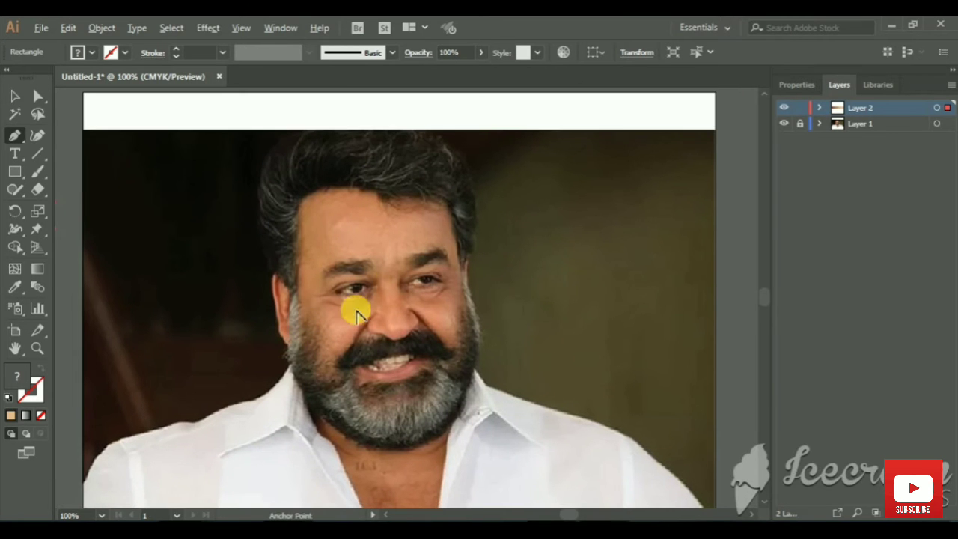
Step: Pen-trace the shirt outline along the shoulder edge, viewing the path as an outline
{"action": "scroll", "coordinate": [356, 314], "scroll_direction": "up", "scroll_amount": 3}
{"action": "scroll", "coordinate": [332, 267], "scroll_direction": "down", "scroll_amount": 2}
{"action": "scroll", "coordinate": [332, 267], "scroll_direction": "down", "scroll_amount": 5}
{"action": "scroll", "coordinate": [224, 317], "scroll_direction": "up", "scroll_amount": 2}
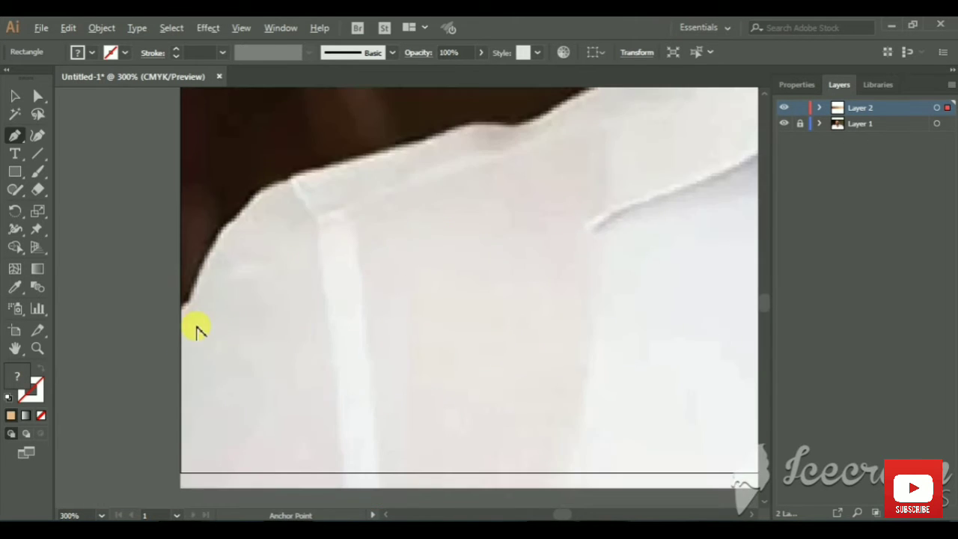
{"action": "scroll", "coordinate": [197, 330], "scroll_direction": "up", "scroll_amount": 4}
{"action": "left_click", "coordinate": [171, 287]}
{"action": "scroll", "coordinate": [179, 270], "scroll_direction": "down", "scroll_amount": 1}
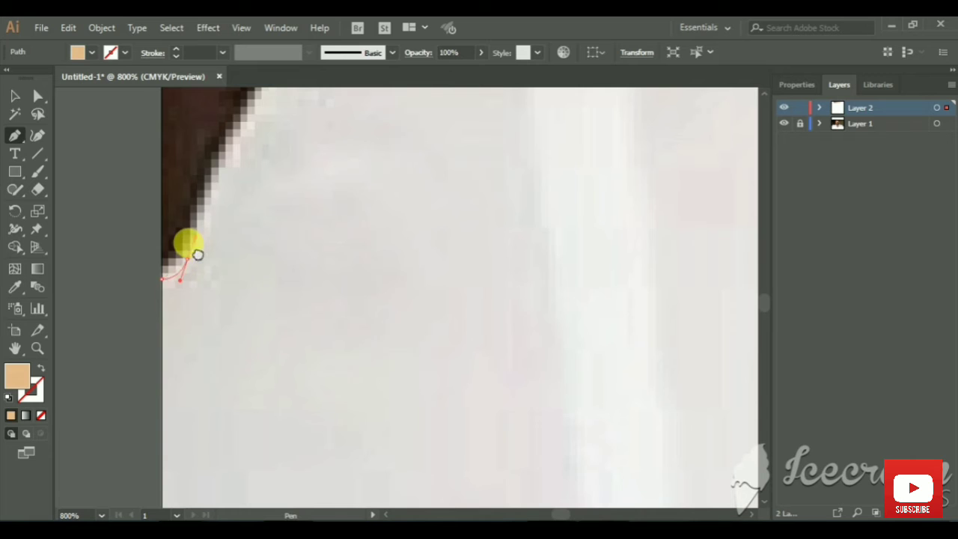
{"action": "scroll", "coordinate": [196, 254], "scroll_direction": "up", "scroll_amount": 5}
{"action": "left_click", "coordinate": [332, 128]}
{"action": "scroll", "coordinate": [304, 371], "scroll_direction": "up", "scroll_amount": 4}
{"action": "scroll", "coordinate": [303, 372], "scroll_direction": "up", "scroll_amount": 3}
{"action": "left_click_drag", "start_coordinate": [292, 350], "coordinate": [352, 335]}
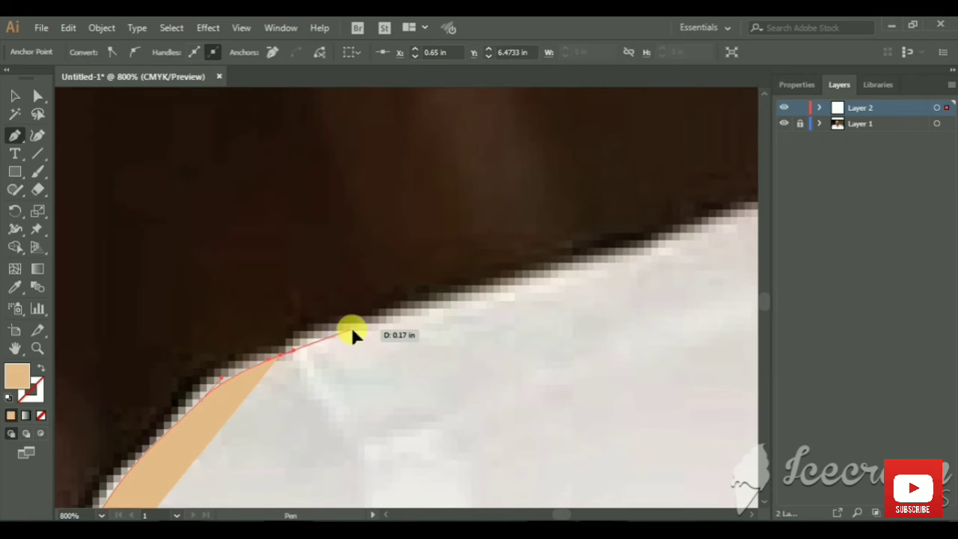
{"action": "left_click", "coordinate": [560, 274]}
{"action": "left_click", "coordinate": [41, 367]}
Step: Continue the outline past the beard, down the neck and along the artboard bottom, closing it
{"action": "scroll", "coordinate": [412, 314], "scroll_direction": "right", "scroll_amount": 3}
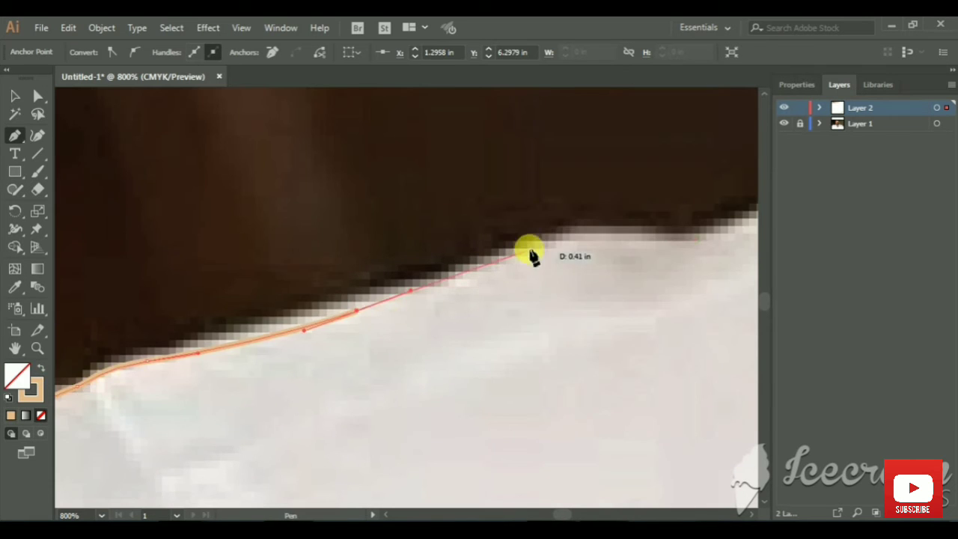
{"action": "left_click", "coordinate": [529, 254]}
{"action": "scroll", "coordinate": [692, 237], "scroll_direction": "right", "scroll_amount": 4}
{"action": "left_click", "coordinate": [318, 220]}
{"action": "scroll", "coordinate": [299, 284], "scroll_direction": "up", "scroll_amount": 3}
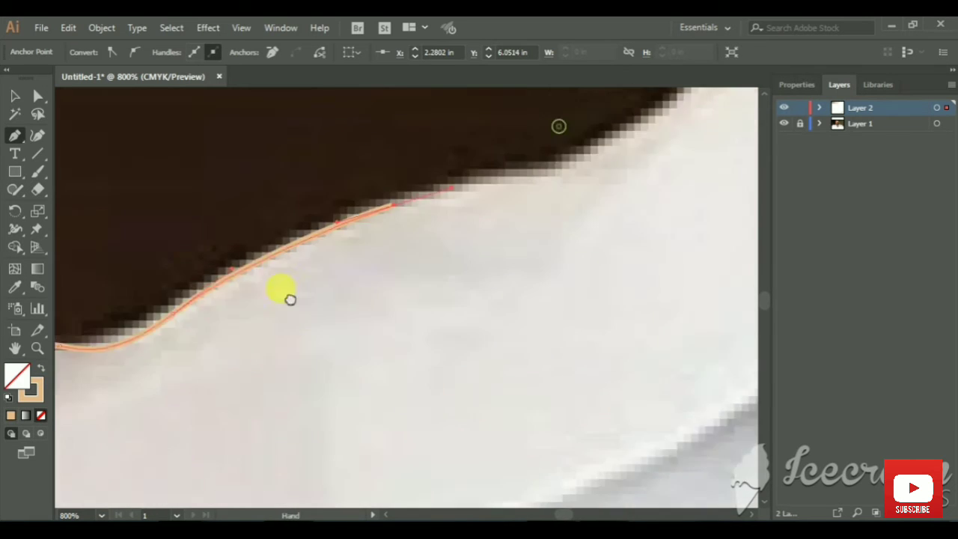
{"action": "scroll", "coordinate": [399, 301], "scroll_direction": "right", "scroll_amount": 4}
{"action": "left_click", "coordinate": [502, 236]}
{"action": "scroll", "coordinate": [479, 262], "scroll_direction": "up", "scroll_amount": 3}
{"action": "left_click", "coordinate": [468, 255]}
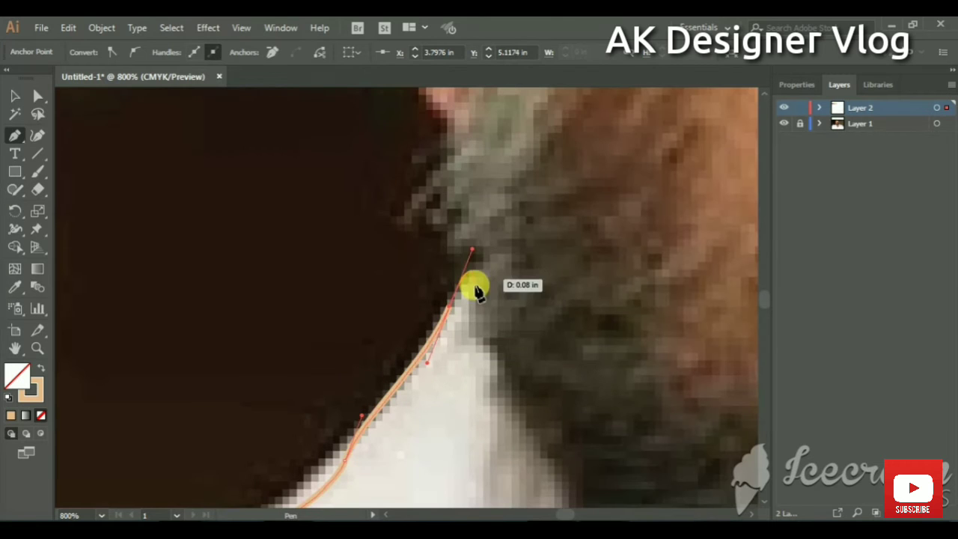
{"action": "scroll", "coordinate": [420, 322], "scroll_direction": "down", "scroll_amount": 4}
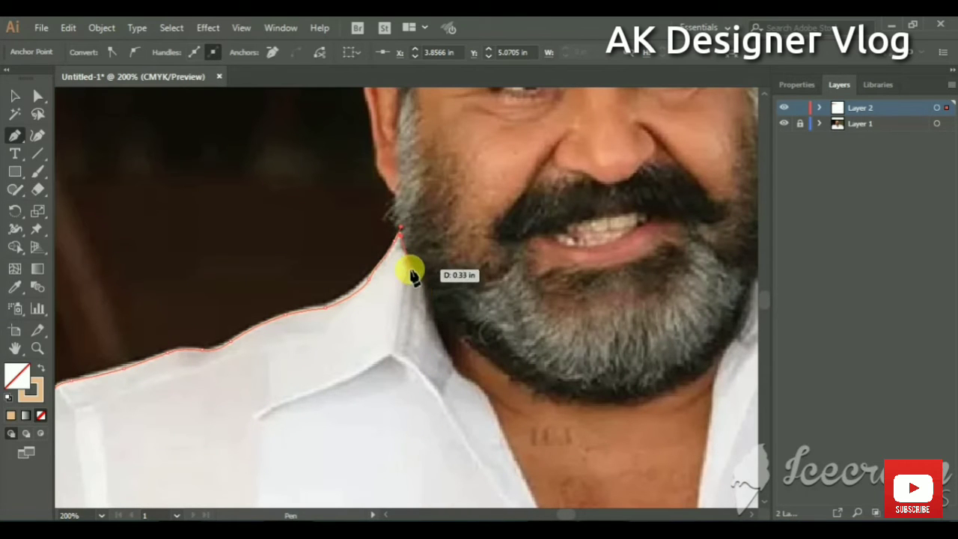
{"action": "left_click", "coordinate": [446, 358]}
{"action": "left_click_drag", "start_coordinate": [470, 388], "coordinate": [392, 252]}
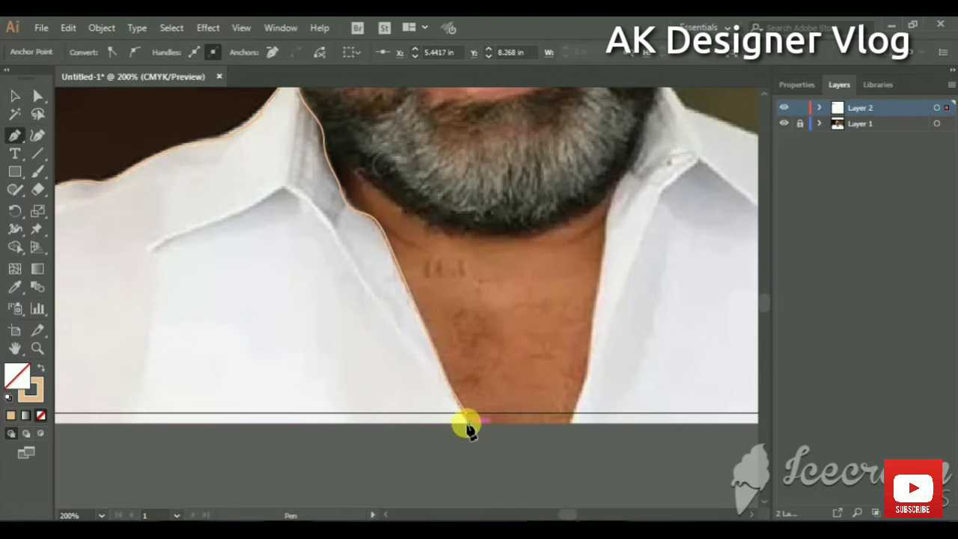
{"action": "scroll", "coordinate": [284, 414], "scroll_direction": "left", "scroll_amount": 5}
{"action": "left_click", "coordinate": [187, 419]}
{"action": "left_click", "coordinate": [187, 303]}
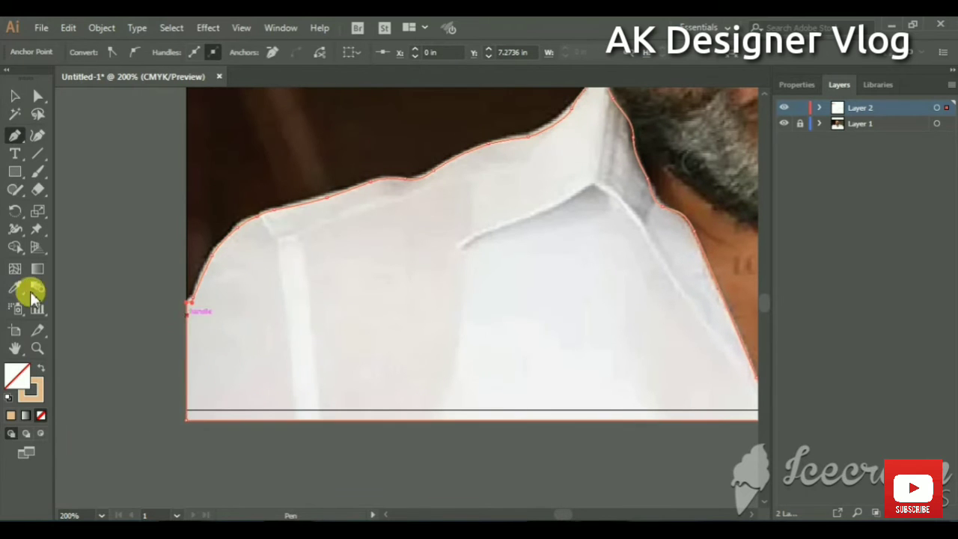
Step: Fill the shirt shape with the sampled light grey and hide Layer 2
{"action": "left_click", "coordinate": [257, 301]}
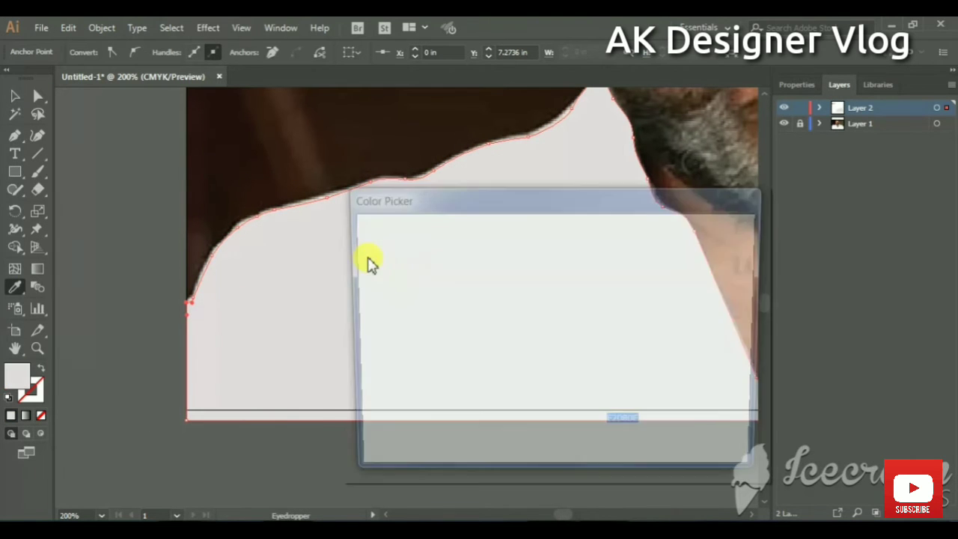
{"action": "left_click", "coordinate": [715, 248]}
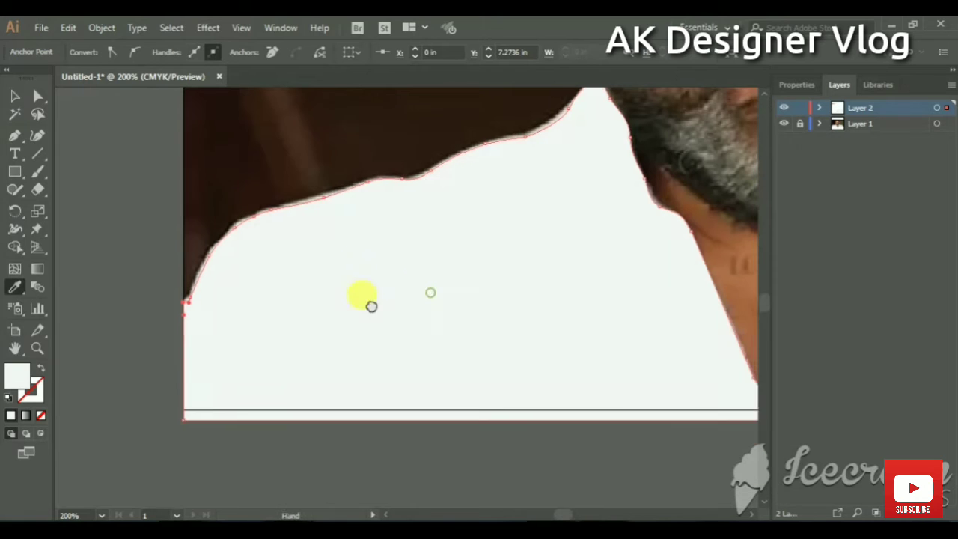
{"action": "left_click", "coordinate": [782, 107]}
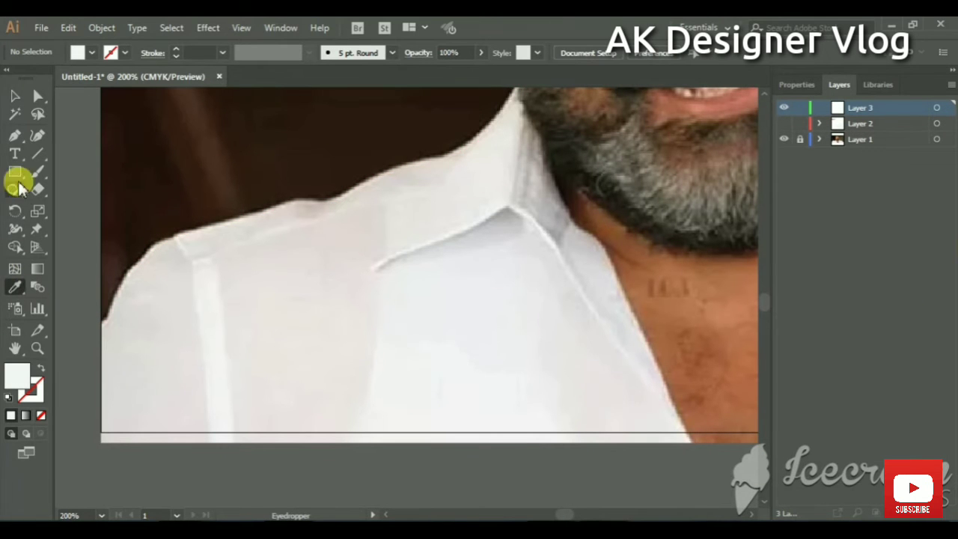
Step: Pen-draw a closed highlight strip down the shoulder seam
{"action": "key", "text": "p"}
{"action": "left_click", "coordinate": [174, 240]}
{"action": "left_click", "coordinate": [211, 441]}
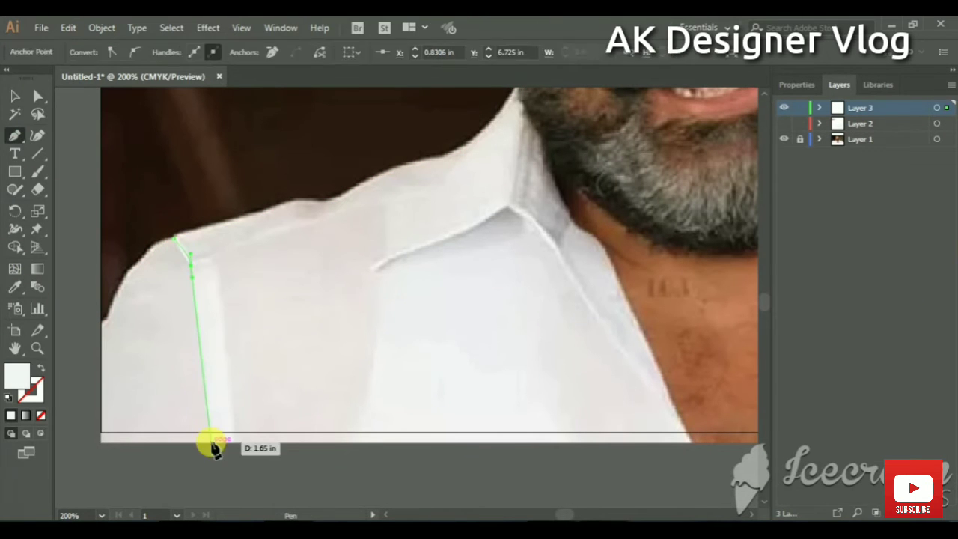
{"action": "left_click", "coordinate": [234, 442]}
{"action": "left_click", "coordinate": [217, 286]}
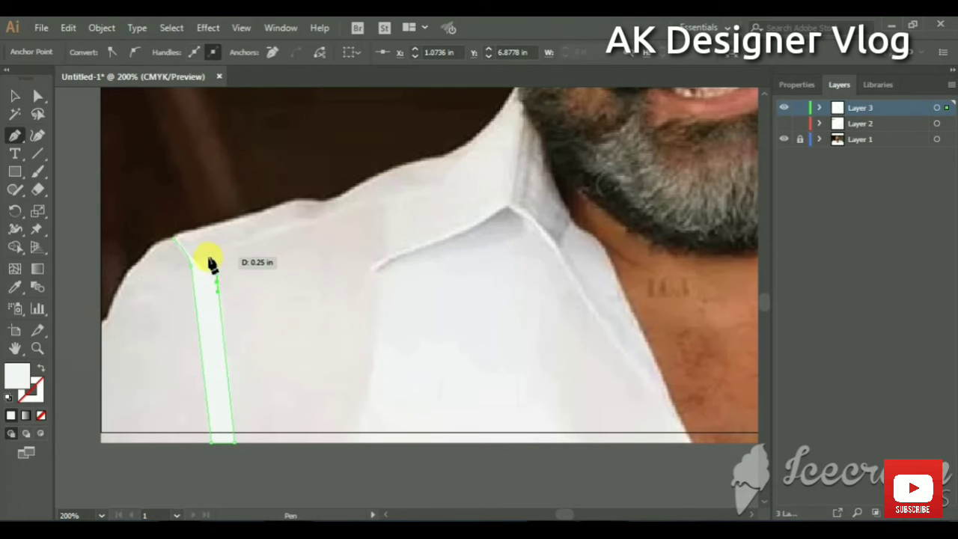
{"action": "left_click", "coordinate": [172, 251]}
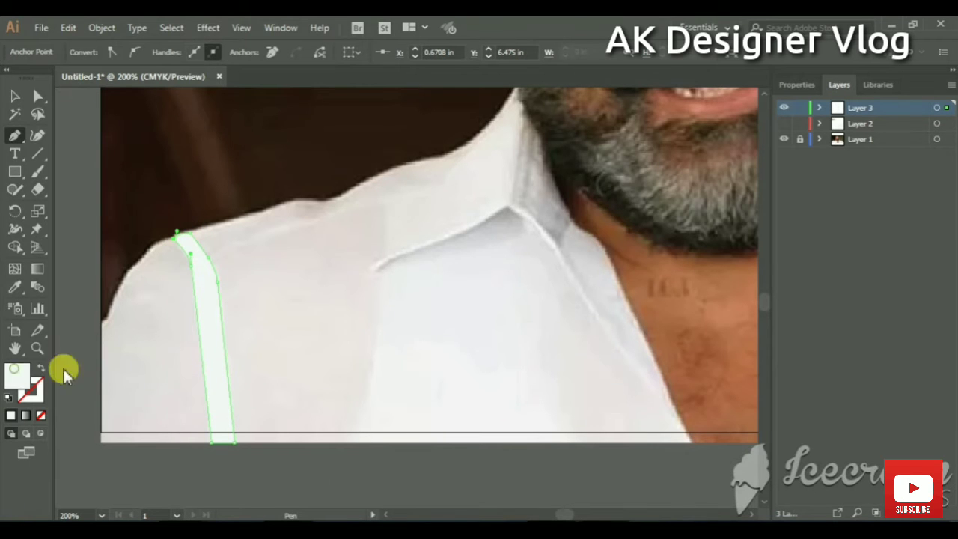
Step: Fill the seam highlight strip with white
{"action": "double_click", "coordinate": [16, 372]}
{"action": "left_click", "coordinate": [359, 242]}
{"action": "left_click", "coordinate": [714, 246]}
{"action": "scroll", "coordinate": [197, 306], "scroll_direction": "right", "scroll_amount": 3}
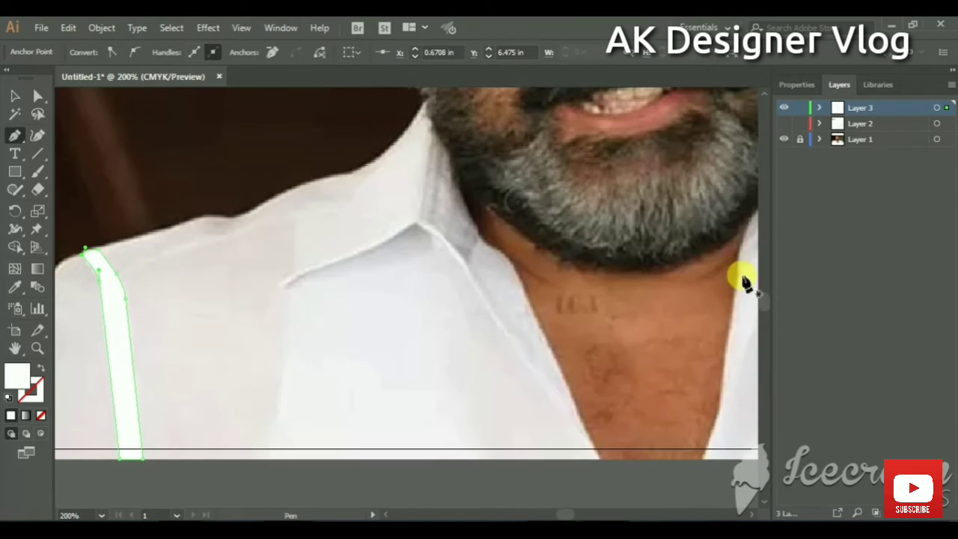
{"action": "left_click", "coordinate": [127, 150], "text": "ctrl"}
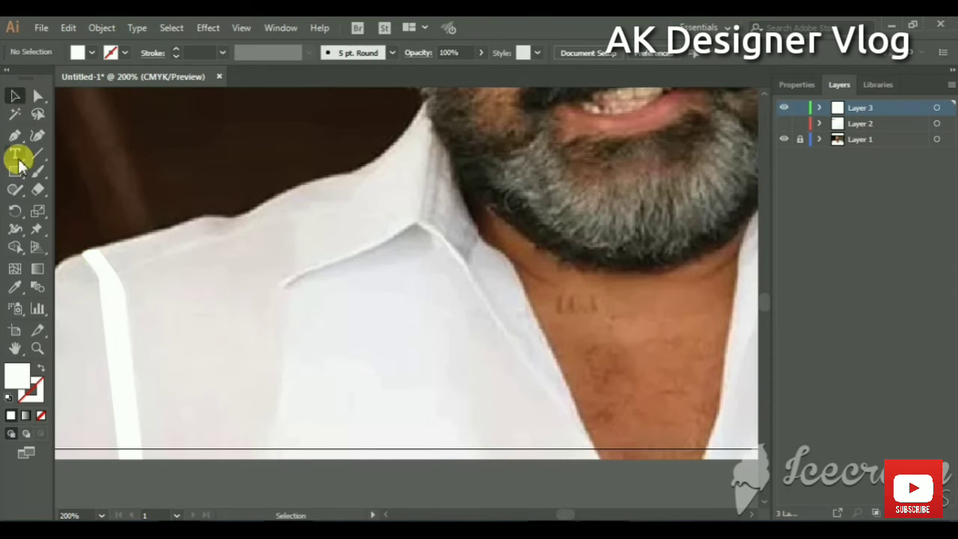
Step: Draw a collar line with a tapered 3 pt Width Profile 1 stroke, then begin the collar outline
{"action": "left_click", "coordinate": [117, 273]}
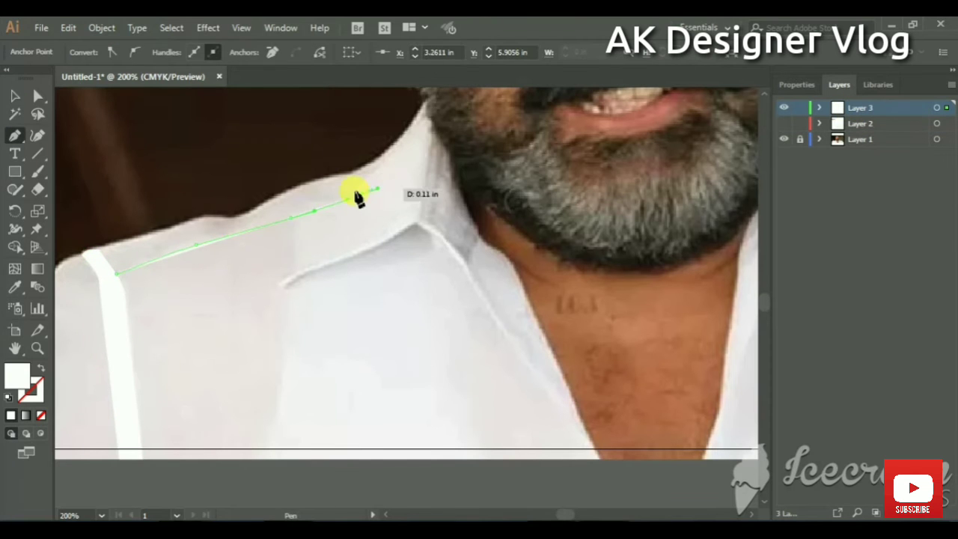
{"action": "left_click", "coordinate": [15, 96]}
{"action": "left_click", "coordinate": [160, 231]}
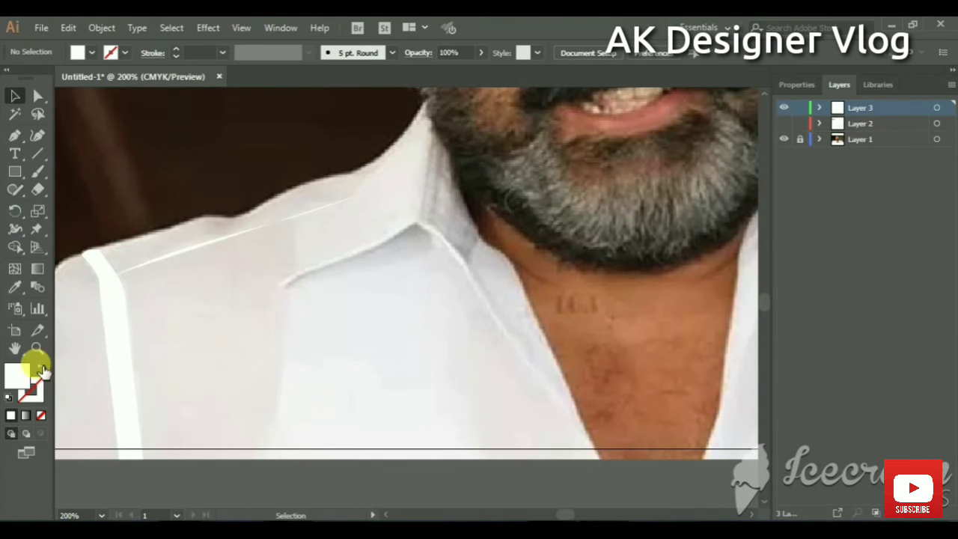
{"action": "left_click", "coordinate": [39, 413]}
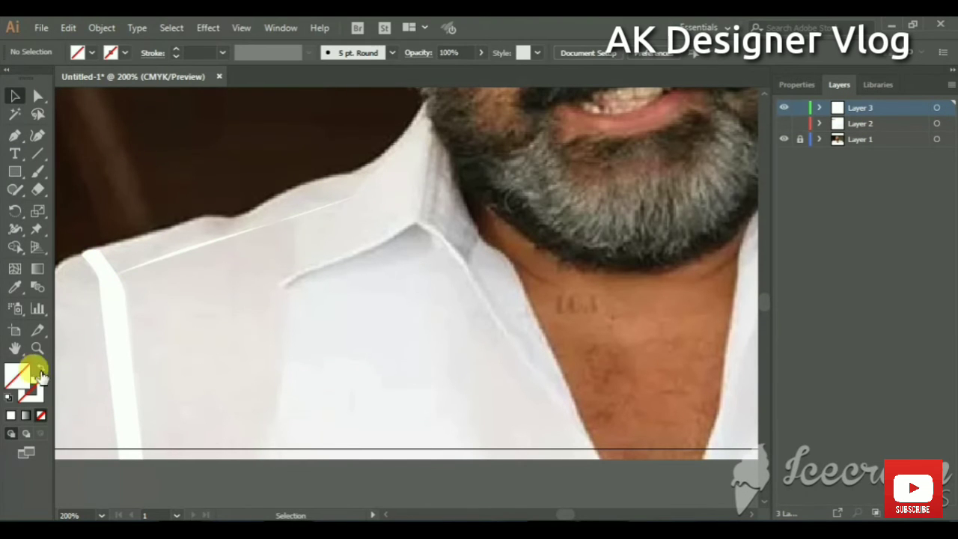
{"action": "left_click", "coordinate": [165, 256]}
{"action": "left_click", "coordinate": [308, 52]}
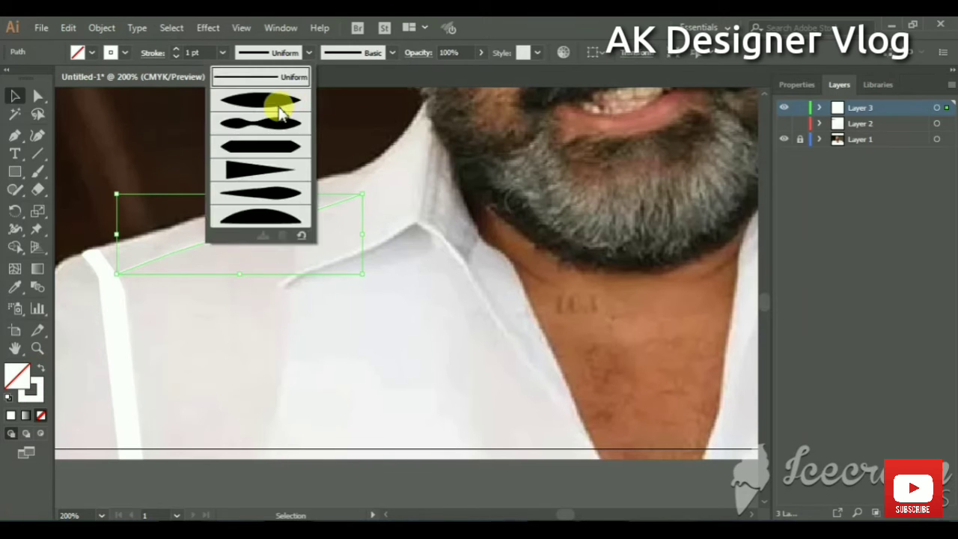
{"action": "left_click", "coordinate": [278, 100]}
{"action": "left_click", "coordinate": [176, 47]}
{"action": "left_click", "coordinate": [176, 48]}
{"action": "left_click", "coordinate": [193, 217]}
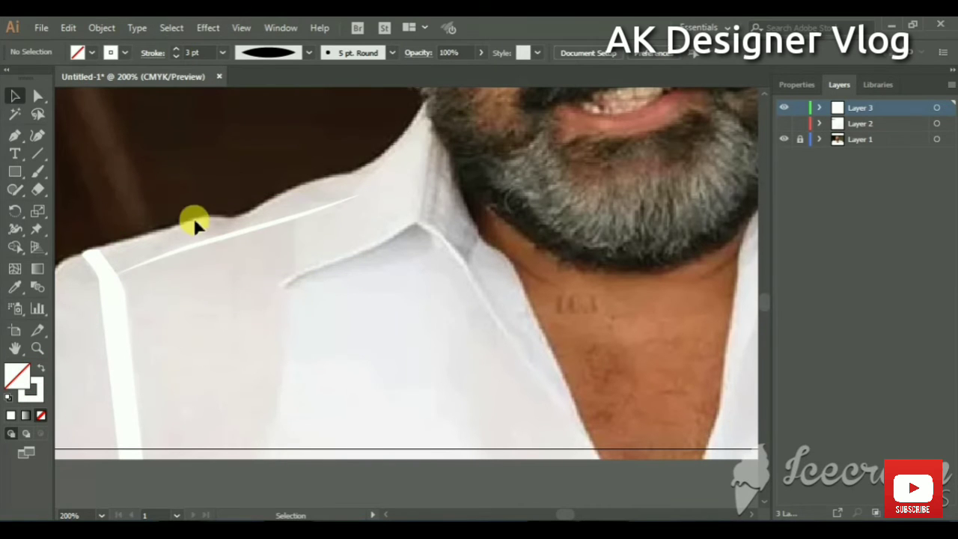
{"action": "left_click", "coordinate": [14, 135]}
{"action": "left_click", "coordinate": [116, 194]}
Step: Trace the collar fold and placket edge up the neck, closing the path
{"action": "left_click", "coordinate": [295, 228]}
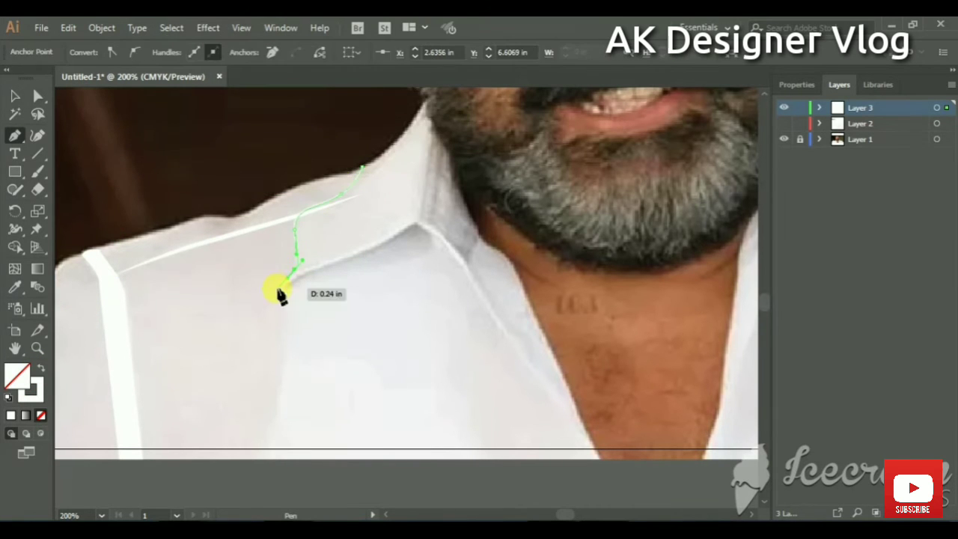
{"action": "left_click_drag", "start_coordinate": [415, 223], "coordinate": [449, 254]}
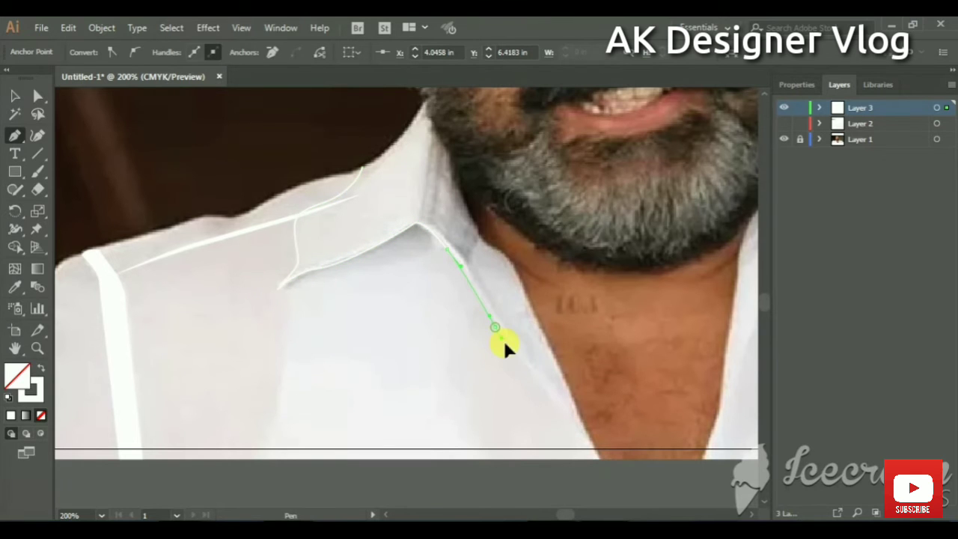
{"action": "left_click", "coordinate": [567, 417]}
{"action": "left_click", "coordinate": [590, 444]}
{"action": "left_click", "coordinate": [536, 321]}
{"action": "left_click", "coordinate": [507, 257]}
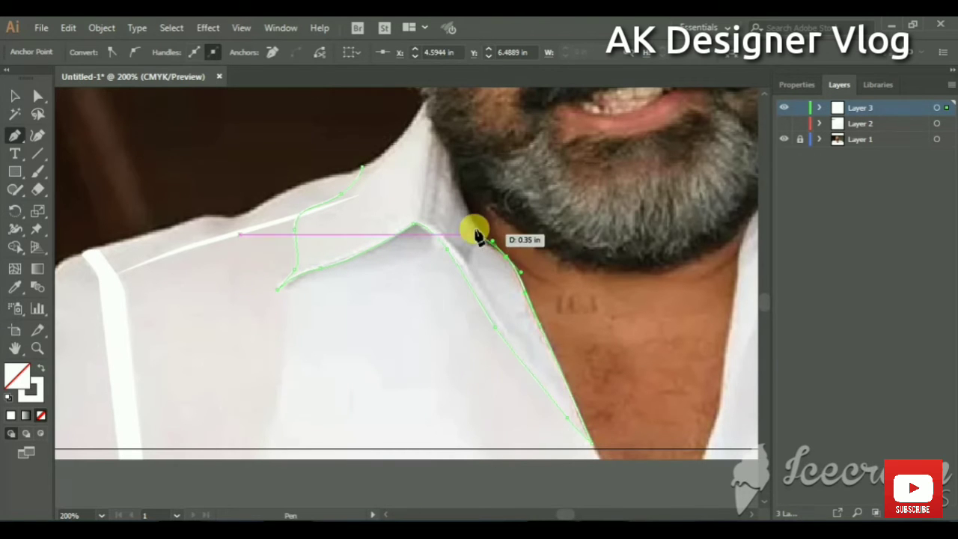
{"action": "left_click", "coordinate": [473, 226]}
{"action": "left_click", "coordinate": [447, 152]}
{"action": "left_click", "coordinate": [427, 103]}
{"action": "left_click", "coordinate": [362, 166]}
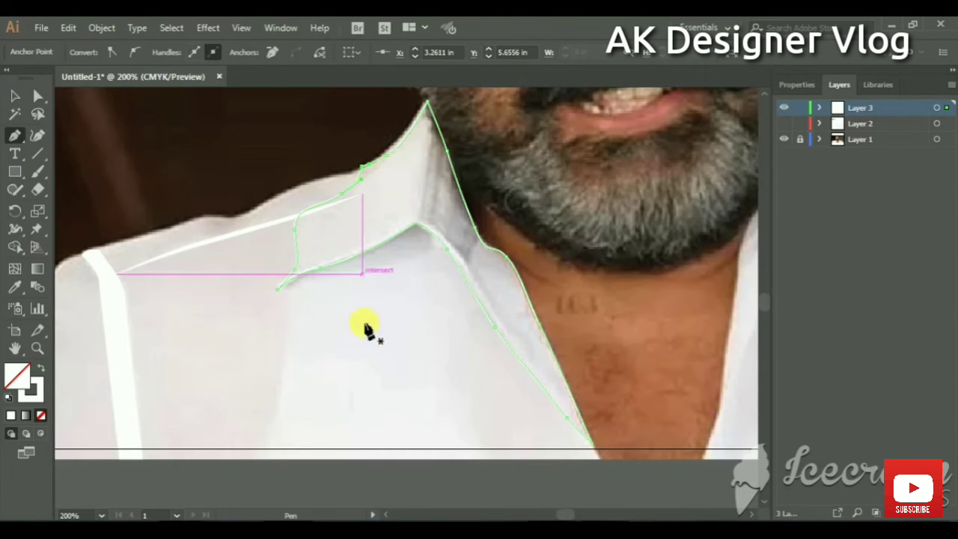
Step: Make Layer 2's shirt shape visible again and nudge the collar outline down
{"action": "key", "text": "v"}
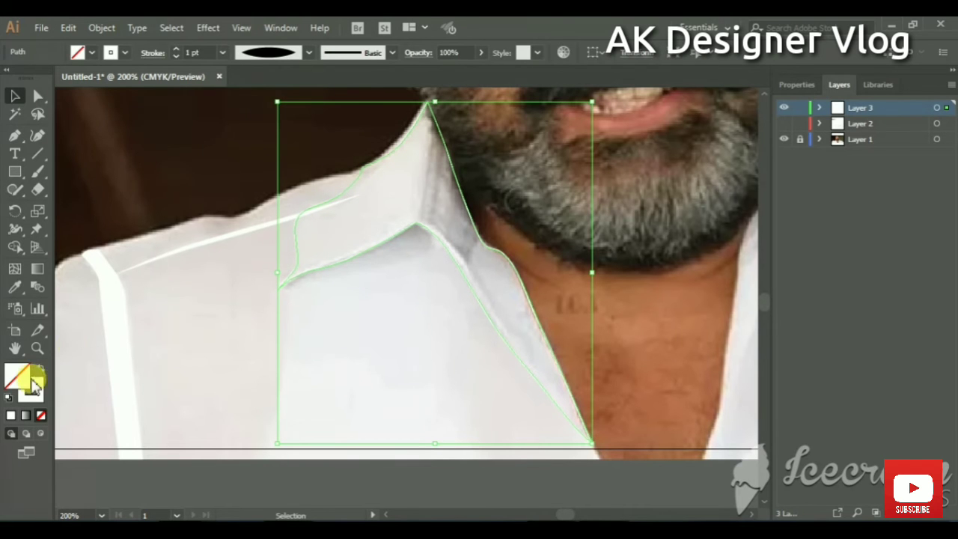
{"action": "left_click", "coordinate": [171, 159]}
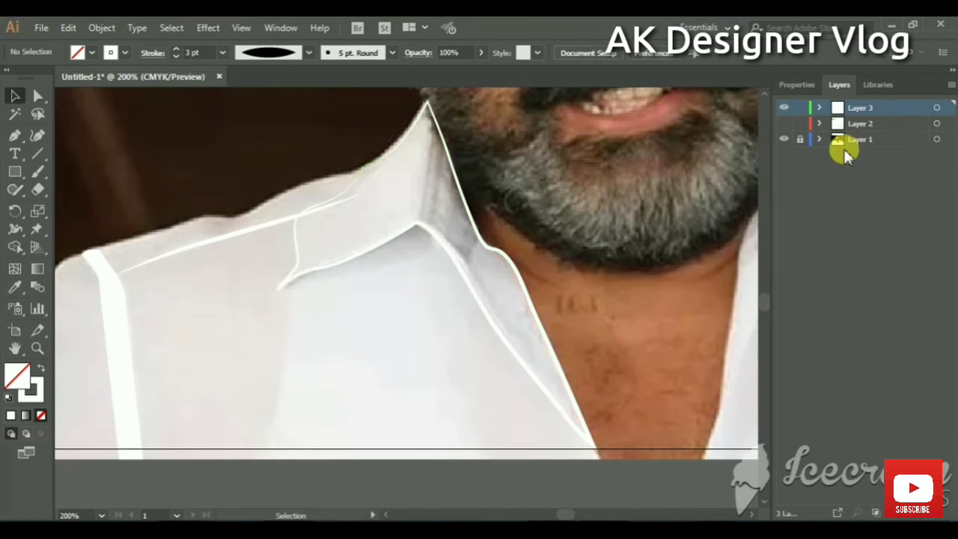
{"action": "left_click", "coordinate": [783, 124]}
{"action": "mouse_move", "coordinate": [477, 263]}
{"action": "left_mouse_down"}
{"action": "mouse_move", "coordinate": [513, 302]}
{"action": "mouse_move", "coordinate": [473, 329]}
{"action": "left_mouse_up"}
Step: Fill the collar shape with light grey EAEAEA
{"action": "left_click", "coordinate": [42, 366]}
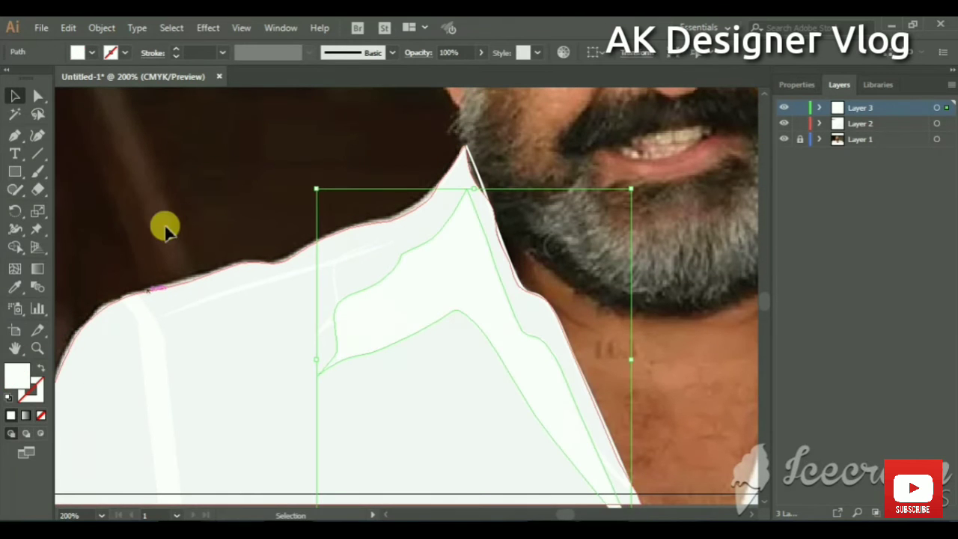
{"action": "left_click", "coordinate": [165, 225]}
{"action": "left_click_drag", "start_coordinate": [369, 336], "coordinate": [372, 292]}
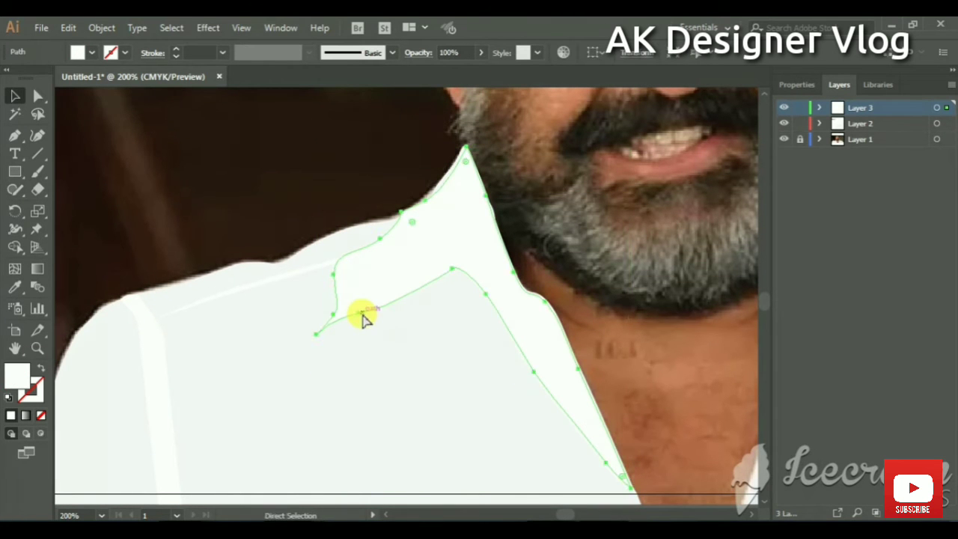
{"action": "double_click", "coordinate": [17, 374]}
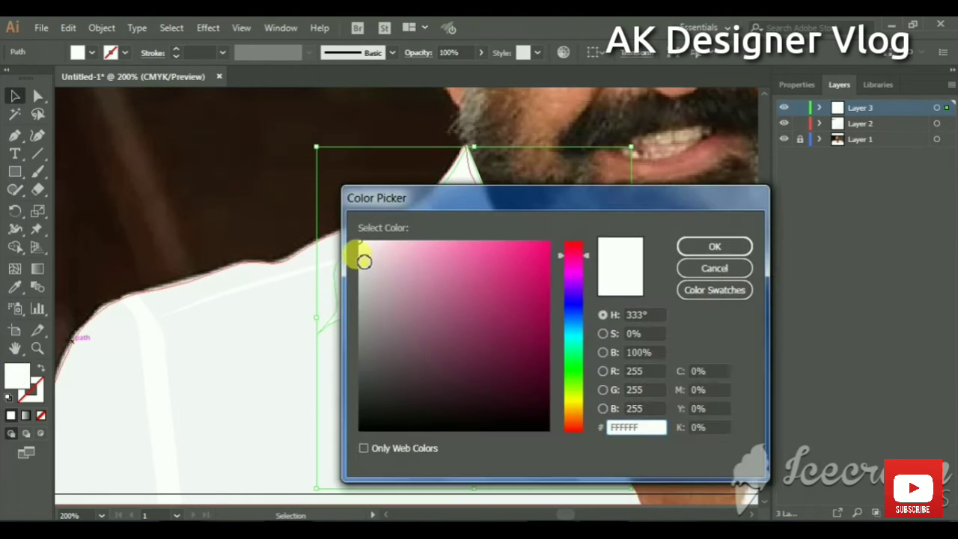
{"action": "left_click", "coordinate": [360, 264]}
{"action": "left_click", "coordinate": [713, 246]}
{"action": "left_click", "coordinate": [255, 205]}
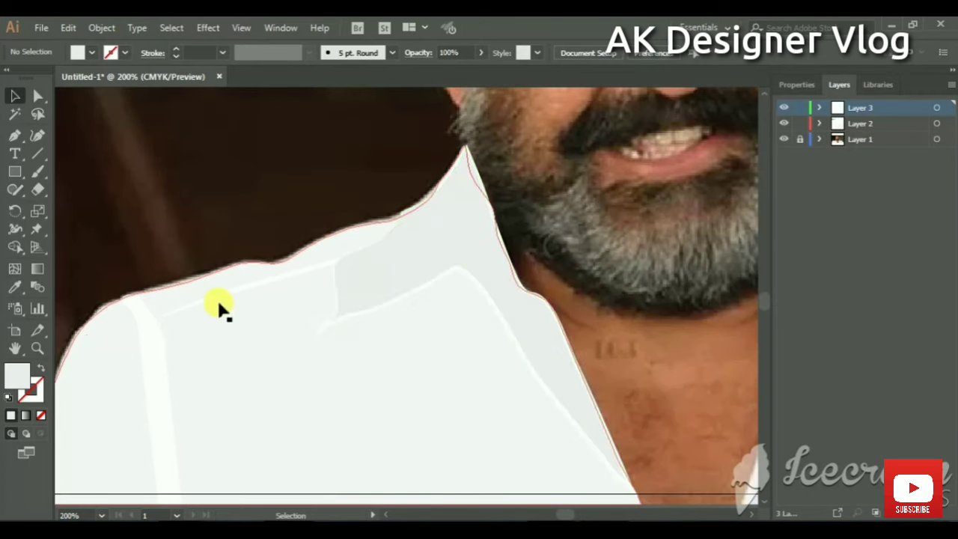
Step: Move the grey collar shape down about 0.24 in to sit along the neckline
{"action": "left_click", "coordinate": [428, 255]}
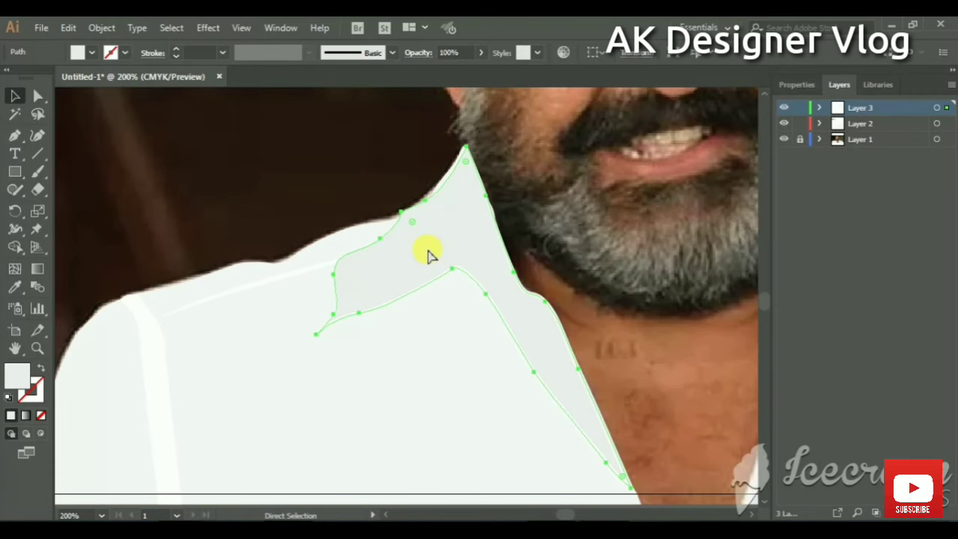
{"action": "left_click", "coordinate": [352, 160]}
{"action": "left_click_drag", "start_coordinate": [344, 324], "coordinate": [343, 350]}
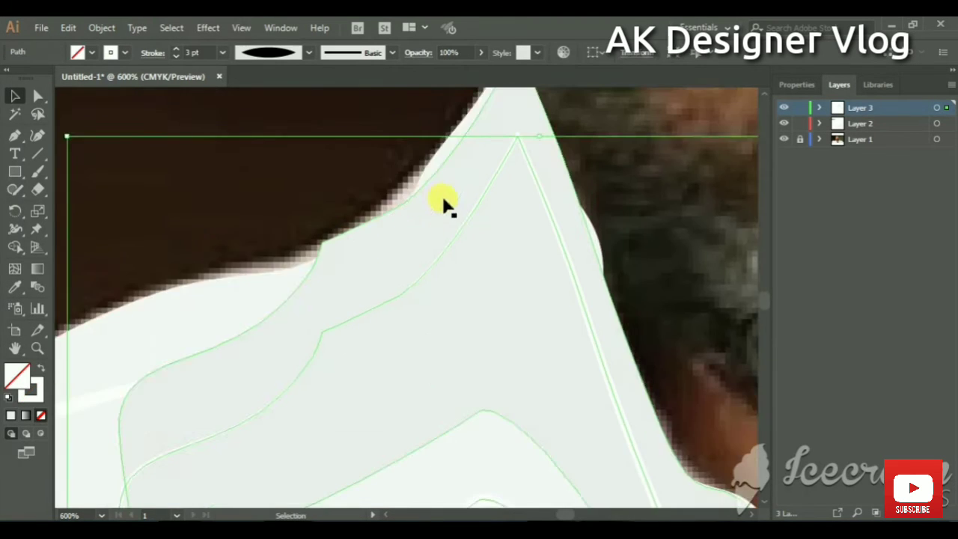
{"action": "scroll", "coordinate": [439, 207], "scroll_direction": "up", "scroll_amount": 3}
{"action": "left_click_drag", "start_coordinate": [441, 303], "coordinate": [431, 231]}
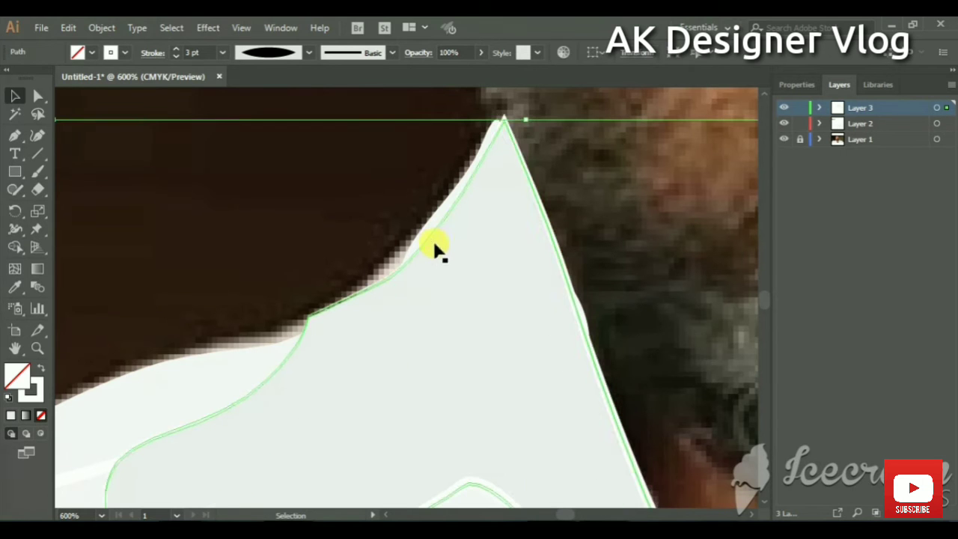
{"action": "left_click", "coordinate": [519, 153]}
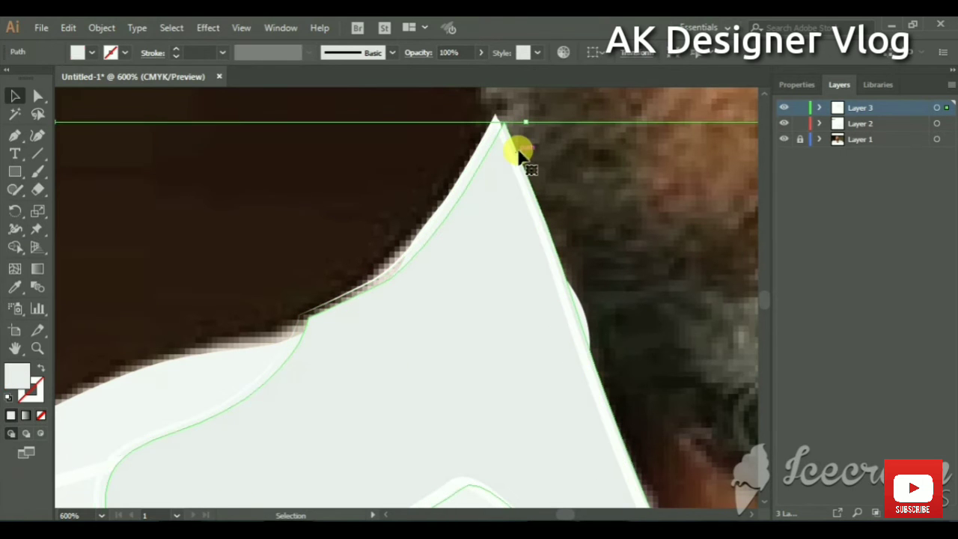
{"action": "left_click", "coordinate": [391, 178]}
{"action": "scroll", "coordinate": [391, 177], "scroll_direction": "down", "scroll_amount": 3}
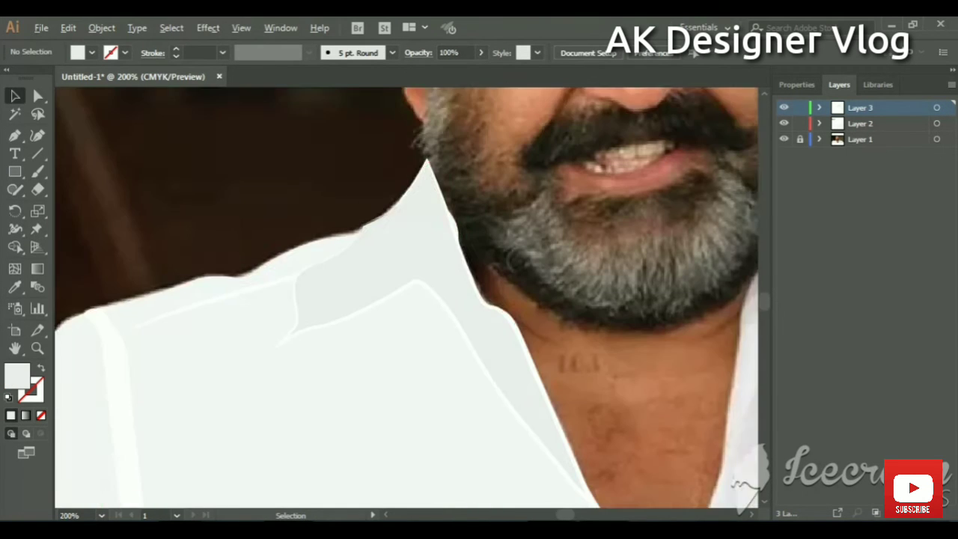
Step: Trace the right side of the shirt from collar to shoulder and neck as a closed shape
{"action": "left_click_drag", "start_coordinate": [263, 366], "coordinate": [56, 381]}
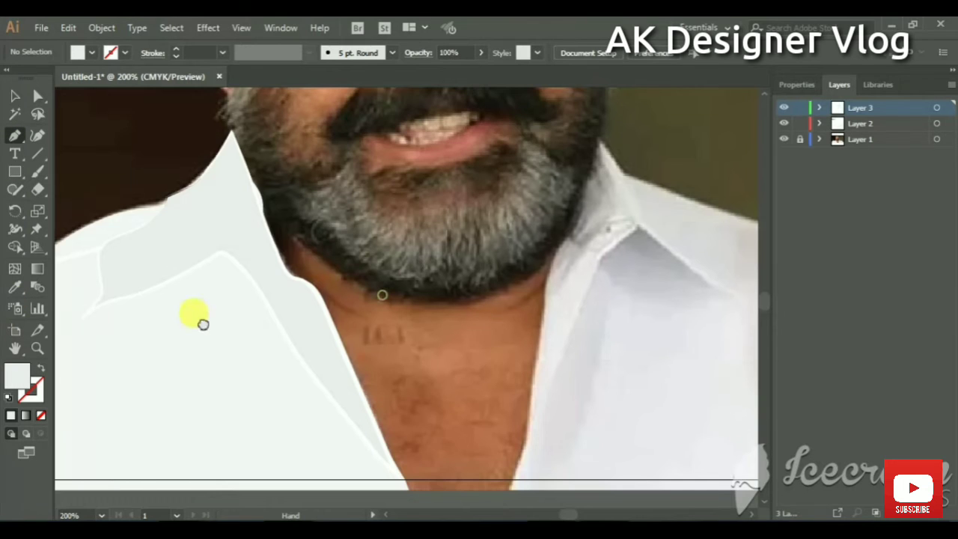
{"action": "left_click_drag", "start_coordinate": [203, 323], "coordinate": [4, 348]}
{"action": "left_click", "coordinate": [369, 195]}
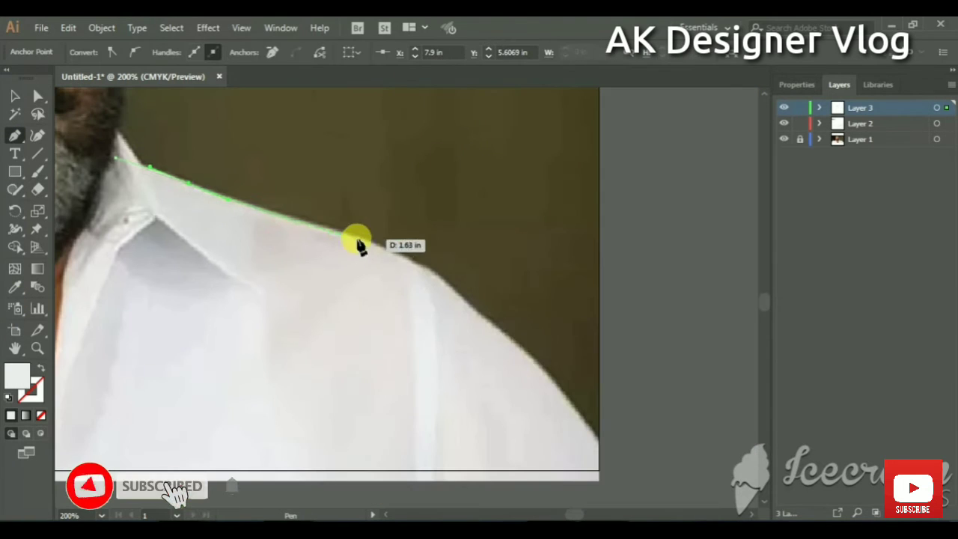
{"action": "left_click", "coordinate": [357, 239]}
{"action": "left_click", "coordinate": [456, 295]}
{"action": "left_click", "coordinate": [508, 345]}
{"action": "left_click", "coordinate": [552, 375]}
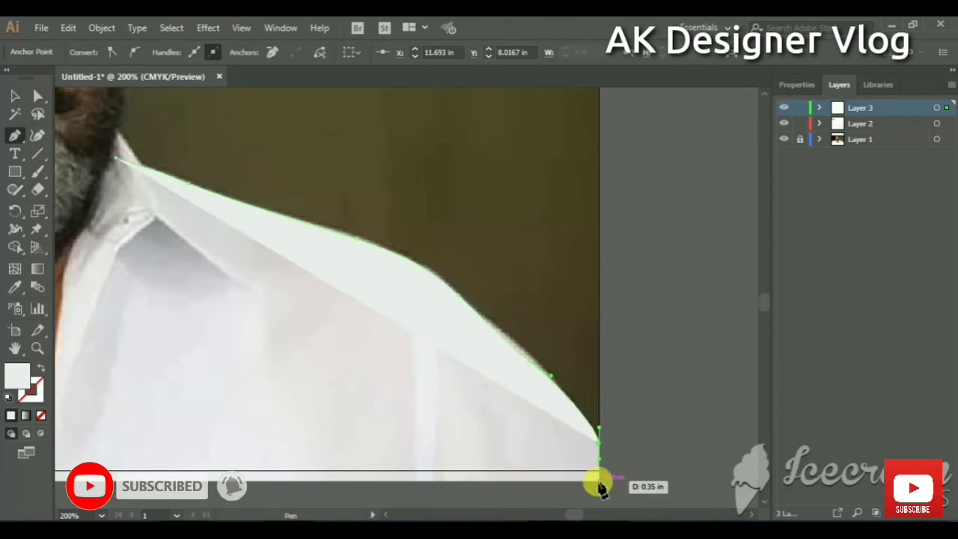
{"action": "scroll", "coordinate": [449, 490], "scroll_direction": "left", "scroll_amount": 5}
{"action": "left_click", "coordinate": [262, 479]}
{"action": "left_click", "coordinate": [280, 427]}
{"action": "left_click", "coordinate": [293, 322]}
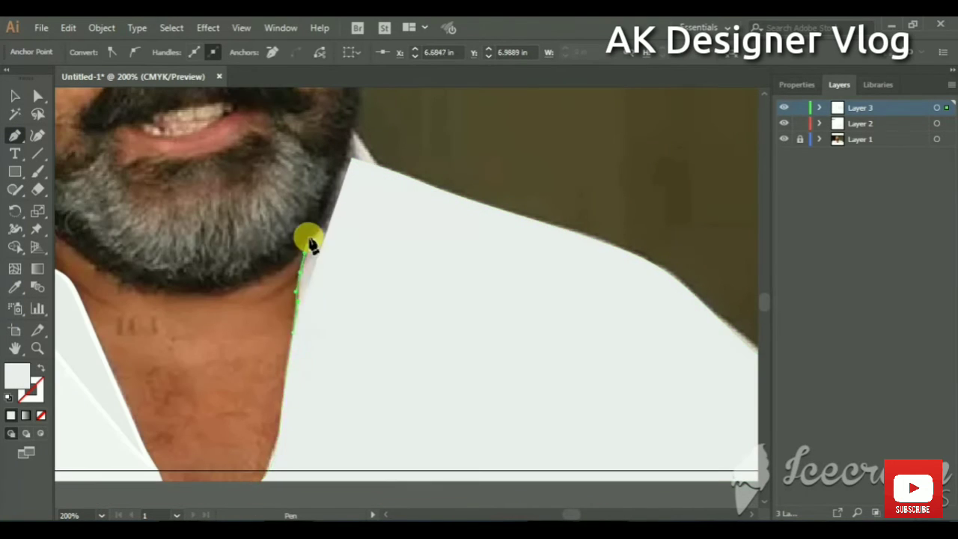
{"action": "left_click", "coordinate": [311, 238]}
{"action": "left_click", "coordinate": [333, 188]}
{"action": "left_click", "coordinate": [352, 158]}
Step: Hide Layer 3 to reveal the photo at the right collar
{"action": "left_click_drag", "start_coordinate": [400, 247], "coordinate": [680, 224]}
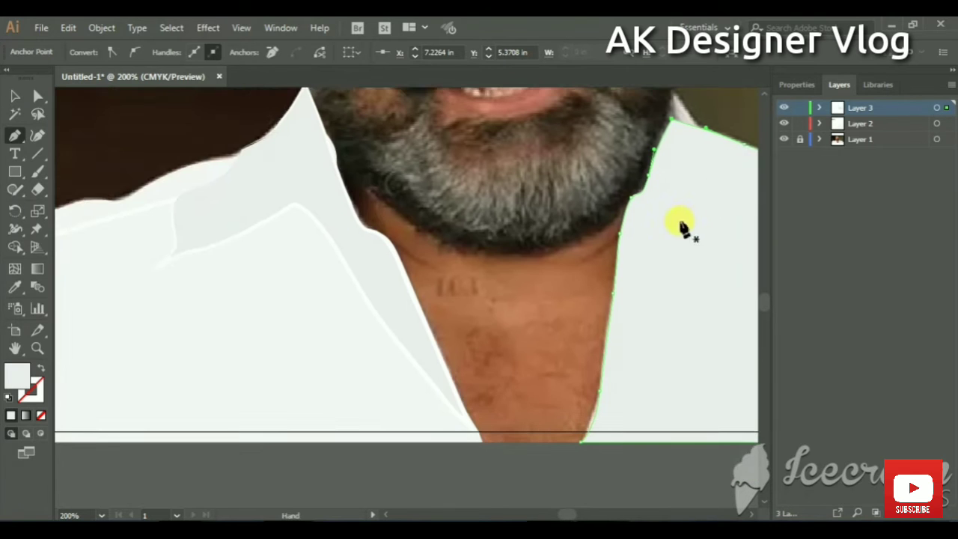
{"action": "left_click", "coordinate": [784, 108]}
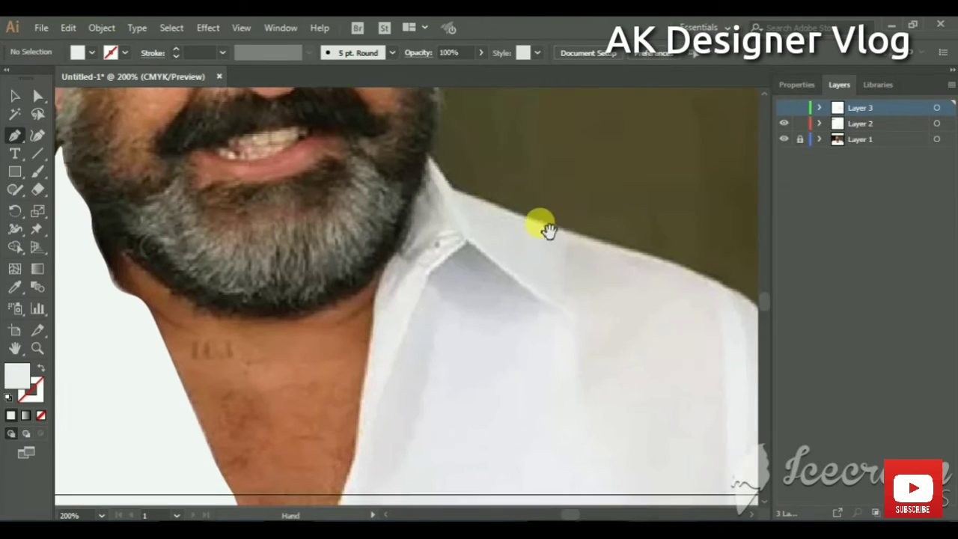
{"action": "scroll", "coordinate": [419, 180], "scroll_direction": "right", "scroll_amount": 1}
Step: On a new Layer 4, trace the right collar as a closed path
{"action": "left_click", "coordinate": [931, 453]}
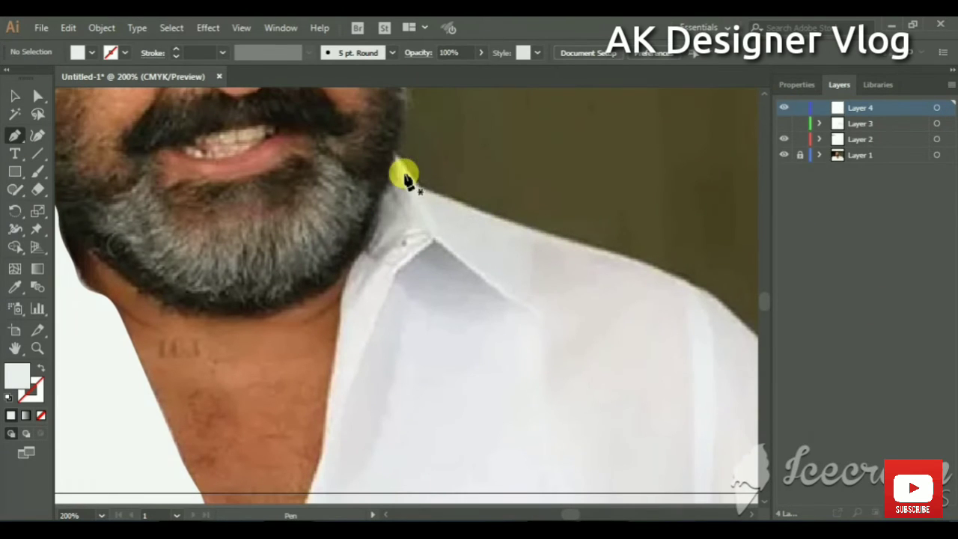
{"action": "left_click", "coordinate": [420, 192]}
{"action": "left_click", "coordinate": [433, 219]}
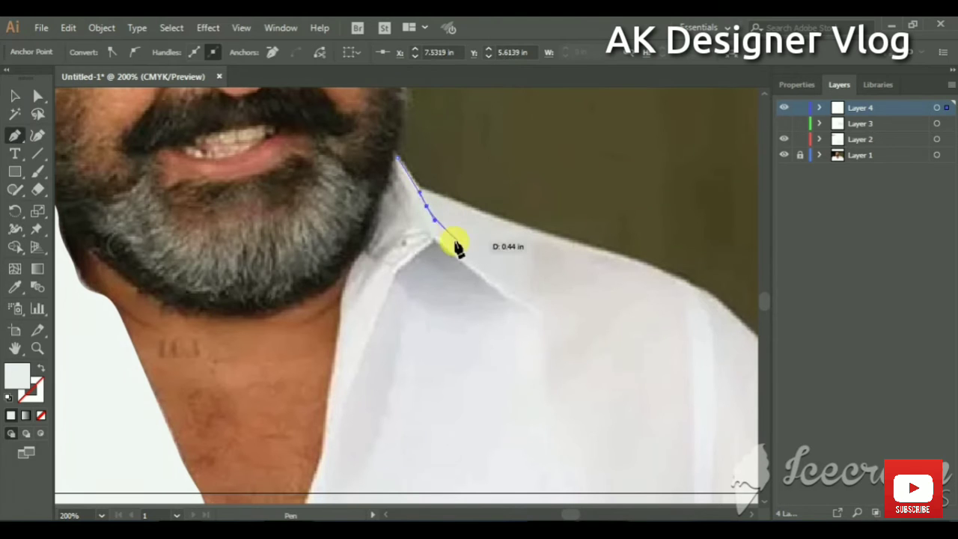
{"action": "left_click", "coordinate": [526, 291]}
{"action": "left_click", "coordinate": [545, 323]}
{"action": "left_click", "coordinate": [489, 286]}
{"action": "left_click", "coordinate": [436, 242]}
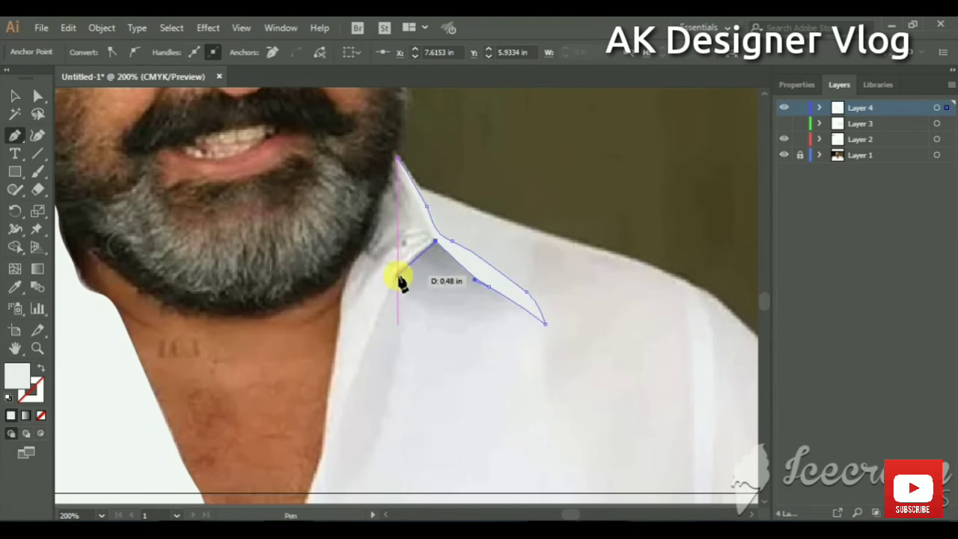
{"action": "left_click", "coordinate": [396, 272]}
{"action": "left_click", "coordinate": [321, 471]}
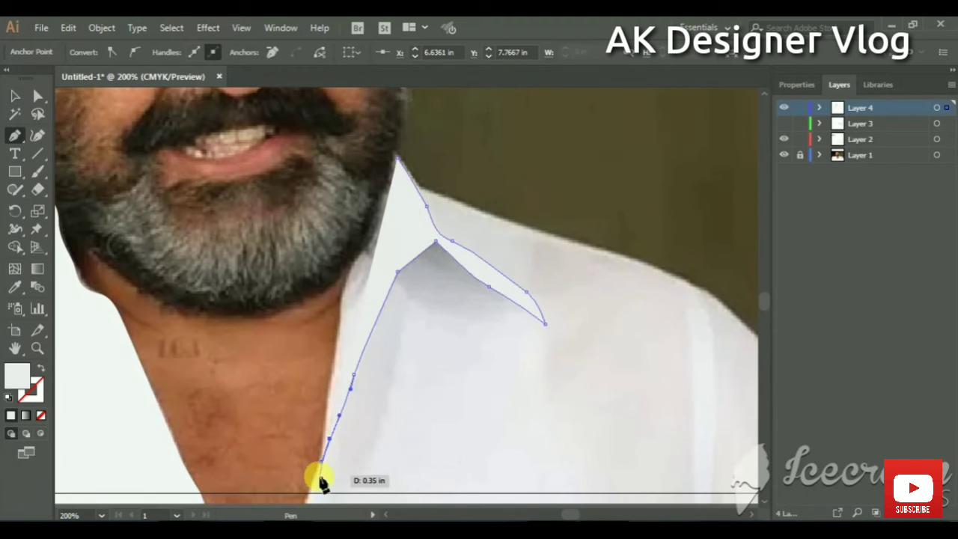
{"action": "left_click", "coordinate": [369, 228]}
{"action": "left_click", "coordinate": [389, 155]}
Step: Show Layer 3 again and reselect the right collar path
{"action": "left_click", "coordinate": [785, 124]}
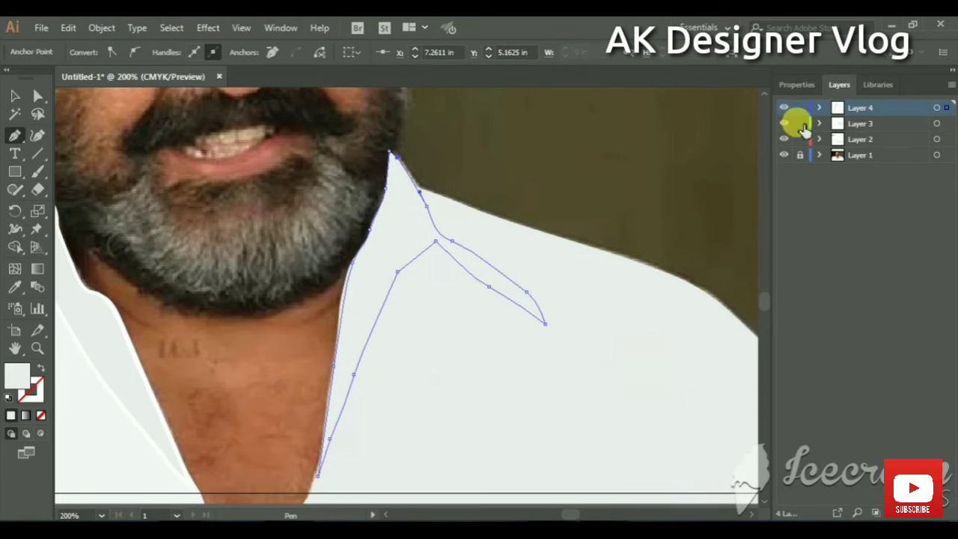
{"action": "double_click", "coordinate": [16, 375]}
{"action": "left_click", "coordinate": [711, 247]}
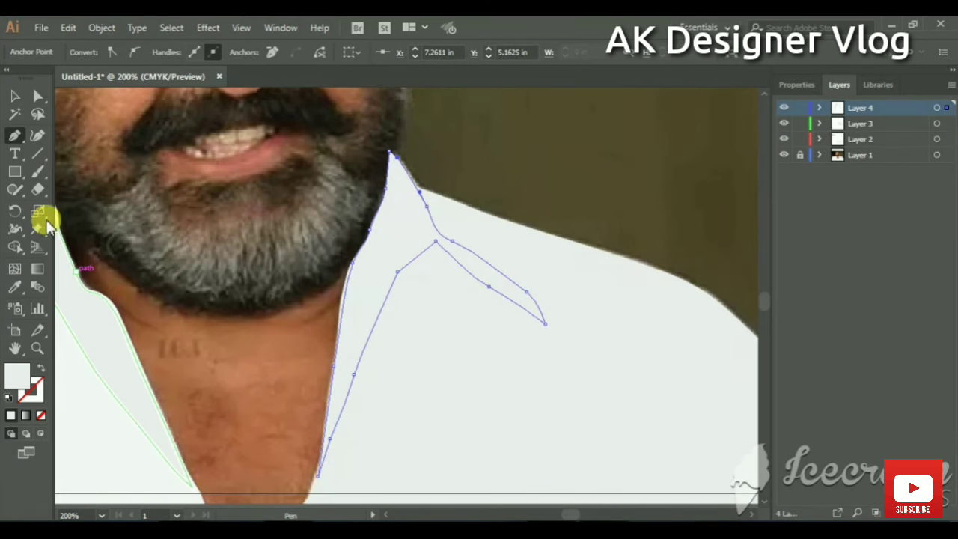
{"action": "left_click", "coordinate": [14, 286]}
{"action": "left_click", "coordinate": [15, 95]}
{"action": "left_click", "coordinate": [645, 160]}
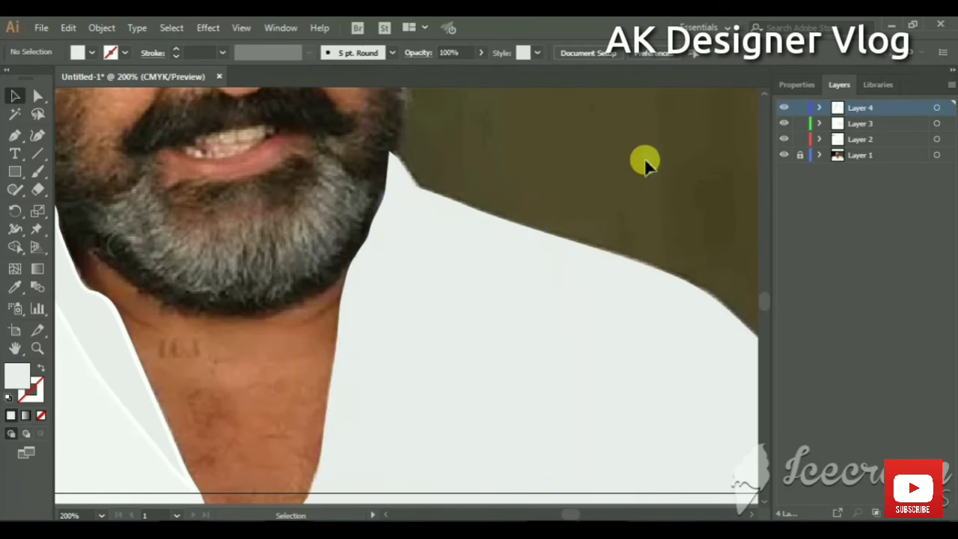
{"action": "left_click_drag", "start_coordinate": [540, 308], "coordinate": [628, 280]}
{"action": "left_click", "coordinate": [497, 233]}
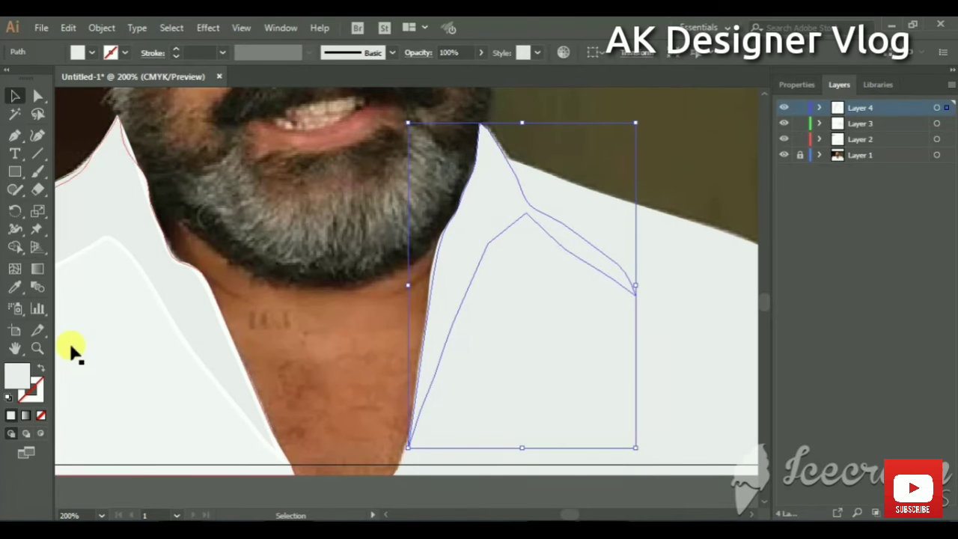
Step: Give the collar a sampled light grey 2 pt stroke with an elliptical width profile
{"action": "left_click", "coordinate": [41, 367]}
{"action": "left_click", "coordinate": [15, 286]}
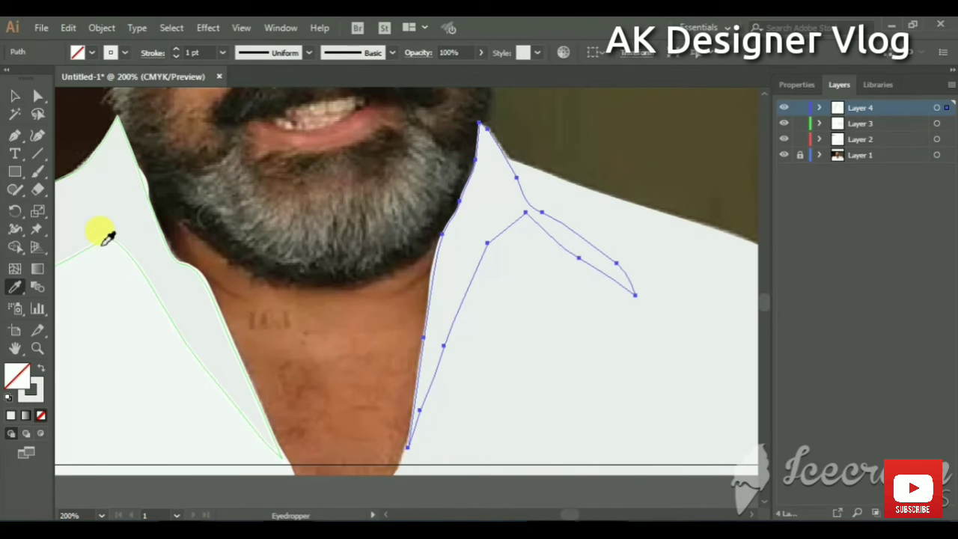
{"action": "double_click", "coordinate": [12, 379]}
{"action": "left_click", "coordinate": [172, 363]}
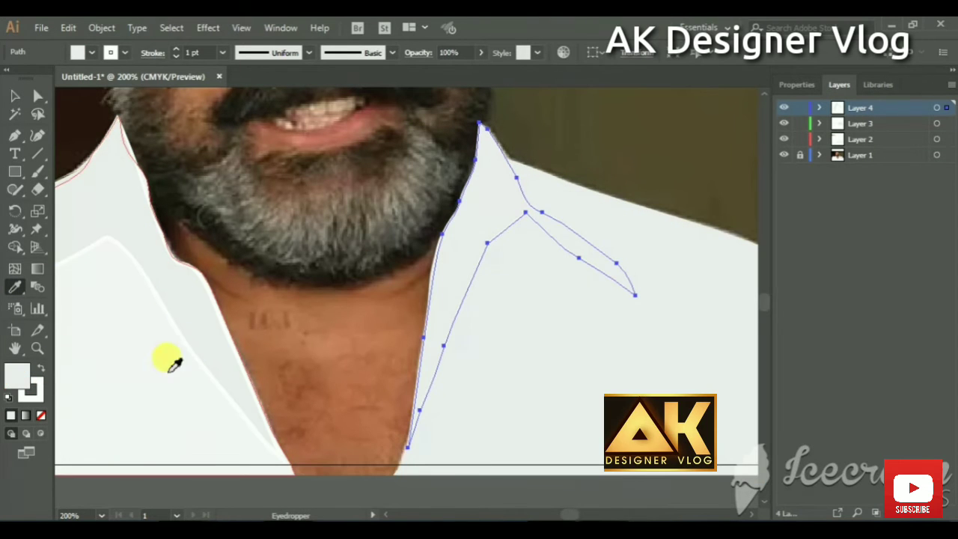
{"action": "left_click", "coordinate": [175, 48]}
{"action": "left_click", "coordinate": [291, 52]}
{"action": "left_click", "coordinate": [294, 90]}
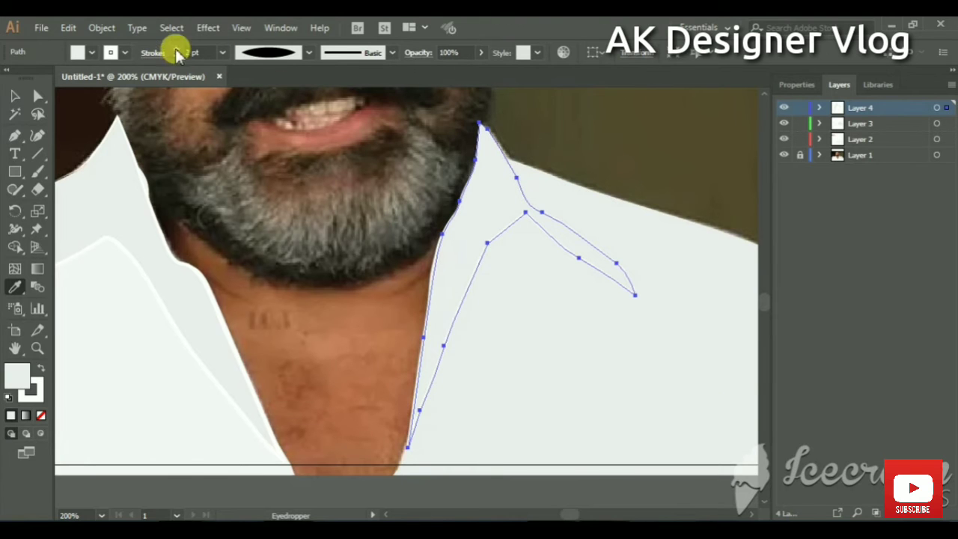
Step: Deselect the collar, zoom to 200% on the face and pick the Pencil tool
{"action": "left_click", "coordinate": [26, 111]}
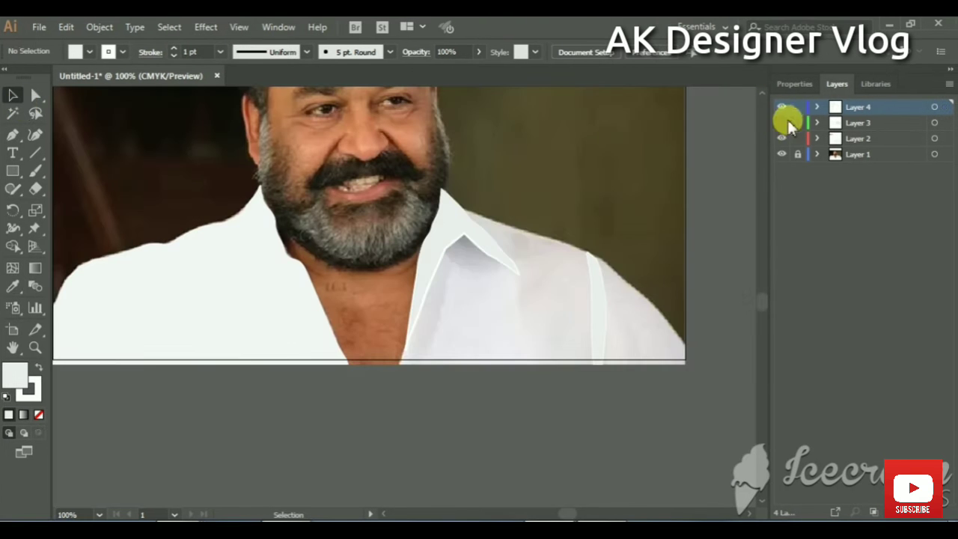
{"action": "left_click", "coordinate": [614, 224]}
{"action": "left_click", "coordinate": [13, 135]}
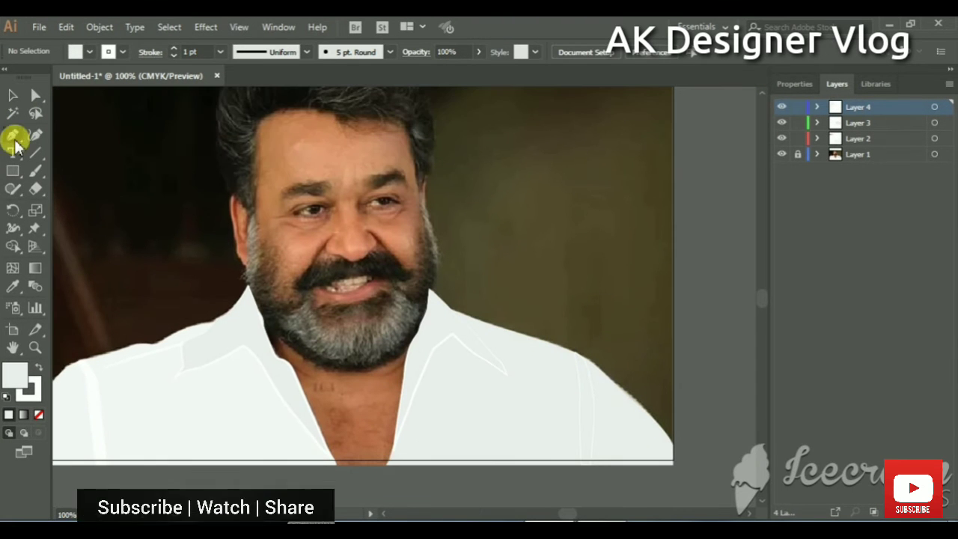
{"action": "scroll", "coordinate": [231, 261], "scroll_direction": "up", "scroll_amount": 2}
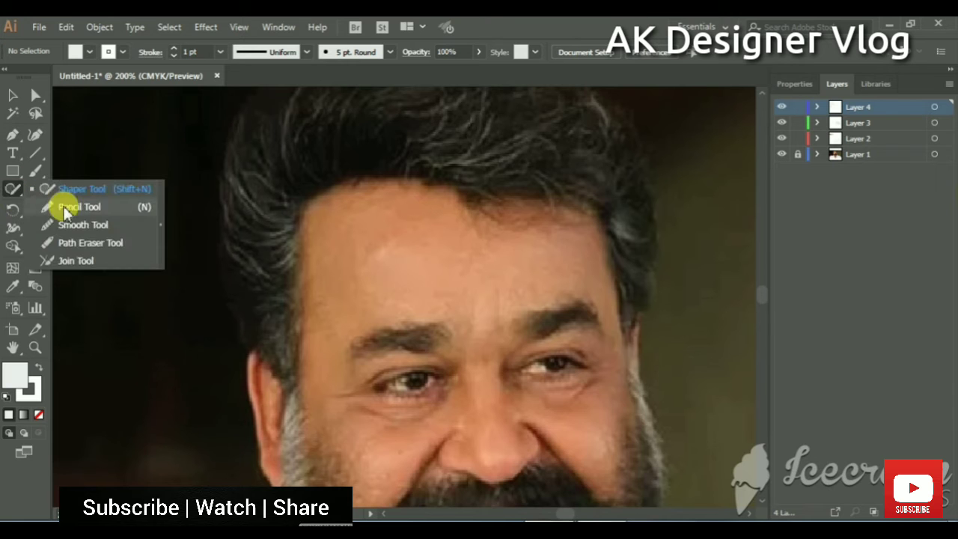
{"action": "left_click_drag", "start_coordinate": [15, 197], "coordinate": [59, 205]}
{"action": "left_click_drag", "start_coordinate": [238, 329], "coordinate": [250, 371]}
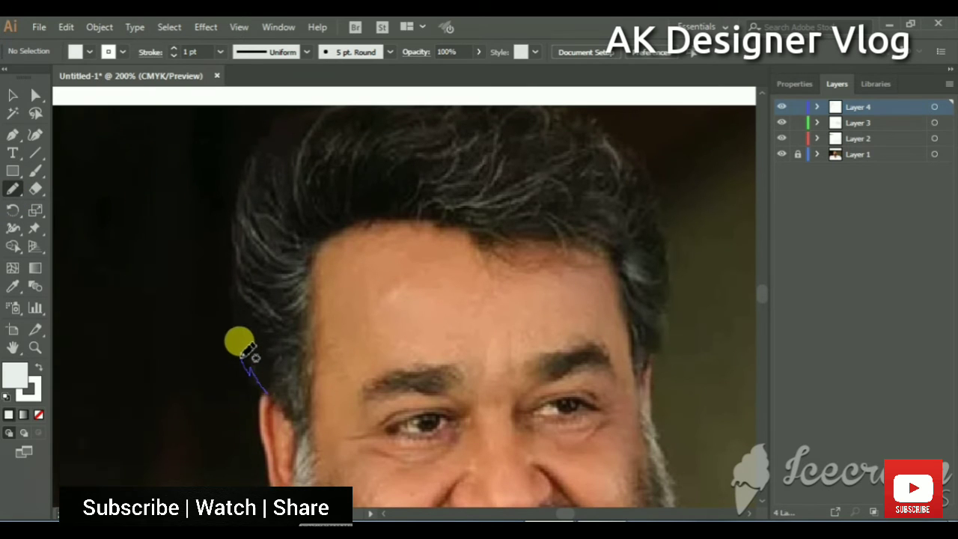
Step: Pencil-trace the hair around the head and back along the forehead hairline, then zoom out
{"action": "left_click_drag", "start_coordinate": [231, 321], "coordinate": [225, 303]}
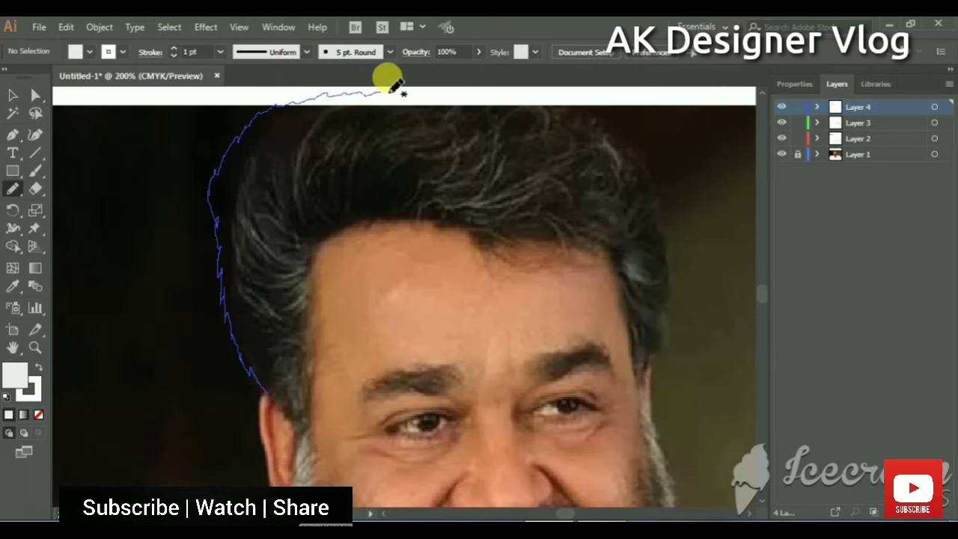
{"action": "mouse_move", "coordinate": [512, 89]}
{"action": "left_mouse_down"}
{"action": "mouse_move", "coordinate": [610, 111]}
{"action": "mouse_move", "coordinate": [632, 169]}
{"action": "left_mouse_up"}
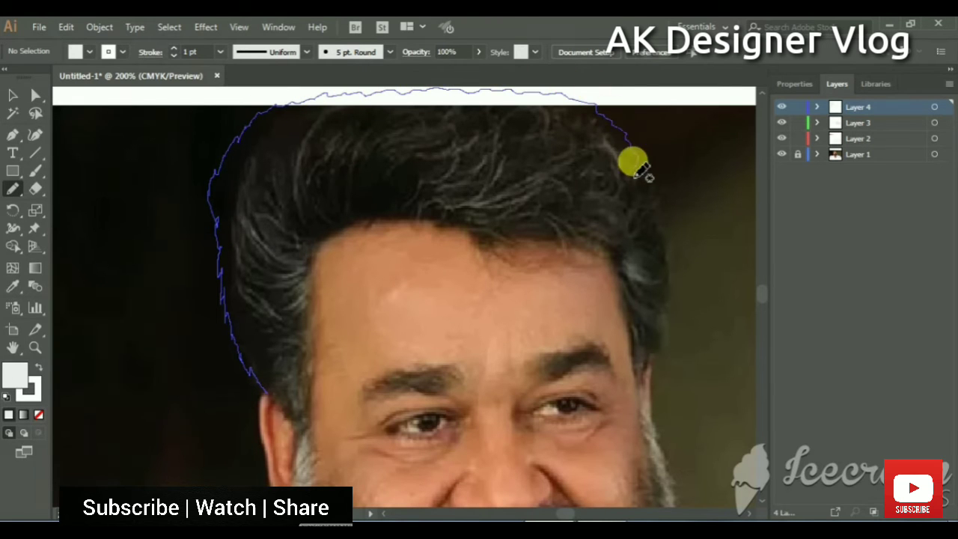
{"action": "mouse_move", "coordinate": [663, 213]}
{"action": "left_mouse_down"}
{"action": "mouse_move", "coordinate": [667, 280]}
{"action": "mouse_move", "coordinate": [636, 393]}
{"action": "left_mouse_up"}
{"action": "mouse_move", "coordinate": [638, 337]}
{"action": "left_mouse_down"}
{"action": "mouse_move", "coordinate": [607, 255]}
{"action": "mouse_move", "coordinate": [525, 236]}
{"action": "mouse_move", "coordinate": [493, 247]}
{"action": "left_mouse_up"}
{"action": "mouse_move", "coordinate": [432, 214]}
{"action": "left_mouse_down"}
{"action": "mouse_move", "coordinate": [357, 214]}
{"action": "mouse_move", "coordinate": [319, 234]}
{"action": "left_mouse_up"}
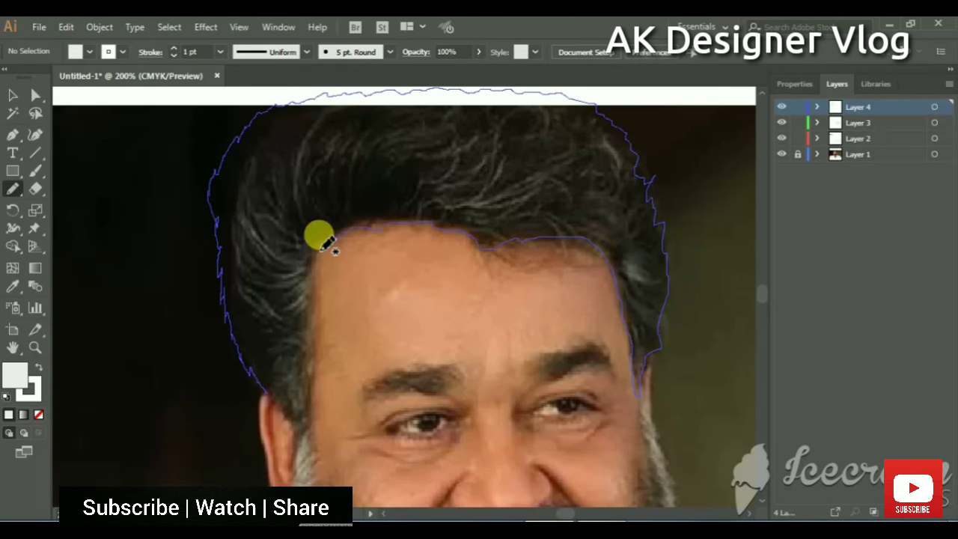
{"action": "left_click_drag", "start_coordinate": [314, 322], "coordinate": [305, 427]}
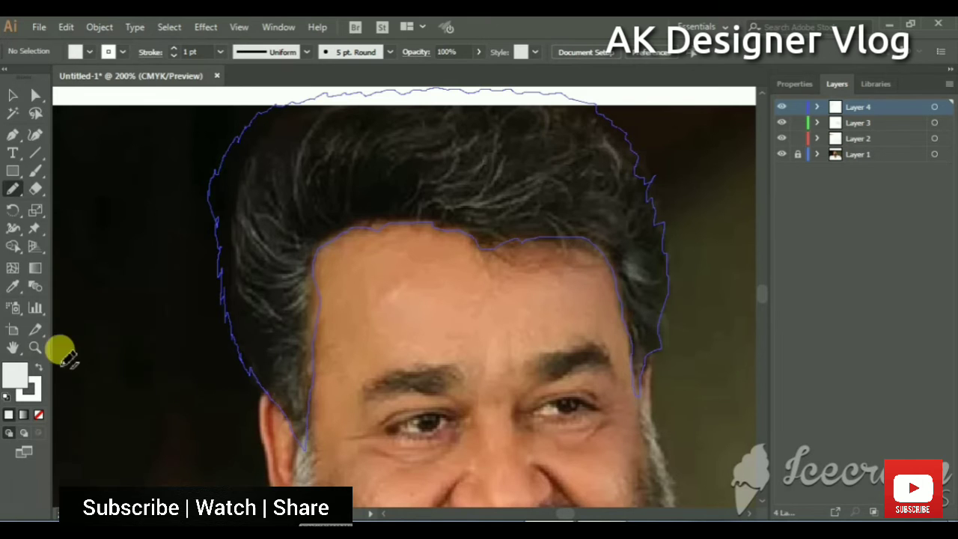
{"action": "key", "text": "ctrl+minus"}
{"action": "key", "text": "v"}
{"action": "scroll", "coordinate": [210, 247], "scroll_direction": "up", "scroll_amount": 2}
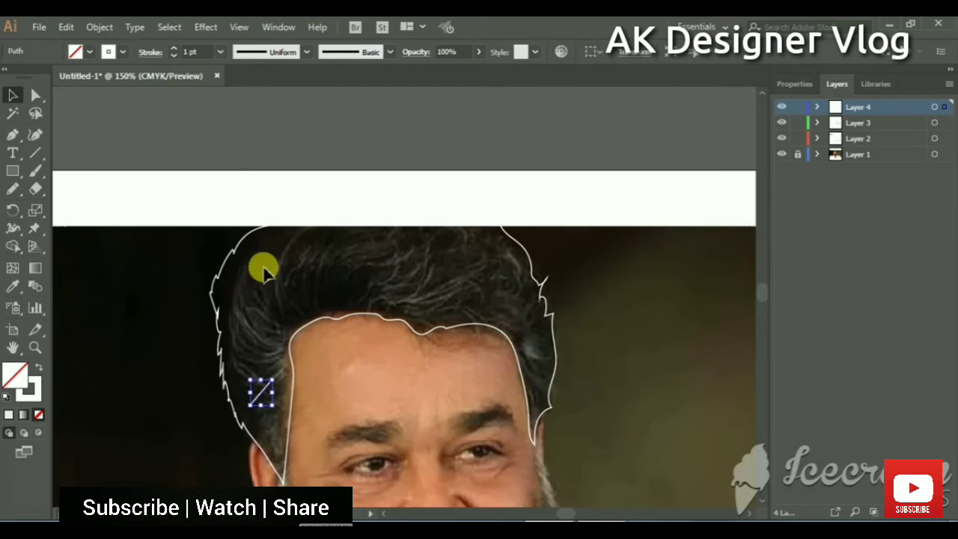
Step: With Direct Selection, nudge the hair outline's top anchors upward to raise and smooth the crown
{"action": "left_click", "coordinate": [258, 406]}
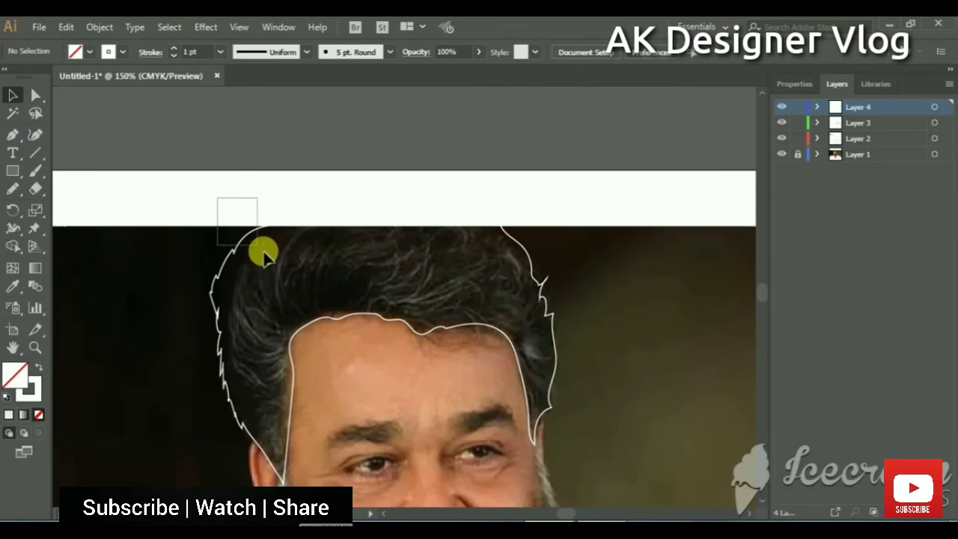
{"action": "left_click_drag", "start_coordinate": [217, 196], "coordinate": [260, 247]}
{"action": "left_click", "coordinate": [387, 193]}
{"action": "key", "text": "a"}
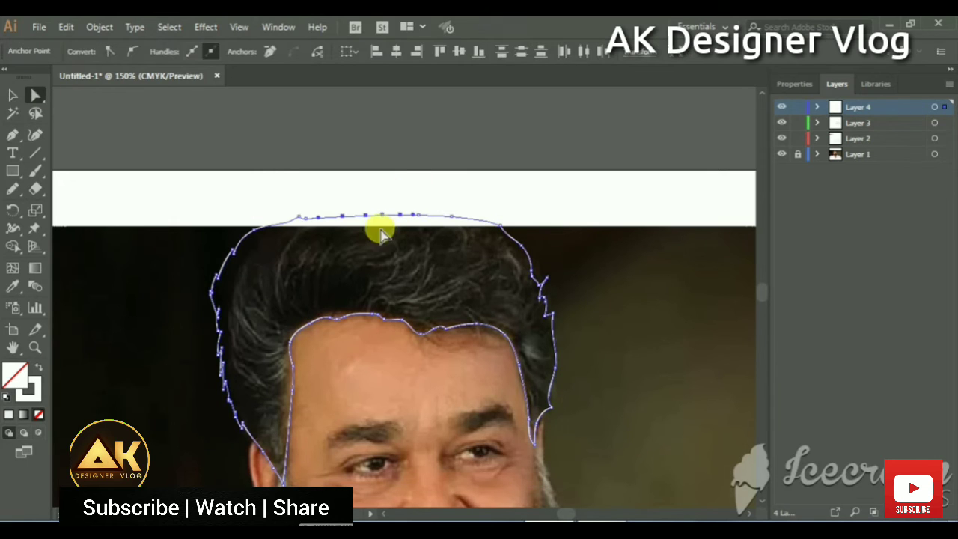
{"action": "left_click_drag", "start_coordinate": [247, 177], "coordinate": [430, 225]}
{"action": "key", "text": "Up"}
{"action": "key", "text": "Up"}
{"action": "key", "text": "Up"}
{"action": "key", "text": "Up"}
{"action": "key", "text": "Up"}
{"action": "key", "text": "Up"}
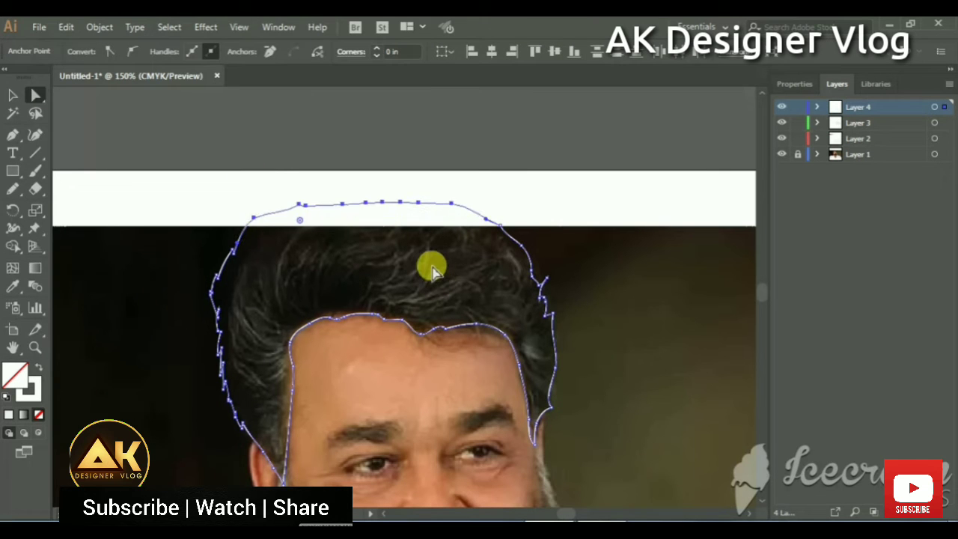
{"action": "key", "text": "Up"}
{"action": "key", "text": "Up"}
{"action": "key", "text": "Up"}
{"action": "left_click_drag", "start_coordinate": [267, 204], "coordinate": [266, 192]}
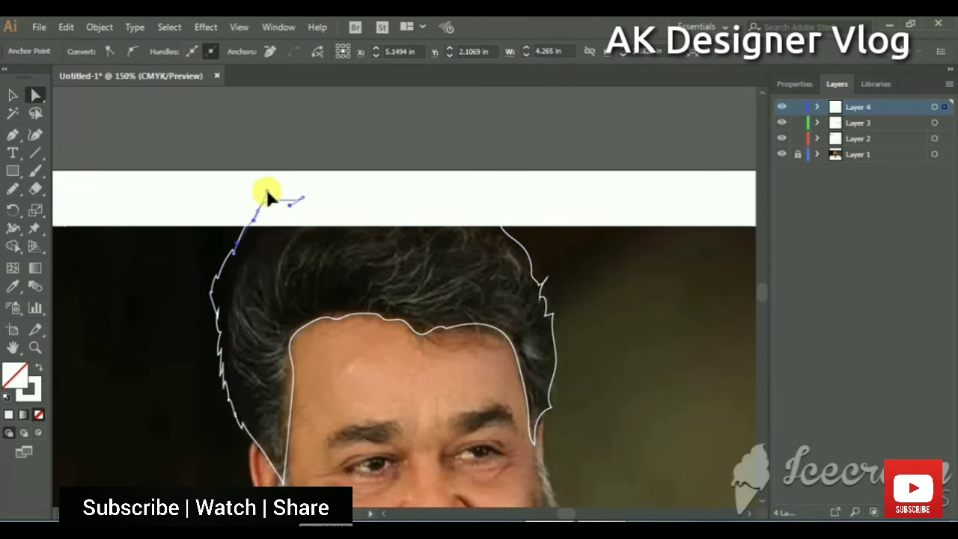
{"action": "key", "text": "Up"}
{"action": "key", "text": "Up"}
{"action": "key", "text": "Up"}
{"action": "left_click_drag", "start_coordinate": [378, 183], "coordinate": [398, 213]}
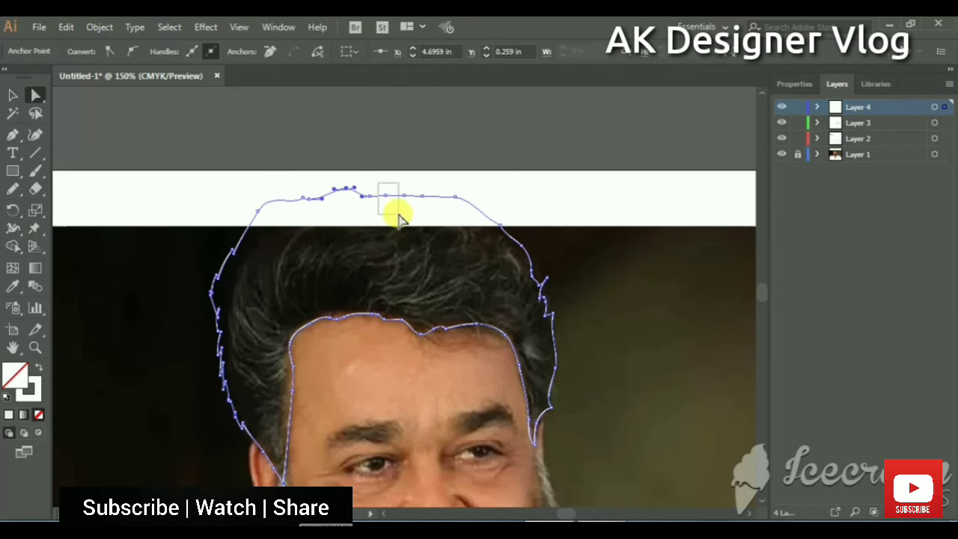
{"action": "key", "text": "ctrl+minus"}
{"action": "key", "text": "ctrl+minus"}
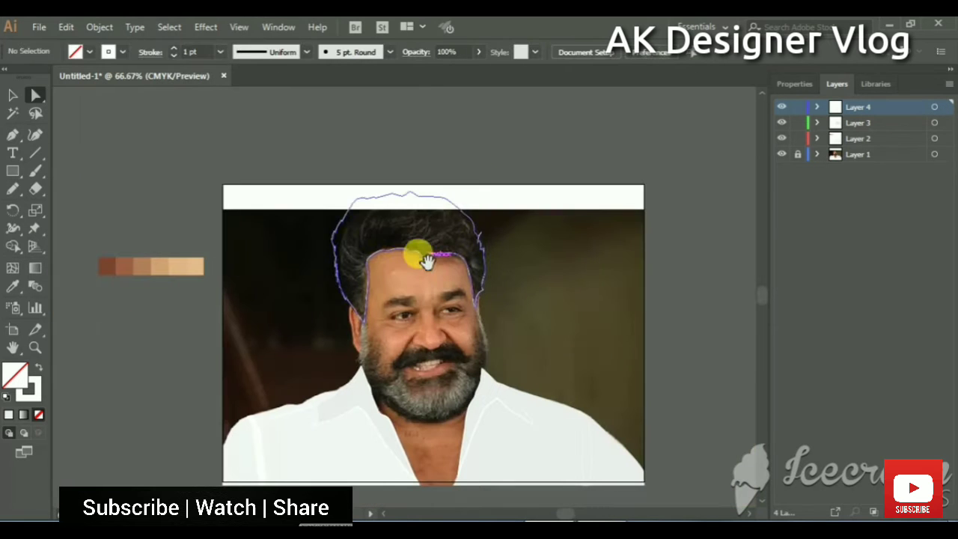
{"action": "left_click_drag", "start_coordinate": [417, 199], "coordinate": [409, 194]}
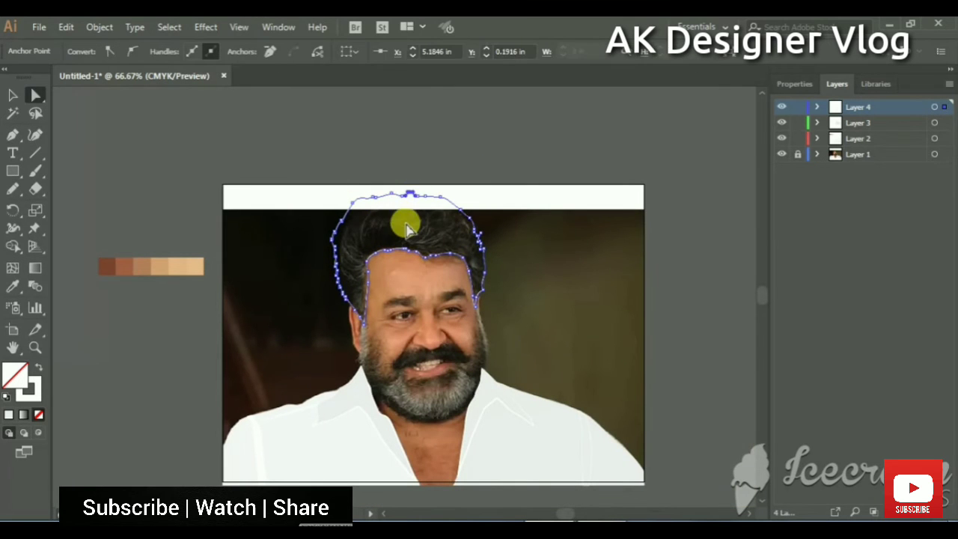
Step: Select the whole hair path and fill it solid black with no stroke
{"action": "left_click", "coordinate": [447, 168]}
{"action": "left_click", "coordinate": [350, 201]}
{"action": "left_click", "coordinate": [13, 95]}
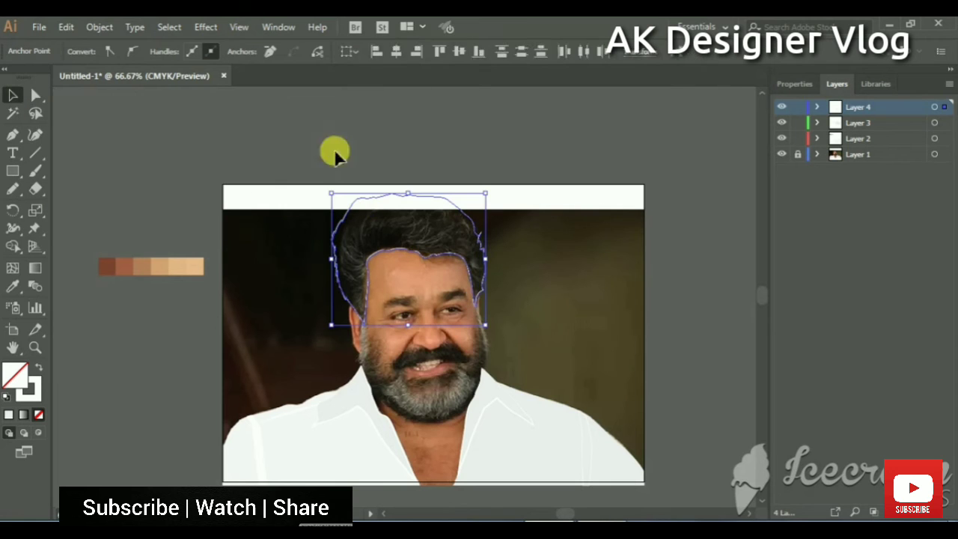
{"action": "key", "text": "shift+x"}
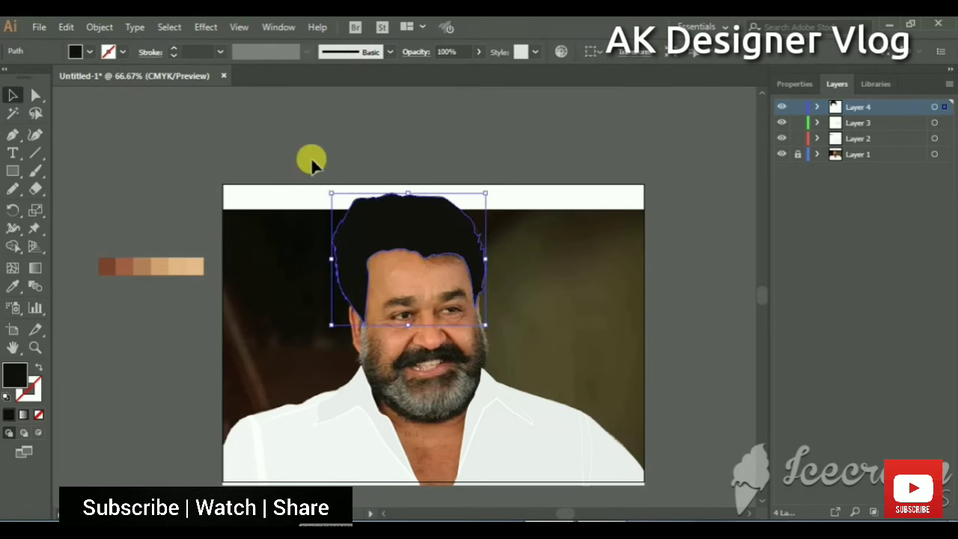
{"action": "left_click", "coordinate": [322, 213]}
Step: Hide the hair layer, pencil-trace a closed ear shape and fill it with the light tan swatch
{"action": "scroll", "coordinate": [319, 214], "scroll_direction": "up", "scroll_amount": 2}
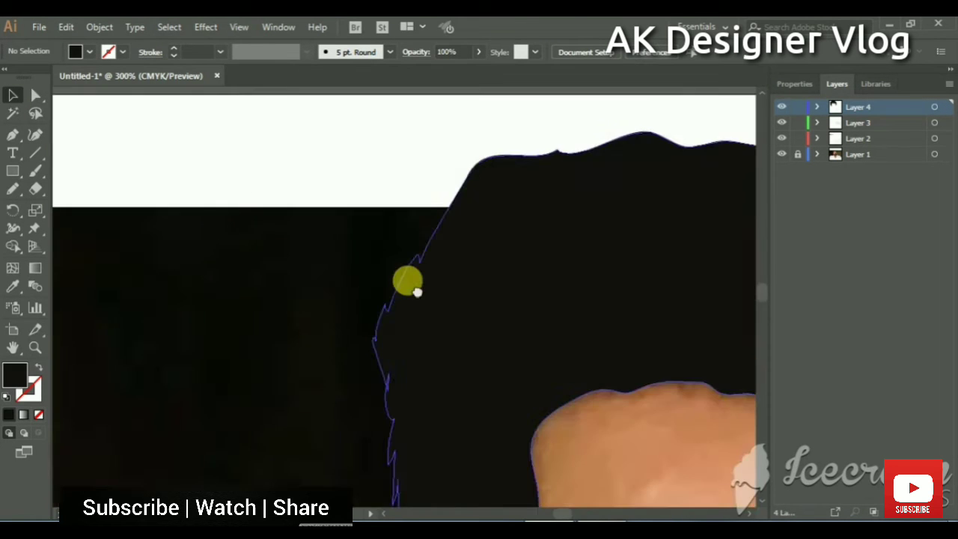
{"action": "left_click", "coordinate": [13, 190]}
{"action": "left_click", "coordinate": [782, 106]}
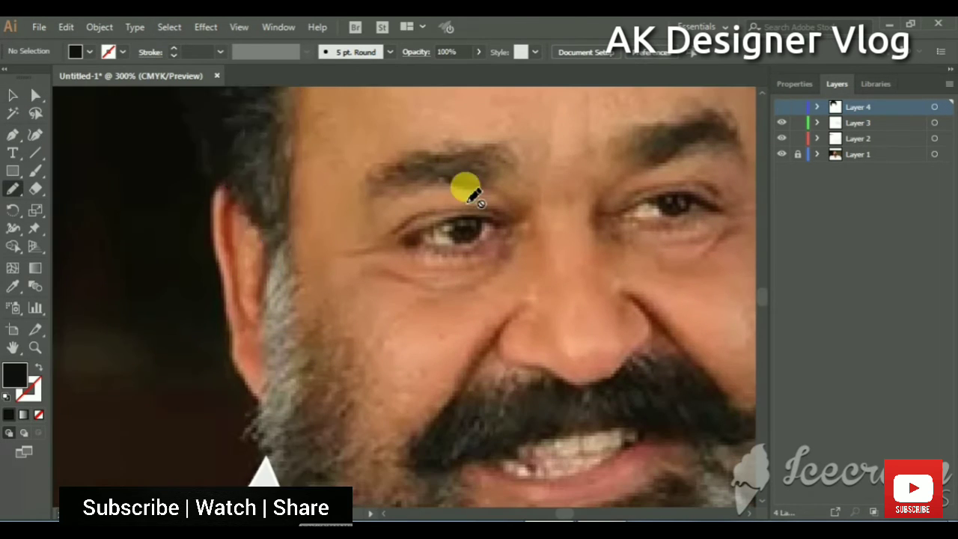
{"action": "left_click_drag", "start_coordinate": [213, 201], "coordinate": [217, 252]}
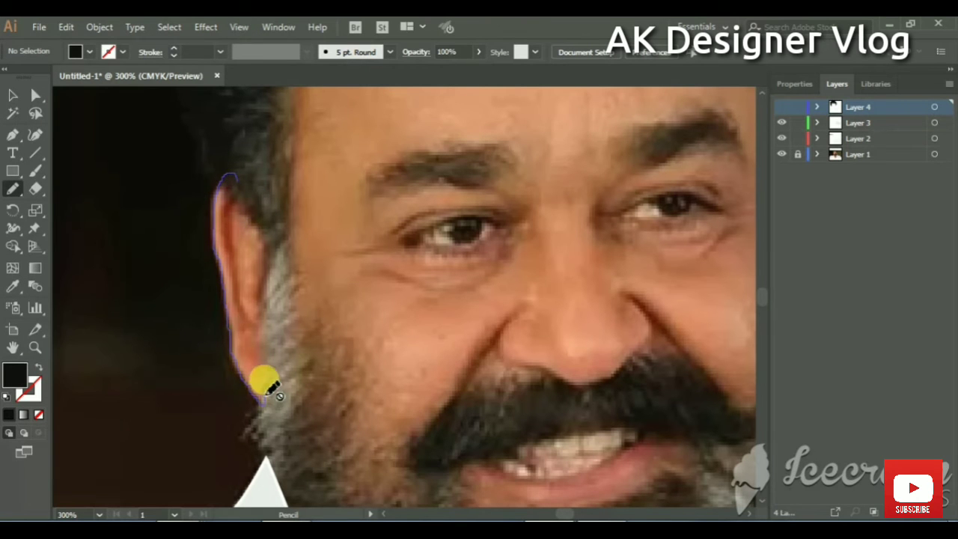
{"action": "left_click_drag", "start_coordinate": [262, 396], "coordinate": [263, 253]}
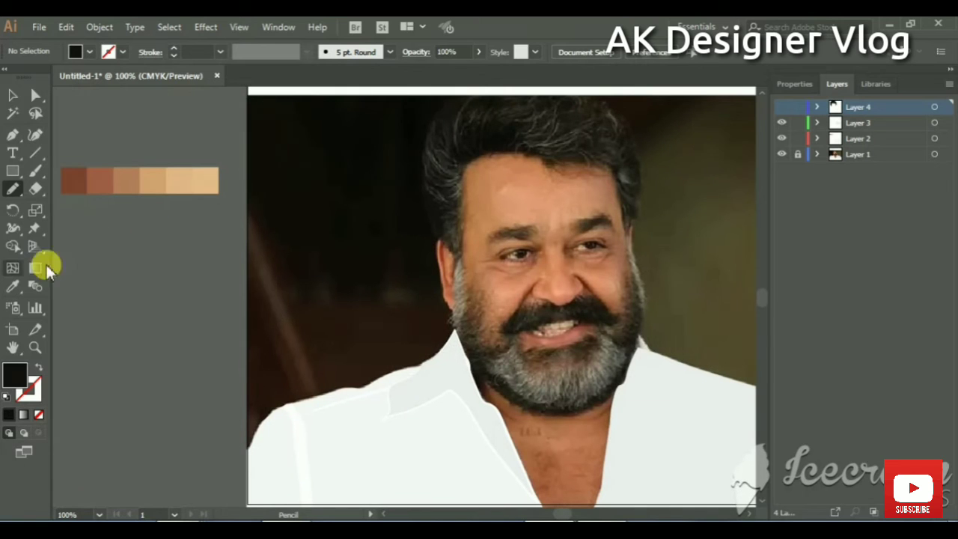
{"action": "left_click", "coordinate": [12, 95]}
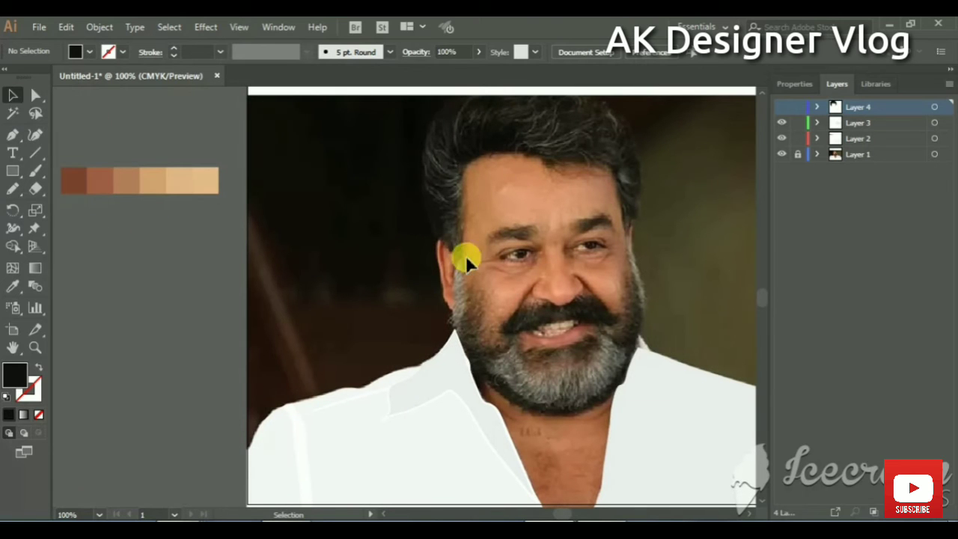
{"action": "left_click", "coordinate": [781, 107]}
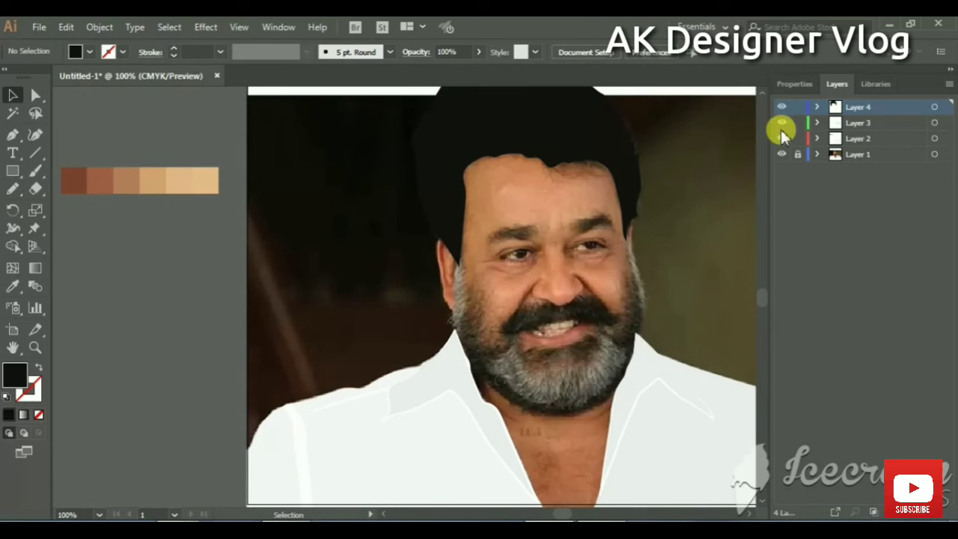
{"action": "left_click", "coordinate": [14, 190]}
{"action": "scroll", "coordinate": [460, 254], "scroll_direction": "up", "scroll_amount": 2}
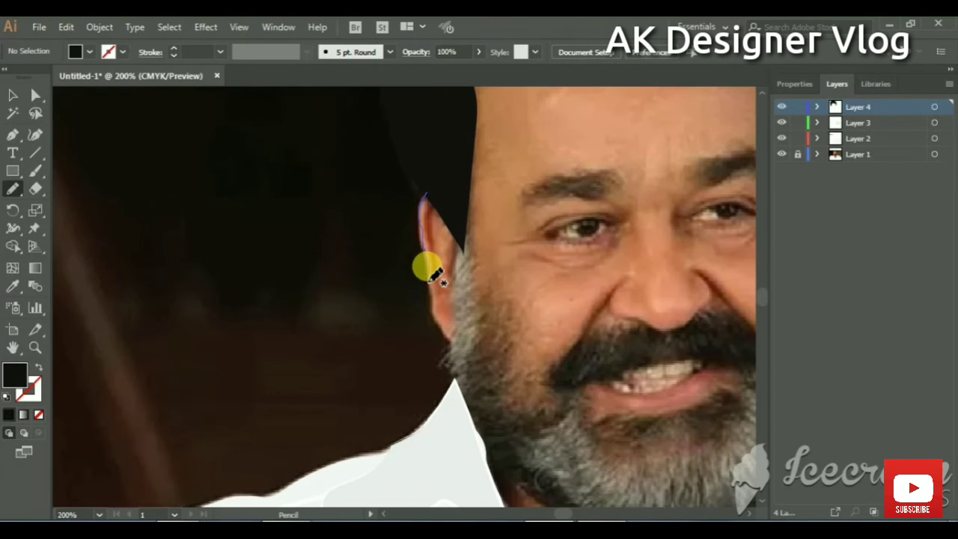
{"action": "left_click_drag", "start_coordinate": [467, 247], "coordinate": [426, 193]}
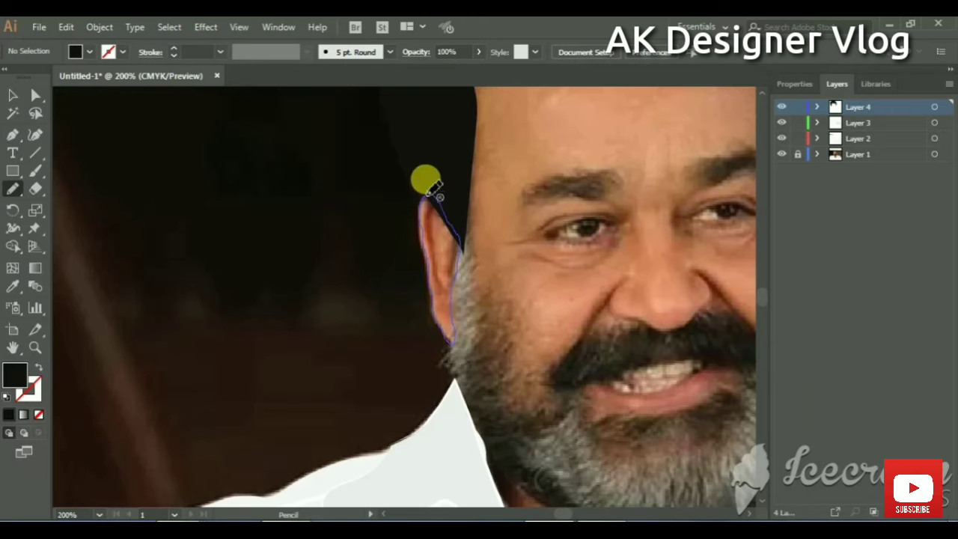
{"action": "key", "text": "ctrl+1"}
{"action": "left_click", "coordinate": [256, 189]}
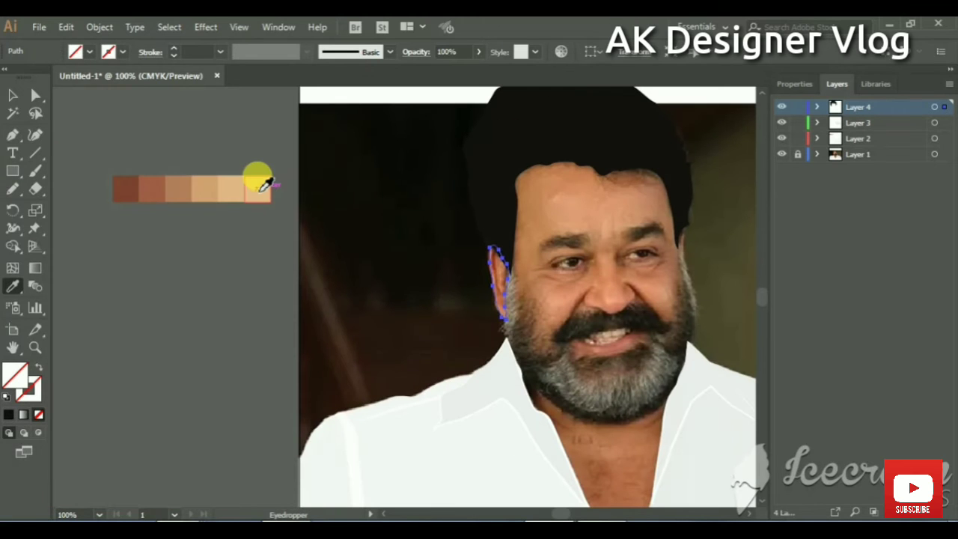
Step: Trace the face outline along the jaw, right cheek and forehead, and fill it with skin tone
{"action": "left_click", "coordinate": [583, 261], "text": "ctrl"}
{"action": "left_click_drag", "start_coordinate": [378, 329], "coordinate": [330, 256]}
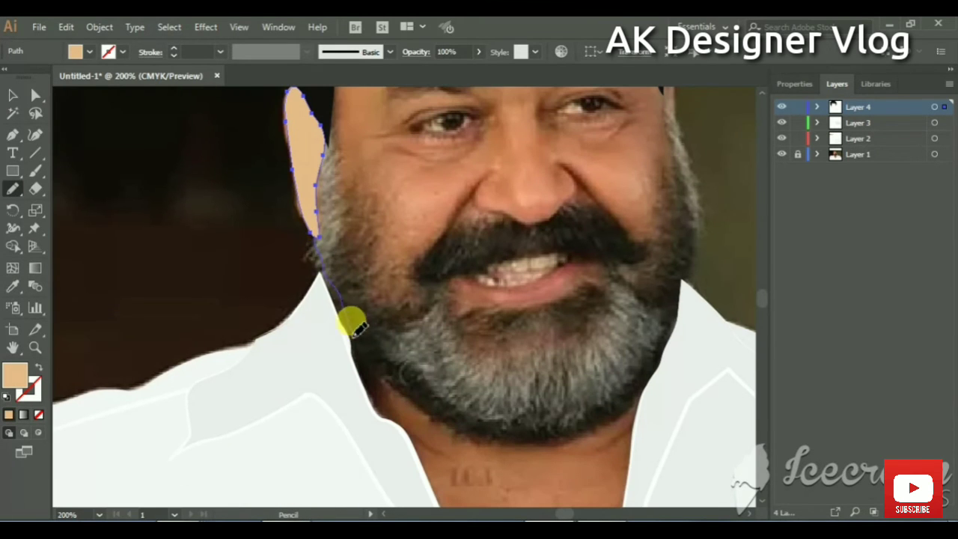
{"action": "mouse_move", "coordinate": [440, 410]}
{"action": "left_mouse_down"}
{"action": "mouse_move", "coordinate": [506, 427]}
{"action": "mouse_move", "coordinate": [562, 421]}
{"action": "mouse_move", "coordinate": [644, 371]}
{"action": "left_mouse_up"}
{"action": "mouse_move", "coordinate": [677, 318]}
{"action": "left_mouse_down"}
{"action": "mouse_move", "coordinate": [691, 250]}
{"action": "mouse_move", "coordinate": [675, 92]}
{"action": "left_mouse_up"}
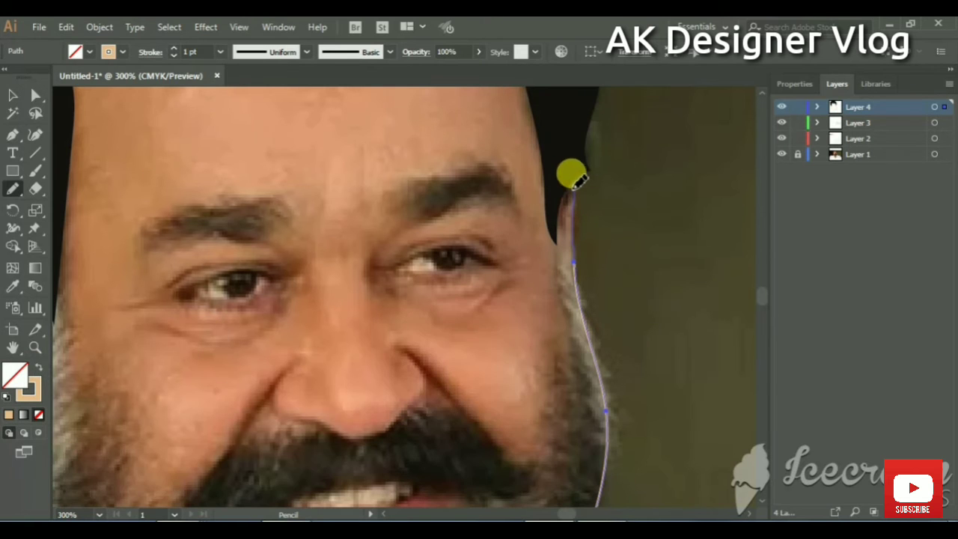
{"action": "mouse_move", "coordinate": [558, 198]}
{"action": "left_mouse_down"}
{"action": "mouse_move", "coordinate": [519, 342]}
{"action": "mouse_move", "coordinate": [491, 218]}
{"action": "mouse_move", "coordinate": [442, 139]}
{"action": "mouse_move", "coordinate": [295, 156]}
{"action": "left_mouse_up"}
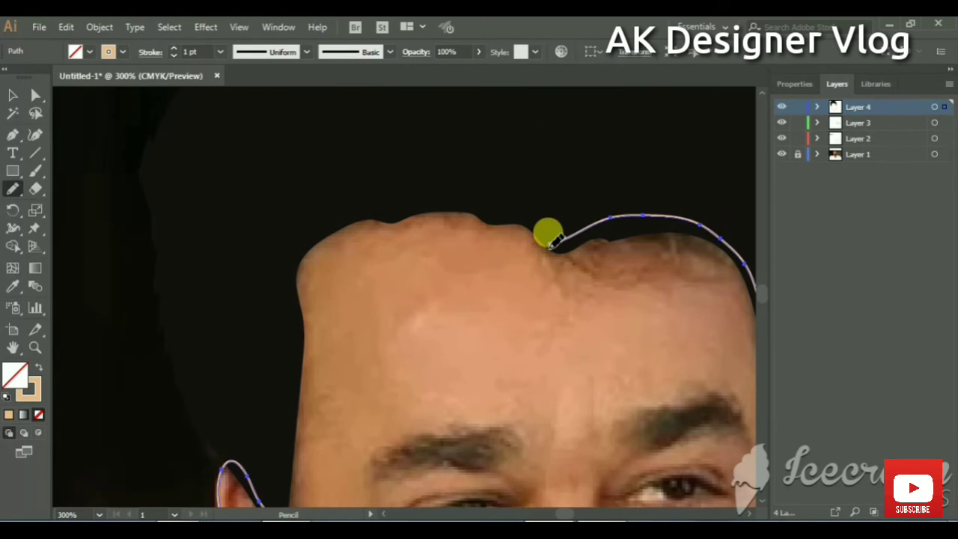
{"action": "mouse_move", "coordinate": [549, 244]}
{"action": "left_mouse_down"}
{"action": "mouse_move", "coordinate": [445, 186]}
{"action": "mouse_move", "coordinate": [306, 224]}
{"action": "mouse_move", "coordinate": [287, 449]}
{"action": "left_mouse_up"}
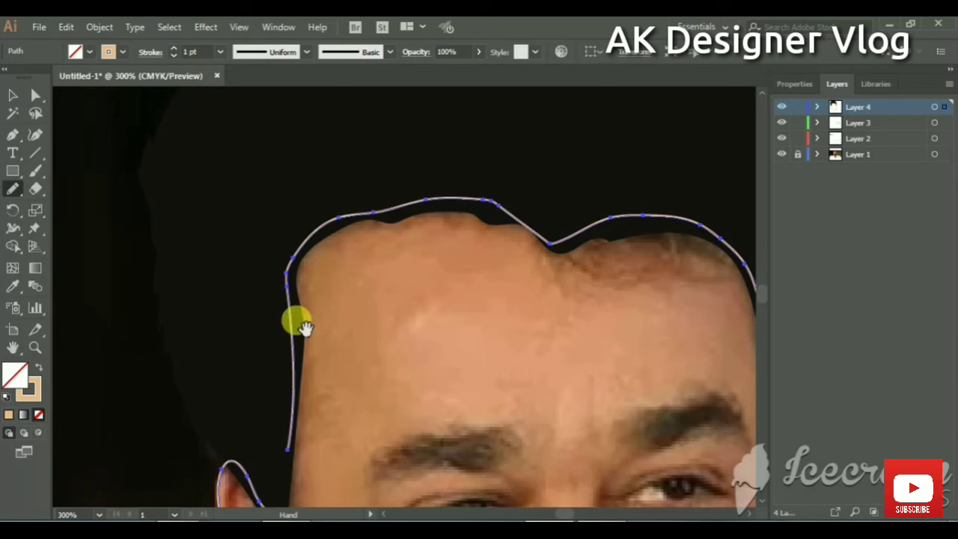
{"action": "left_click_drag", "start_coordinate": [305, 327], "coordinate": [309, 292]}
{"action": "left_click_drag", "start_coordinate": [307, 397], "coordinate": [338, 258]}
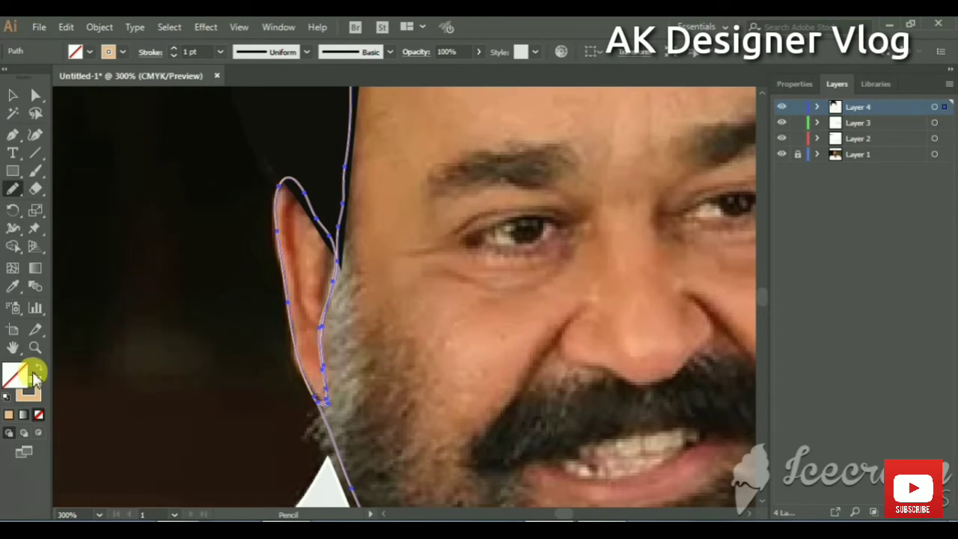
{"action": "left_click", "coordinate": [38, 366]}
{"action": "left_click", "coordinate": [12, 95]}
{"action": "left_click", "coordinate": [159, 251]}
{"action": "scroll", "coordinate": [159, 251], "scroll_direction": "down", "scroll_amount": 2}
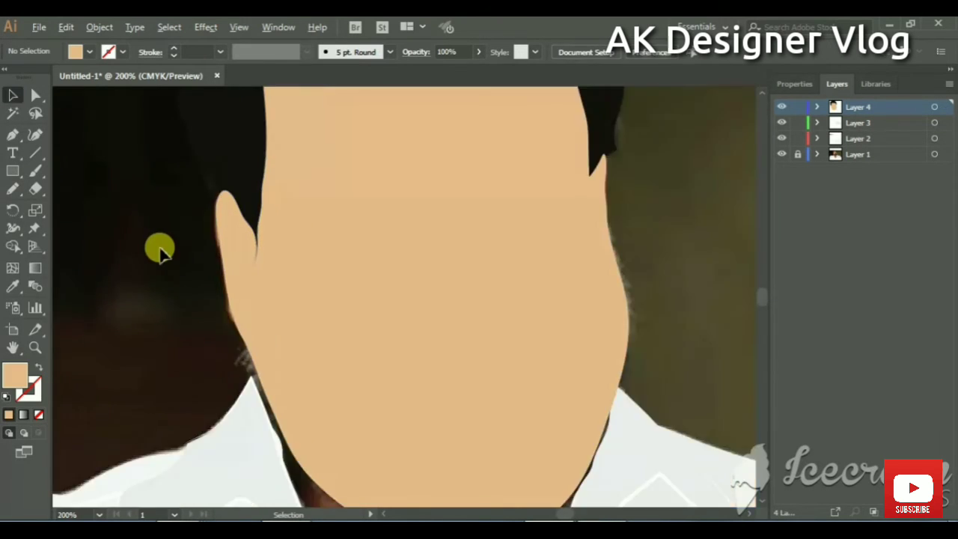
Step: Hide the artwork layer, pencil-trace an eyebrow, then add a new Layer 5 on top
{"action": "left_click", "coordinate": [781, 107]}
{"action": "left_click", "coordinate": [12, 189]}
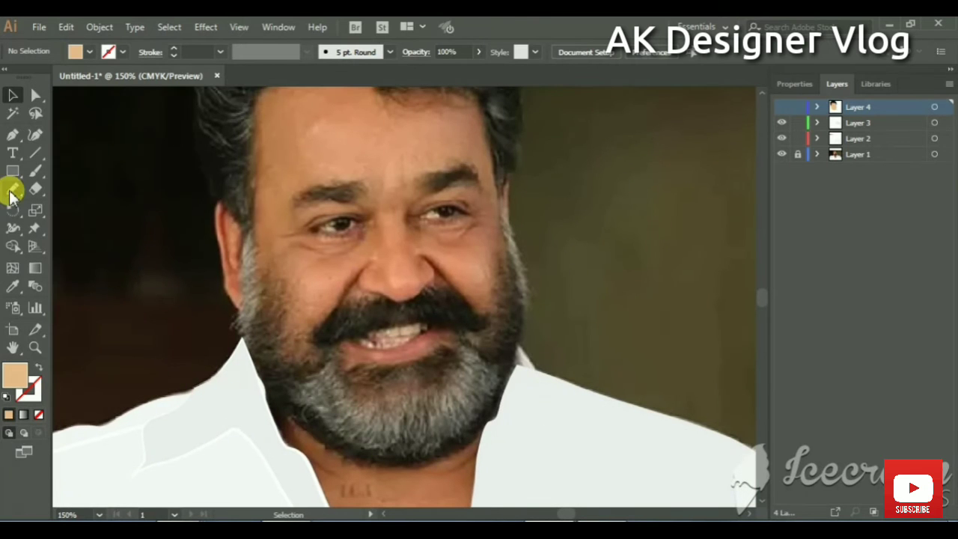
{"action": "scroll", "coordinate": [381, 171], "scroll_direction": "up", "scroll_amount": 3}
{"action": "left_click_drag", "start_coordinate": [440, 244], "coordinate": [338, 227]}
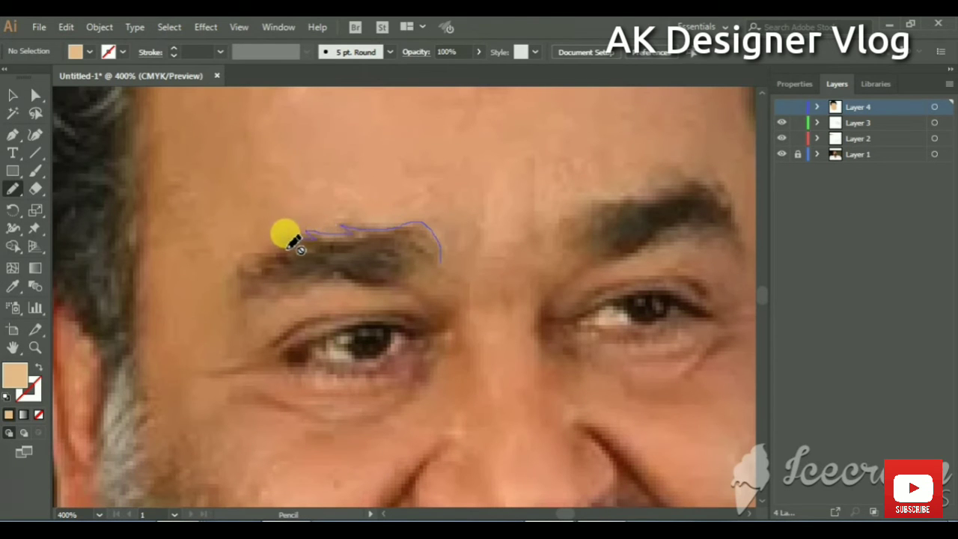
{"action": "mouse_move", "coordinate": [248, 251]}
{"action": "left_mouse_down"}
{"action": "mouse_move", "coordinate": [235, 270]}
{"action": "mouse_move", "coordinate": [274, 280]}
{"action": "mouse_move", "coordinate": [349, 269]}
{"action": "mouse_move", "coordinate": [479, 278]}
{"action": "left_mouse_up"}
{"action": "left_click", "coordinate": [780, 107]}
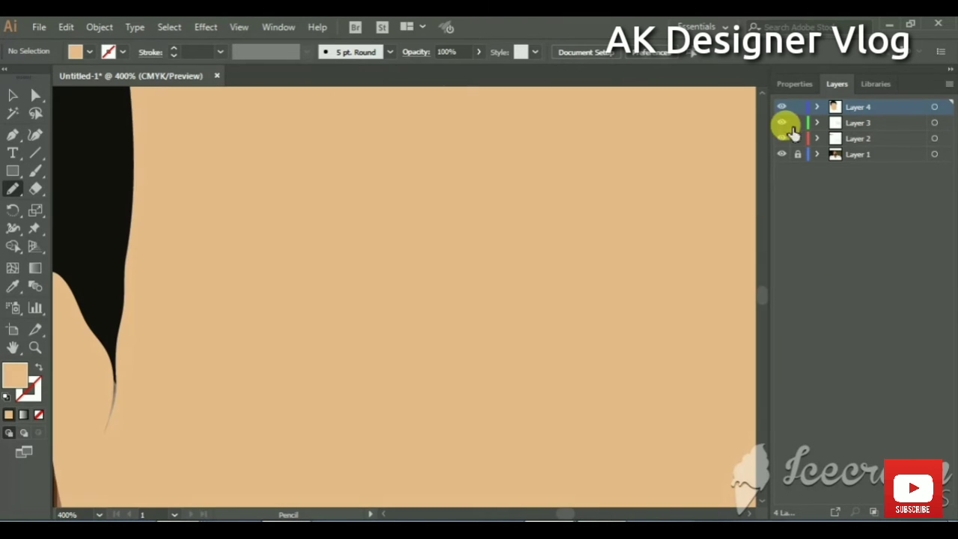
{"action": "left_click", "coordinate": [781, 107]}
{"action": "key", "text": "ctrl+l"}
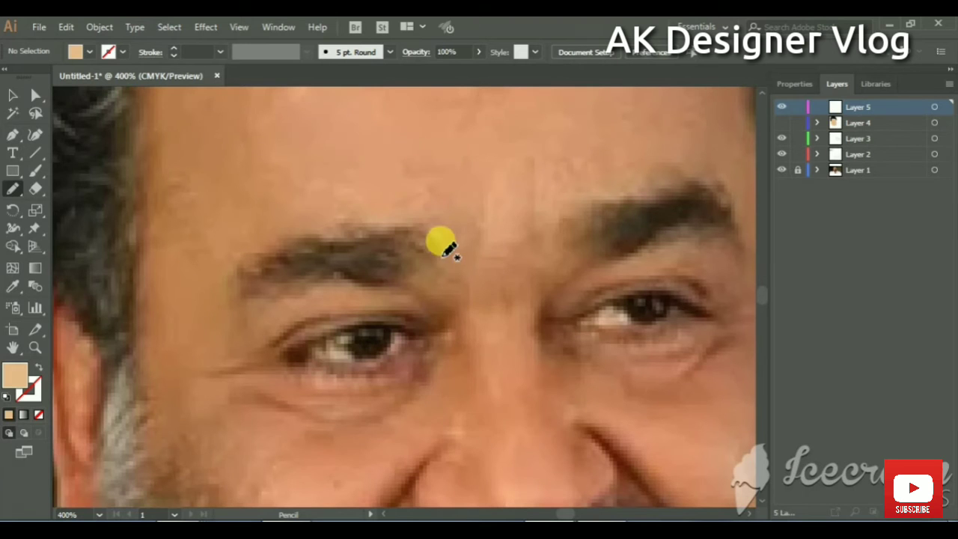
Step: Trace the left eyebrow on Layer 5 and fill it black in the Color Picker
{"action": "mouse_move", "coordinate": [436, 232]}
{"action": "left_mouse_down"}
{"action": "mouse_move", "coordinate": [361, 227]}
{"action": "mouse_move", "coordinate": [292, 238]}
{"action": "left_mouse_up"}
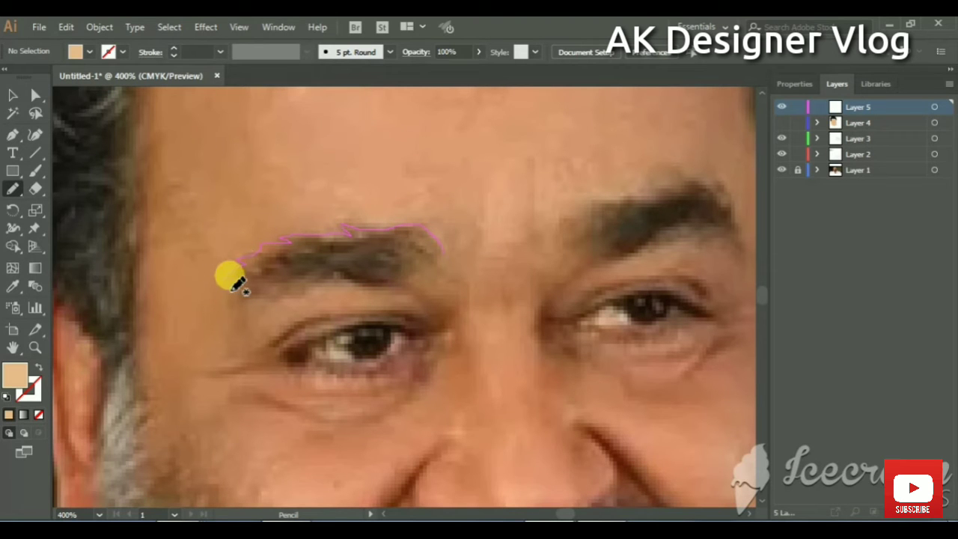
{"action": "left_click_drag", "start_coordinate": [225, 292], "coordinate": [443, 250]}
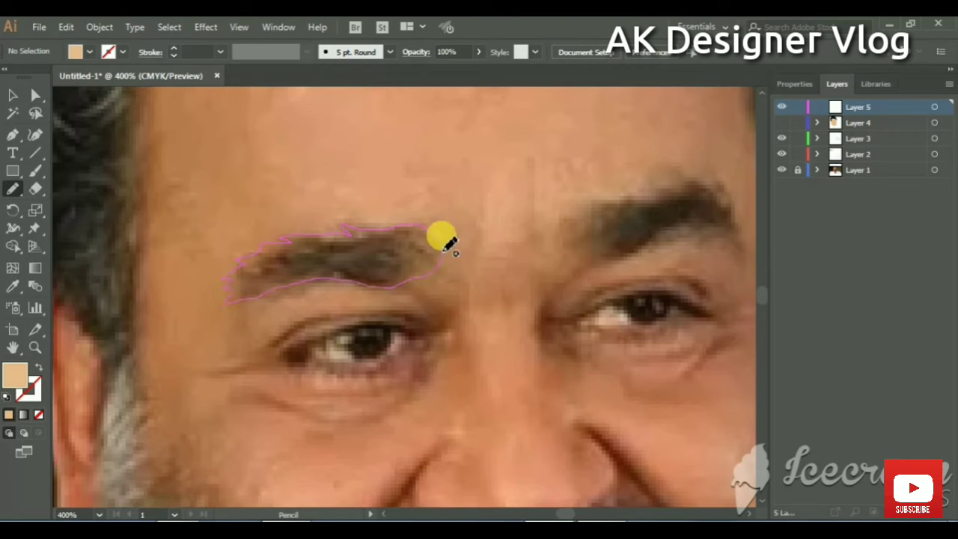
{"action": "left_click", "coordinate": [41, 419]}
{"action": "left_click", "coordinate": [7, 416]}
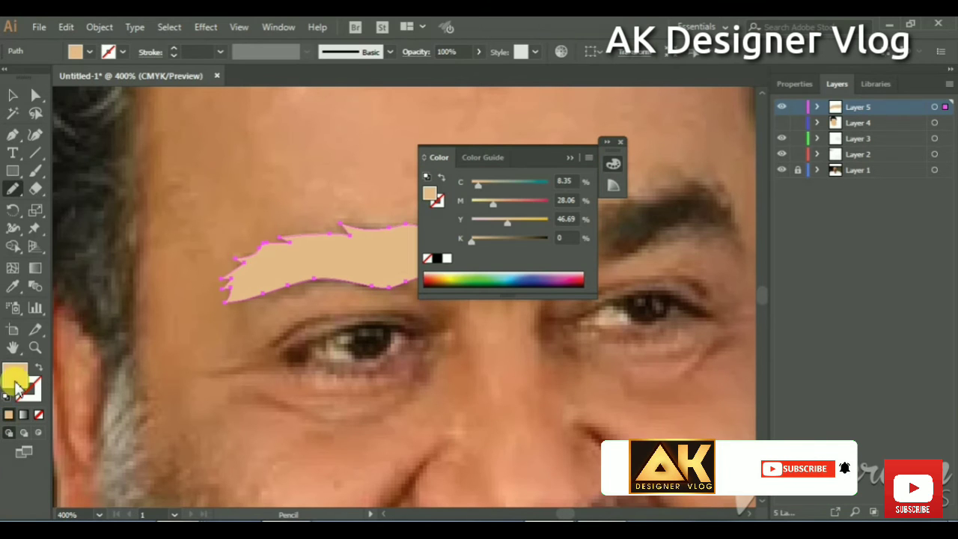
{"action": "double_click", "coordinate": [15, 378]}
{"action": "left_click_drag", "start_coordinate": [505, 398], "coordinate": [554, 430]}
{"action": "left_click", "coordinate": [712, 246]}
Step: Fill the right eyebrow shape with black
{"action": "left_click", "coordinate": [620, 142]}
{"action": "mouse_move", "coordinate": [592, 218]}
{"action": "left_mouse_down"}
{"action": "mouse_move", "coordinate": [486, 217]}
{"action": "mouse_move", "coordinate": [633, 219]}
{"action": "mouse_move", "coordinate": [508, 262]}
{"action": "mouse_move", "coordinate": [464, 252]}
{"action": "left_mouse_up"}
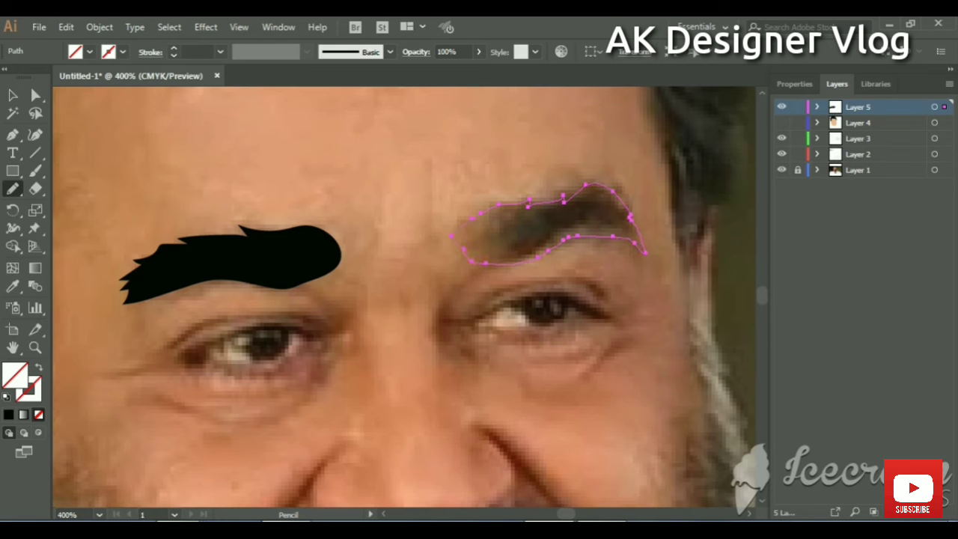
{"action": "left_click", "coordinate": [9, 416]}
Step: Zoom in on the left eye and trace its curved upper-eyelid line
{"action": "scroll", "coordinate": [299, 257], "scroll_direction": "down", "scroll_amount": 2}
{"action": "scroll", "coordinate": [235, 220], "scroll_direction": "right", "scroll_amount": 1}
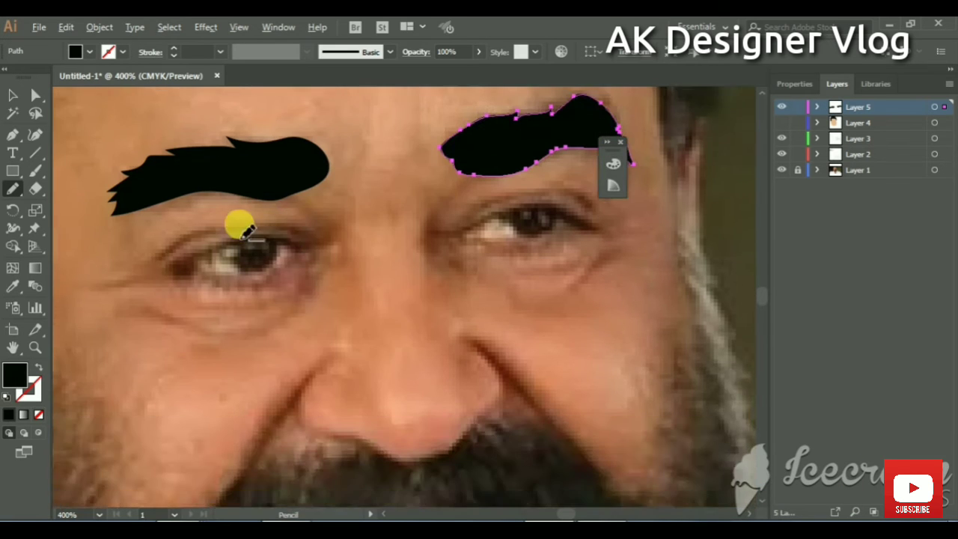
{"action": "key", "text": "ctrl+plus"}
{"action": "mouse_move", "coordinate": [448, 258]}
{"action": "left_mouse_down"}
{"action": "mouse_move", "coordinate": [359, 234]}
{"action": "mouse_move", "coordinate": [242, 250]}
{"action": "mouse_move", "coordinate": [204, 297]}
{"action": "left_mouse_up"}
Step: Give the left eyelid line a black 2 pt stroke, no fill and a tapered width profile
{"action": "left_click", "coordinate": [174, 51]}
{"action": "left_click", "coordinate": [8, 414]}
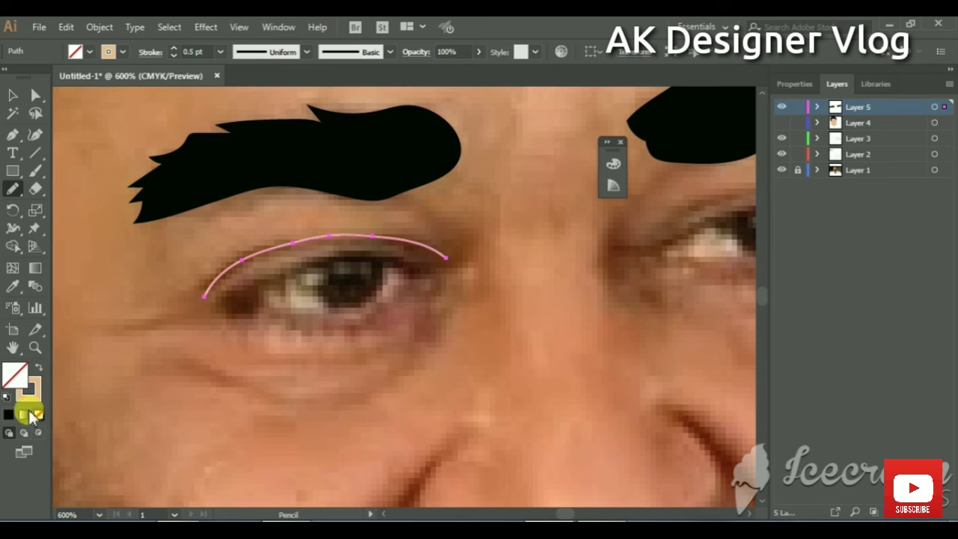
{"action": "left_click", "coordinate": [228, 123]}
{"action": "left_click", "coordinate": [173, 48]}
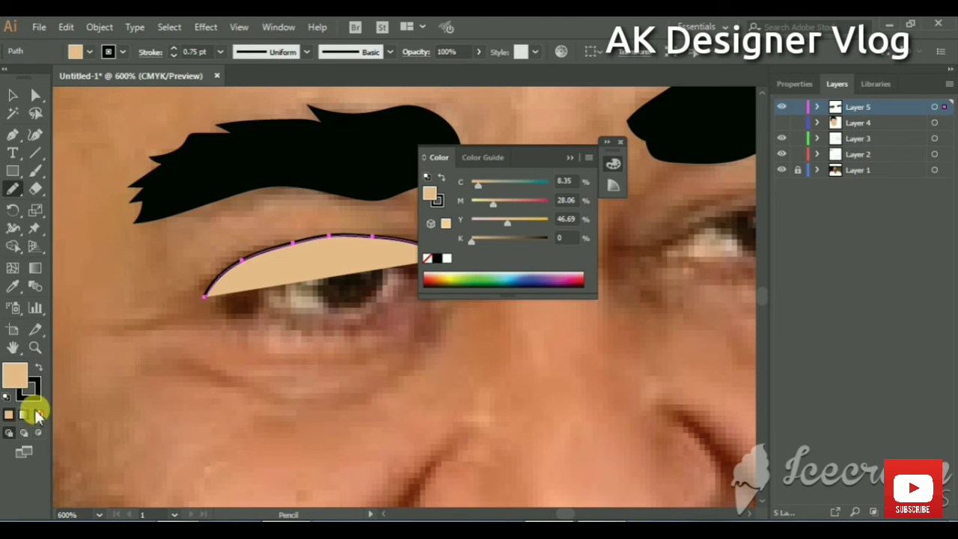
{"action": "left_click", "coordinate": [39, 414]}
{"action": "left_click", "coordinate": [306, 52]}
{"action": "left_click", "coordinate": [294, 100]}
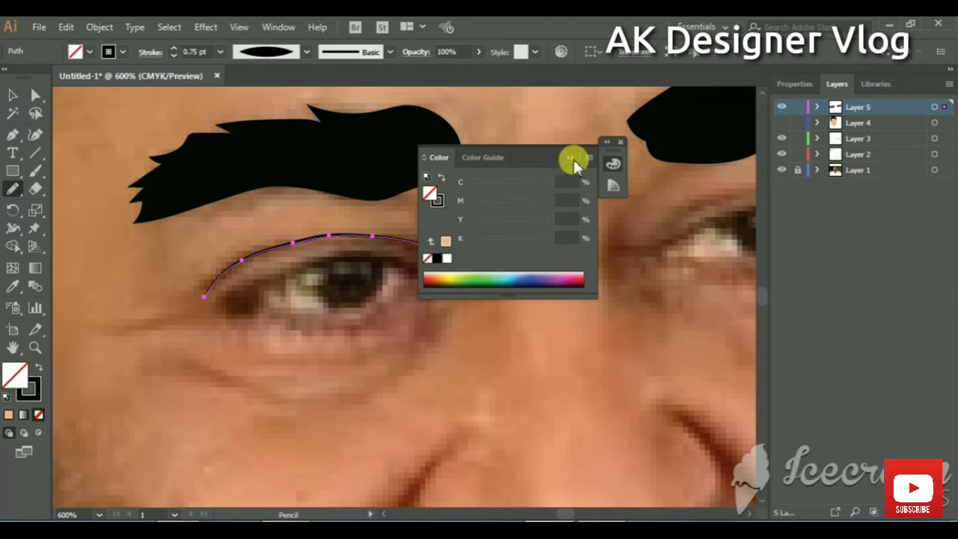
{"action": "left_click", "coordinate": [570, 157]}
{"action": "left_click", "coordinate": [13, 95]}
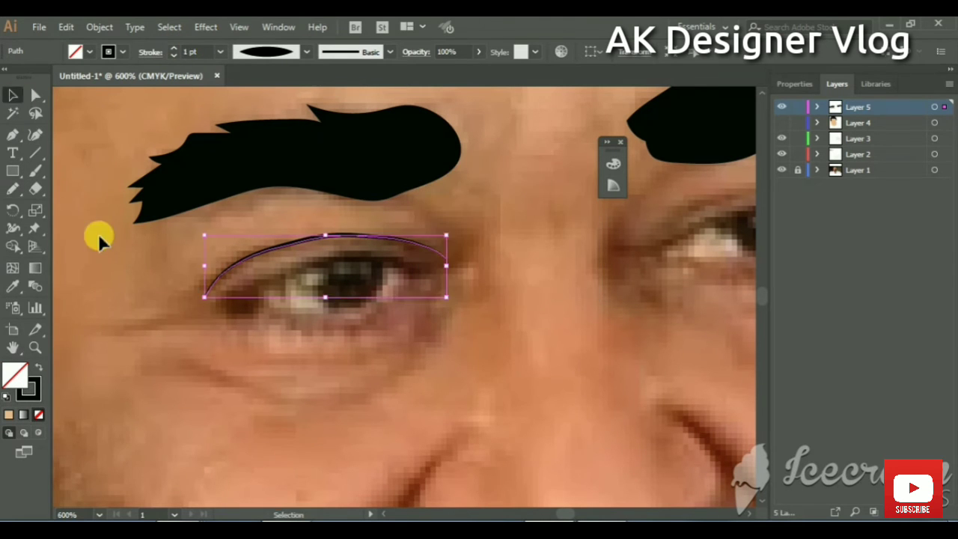
{"action": "left_click", "coordinate": [250, 280]}
{"action": "left_click", "coordinate": [258, 236]}
{"action": "left_click", "coordinate": [174, 47]}
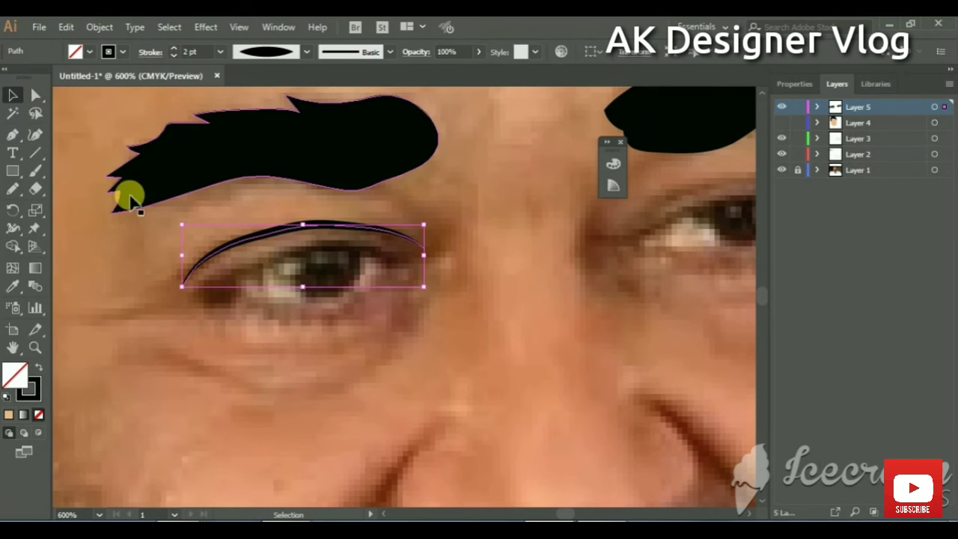
Step: Trace a tapered black eyelid line over the right eye
{"action": "left_click_drag", "start_coordinate": [266, 263], "coordinate": [90, 272]}
{"action": "key", "text": "n"}
{"action": "left_click_drag", "start_coordinate": [364, 292], "coordinate": [583, 262]}
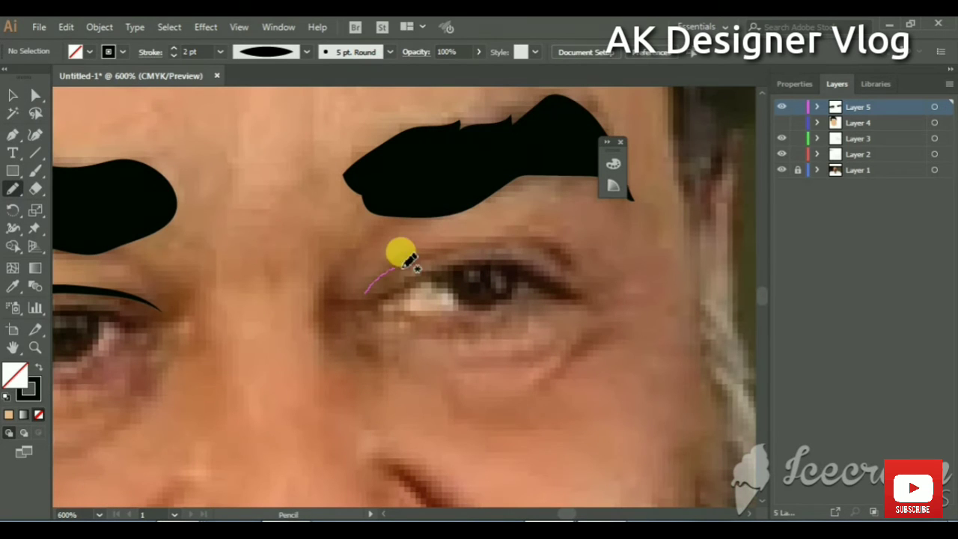
{"action": "key", "text": "ctrl+z"}
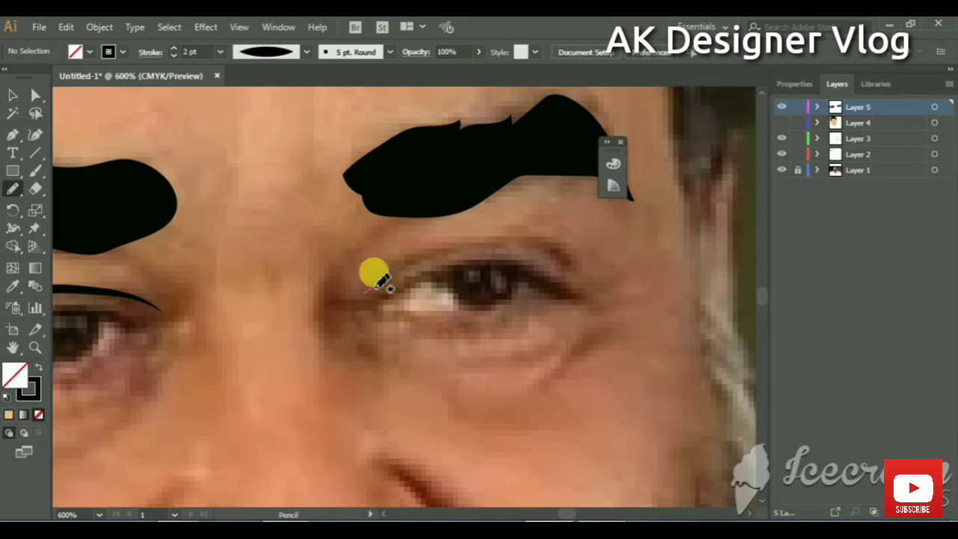
{"action": "left_click_drag", "start_coordinate": [364, 292], "coordinate": [584, 266]}
{"action": "left_click", "coordinate": [306, 52]}
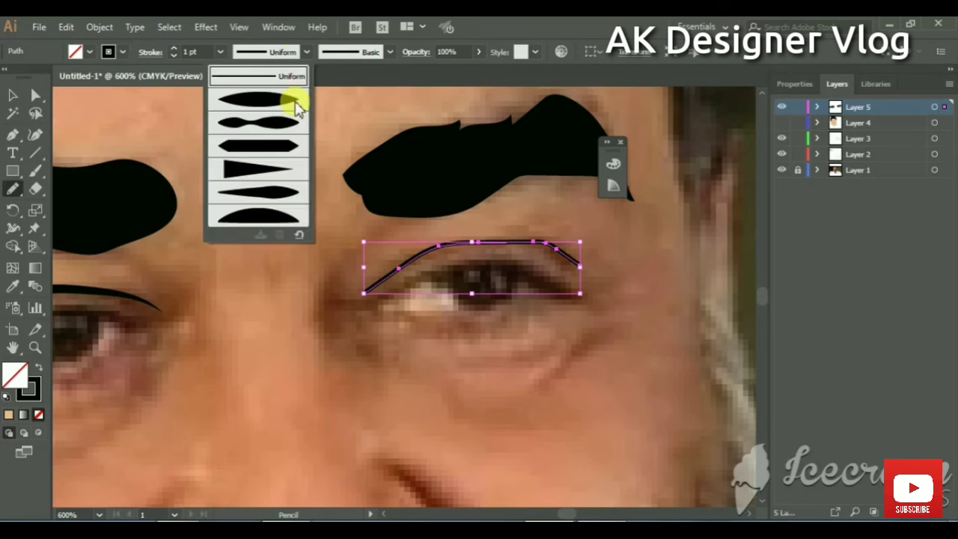
{"action": "left_click", "coordinate": [269, 71]}
Step: Trace a closed almond outline around the left eye, fill it white, then swap to a white stroke
{"action": "mouse_move", "coordinate": [247, 185]}
{"action": "left_mouse_down"}
{"action": "mouse_move", "coordinate": [374, 167]}
{"action": "mouse_move", "coordinate": [482, 220]}
{"action": "left_mouse_up"}
{"action": "left_click", "coordinate": [13, 189]}
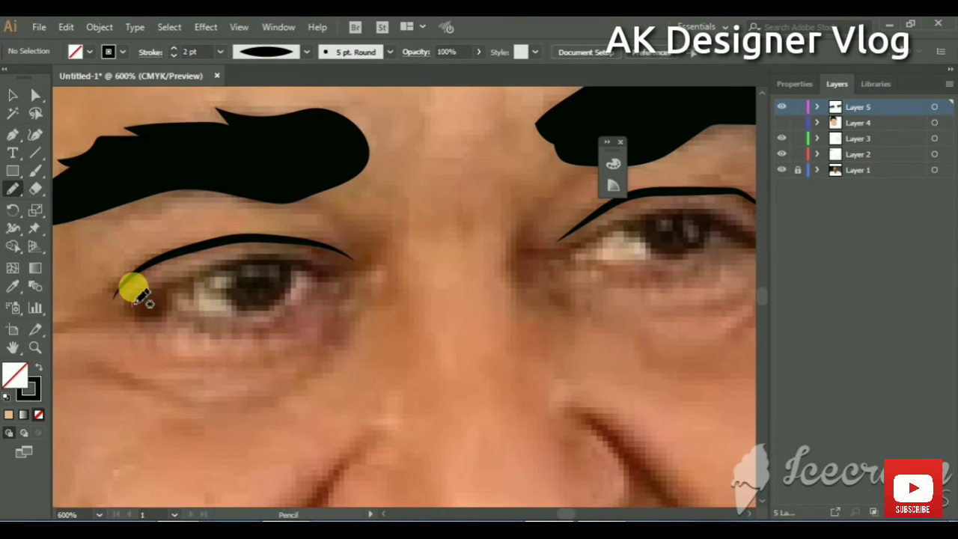
{"action": "left_click_drag", "start_coordinate": [133, 287], "coordinate": [303, 289]}
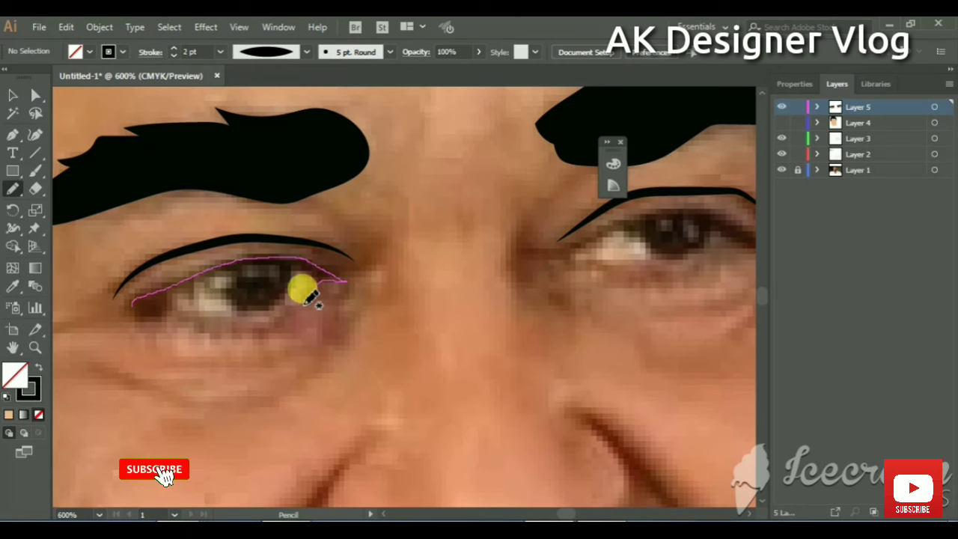
{"action": "left_click_drag", "start_coordinate": [302, 290], "coordinate": [131, 302]}
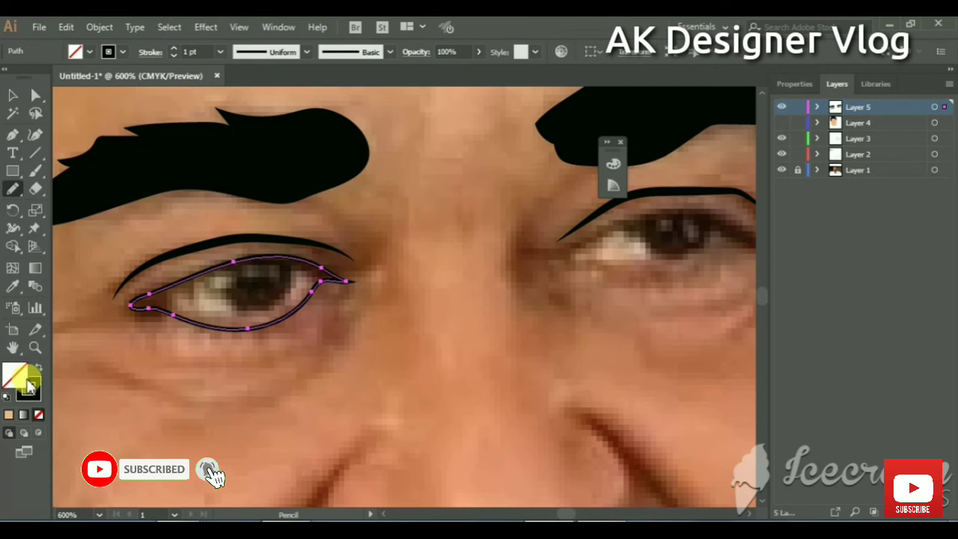
{"action": "double_click", "coordinate": [34, 370]}
{"action": "left_click_drag", "start_coordinate": [363, 310], "coordinate": [438, 240]}
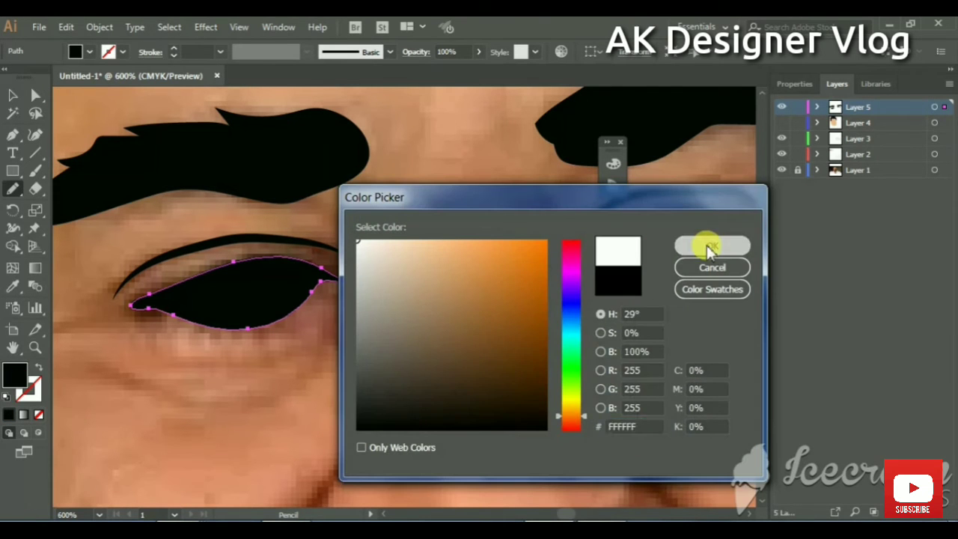
{"action": "left_click", "coordinate": [710, 247]}
{"action": "left_click", "coordinate": [38, 367]}
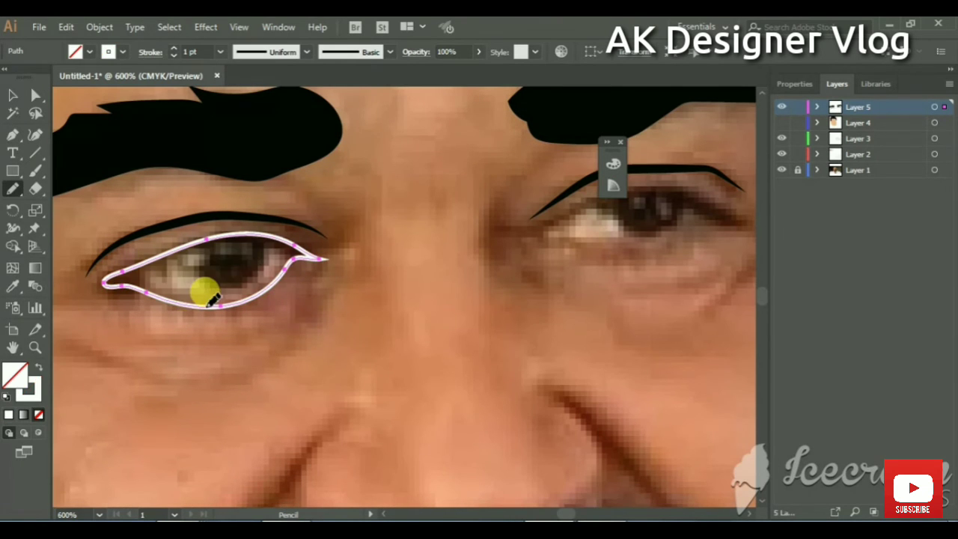
{"action": "left_click", "coordinate": [13, 95]}
{"action": "left_click", "coordinate": [196, 263]}
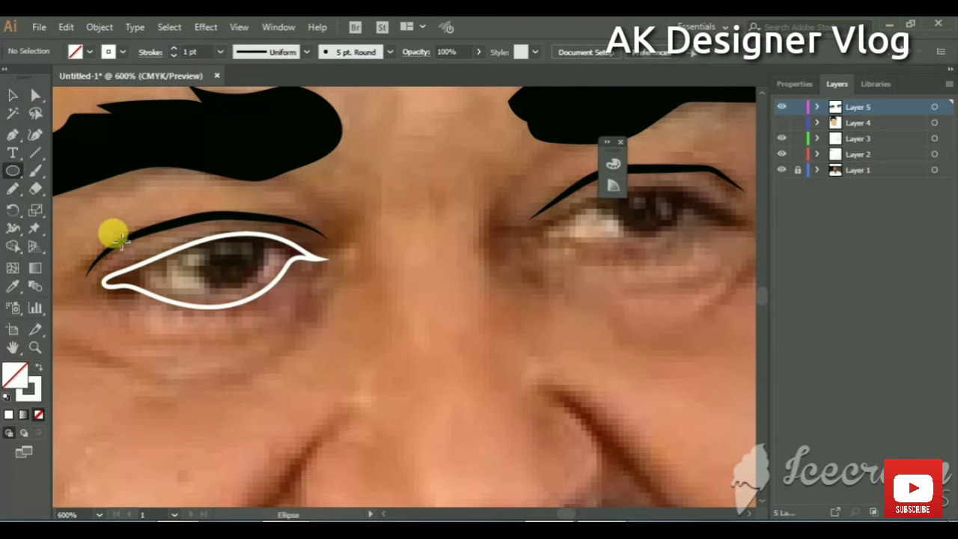
Step: Draw a circle over the iris filled #000000 and turn the eye outline into a white fill
{"action": "left_click_drag", "start_coordinate": [196, 233], "coordinate": [259, 295]}
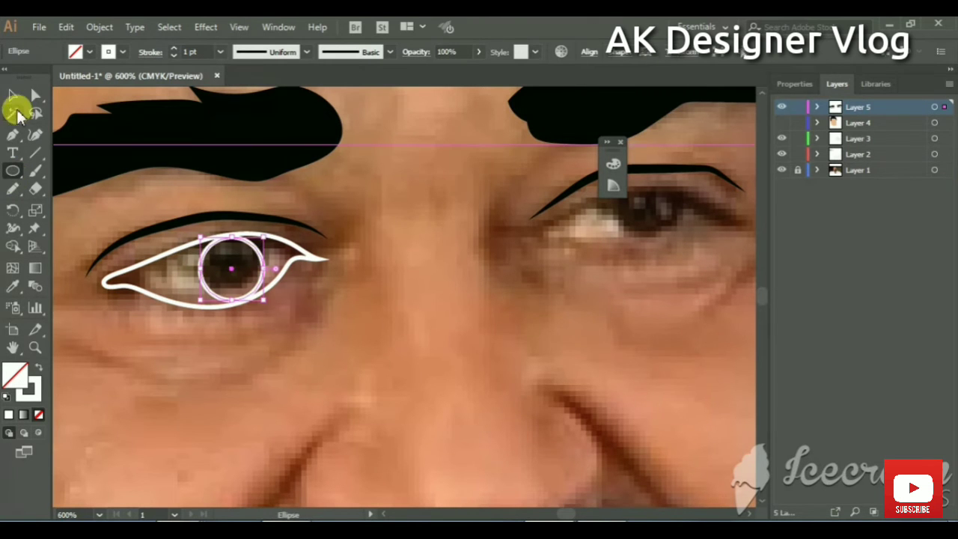
{"action": "left_click", "coordinate": [13, 95]}
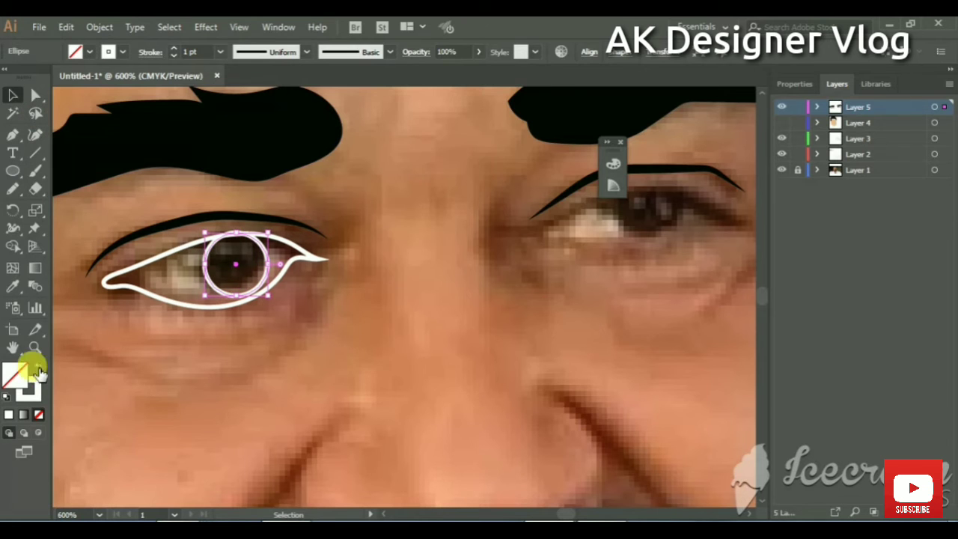
{"action": "double_click", "coordinate": [15, 372]}
{"action": "type", "text": "000000"}
{"action": "left_click", "coordinate": [712, 245]}
{"action": "left_click_drag", "start_coordinate": [382, 295], "coordinate": [416, 266]}
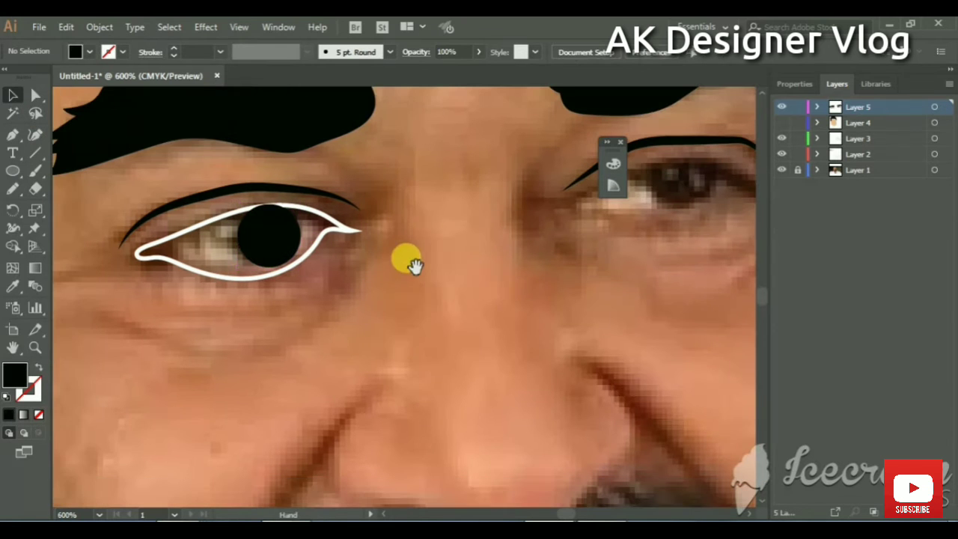
{"action": "left_click", "coordinate": [330, 231]}
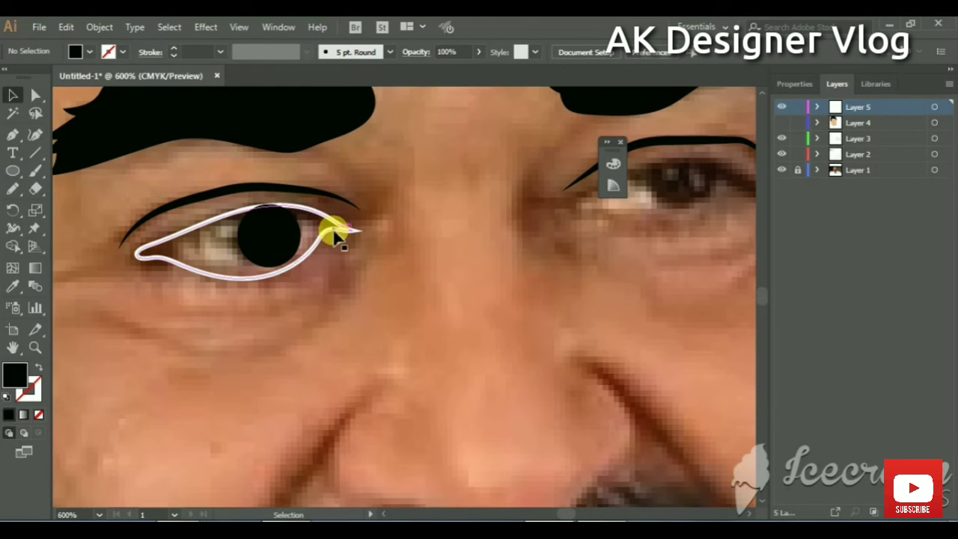
{"action": "left_click", "coordinate": [39, 366]}
Step: Alt-drag a copy of the iris circle as a highlight and fill it #ffffff
{"action": "left_click", "coordinate": [292, 252]}
{"action": "mouse_move", "coordinate": [303, 251]}
{"action": "left_mouse_down"}
{"action": "mouse_move", "coordinate": [341, 292]}
{"action": "mouse_move", "coordinate": [309, 261]}
{"action": "mouse_move", "coordinate": [264, 273]}
{"action": "left_mouse_up"}
{"action": "double_click", "coordinate": [15, 373]}
{"action": "type", "text": "ffffff"}
{"action": "left_click", "coordinate": [675, 244]}
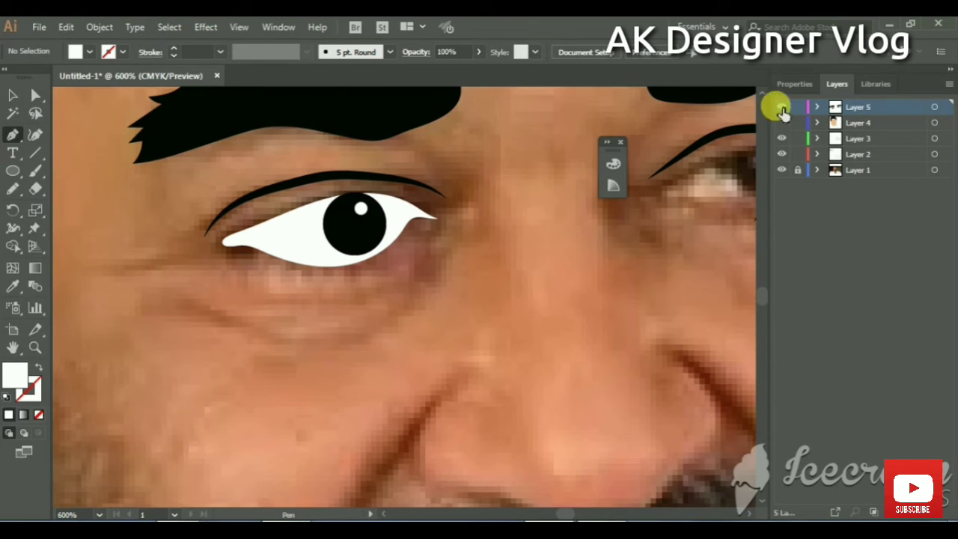
Step: Reposition the left pupil and pencil-draw an iris shape around it, checking against the photo
{"action": "left_click", "coordinate": [781, 107]}
{"action": "key", "text": "ctrl+minus"}
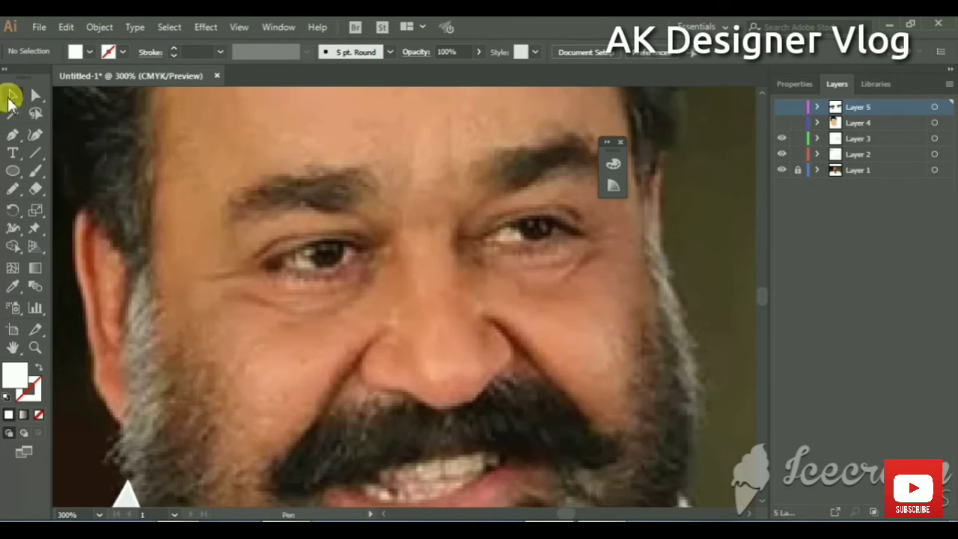
{"action": "left_click", "coordinate": [781, 107]}
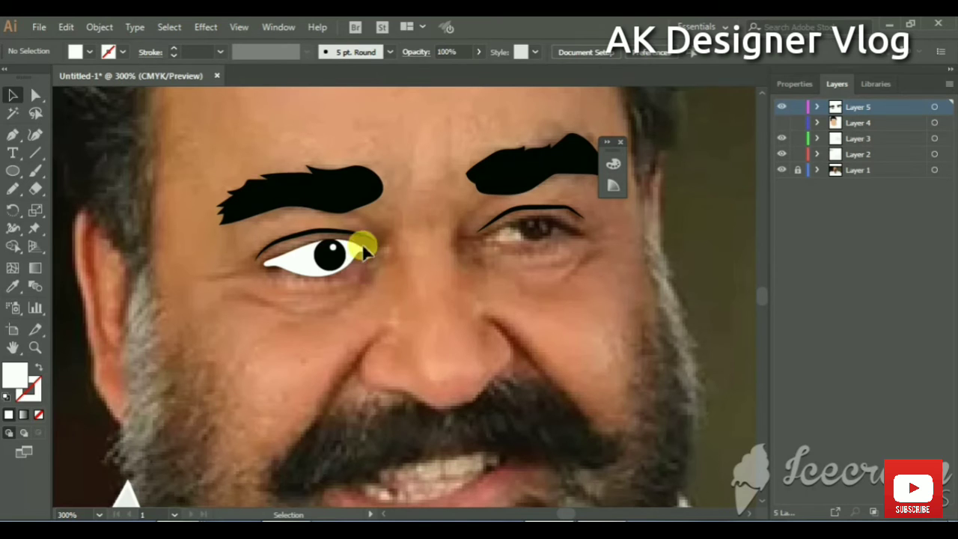
{"action": "left_click_drag", "start_coordinate": [334, 254], "coordinate": [333, 255]}
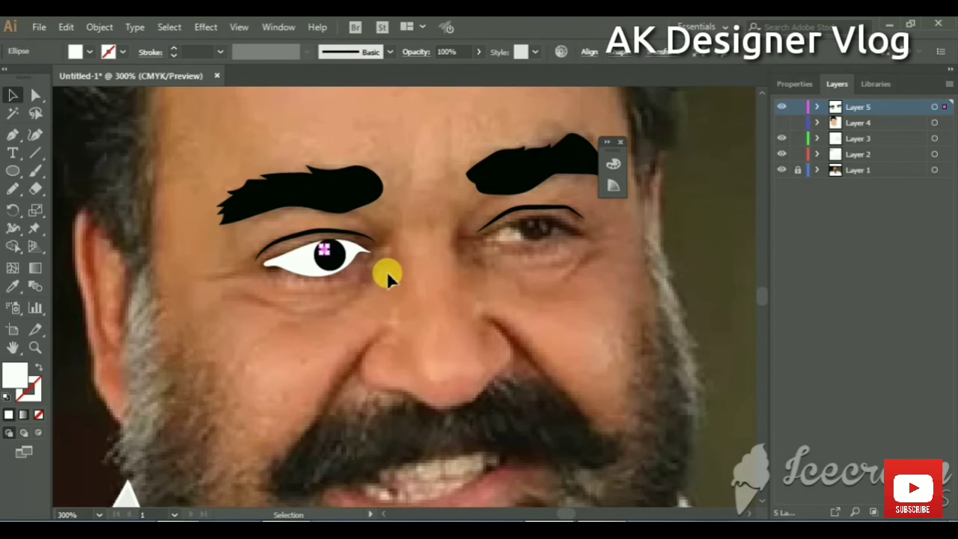
{"action": "left_click", "coordinate": [781, 107]}
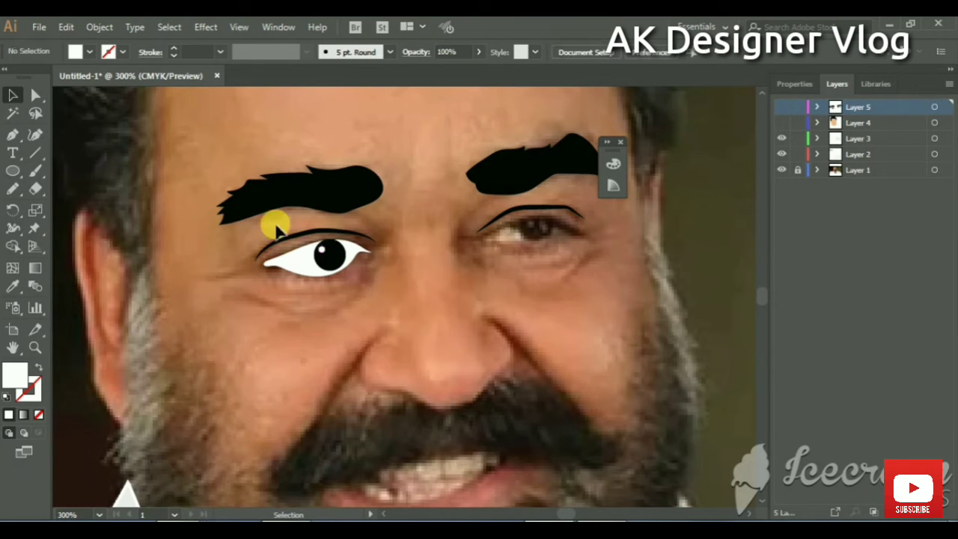
{"action": "left_click", "coordinate": [12, 188]}
{"action": "left_click", "coordinate": [782, 107]}
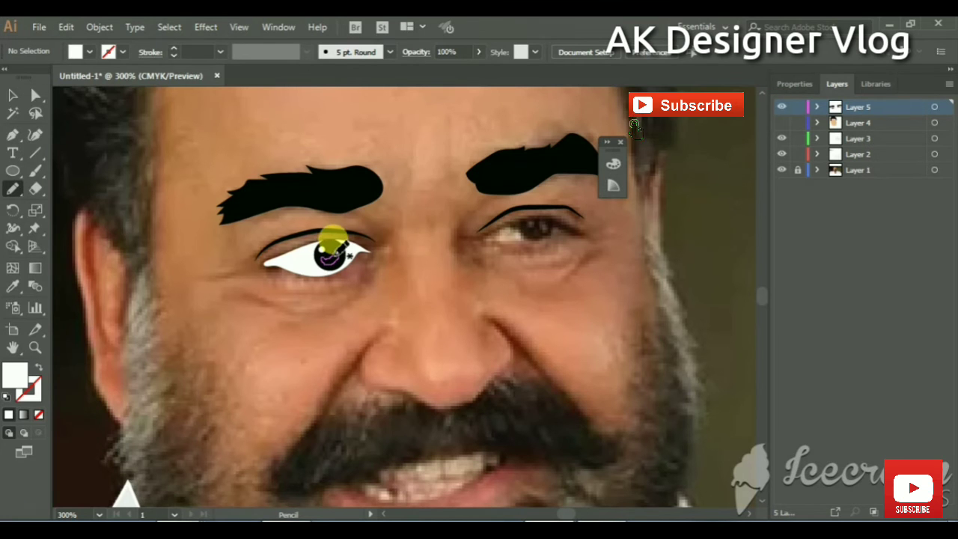
{"action": "left_click_drag", "start_coordinate": [333, 240], "coordinate": [372, 257]}
Step: Fill the iris with a darker brown based on the skin tone sampled from the photo
{"action": "double_click", "coordinate": [18, 374]}
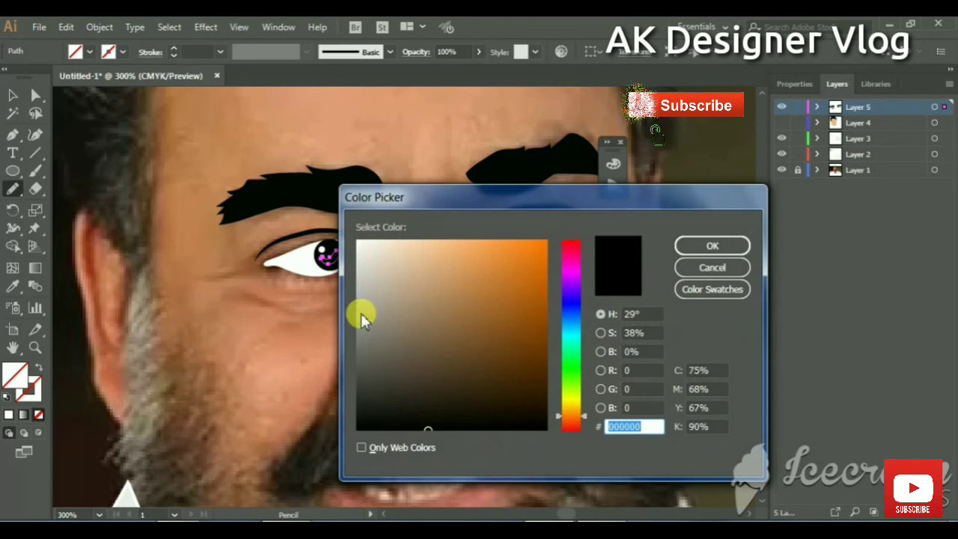
{"action": "left_click", "coordinate": [711, 267]}
{"action": "key", "text": "i"}
{"action": "left_click", "coordinate": [345, 317]}
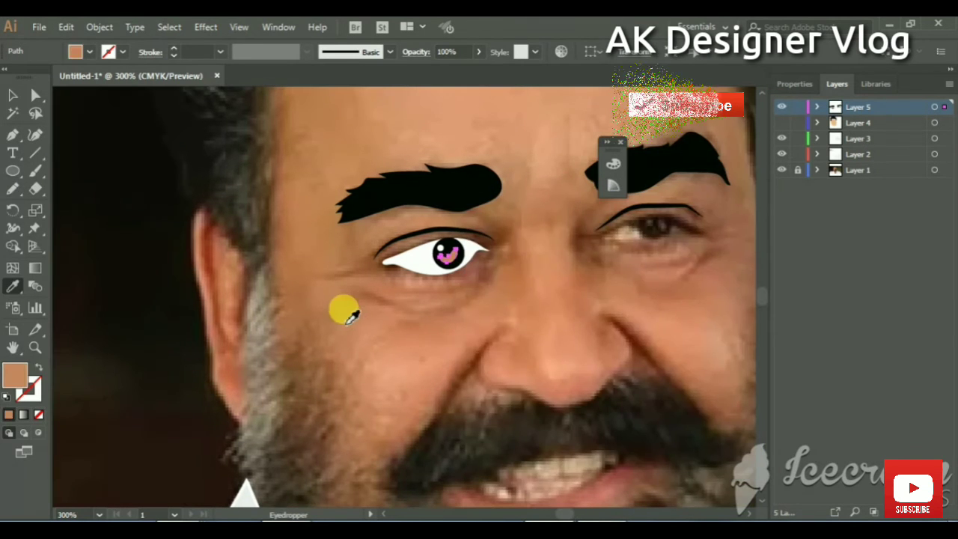
{"action": "double_click", "coordinate": [17, 379]}
{"action": "left_click_drag", "start_coordinate": [456, 280], "coordinate": [474, 295]}
{"action": "left_click", "coordinate": [705, 249]}
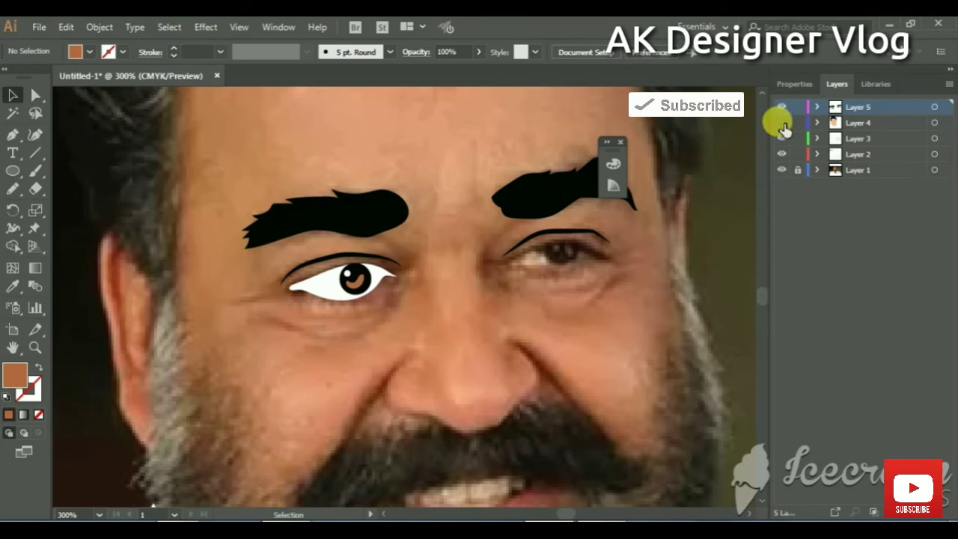
Step: Pencil a curve under the left eye as a brown 1 pt stroke with no fill
{"action": "left_click", "coordinate": [13, 188]}
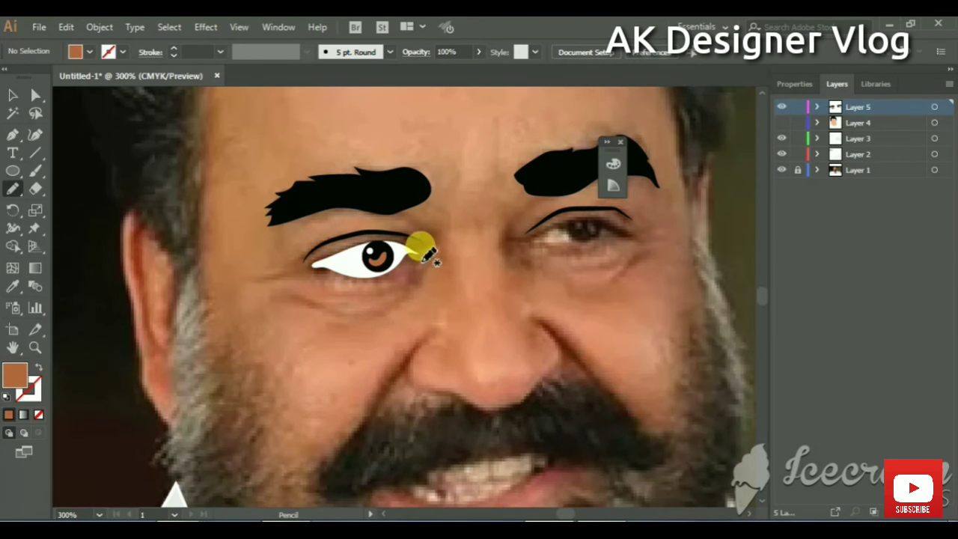
{"action": "mouse_move", "coordinate": [425, 255]}
{"action": "left_mouse_down"}
{"action": "mouse_move", "coordinate": [385, 300]}
{"action": "mouse_move", "coordinate": [278, 298]}
{"action": "left_mouse_up"}
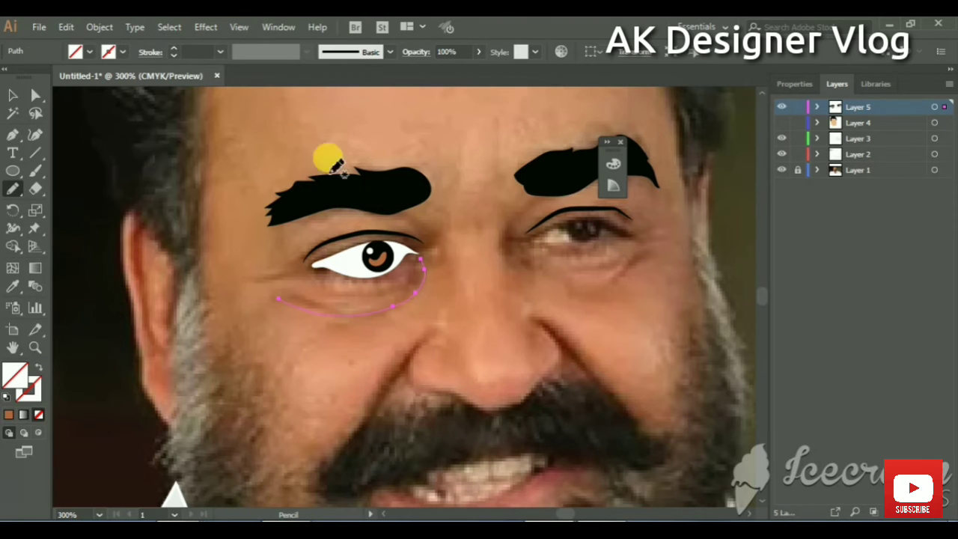
{"action": "left_click", "coordinate": [173, 48]}
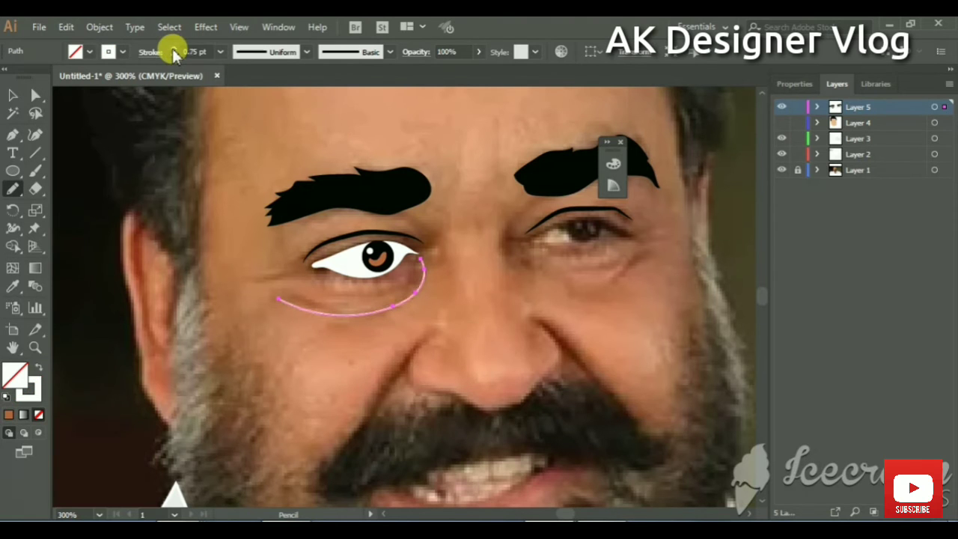
{"action": "scroll", "coordinate": [194, 200], "scroll_direction": "left", "scroll_amount": 5}
{"action": "left_click", "coordinate": [8, 413]}
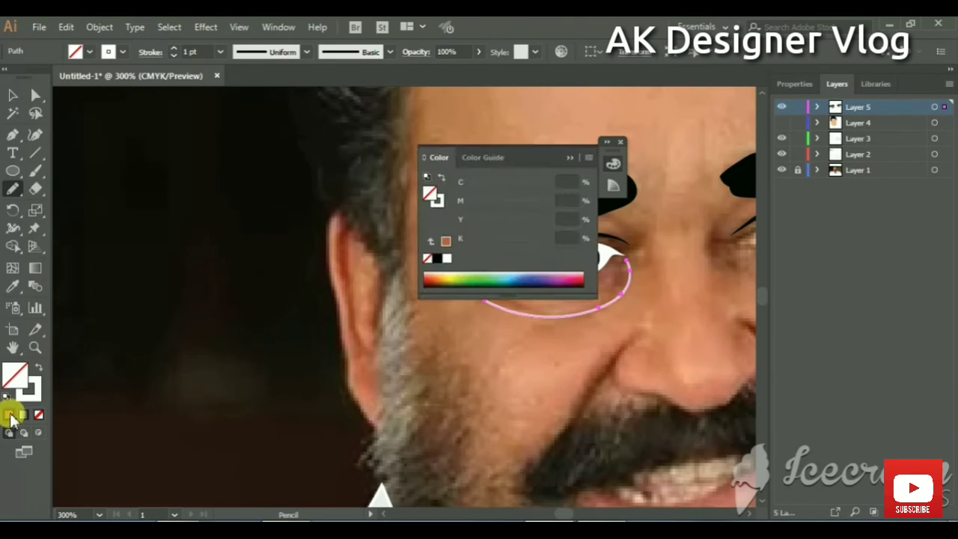
{"action": "left_click", "coordinate": [38, 367]}
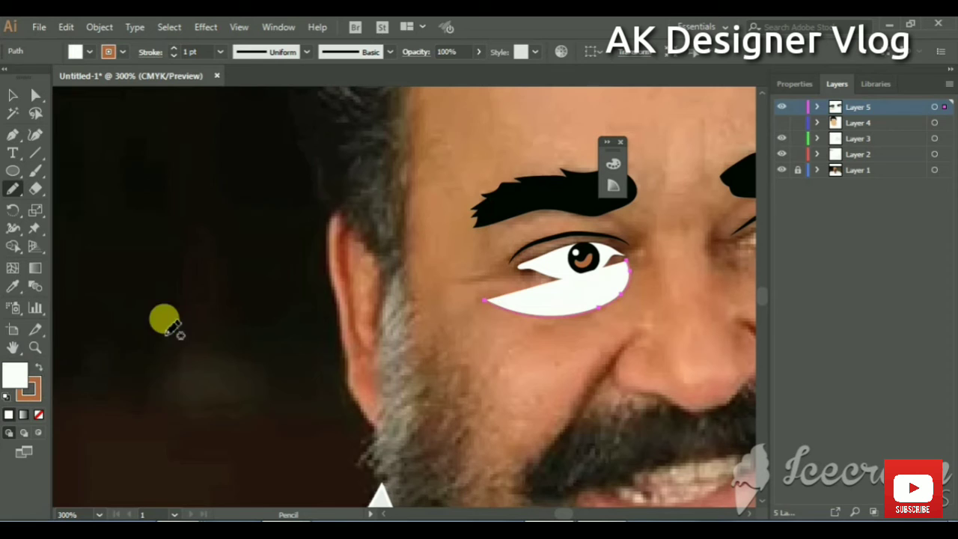
{"action": "left_click", "coordinate": [39, 414]}
Step: Give the under-eye curve a tapered width profile and a 3 pt stroke weight
{"action": "left_click", "coordinate": [306, 51]}
{"action": "left_click", "coordinate": [304, 172]}
{"action": "left_click", "coordinate": [174, 48]}
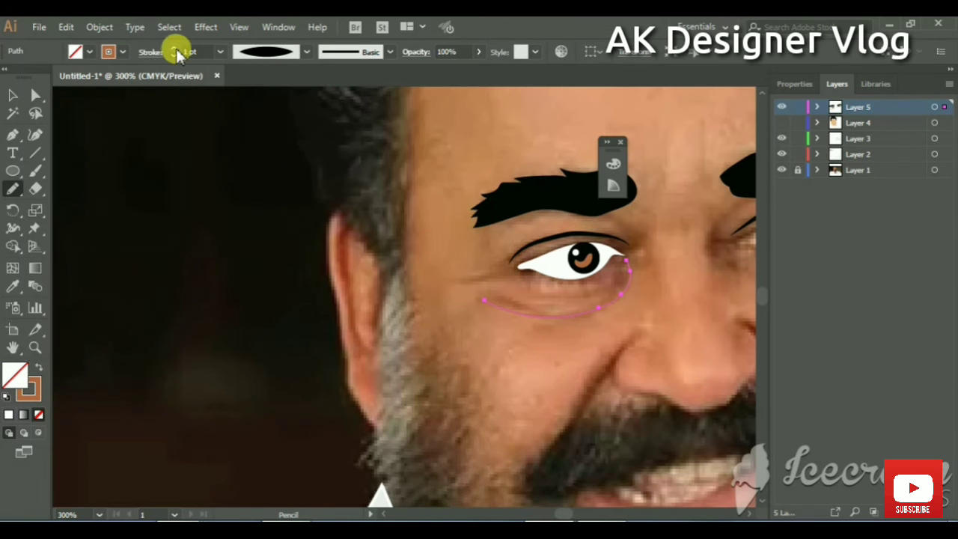
{"action": "left_click", "coordinate": [175, 48]}
{"action": "left_click", "coordinate": [12, 95]}
{"action": "left_click", "coordinate": [184, 203]}
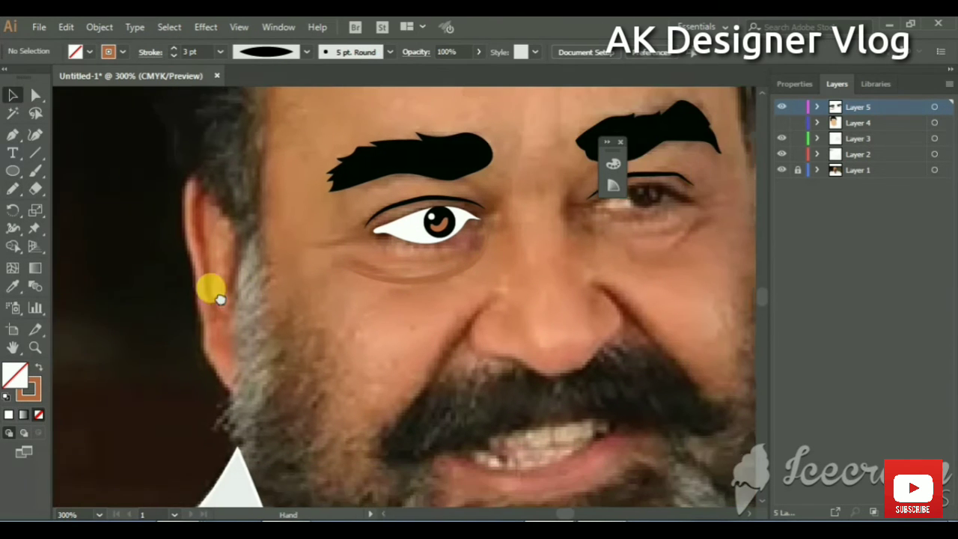
Step: Draw a second tapered curve under the left eye
{"action": "scroll", "coordinate": [241, 333], "scroll_direction": "right", "scroll_amount": 5}
{"action": "scroll", "coordinate": [241, 333], "scroll_direction": "right", "scroll_amount": 3}
{"action": "left_click", "coordinate": [15, 198]}
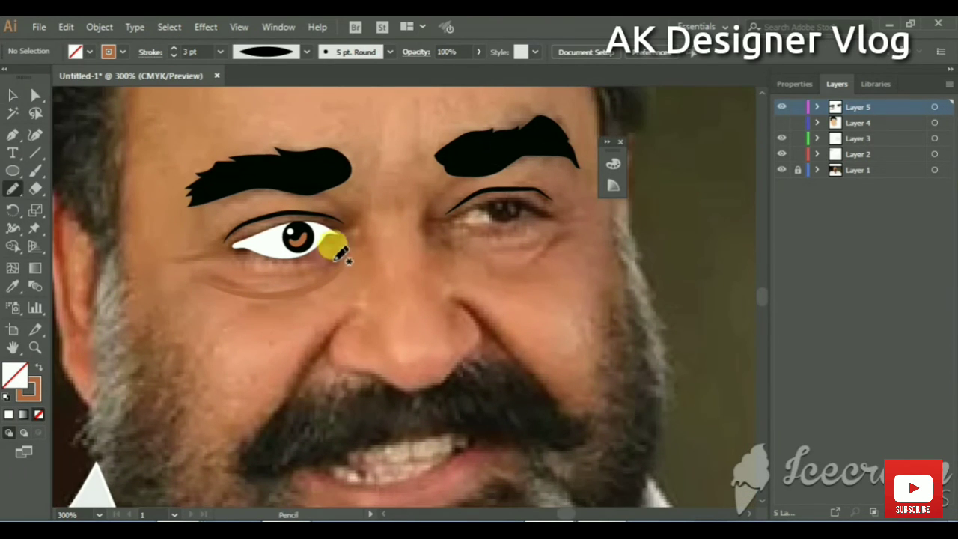
{"action": "left_click_drag", "start_coordinate": [337, 247], "coordinate": [241, 277]}
{"action": "left_click", "coordinate": [307, 52]}
{"action": "left_click", "coordinate": [285, 107]}
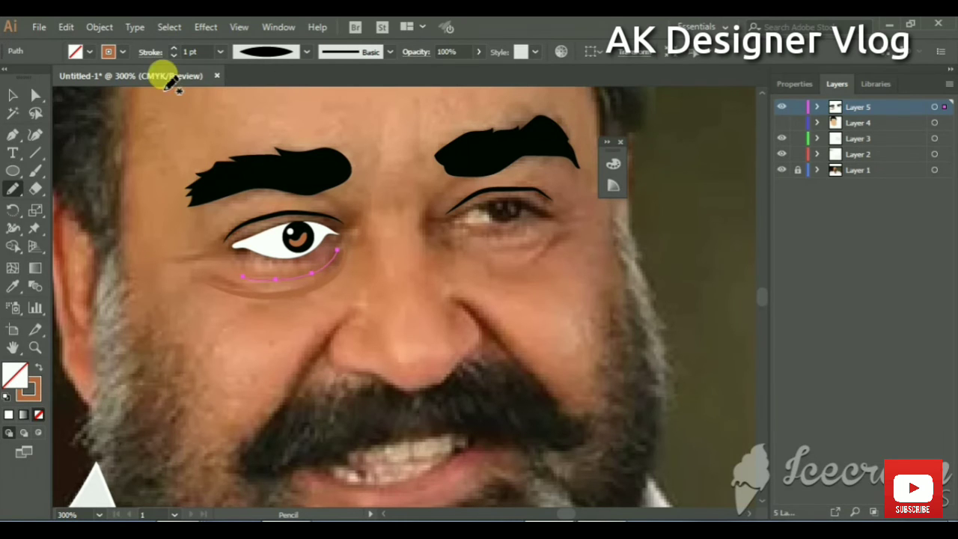
{"action": "key", "text": "v"}
{"action": "left_click", "coordinate": [149, 109]}
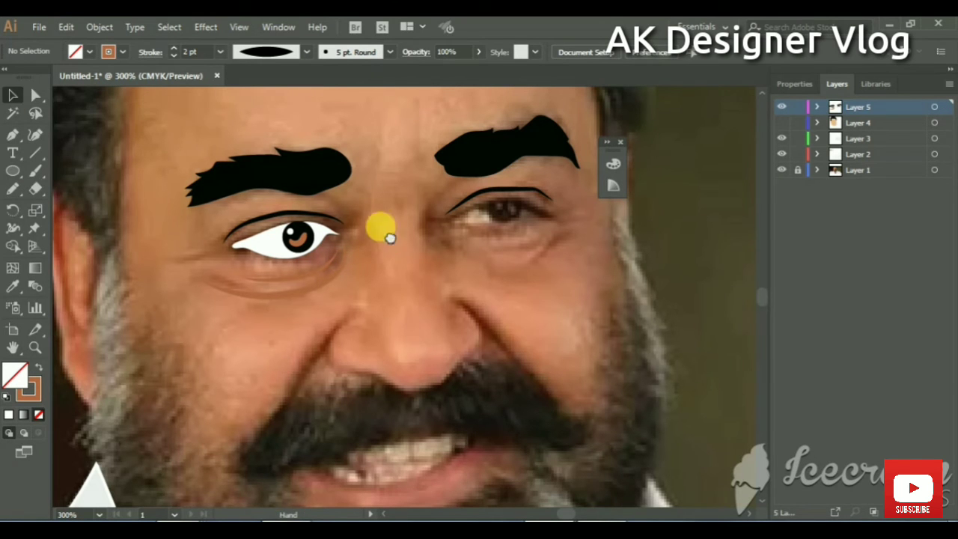
{"action": "left_click_drag", "start_coordinate": [381, 224], "coordinate": [342, 261]}
Step: Pencil-trace the right eye's almond shape, fill it white, and hide Layer 5
{"action": "left_click", "coordinate": [22, 192]}
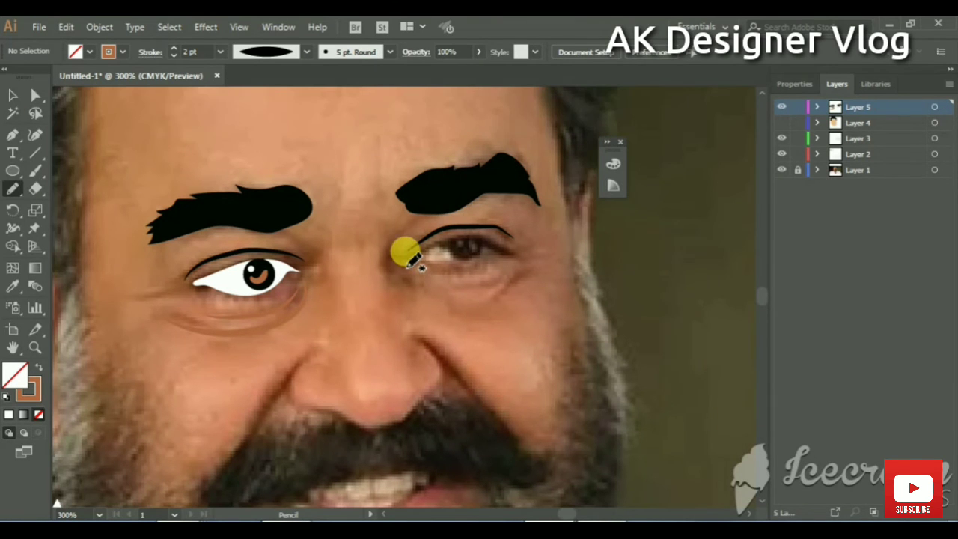
{"action": "left_click", "coordinate": [400, 265]}
{"action": "mouse_move", "coordinate": [404, 259]}
{"action": "left_mouse_down"}
{"action": "mouse_move", "coordinate": [467, 225]}
{"action": "mouse_move", "coordinate": [515, 241]}
{"action": "mouse_move", "coordinate": [410, 256]}
{"action": "left_mouse_up"}
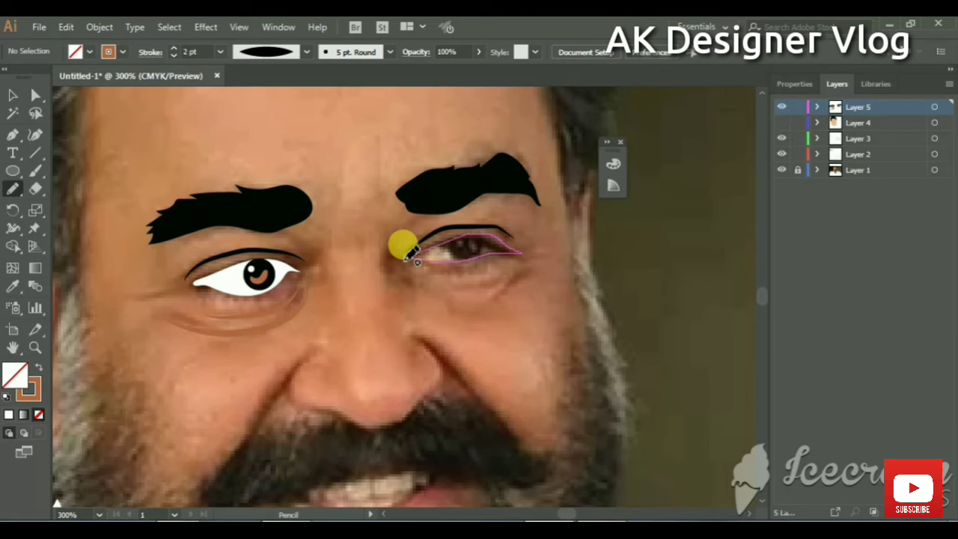
{"action": "left_click", "coordinate": [39, 367]}
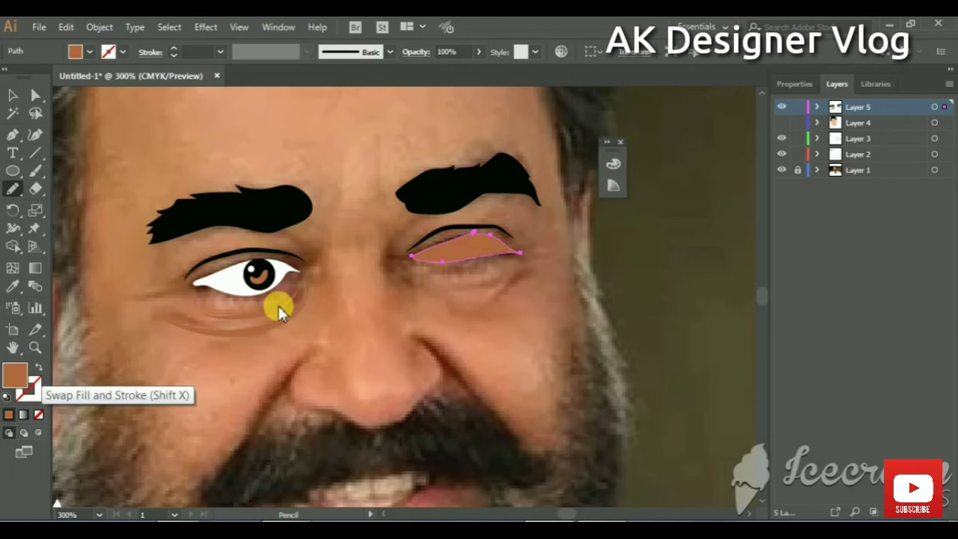
{"action": "double_click", "coordinate": [15, 373]}
{"action": "left_click_drag", "start_coordinate": [385, 300], "coordinate": [357, 240]}
{"action": "left_click", "coordinate": [703, 245]}
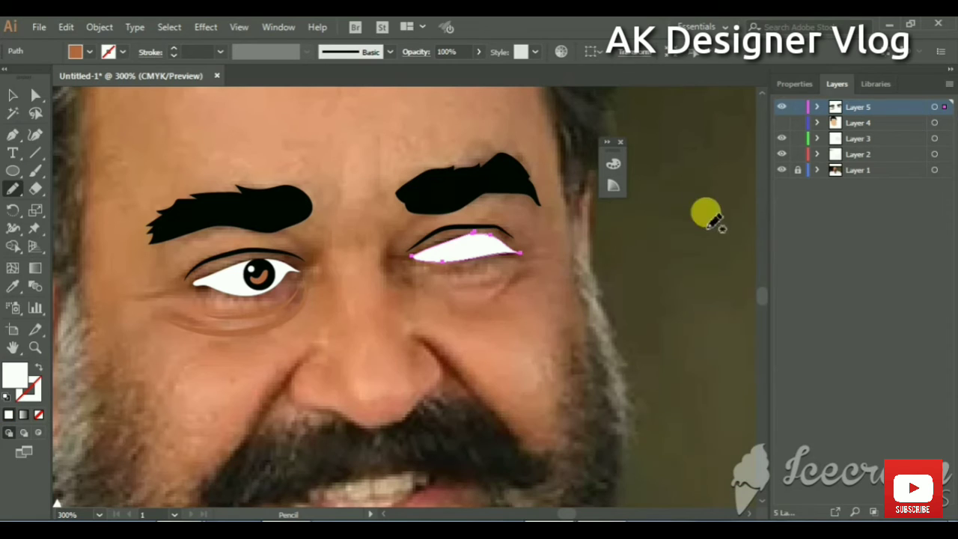
{"action": "left_click", "coordinate": [782, 107]}
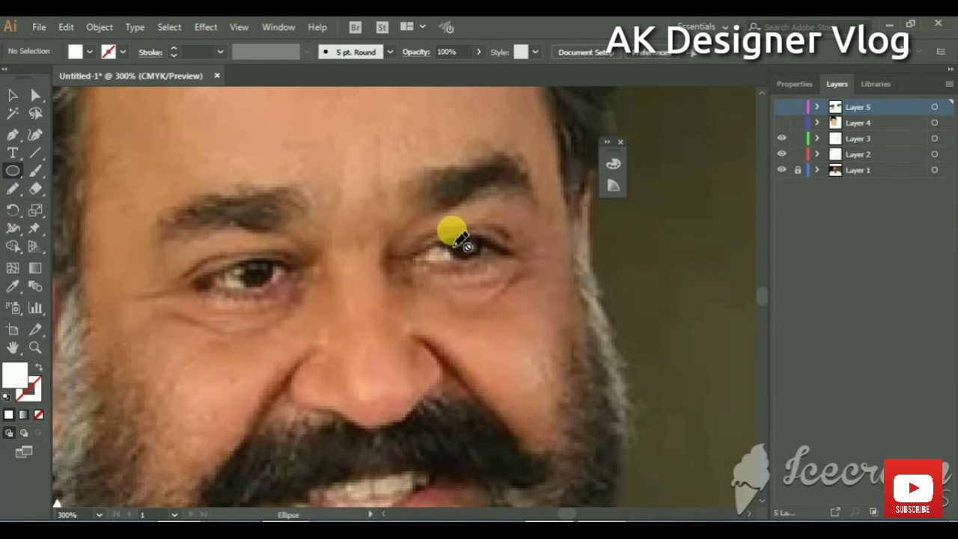
Step: On the new layer, pencil-trace the right eye-white shape and fill it white
{"action": "left_click", "coordinate": [13, 172]}
{"action": "left_click", "coordinate": [14, 188]}
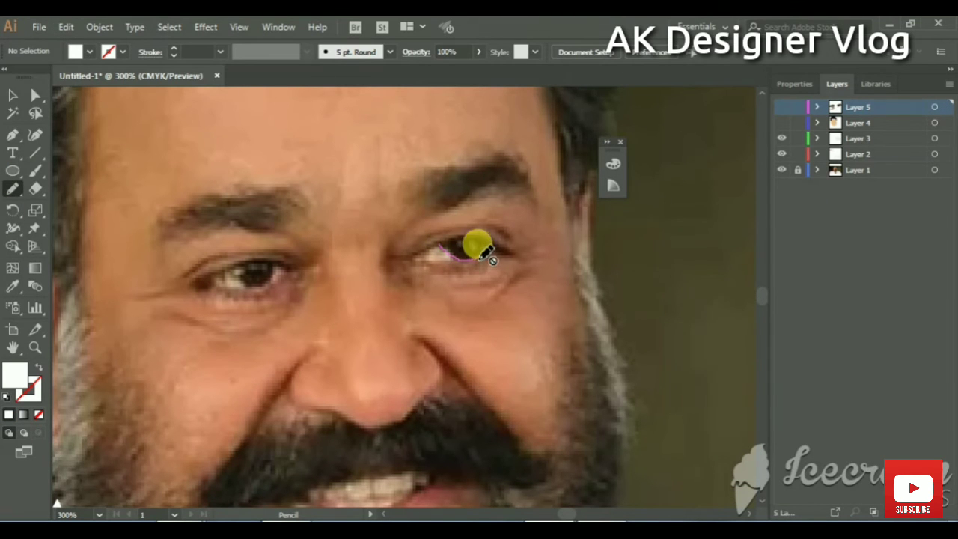
{"action": "left_click_drag", "start_coordinate": [483, 235], "coordinate": [445, 241]}
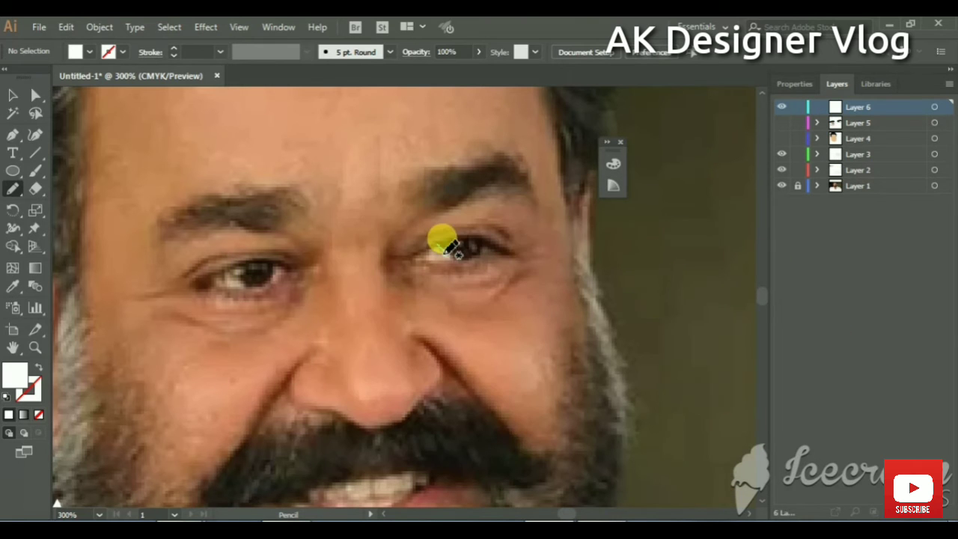
{"action": "left_click_drag", "start_coordinate": [482, 240], "coordinate": [440, 245]}
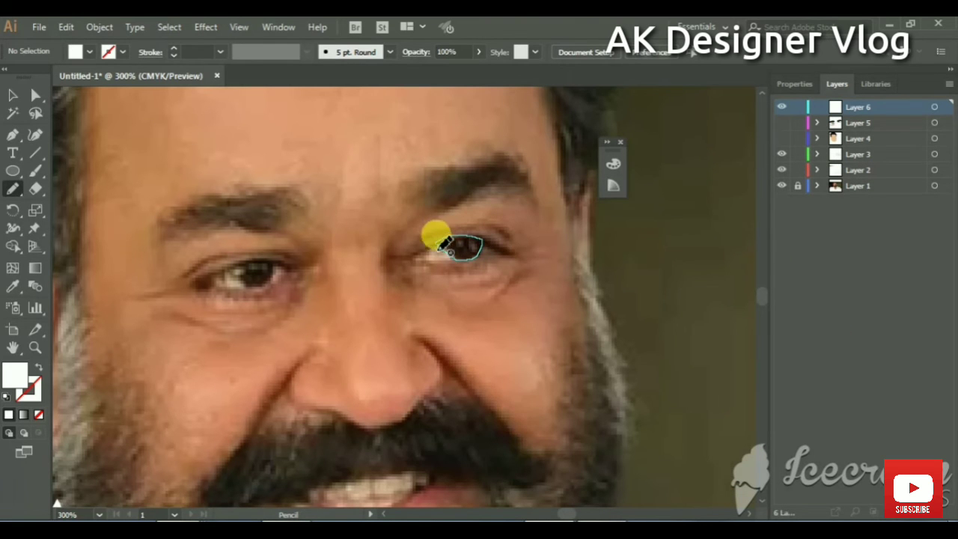
{"action": "double_click", "coordinate": [15, 373]}
{"action": "left_click", "coordinate": [367, 253]}
{"action": "left_click", "coordinate": [712, 246]}
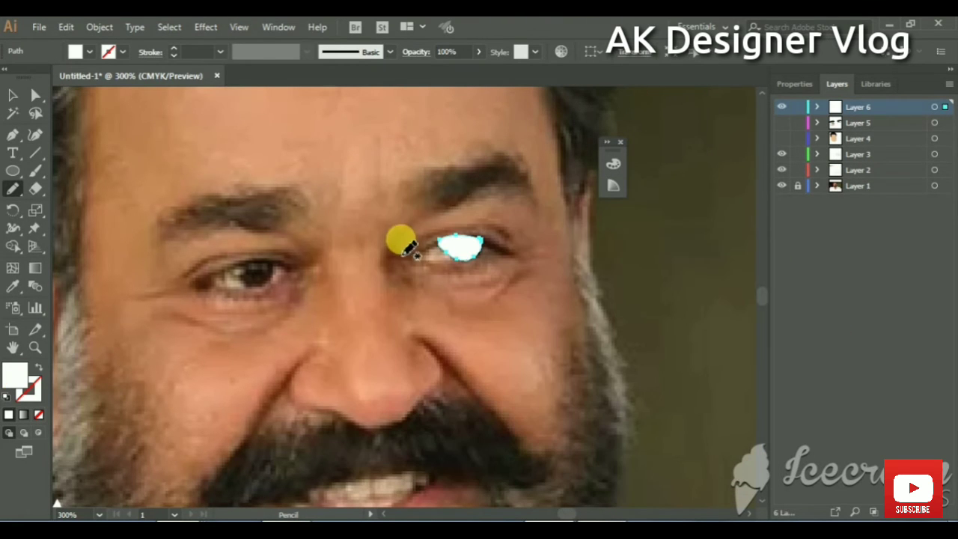
Step: Draw upper and lower eyelid arcs and give both the tapered Width Profile 1
{"action": "left_click_drag", "start_coordinate": [427, 231], "coordinate": [521, 246]}
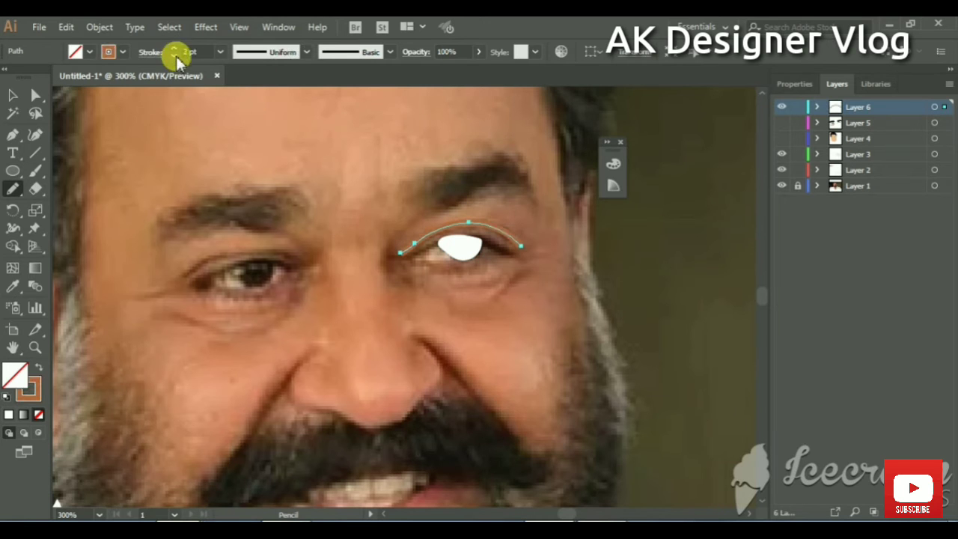
{"action": "left_click_drag", "start_coordinate": [496, 279], "coordinate": [482, 249]}
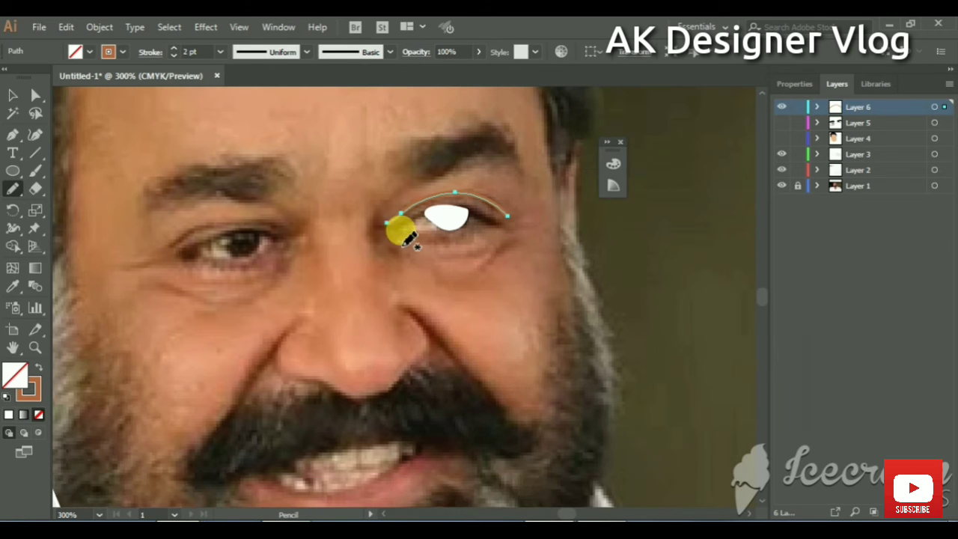
{"action": "left_click_drag", "start_coordinate": [395, 239], "coordinate": [491, 233]}
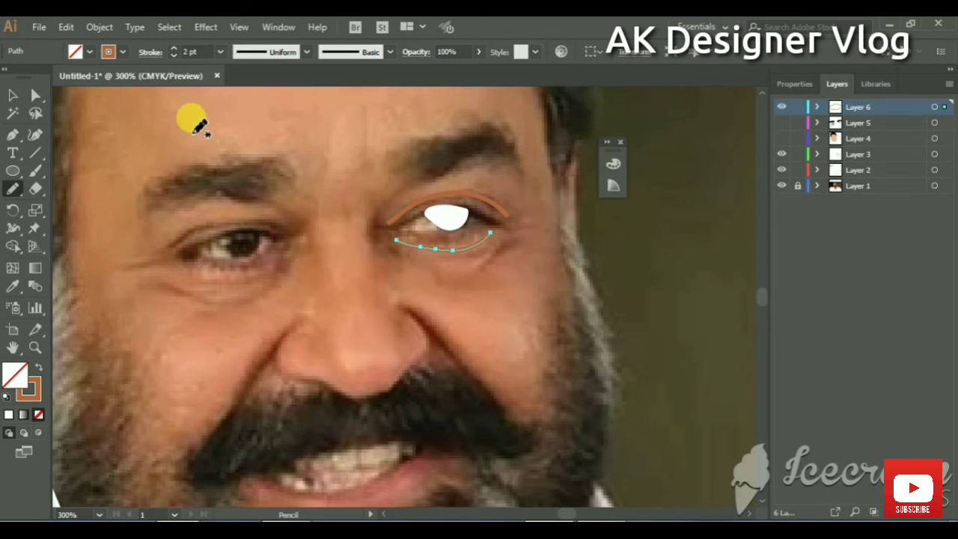
{"action": "key", "text": "v"}
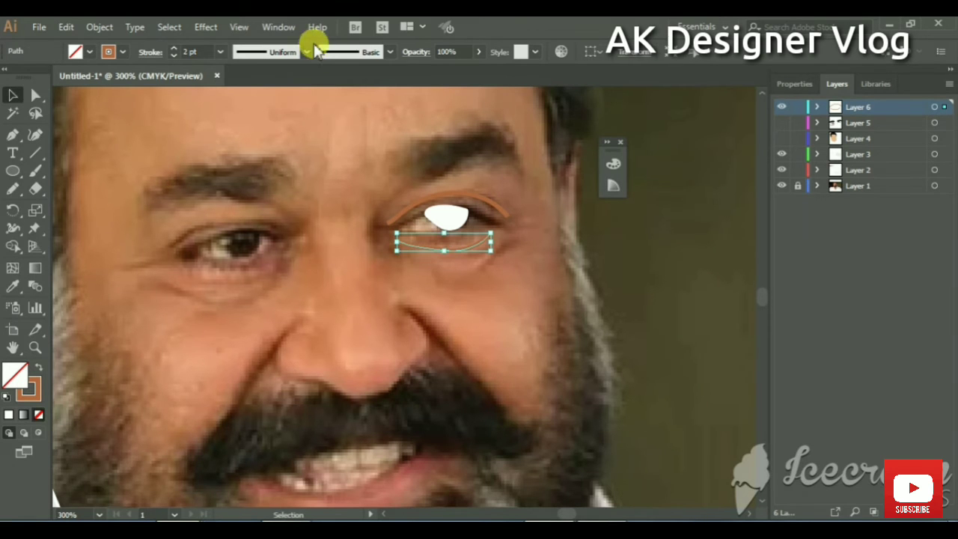
{"action": "left_click", "coordinate": [313, 49]}
{"action": "left_click", "coordinate": [278, 96]}
{"action": "left_click", "coordinate": [406, 214]}
{"action": "left_click", "coordinate": [307, 51]}
{"action": "left_click", "coordinate": [277, 96]}
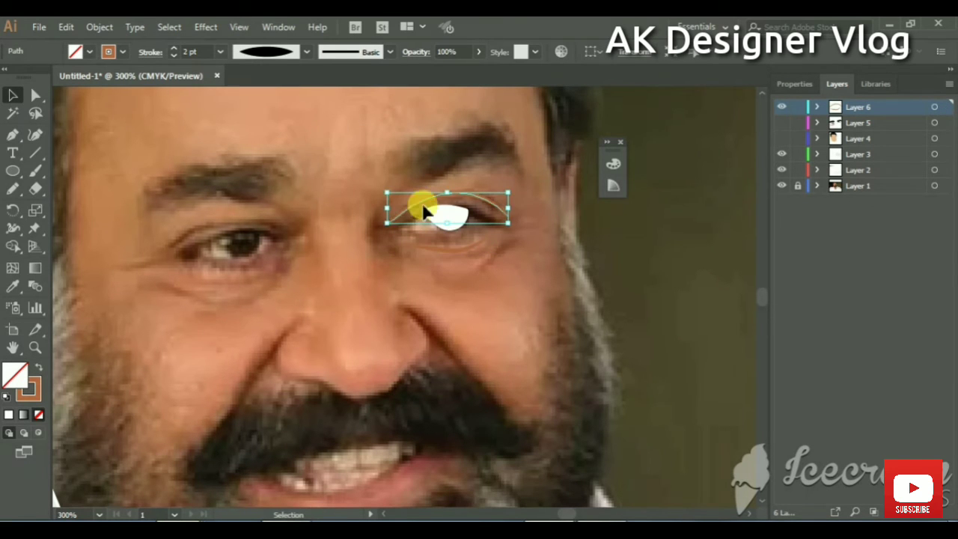
{"action": "left_click", "coordinate": [117, 230]}
Step: Pencil another curve beneath the right eye
{"action": "scroll", "coordinate": [118, 230], "scroll_direction": "down", "scroll_amount": 2}
{"action": "key", "text": "n"}
{"action": "left_click_drag", "start_coordinate": [497, 189], "coordinate": [414, 238]}
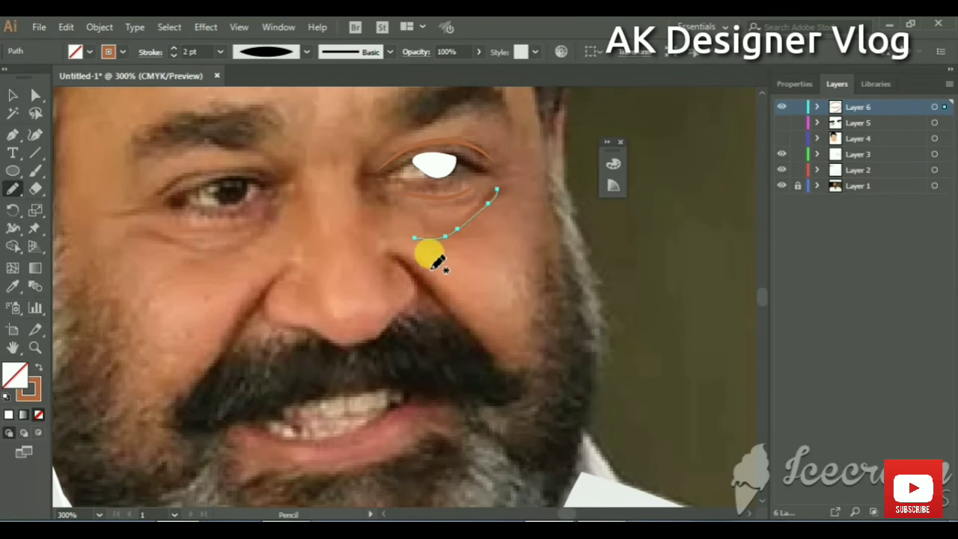
Step: Delete the stray curve under the eye and pencil-trace the outline around the nose
{"action": "key", "text": "v"}
{"action": "key", "text": "Delete"}
{"action": "scroll", "coordinate": [460, 240], "scroll_direction": "down", "scroll_amount": 3}
{"action": "left_click", "coordinate": [12, 189]}
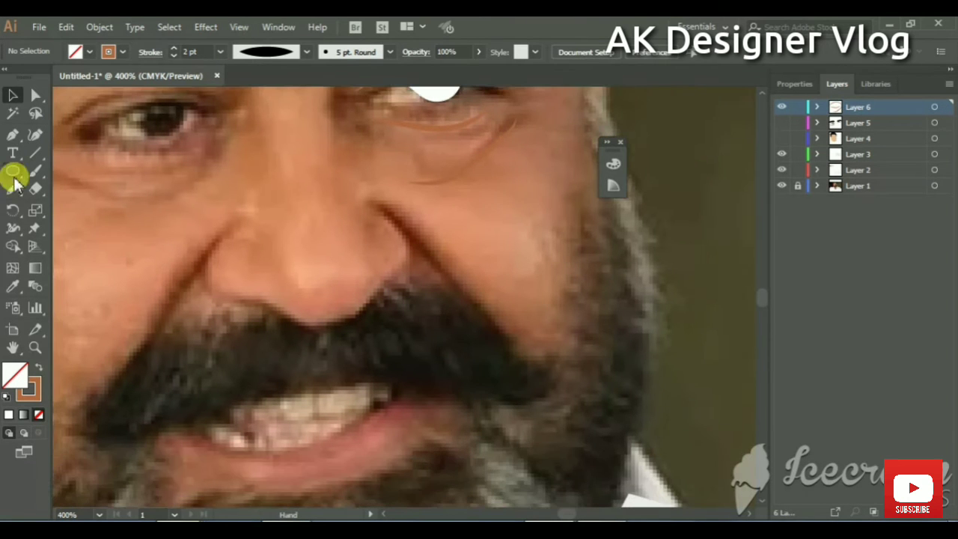
{"action": "key", "text": "ctrl+plus"}
{"action": "left_click_drag", "start_coordinate": [315, 187], "coordinate": [290, 239]}
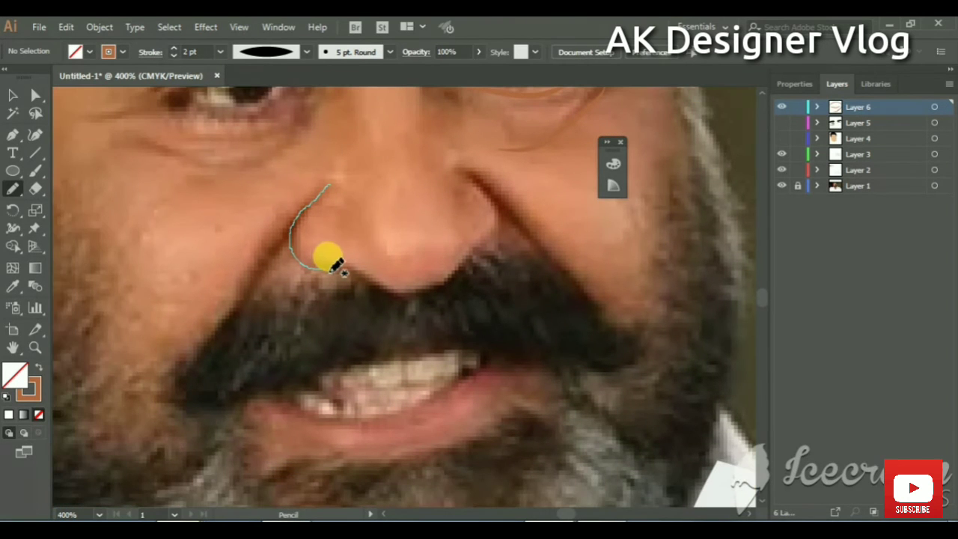
{"action": "mouse_move", "coordinate": [330, 268]}
{"action": "left_mouse_down"}
{"action": "mouse_move", "coordinate": [402, 278]}
{"action": "mouse_move", "coordinate": [481, 235]}
{"action": "mouse_move", "coordinate": [497, 196]}
{"action": "left_mouse_up"}
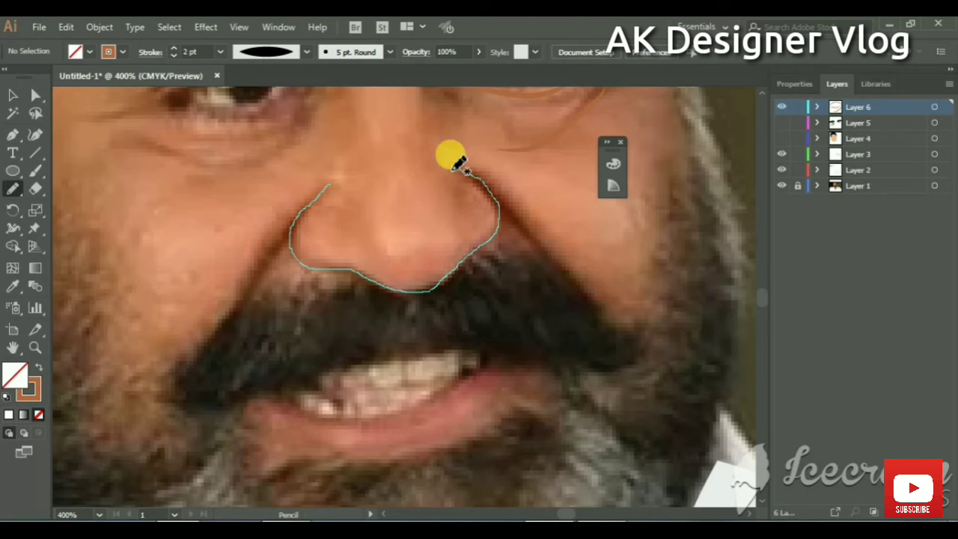
{"action": "left_click", "coordinate": [220, 52]}
{"action": "left_click", "coordinate": [217, 68]}
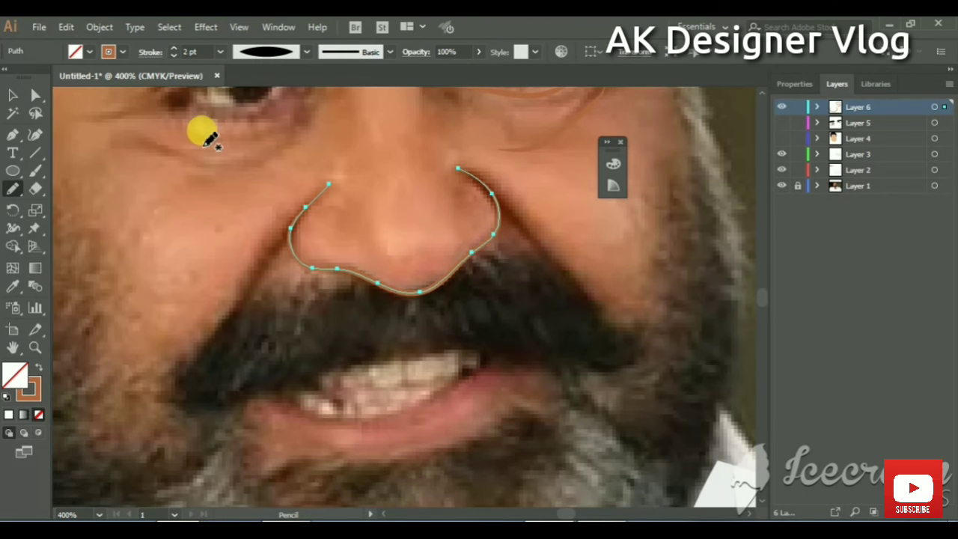
Step: Pencil a second freehand shape around the nose
{"action": "left_click", "coordinate": [13, 96]}
{"action": "left_click", "coordinate": [232, 242]}
{"action": "scroll", "coordinate": [175, 324], "scroll_direction": "up", "scroll_amount": 2}
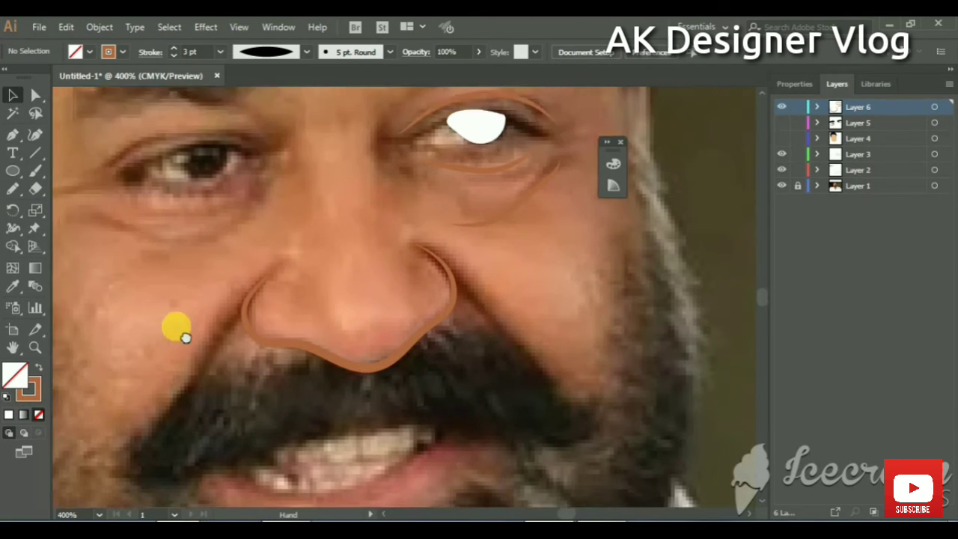
{"action": "scroll", "coordinate": [176, 325], "scroll_direction": "right", "scroll_amount": 3}
{"action": "key", "text": "n"}
{"action": "mouse_move", "coordinate": [271, 213]}
{"action": "left_mouse_down"}
{"action": "mouse_move", "coordinate": [408, 235]}
{"action": "mouse_move", "coordinate": [401, 268]}
{"action": "mouse_move", "coordinate": [364, 305]}
{"action": "mouse_move", "coordinate": [308, 322]}
{"action": "mouse_move", "coordinate": [223, 287]}
{"action": "mouse_move", "coordinate": [214, 251]}
{"action": "mouse_move", "coordinate": [266, 193]}
{"action": "left_mouse_up"}
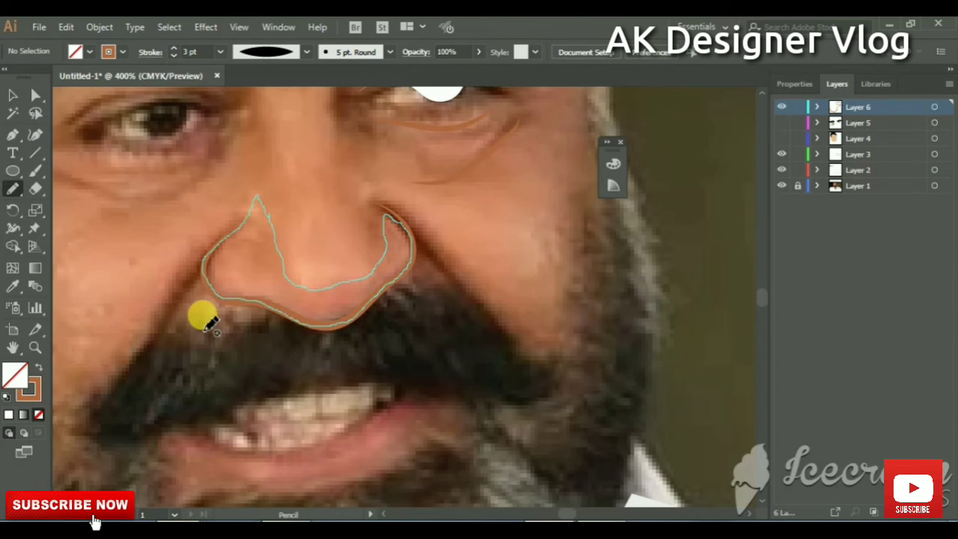
{"action": "scroll", "coordinate": [524, 254], "scroll_direction": "down", "scroll_amount": 2}
{"action": "scroll", "coordinate": [524, 255], "scroll_direction": "down", "scroll_amount": 2}
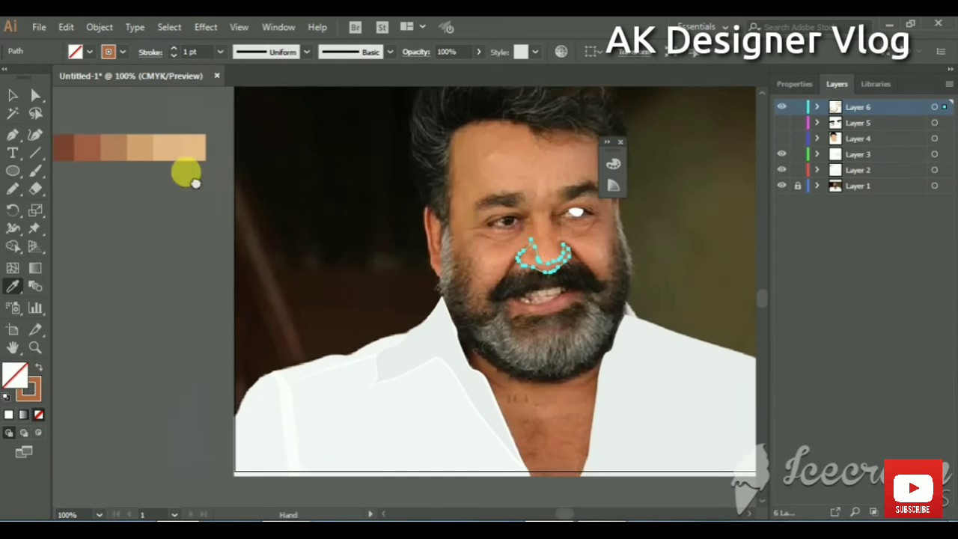
Step: Fill the nose shape with a tan skin-tone swatch
{"action": "left_click", "coordinate": [150, 145]}
{"action": "scroll", "coordinate": [554, 269], "scroll_direction": "up", "scroll_amount": 2}
{"action": "scroll", "coordinate": [553, 269], "scroll_direction": "up", "scroll_amount": 1}
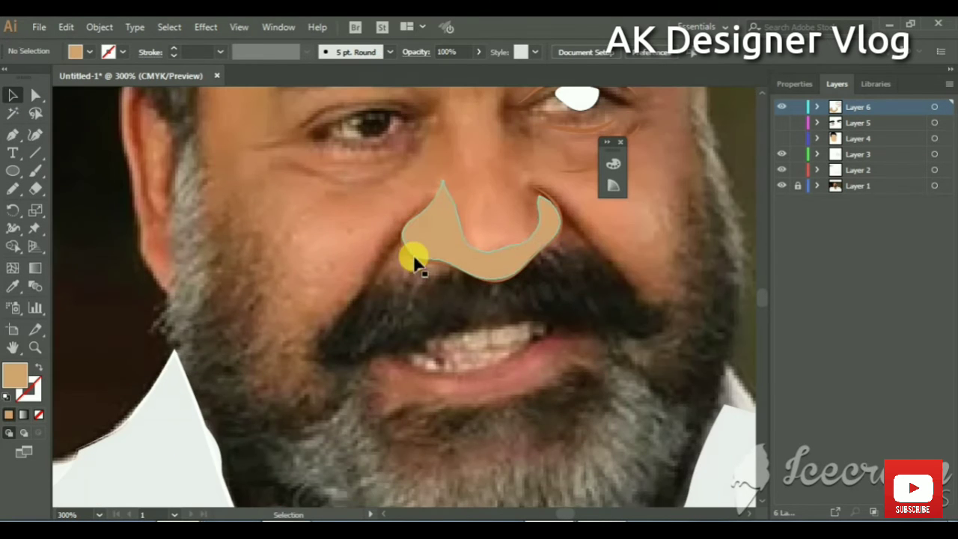
{"action": "left_click", "coordinate": [427, 229]}
{"action": "left_click", "coordinate": [320, 254]}
{"action": "scroll", "coordinate": [140, 266], "scroll_direction": "up", "scroll_amount": 1}
Step: Draw a tapered smile line from the nose down the right cheek
{"action": "key", "text": "n"}
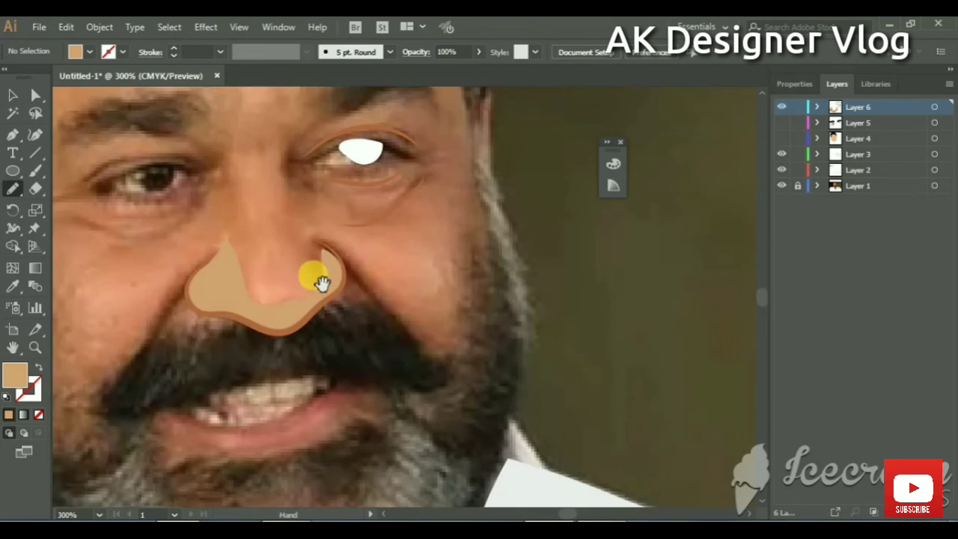
{"action": "left_click_drag", "start_coordinate": [318, 241], "coordinate": [430, 366]}
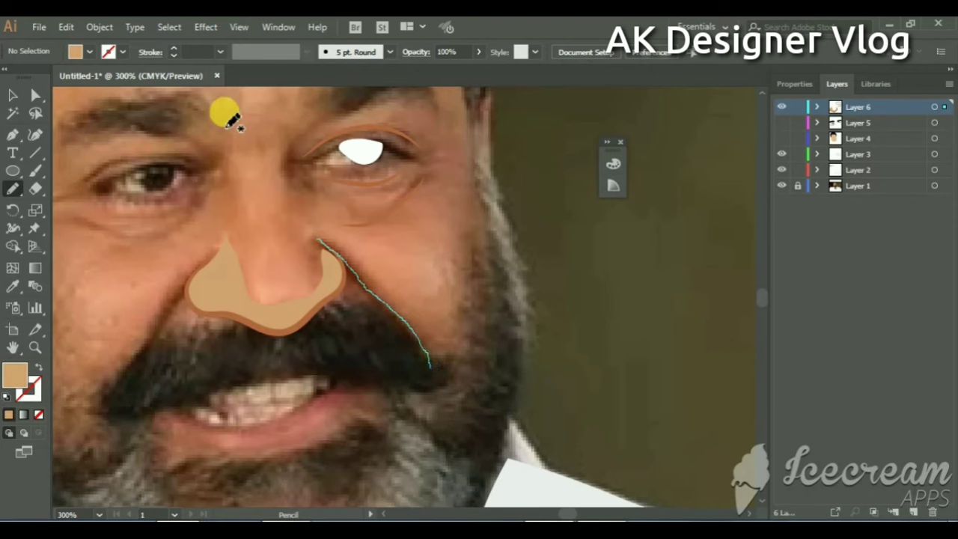
{"action": "left_click", "coordinate": [306, 51]}
{"action": "left_click", "coordinate": [278, 118]}
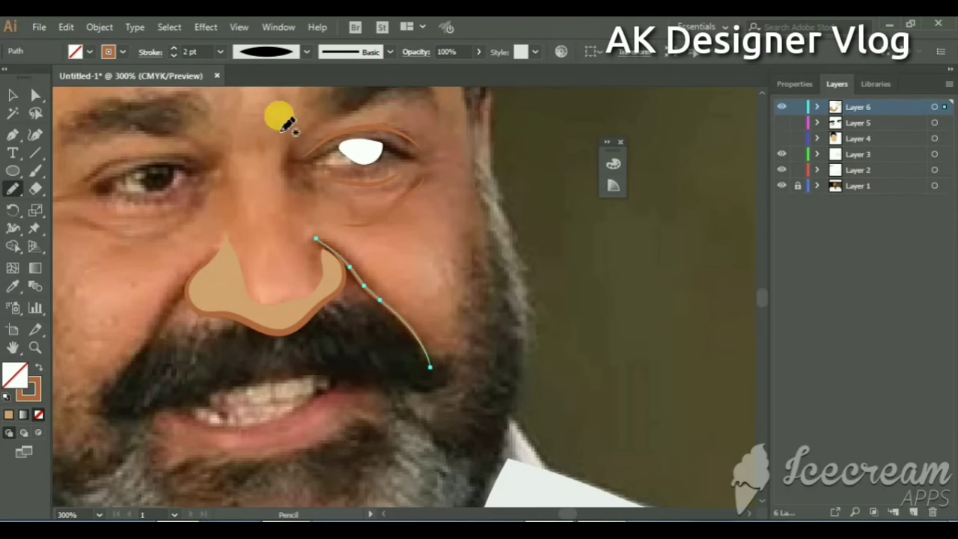
{"action": "key", "text": "v"}
{"action": "key", "text": "ctrl+minus"}
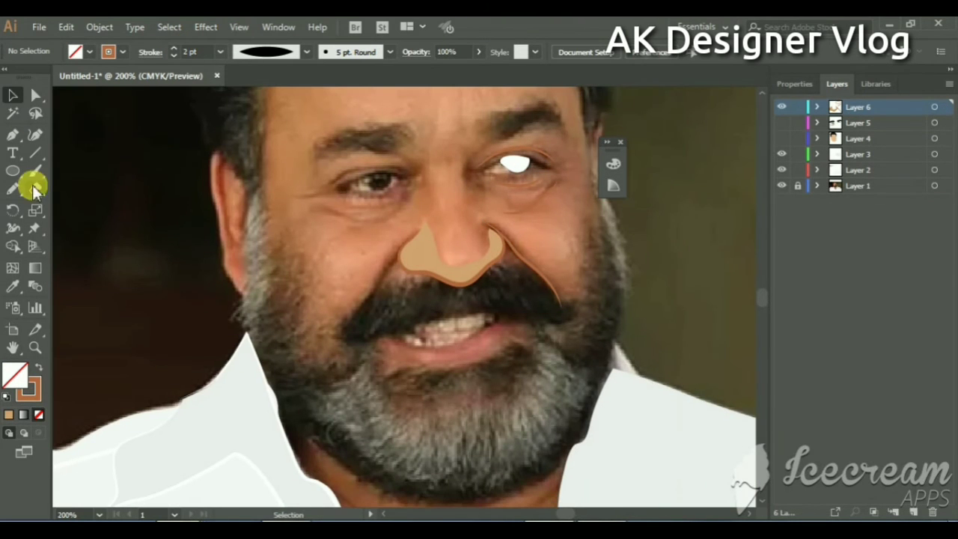
Step: Draw the left cheek smile line and show Layer 5 with the eyebrows and eyes
{"action": "left_click", "coordinate": [13, 188]}
{"action": "left_click_drag", "start_coordinate": [391, 260], "coordinate": [342, 323]}
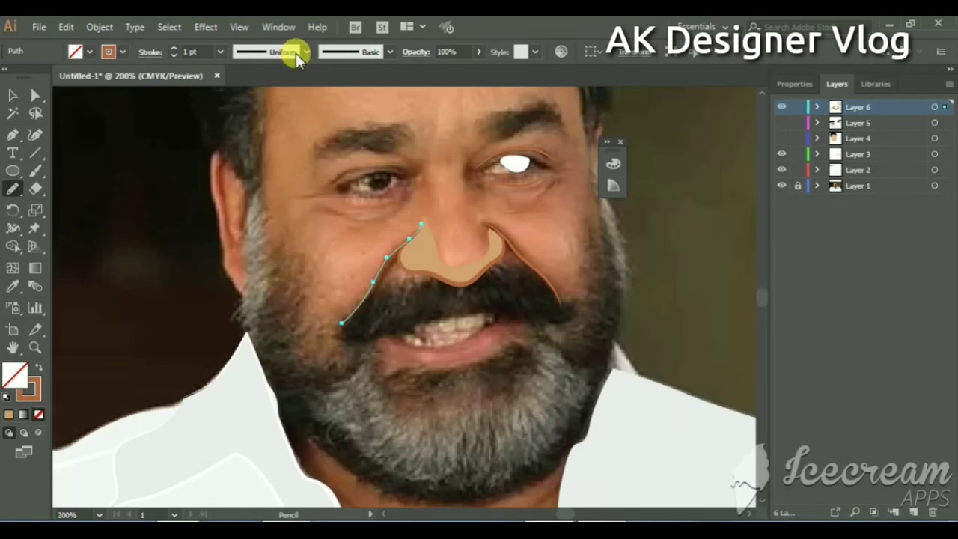
{"action": "key", "text": "v"}
{"action": "left_click", "coordinate": [267, 284]}
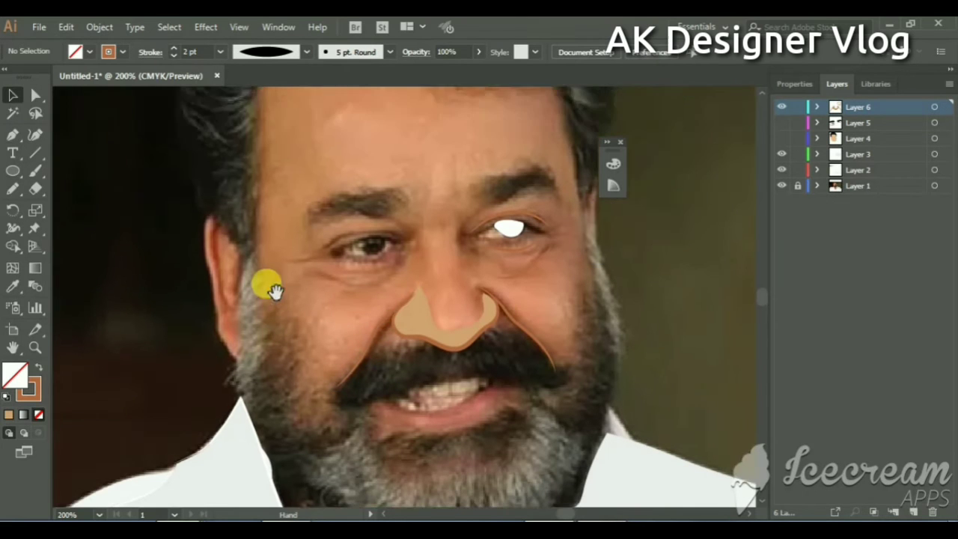
{"action": "left_click_drag", "start_coordinate": [267, 285], "coordinate": [234, 250]}
{"action": "left_click", "coordinate": [781, 122]}
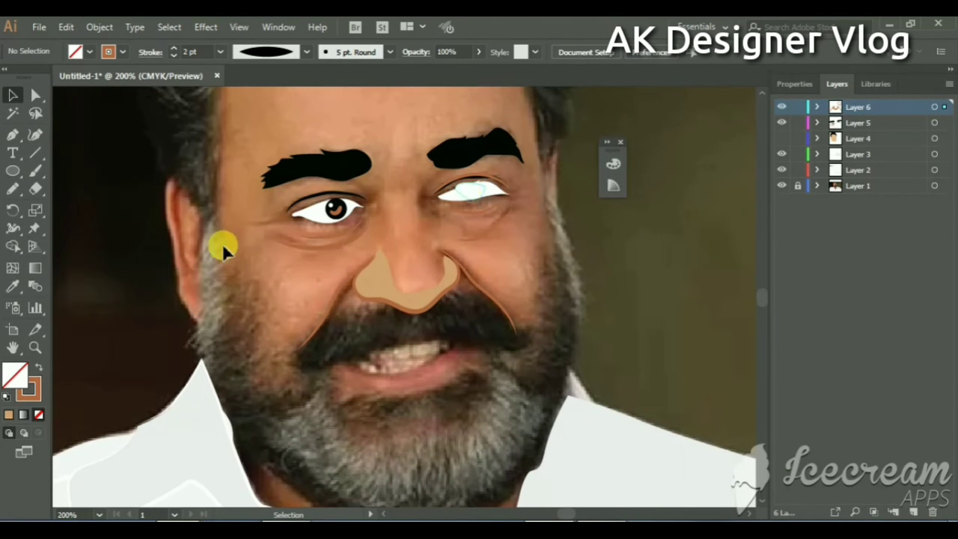
Step: Fill the right pupil black and select it together with the eye white
{"action": "left_click", "coordinate": [12, 286]}
{"action": "left_click", "coordinate": [299, 171]}
{"action": "left_click", "coordinate": [12, 94]}
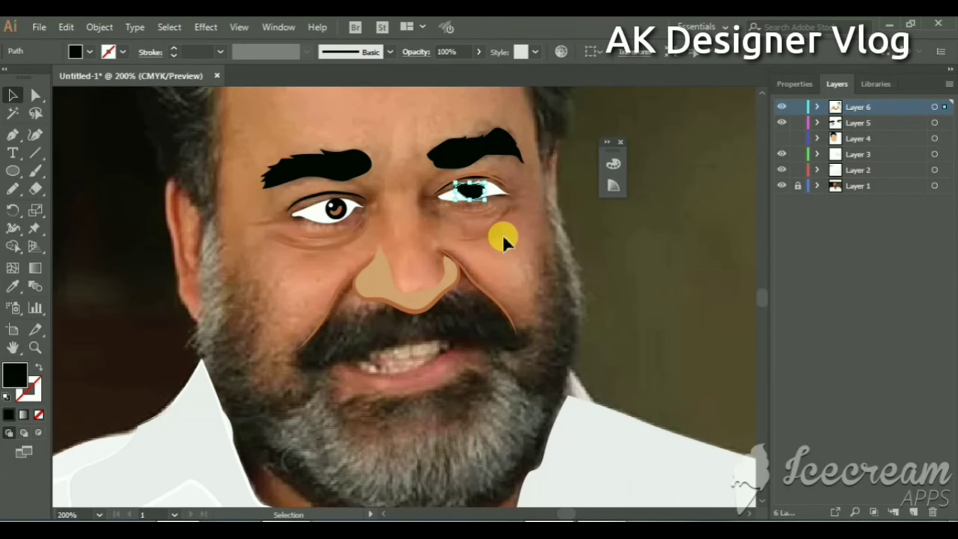
{"action": "scroll", "coordinate": [502, 234], "scroll_direction": "up", "scroll_amount": 2}
{"action": "scroll", "coordinate": [521, 205], "scroll_direction": "up", "scroll_amount": 3}
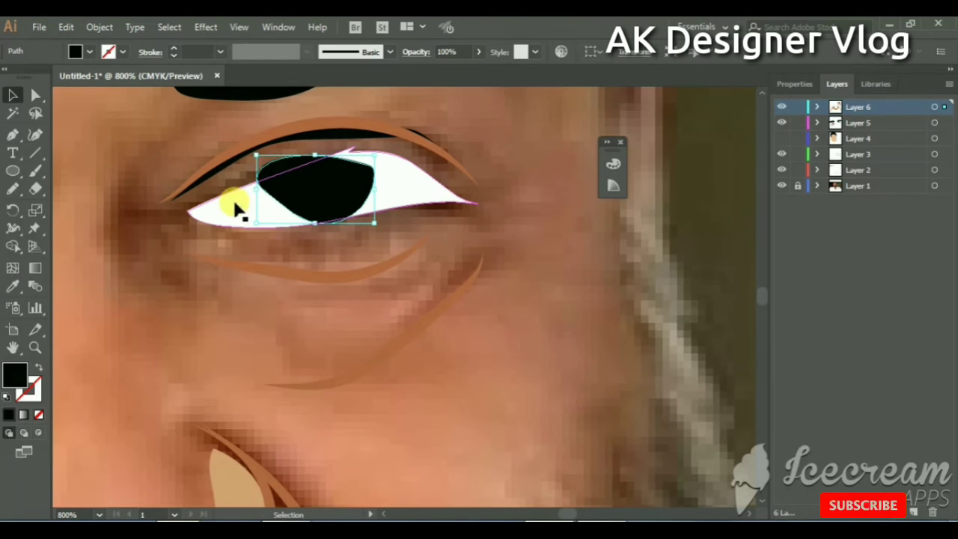
{"action": "left_click", "coordinate": [330, 219], "text": "shift"}
Step: Apply Pathfinder Trim to fit the pupil inside the eye white, after testing other options
{"action": "key", "text": "ctrl+shift+F9"}
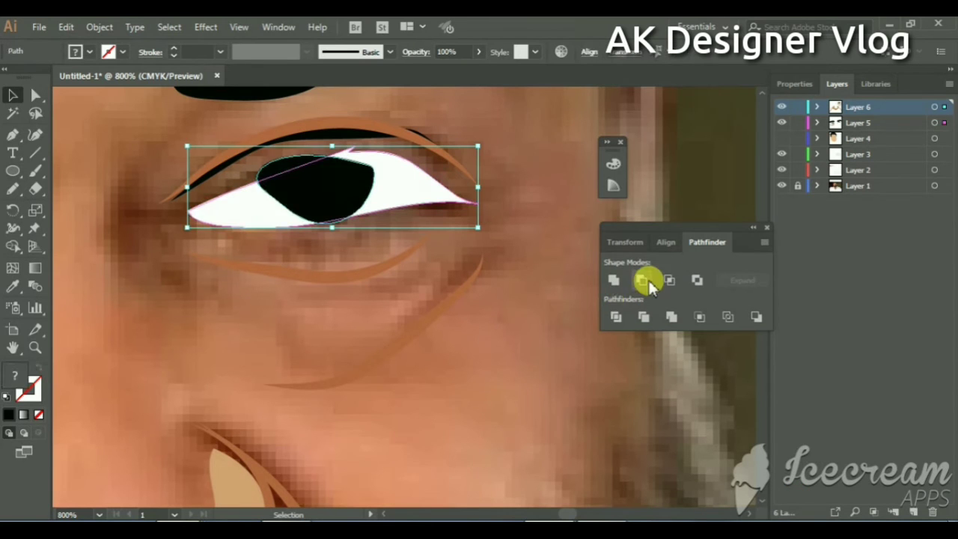
{"action": "left_click", "coordinate": [644, 282]}
{"action": "key", "text": "ctrl+z"}
{"action": "left_click", "coordinate": [667, 282]}
{"action": "key", "text": "ctrl+z"}
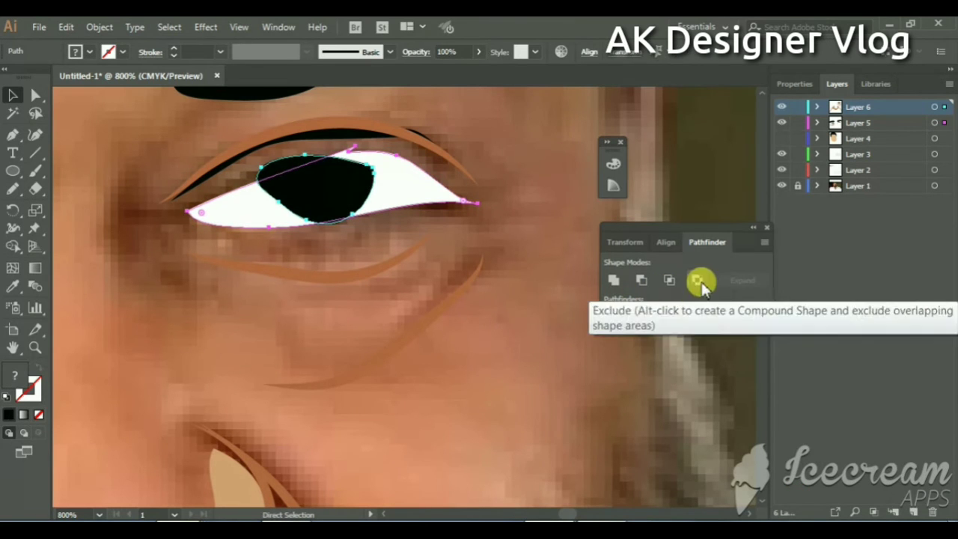
{"action": "left_click", "coordinate": [618, 317]}
{"action": "key", "text": "ctrl+z"}
{"action": "left_click", "coordinate": [642, 317]}
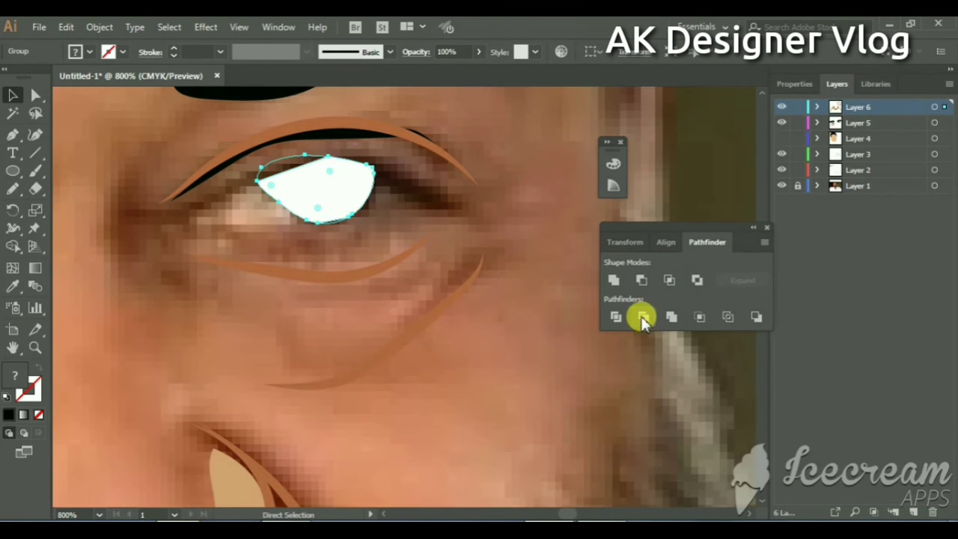
Step: Enlarge and round the black iris by dragging its anchors with Direct Selection
{"action": "left_click", "coordinate": [280, 164]}
{"action": "left_click", "coordinate": [36, 95]}
{"action": "left_click", "coordinate": [261, 171]}
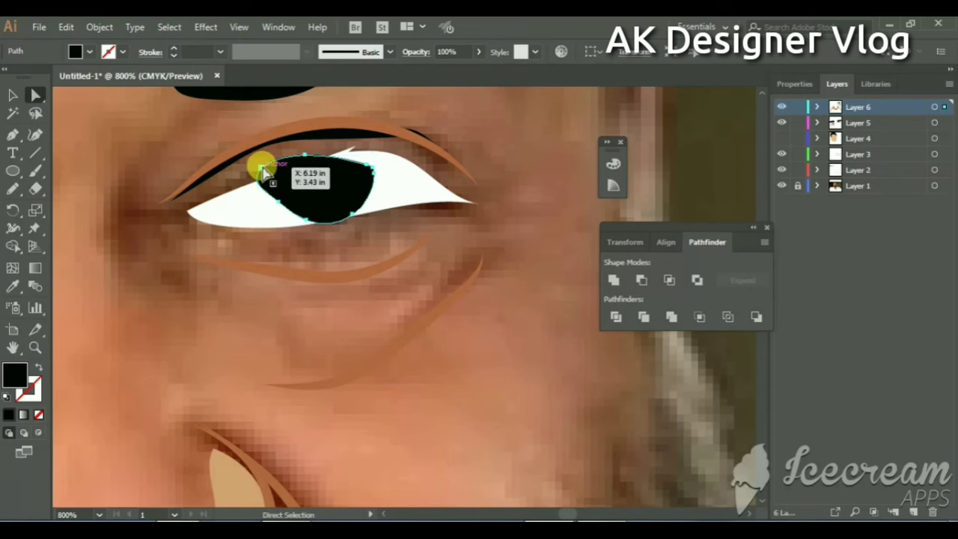
{"action": "mouse_move", "coordinate": [262, 171]}
{"action": "left_mouse_down"}
{"action": "mouse_move", "coordinate": [321, 155]}
{"action": "mouse_move", "coordinate": [181, 203]}
{"action": "left_mouse_up"}
{"action": "scroll", "coordinate": [293, 162], "scroll_direction": "up", "scroll_amount": 3}
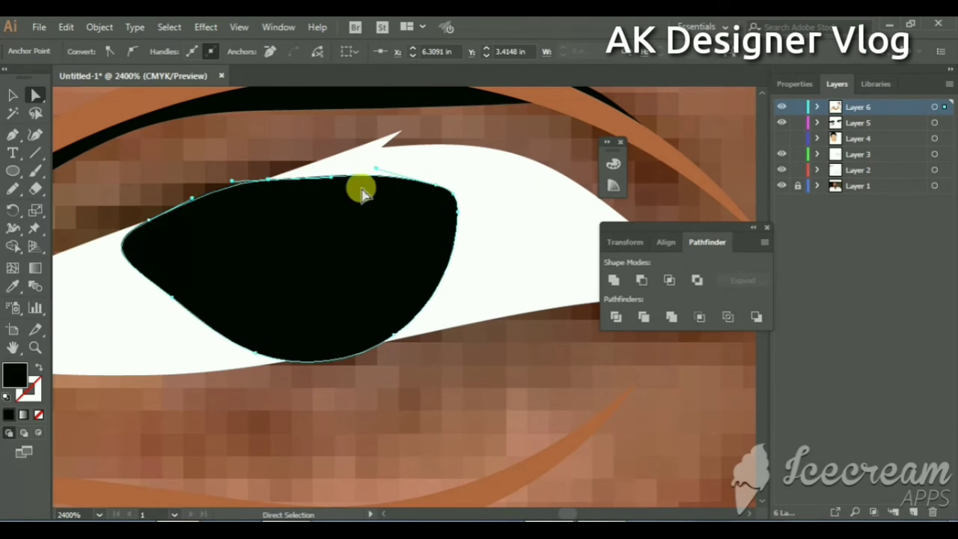
{"action": "left_click_drag", "start_coordinate": [397, 136], "coordinate": [374, 154]}
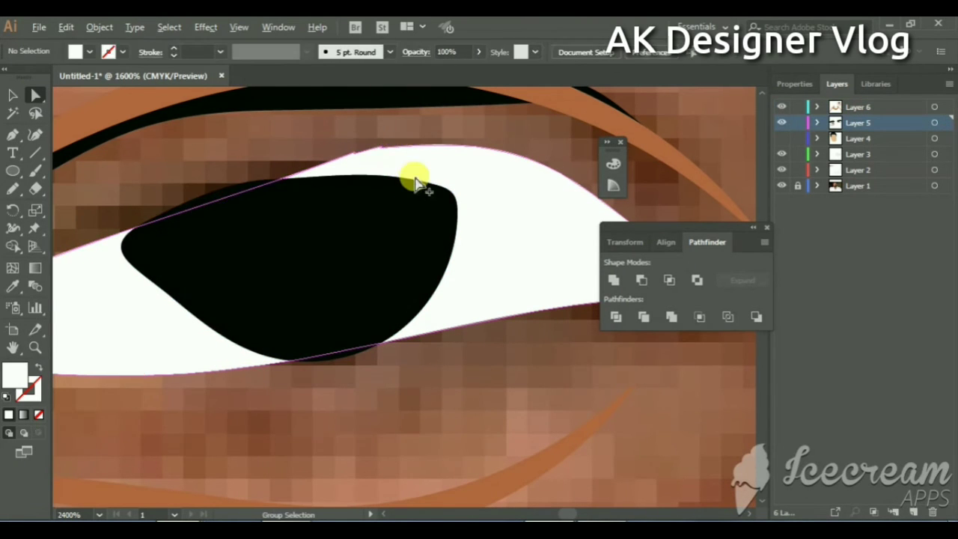
{"action": "scroll", "coordinate": [416, 182], "scroll_direction": "down", "scroll_amount": 1}
{"action": "mouse_move", "coordinate": [441, 182]}
{"action": "left_mouse_down"}
{"action": "mouse_move", "coordinate": [425, 178]}
{"action": "mouse_move", "coordinate": [426, 148]}
{"action": "left_mouse_up"}
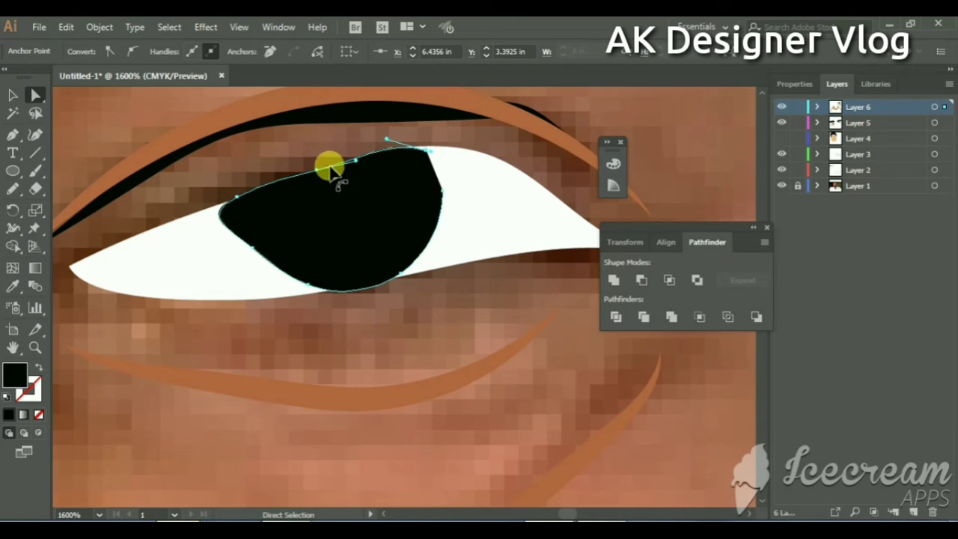
Step: Deselect the iris and select the left eye's brown iris ring
{"action": "key", "text": "ctrl+shift+a"}
{"action": "scroll", "coordinate": [381, 213], "scroll_direction": "down", "scroll_amount": 5}
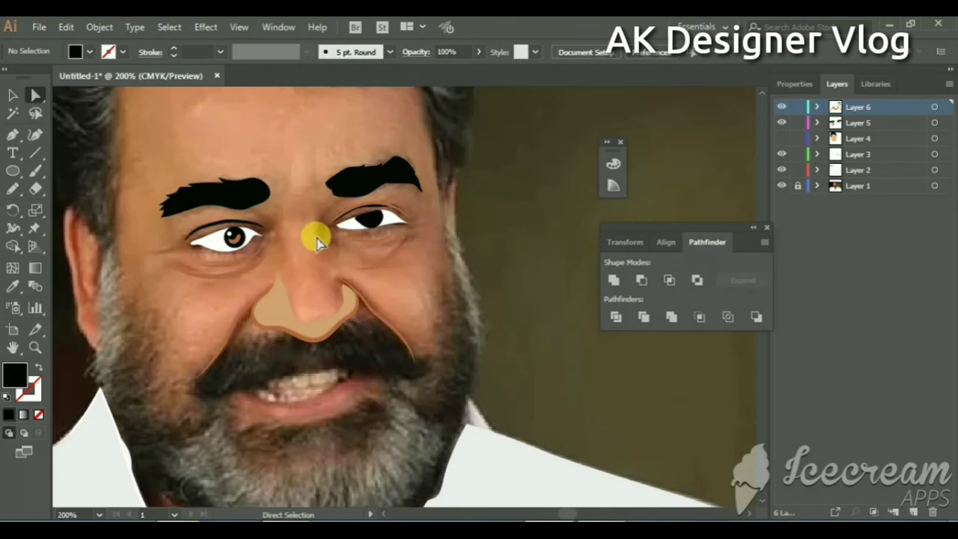
{"action": "left_click", "coordinate": [16, 91]}
{"action": "scroll", "coordinate": [238, 247], "scroll_direction": "up", "scroll_amount": 2}
Step: Select the left eye's brown iris and pan across to the right eye
{"action": "left_click", "coordinate": [235, 235]}
{"action": "scroll", "coordinate": [232, 236], "scroll_direction": "up", "scroll_amount": 2}
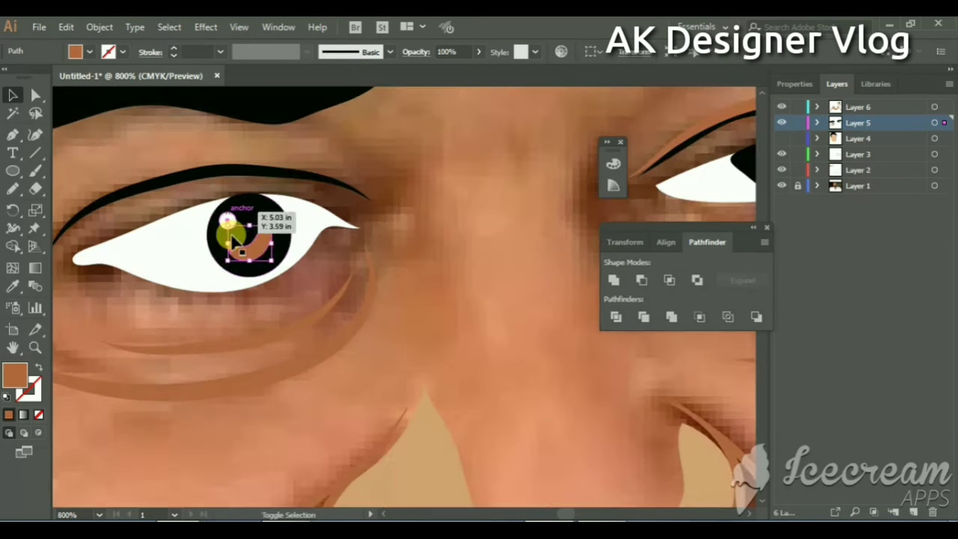
{"action": "scroll", "coordinate": [234, 236], "scroll_direction": "down", "scroll_amount": 1}
{"action": "left_click_drag", "start_coordinate": [577, 192], "coordinate": [294, 229]}
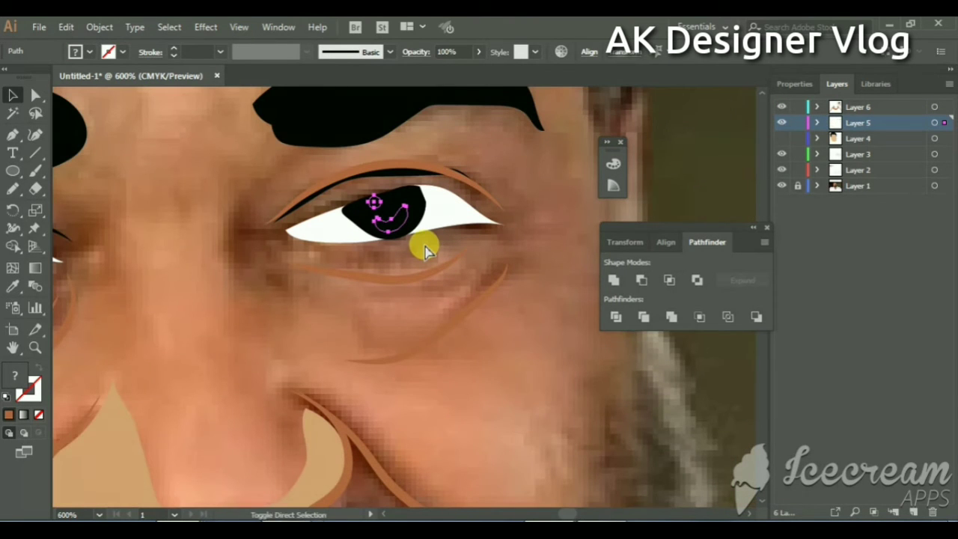
Step: Reposition the right eye's pupil highlight, temporarily hiding the eye white and pupil
{"action": "key", "text": "v"}
{"action": "left_click", "coordinate": [424, 244]}
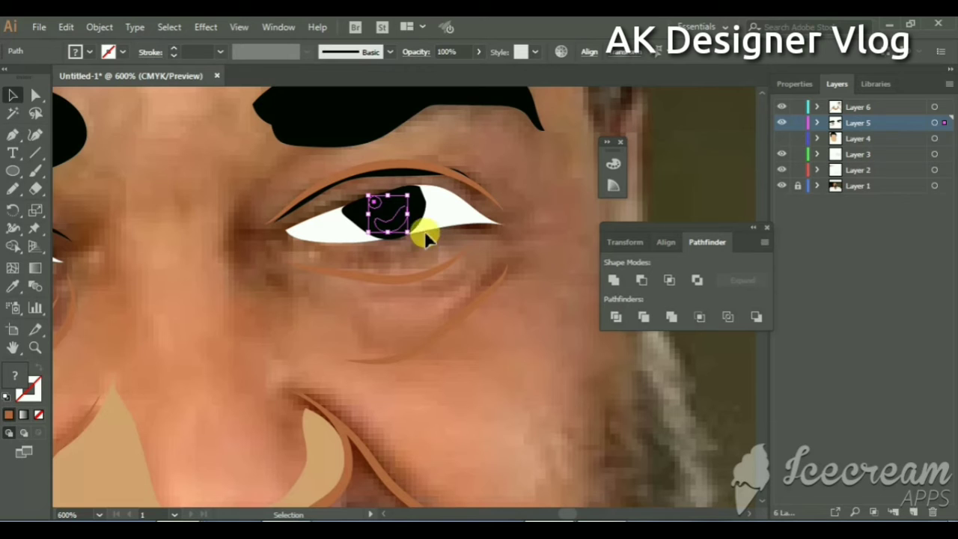
{"action": "left_click", "coordinate": [419, 205], "text": "ctrl"}
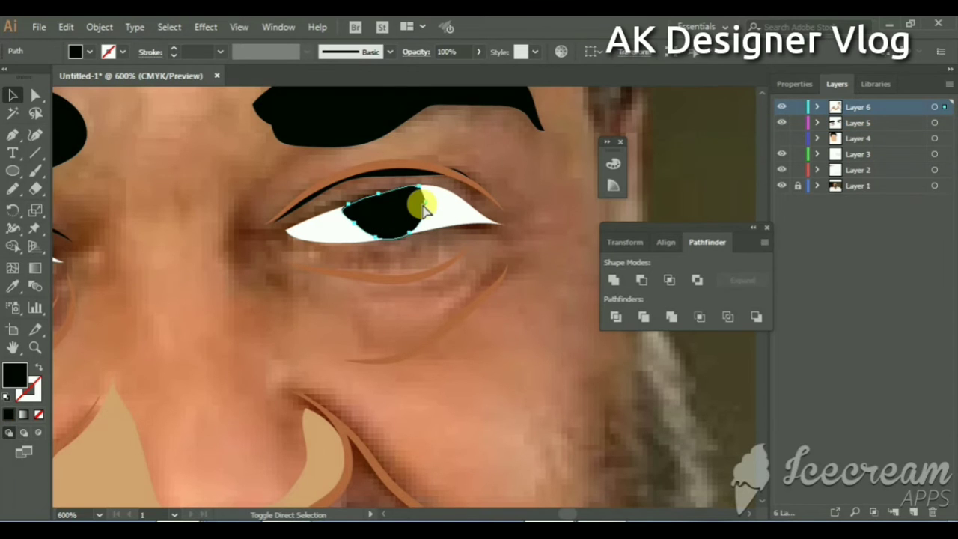
{"action": "left_click", "coordinate": [434, 210], "text": "shift"}
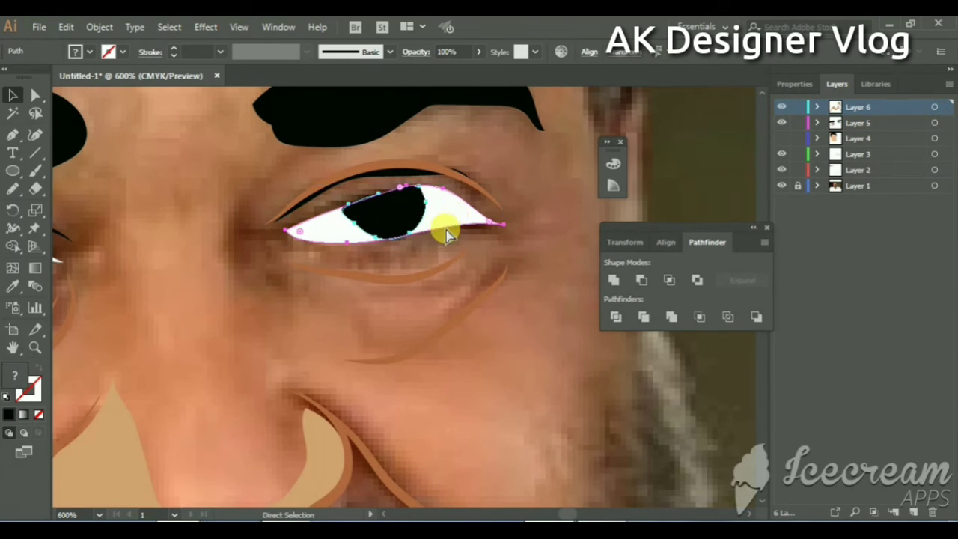
{"action": "key", "text": "Delete"}
{"action": "mouse_move", "coordinate": [393, 221]}
{"action": "left_mouse_down"}
{"action": "mouse_move", "coordinate": [531, 294]}
{"action": "mouse_move", "coordinate": [388, 217]}
{"action": "left_mouse_up"}
{"action": "key", "text": "ctrl+alt+3"}
Step: Deselect the eye highlight and zoom out from 600% to 200% to view the whole face
{"action": "left_click", "coordinate": [531, 295]}
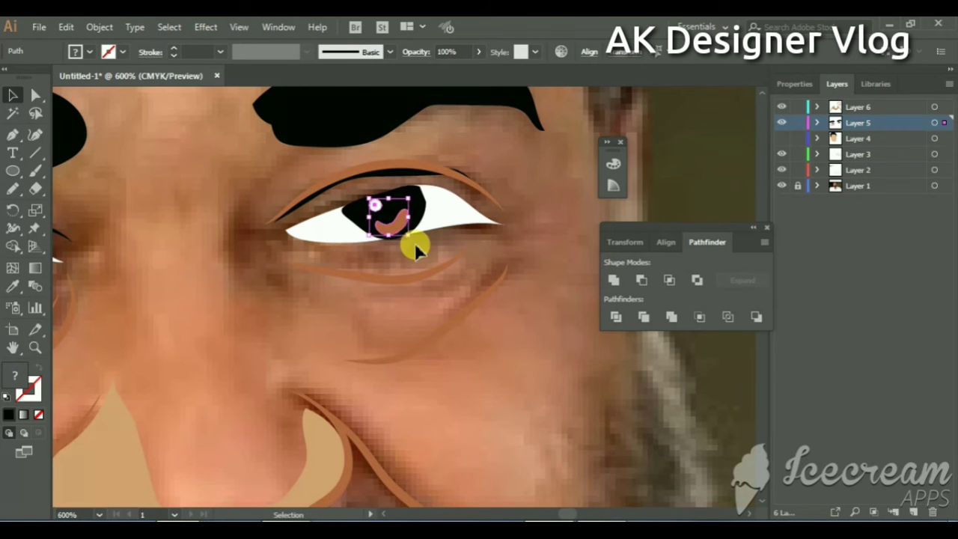
{"action": "left_click", "coordinate": [455, 332]}
{"action": "scroll", "coordinate": [455, 332], "scroll_direction": "down", "scroll_amount": 2}
{"action": "scroll", "coordinate": [455, 332], "scroll_direction": "down", "scroll_amount": 1}
{"action": "left_click_drag", "start_coordinate": [427, 364], "coordinate": [430, 280]}
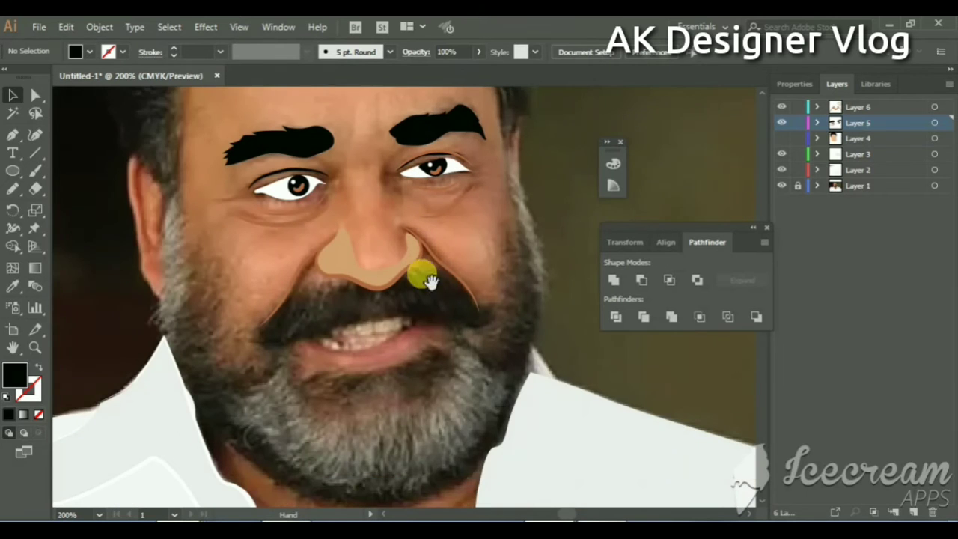
Step: Pencil a lower-eyelid line under the left eye with a sampled brown 2 pt elliptical-profile stroke
{"action": "left_click", "coordinate": [13, 188]}
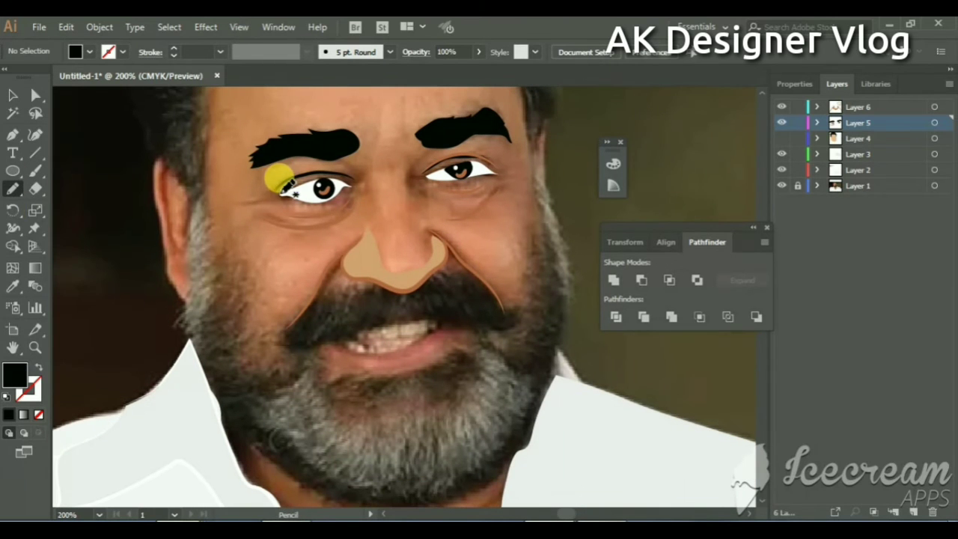
{"action": "left_click_drag", "start_coordinate": [278, 191], "coordinate": [230, 199]}
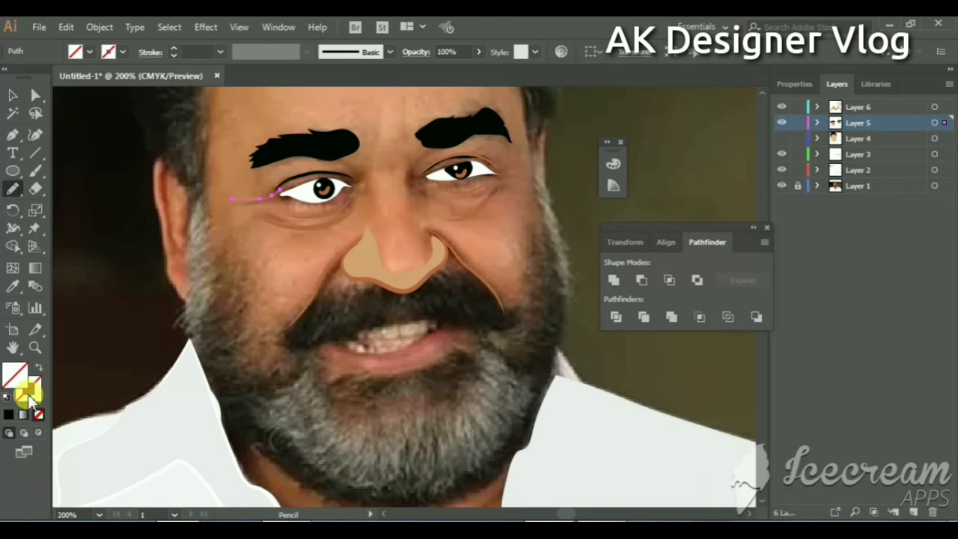
{"action": "scroll", "coordinate": [421, 277], "scroll_direction": "down", "scroll_amount": 2}
{"action": "left_click", "coordinate": [13, 286]}
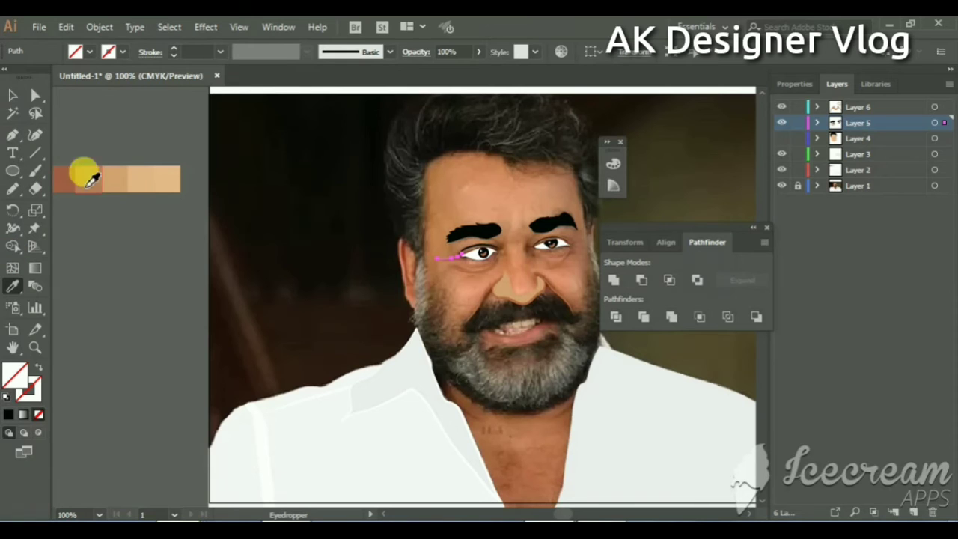
{"action": "left_click", "coordinate": [90, 181]}
{"action": "left_click", "coordinate": [36, 368]}
{"action": "left_click", "coordinate": [306, 52]}
{"action": "left_click", "coordinate": [262, 75]}
{"action": "left_click", "coordinate": [173, 48]}
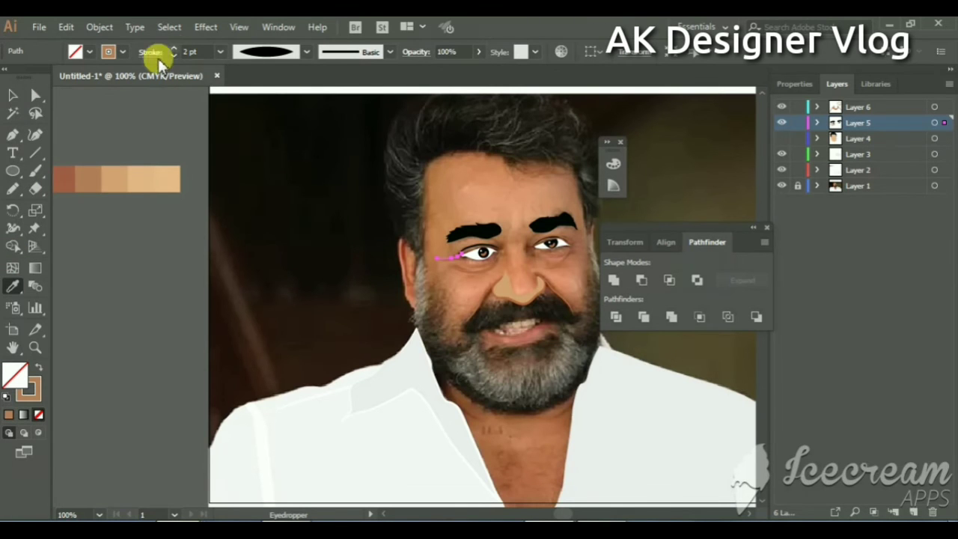
{"action": "key", "text": "n"}
{"action": "key", "text": "ctrl+shift+a"}
{"action": "key", "text": "ctrl+plus"}
{"action": "key", "text": "ctrl+plus"}
{"action": "key", "text": "ctrl+plus"}
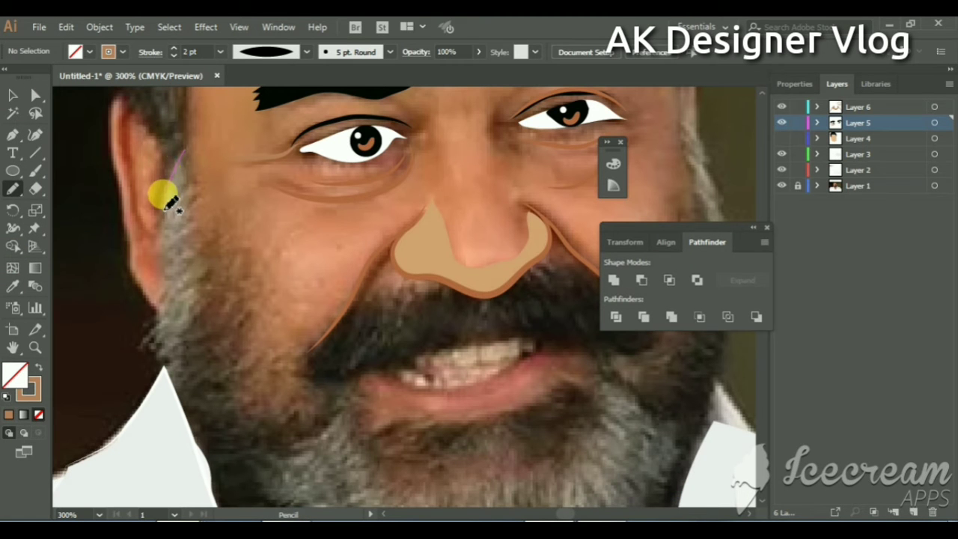
Step: Pencil the beard's outer edge down the left cheek, along the jaw and under the chin
{"action": "left_click_drag", "start_coordinate": [160, 225], "coordinate": [161, 343]}
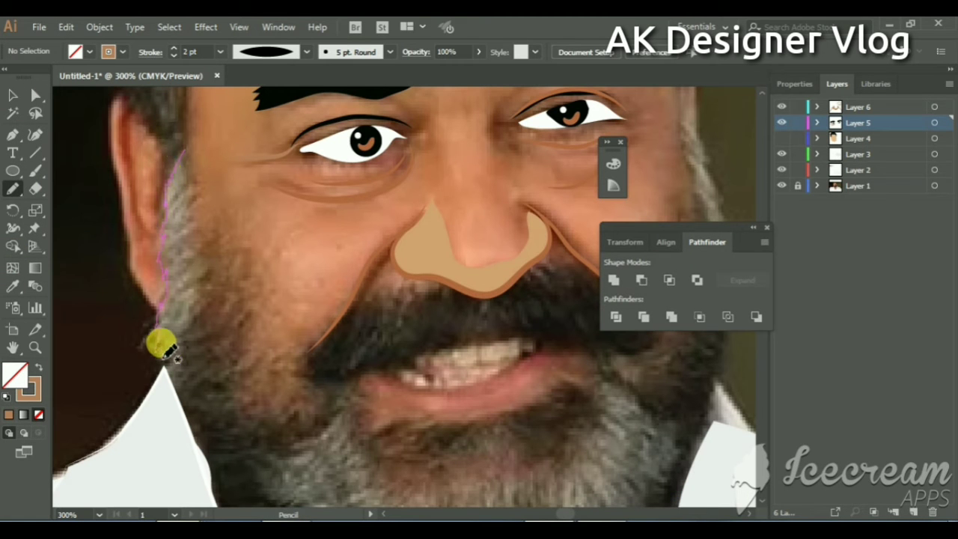
{"action": "left_click_drag", "start_coordinate": [212, 434], "coordinate": [210, 445]}
{"action": "scroll", "coordinate": [214, 274], "scroll_direction": "down", "scroll_amount": 5}
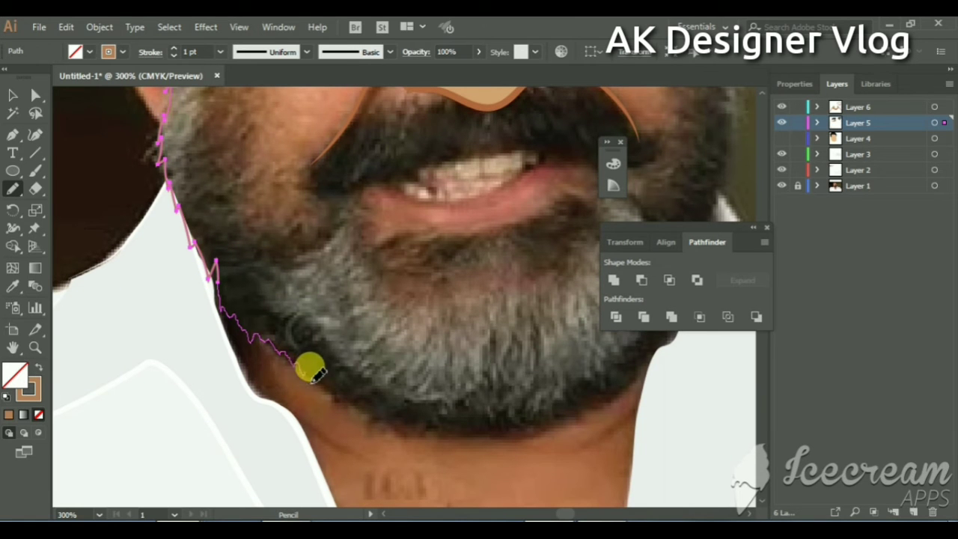
{"action": "mouse_move", "coordinate": [309, 367]}
{"action": "left_mouse_down"}
{"action": "mouse_move", "coordinate": [354, 404]}
{"action": "mouse_move", "coordinate": [195, 344]}
{"action": "mouse_move", "coordinate": [332, 325]}
{"action": "mouse_move", "coordinate": [411, 288]}
{"action": "left_mouse_up"}
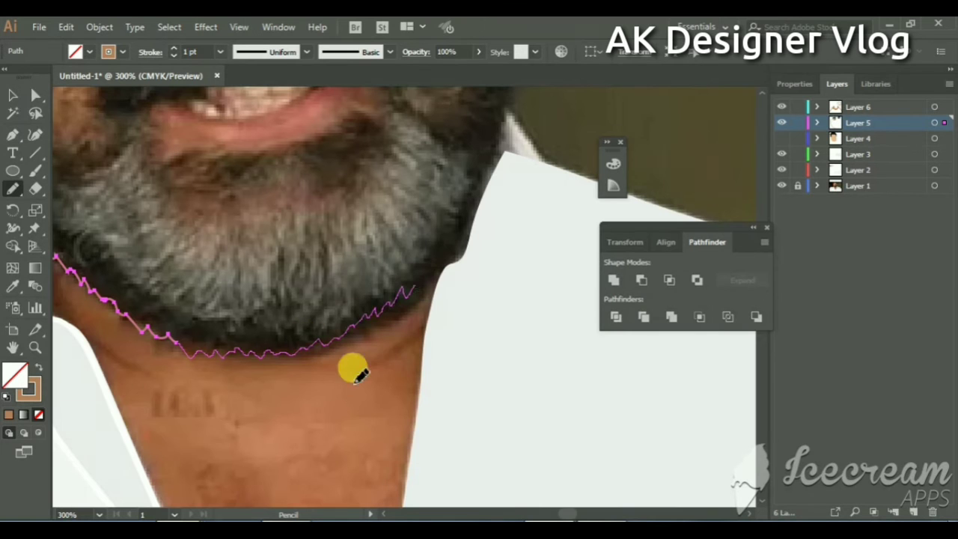
{"action": "left_click_drag", "start_coordinate": [351, 372], "coordinate": [324, 443]}
{"action": "left_click_drag", "start_coordinate": [384, 352], "coordinate": [410, 333]}
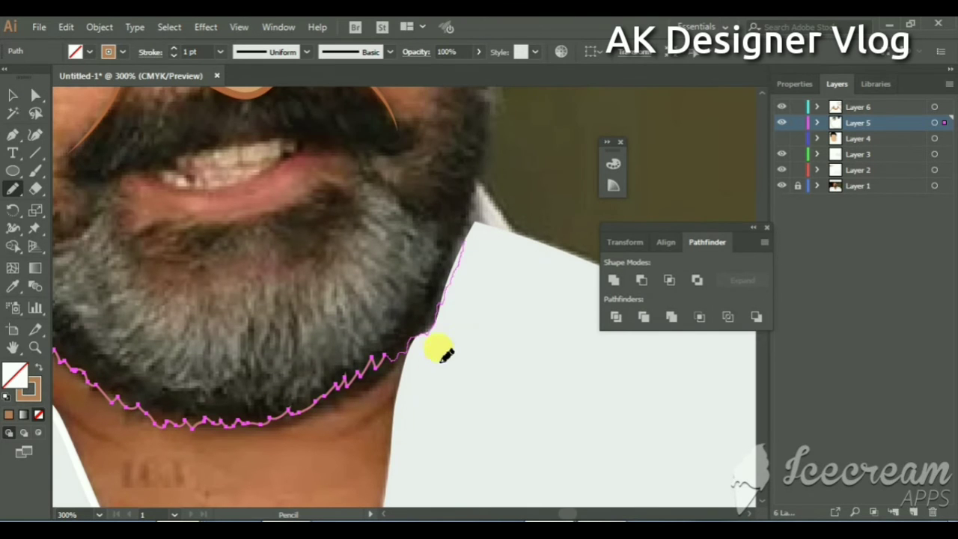
{"action": "scroll", "coordinate": [446, 354], "scroll_direction": "up", "scroll_amount": 3}
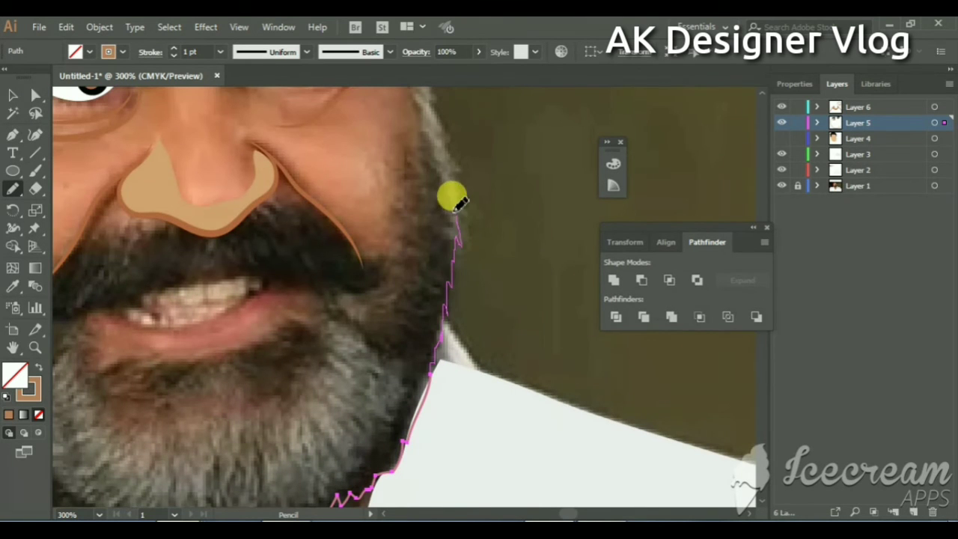
{"action": "scroll", "coordinate": [457, 201], "scroll_direction": "up", "scroll_amount": 3}
Step: Trace the right sideburn and beard edge, the inner edge below the mouth, and close the outline
{"action": "left_click_drag", "start_coordinate": [455, 332], "coordinate": [448, 298]}
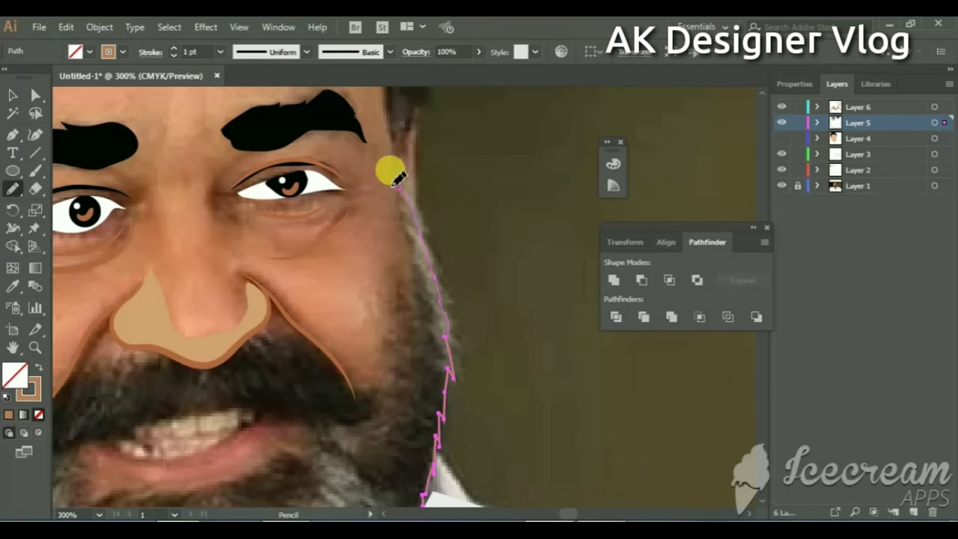
{"action": "left_click_drag", "start_coordinate": [392, 180], "coordinate": [410, 252]}
{"action": "left_click_drag", "start_coordinate": [405, 302], "coordinate": [399, 341]}
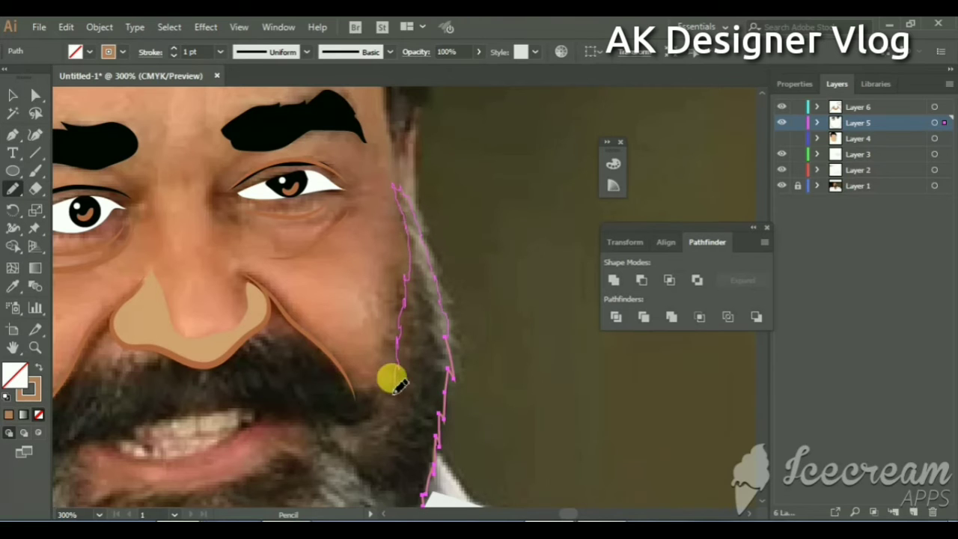
{"action": "scroll", "coordinate": [374, 352], "scroll_direction": "down", "scroll_amount": 3}
{"action": "scroll", "coordinate": [380, 307], "scroll_direction": "down", "scroll_amount": 2}
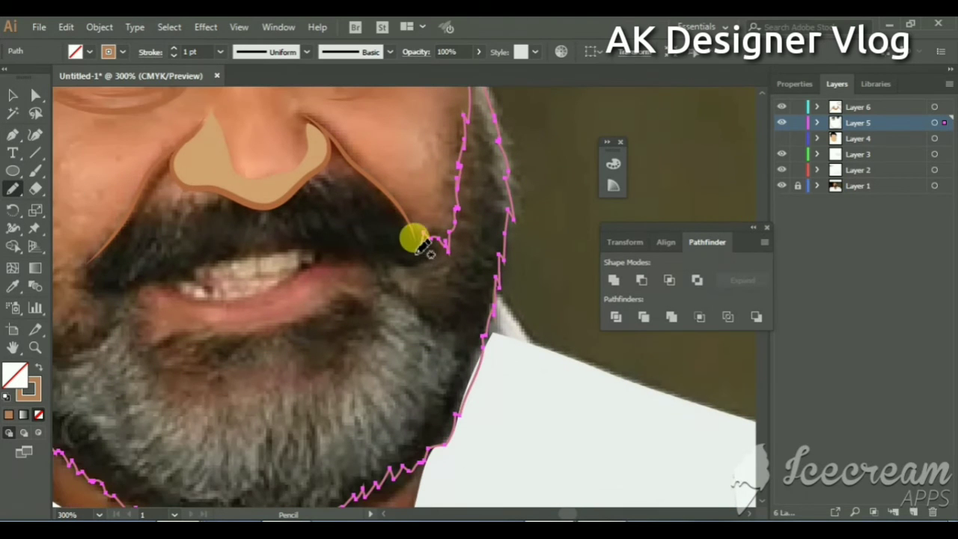
{"action": "mouse_move", "coordinate": [417, 237]}
{"action": "left_mouse_down"}
{"action": "mouse_move", "coordinate": [367, 295]}
{"action": "mouse_move", "coordinate": [330, 316]}
{"action": "mouse_move", "coordinate": [181, 337]}
{"action": "mouse_move", "coordinate": [143, 323]}
{"action": "mouse_move", "coordinate": [171, 278]}
{"action": "mouse_move", "coordinate": [292, 278]}
{"action": "mouse_move", "coordinate": [410, 218]}
{"action": "mouse_move", "coordinate": [362, 254]}
{"action": "mouse_move", "coordinate": [322, 204]}
{"action": "left_mouse_up"}
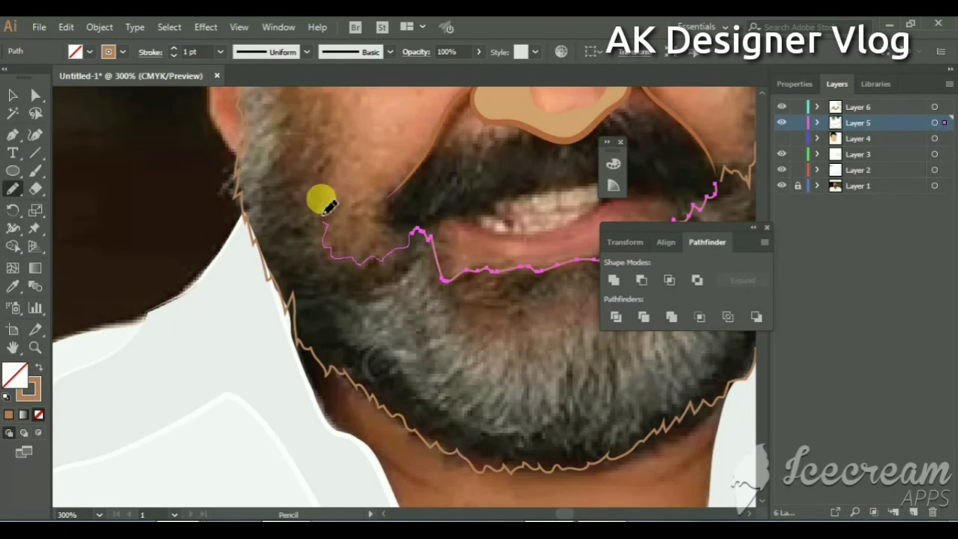
{"action": "left_click_drag", "start_coordinate": [322, 251], "coordinate": [318, 280]}
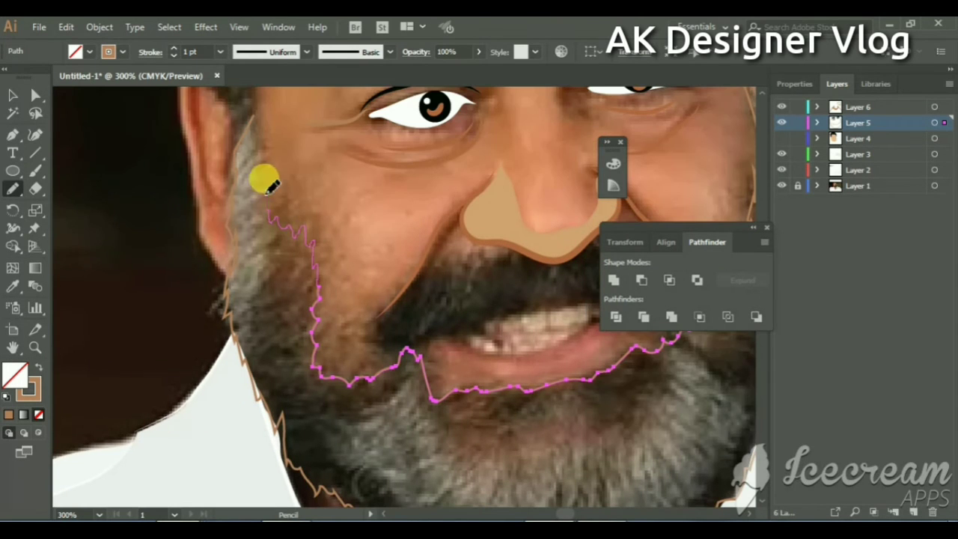
{"action": "left_click_drag", "start_coordinate": [256, 120], "coordinate": [264, 194]}
{"action": "left_click", "coordinate": [9, 96]}
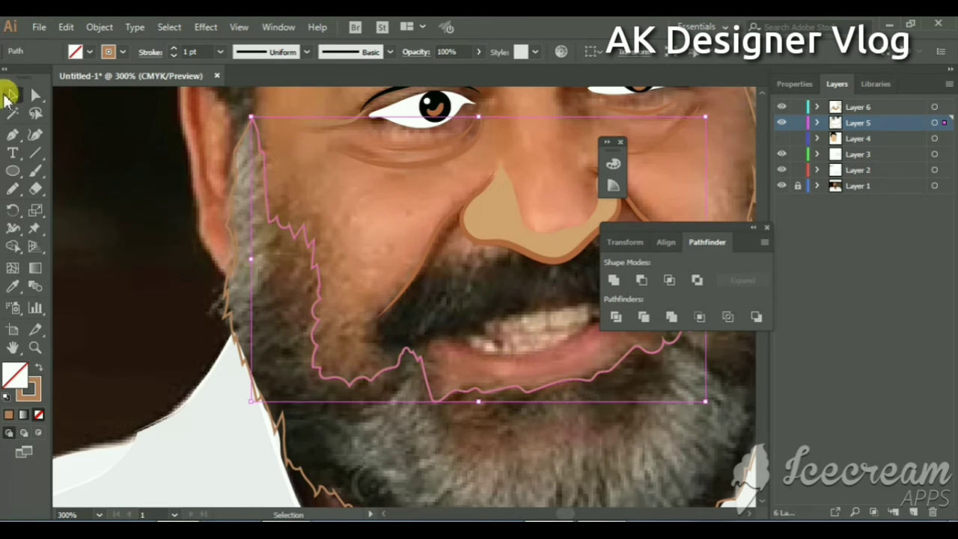
Step: Join the beard outline into one path and give it a black fill
{"action": "right_click", "coordinate": [245, 140]}
{"action": "left_click", "coordinate": [289, 256]}
{"action": "key", "text": "shift+x"}
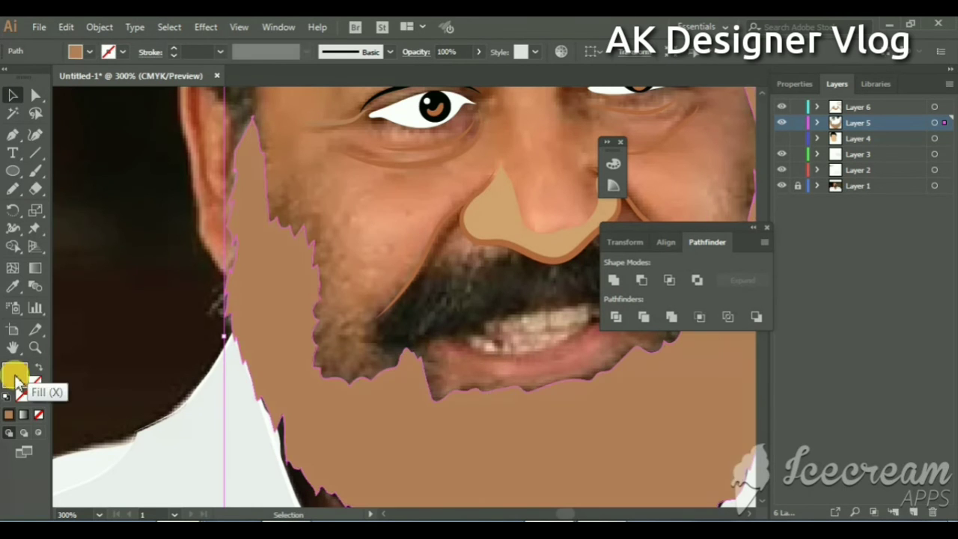
{"action": "double_click", "coordinate": [17, 378]}
{"action": "left_click", "coordinate": [526, 412]}
{"action": "key", "text": "Return"}
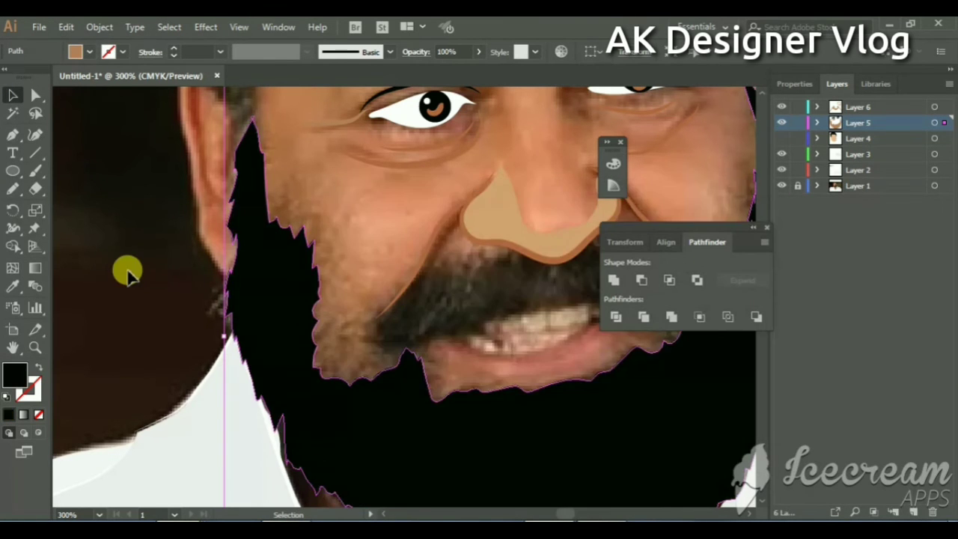
Step: Swap the beard to a thin black outline with no fill
{"action": "left_click", "coordinate": [127, 273]}
{"action": "scroll", "coordinate": [127, 273], "scroll_direction": "down", "scroll_amount": 2}
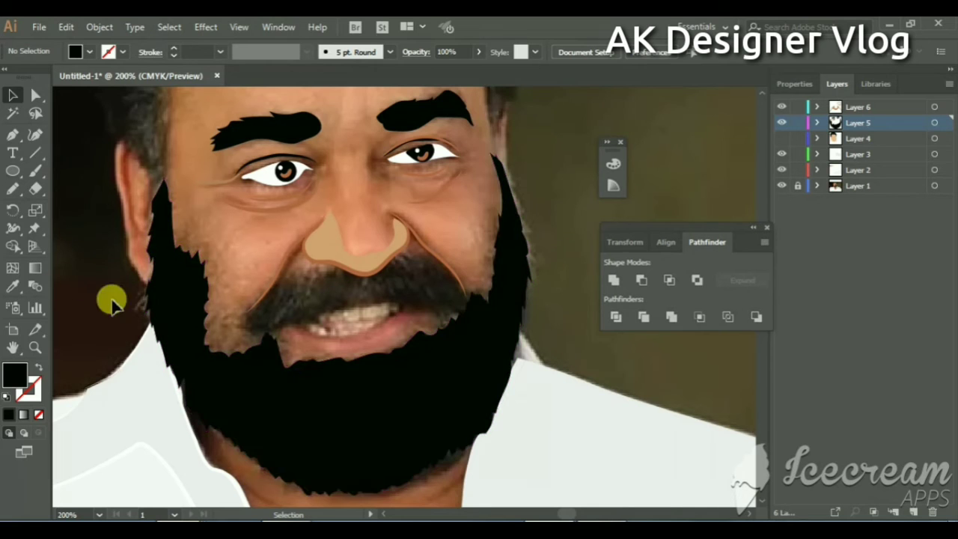
{"action": "left_click", "coordinate": [171, 332]}
{"action": "left_click", "coordinate": [38, 366]}
Step: Pencil a closed shape over the grey left sideburn and fill it white with the Eyedropper
{"action": "left_click", "coordinate": [90, 321]}
{"action": "left_click_drag", "start_coordinate": [70, 245], "coordinate": [93, 225]}
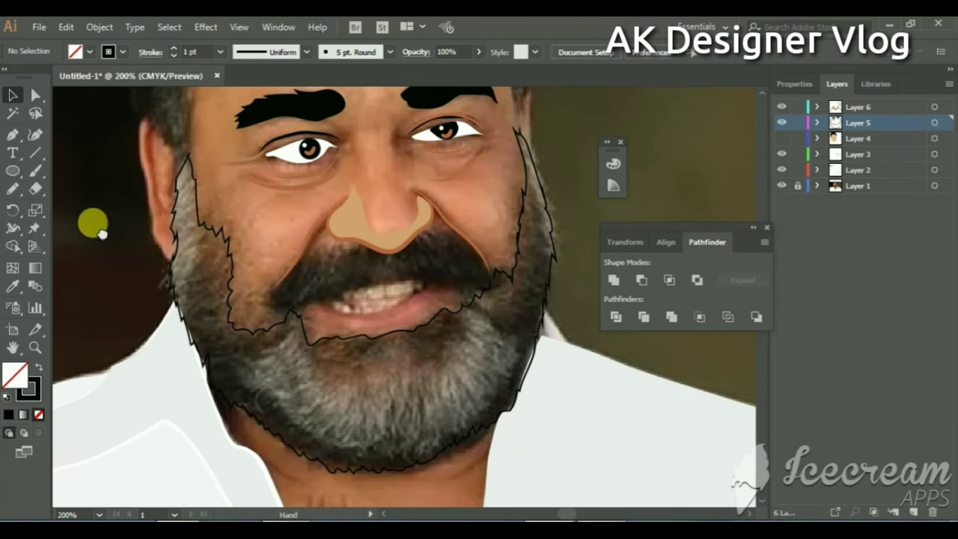
{"action": "left_click", "coordinate": [12, 189]}
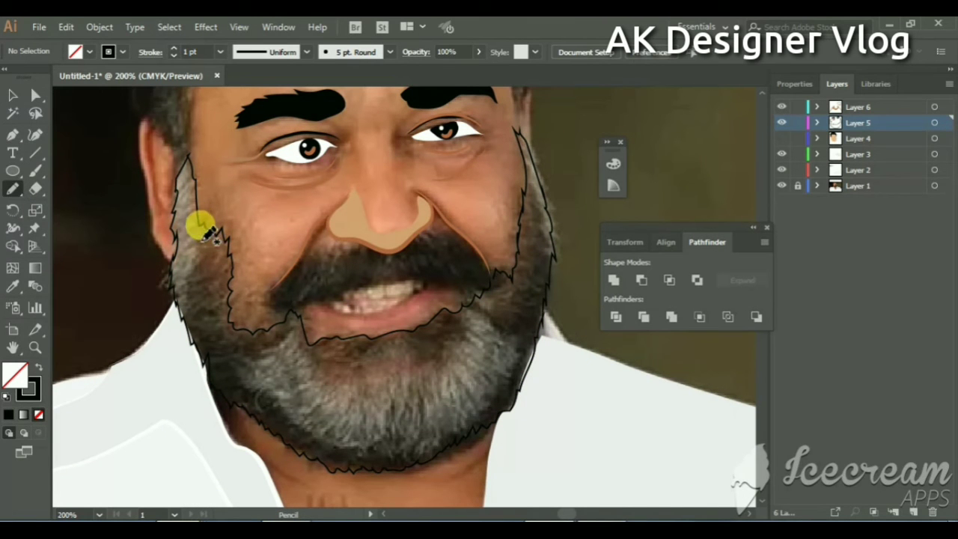
{"action": "left_click_drag", "start_coordinate": [208, 246], "coordinate": [191, 292]}
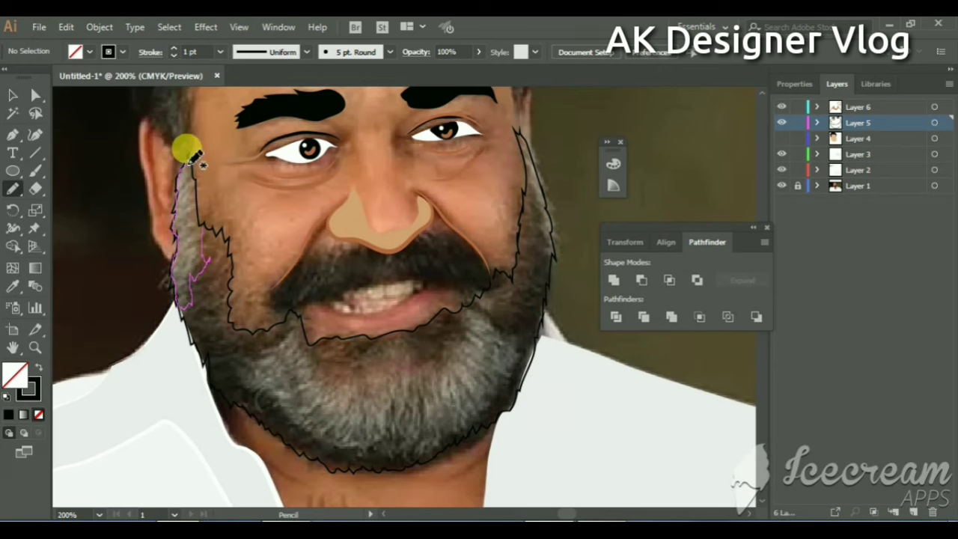
{"action": "left_click_drag", "start_coordinate": [196, 178], "coordinate": [208, 251]}
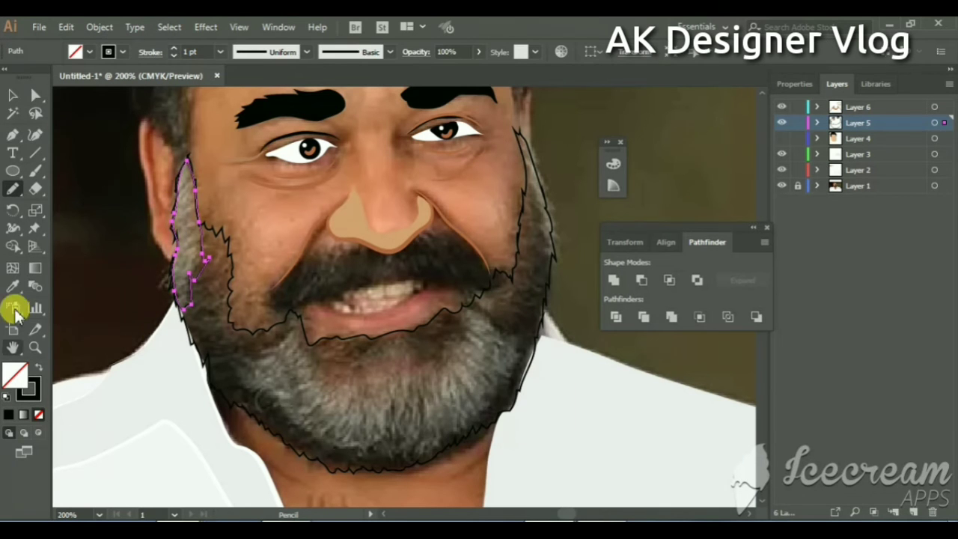
{"action": "left_click", "coordinate": [12, 286]}
{"action": "left_click", "coordinate": [138, 464]}
{"action": "key", "text": "v"}
{"action": "left_click", "coordinate": [102, 231]}
{"action": "scroll", "coordinate": [102, 235], "scroll_direction": "down", "scroll_amount": 1}
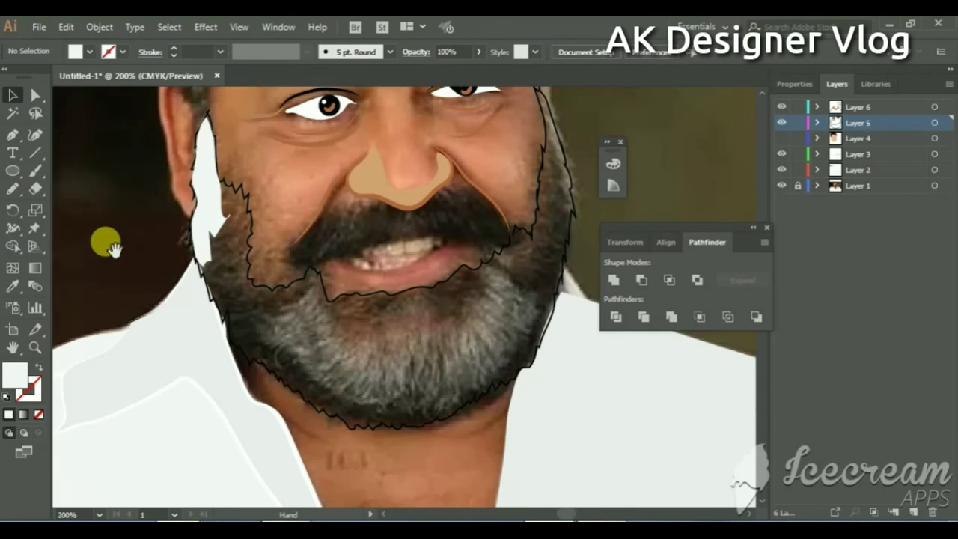
Step: Pencil a shape over the grey chin hair below the mouth and fill it white
{"action": "key", "text": "n"}
{"action": "scroll", "coordinate": [225, 267], "scroll_direction": "down", "scroll_amount": 1}
{"action": "left_click_drag", "start_coordinate": [304, 260], "coordinate": [273, 296]}
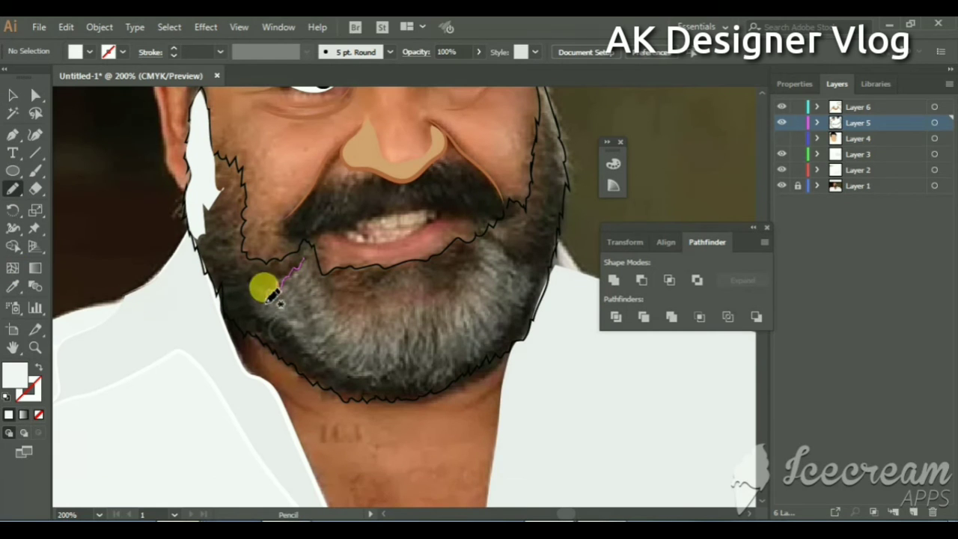
{"action": "left_click_drag", "start_coordinate": [294, 329], "coordinate": [330, 358]}
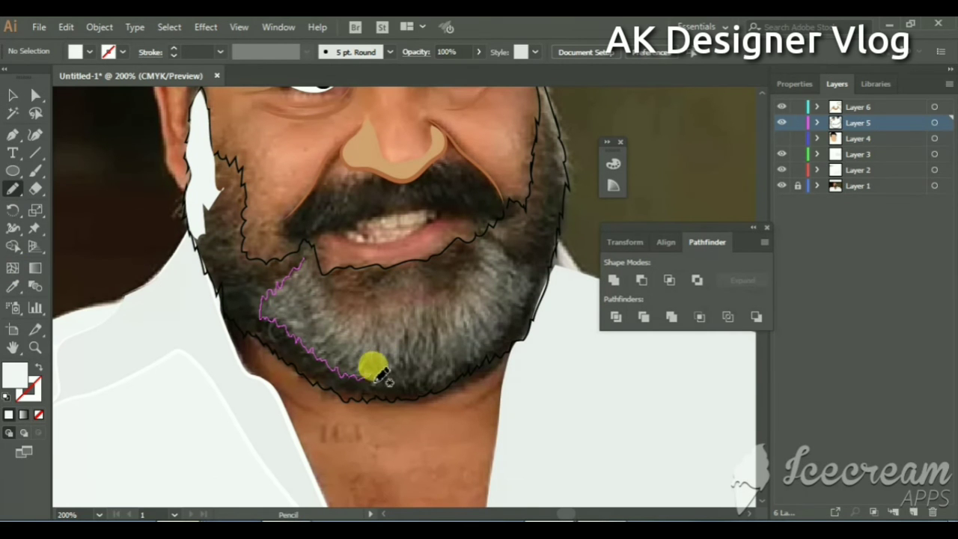
{"action": "mouse_move", "coordinate": [415, 367]}
{"action": "left_mouse_down"}
{"action": "mouse_move", "coordinate": [466, 346]}
{"action": "mouse_move", "coordinate": [505, 312]}
{"action": "mouse_move", "coordinate": [507, 244]}
{"action": "mouse_move", "coordinate": [474, 277]}
{"action": "mouse_move", "coordinate": [342, 306]}
{"action": "mouse_move", "coordinate": [313, 253]}
{"action": "left_mouse_up"}
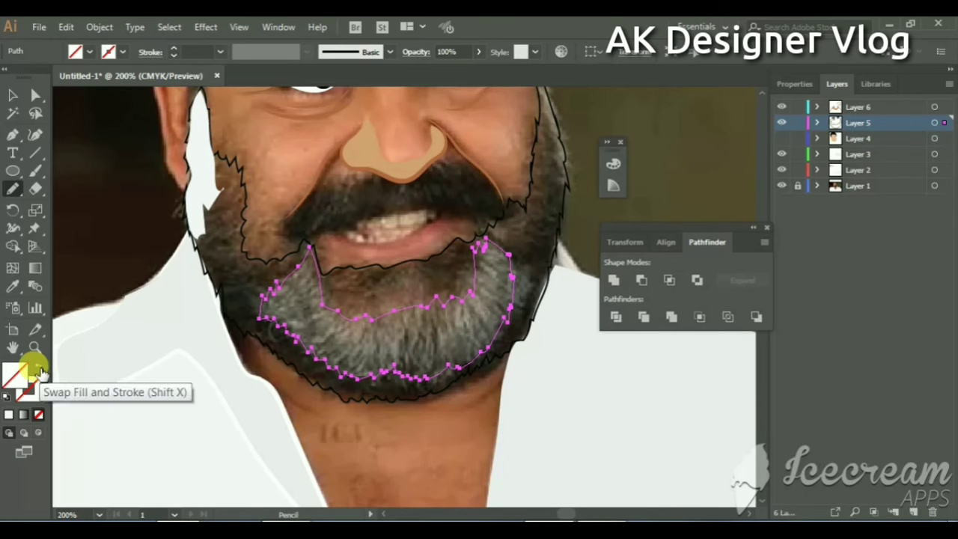
{"action": "left_click", "coordinate": [10, 413]}
Step: Select the beard outline and give it a solid black fill
{"action": "left_click", "coordinate": [13, 95]}
{"action": "left_click", "coordinate": [338, 291]}
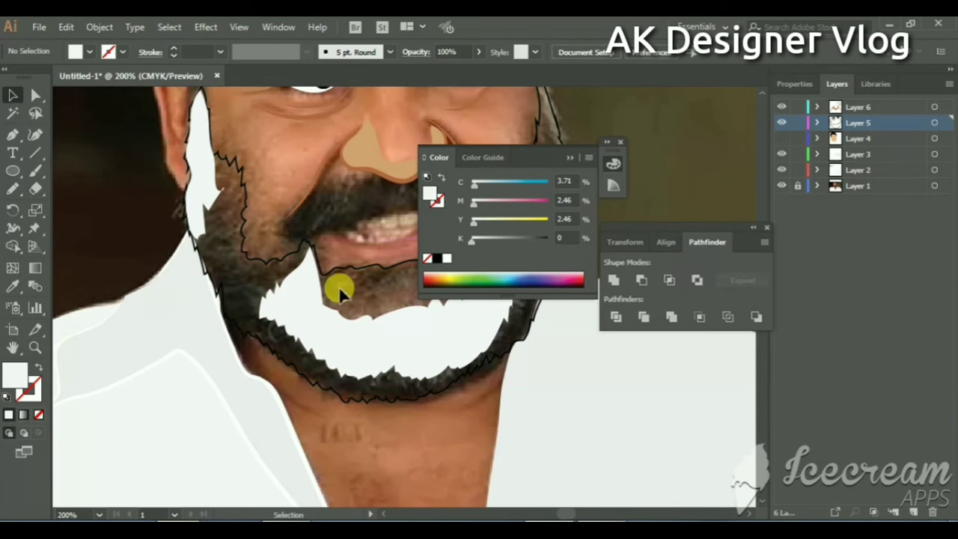
{"action": "left_click", "coordinate": [242, 203]}
{"action": "key", "text": "d"}
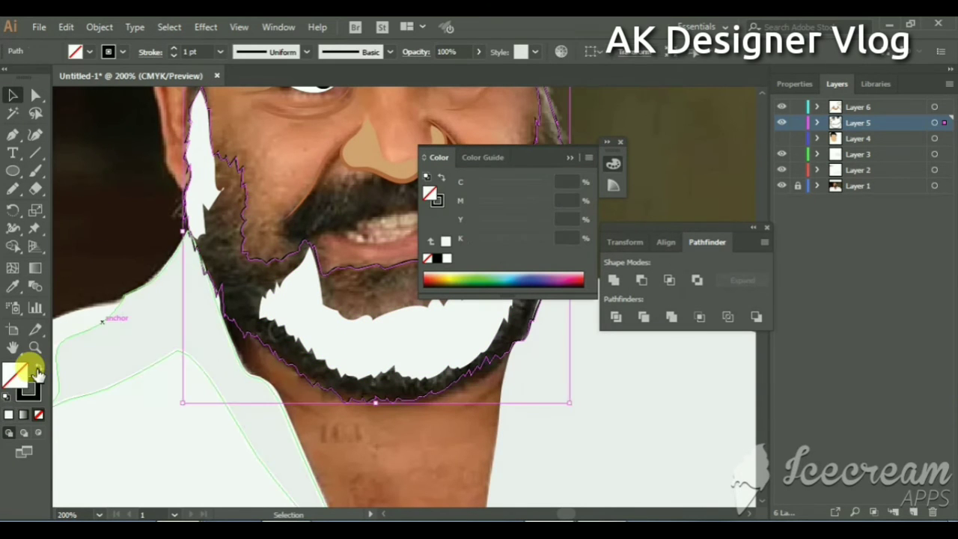
{"action": "left_click", "coordinate": [38, 367]}
{"action": "left_click", "coordinate": [101, 253]}
{"action": "scroll", "coordinate": [193, 295], "scroll_direction": "up", "scroll_amount": 3}
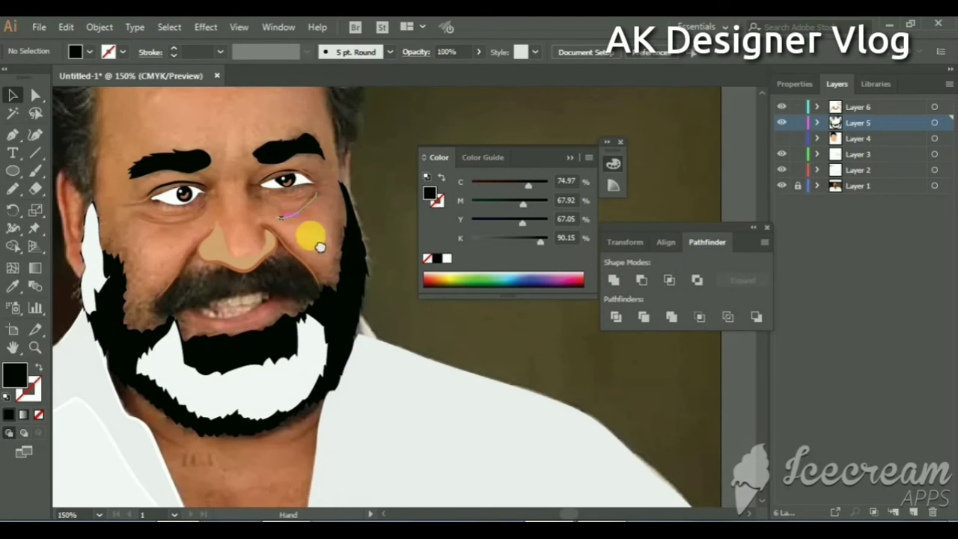
Step: Pencil the left half of the moustache outline from under the nose toward the mouth
{"action": "scroll", "coordinate": [187, 292], "scroll_direction": "up", "scroll_amount": 2}
{"action": "scroll", "coordinate": [186, 284], "scroll_direction": "up", "scroll_amount": 2}
{"action": "left_click", "coordinate": [12, 189]}
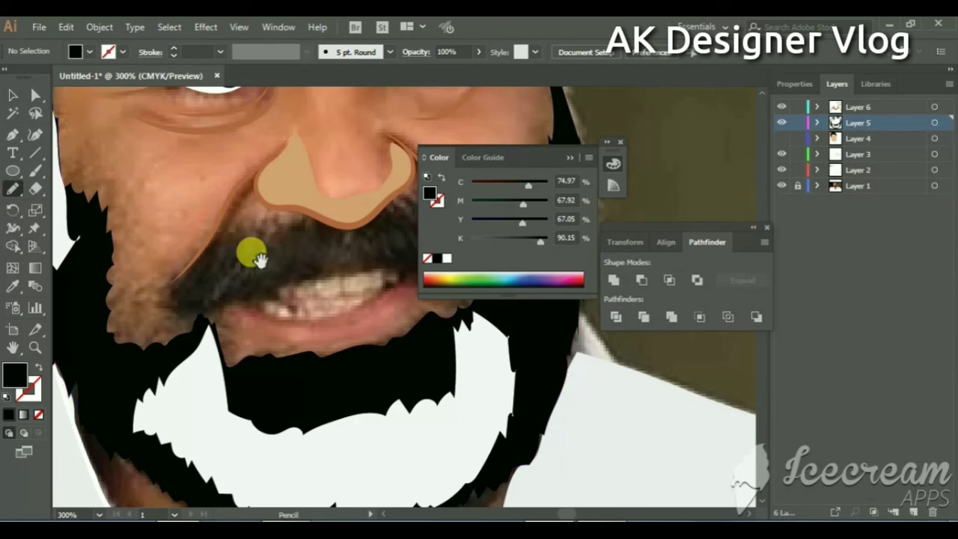
{"action": "scroll", "coordinate": [255, 247], "scroll_direction": "up", "scroll_amount": 1}
{"action": "left_click_drag", "start_coordinate": [269, 248], "coordinate": [226, 261]}
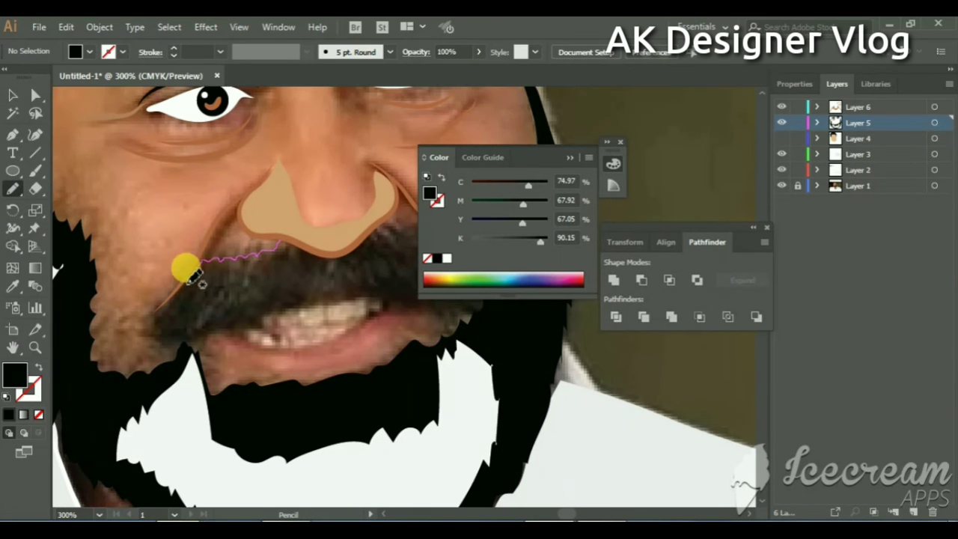
{"action": "left_click_drag", "start_coordinate": [179, 346], "coordinate": [221, 328]}
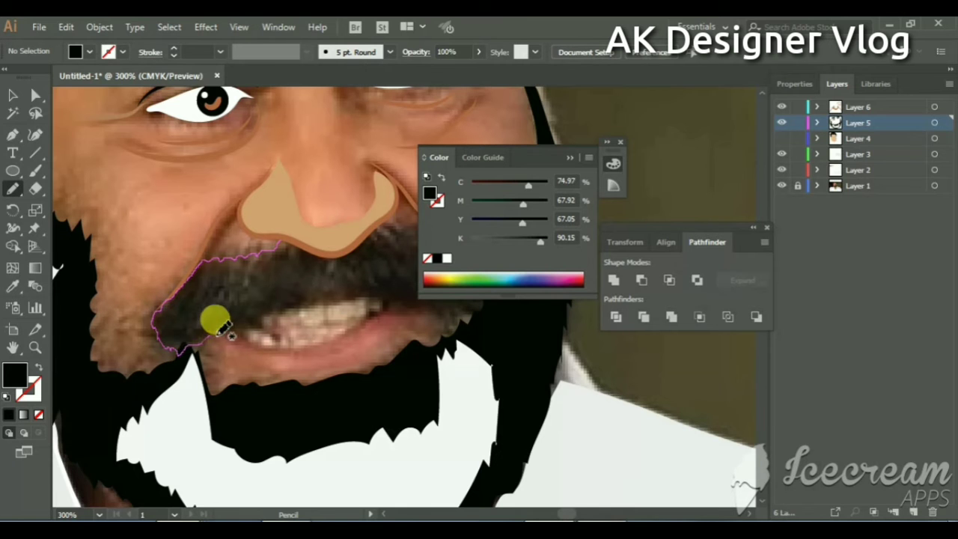
{"action": "left_click_drag", "start_coordinate": [278, 307], "coordinate": [255, 318]}
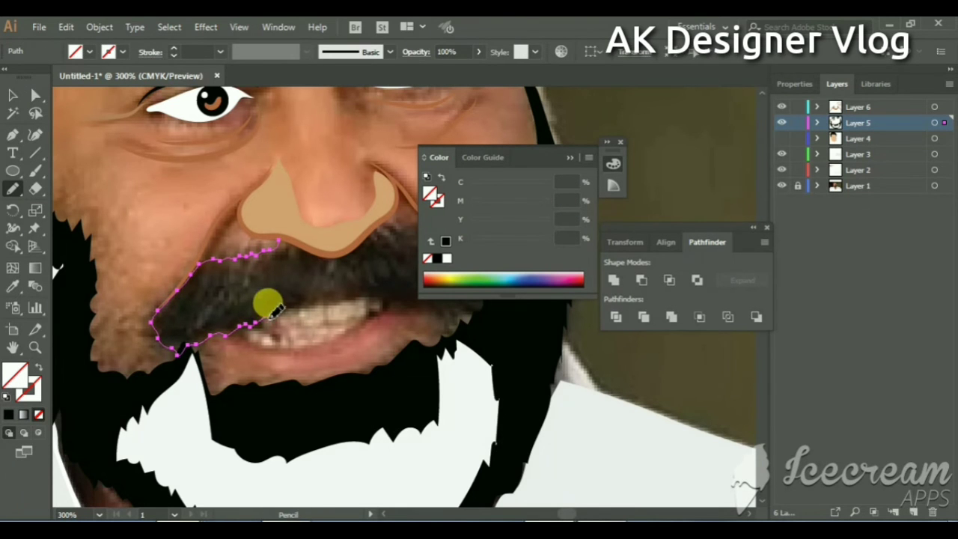
Step: Trace the right half of the moustache along the upper lip and nose, closing the path
{"action": "left_click_drag", "start_coordinate": [280, 314], "coordinate": [138, 266]}
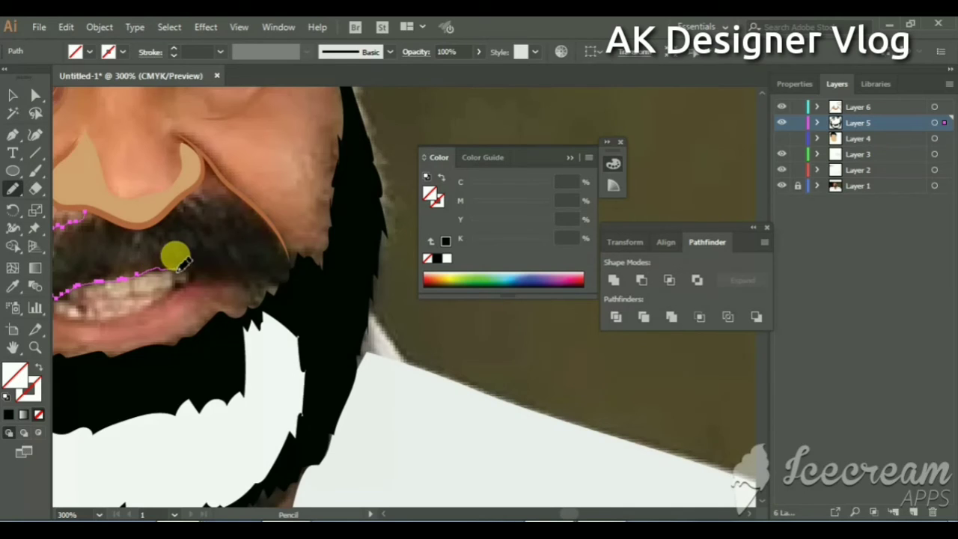
{"action": "left_click_drag", "start_coordinate": [212, 277], "coordinate": [223, 279]}
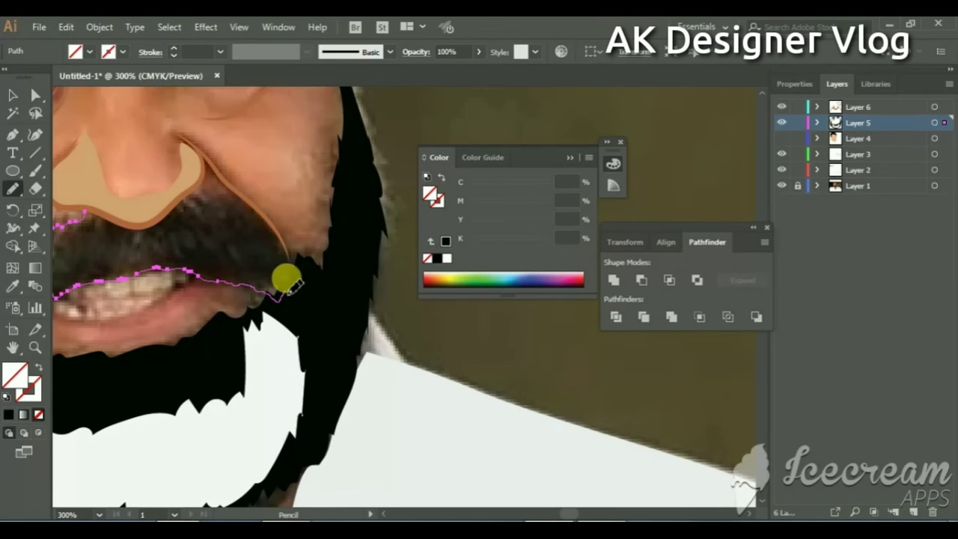
{"action": "left_click_drag", "start_coordinate": [262, 210], "coordinate": [201, 196]}
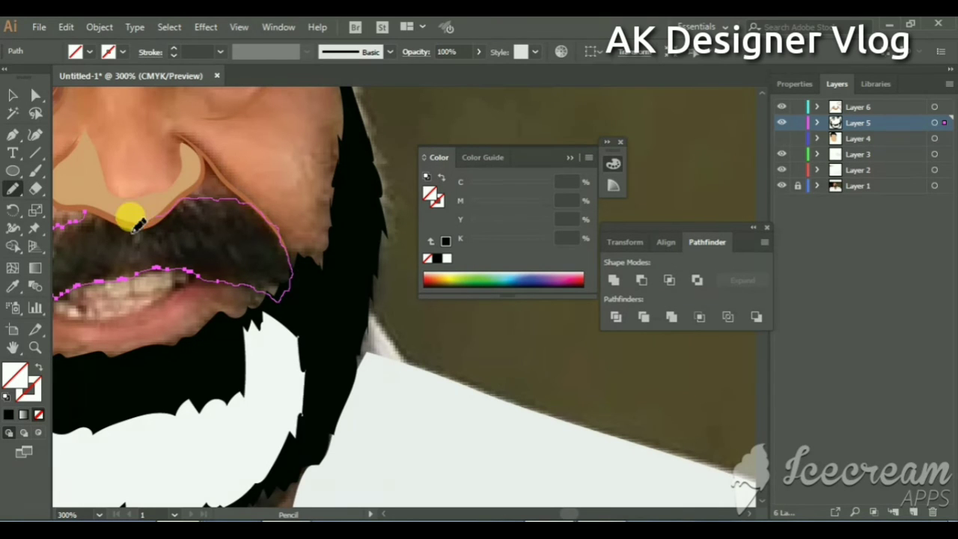
{"action": "left_click_drag", "start_coordinate": [135, 226], "coordinate": [175, 197]}
{"action": "left_click", "coordinate": [9, 413]}
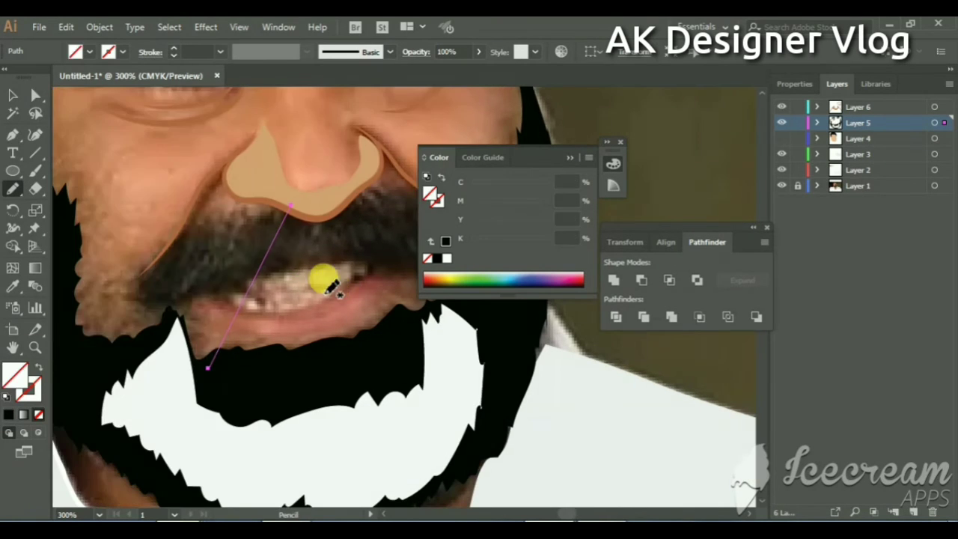
Step: Fill the moustache shape solid black, deselect it and zoom out to the whole face
{"action": "left_click_drag", "start_coordinate": [333, 288], "coordinate": [287, 271]}
{"action": "left_click", "coordinate": [10, 414]}
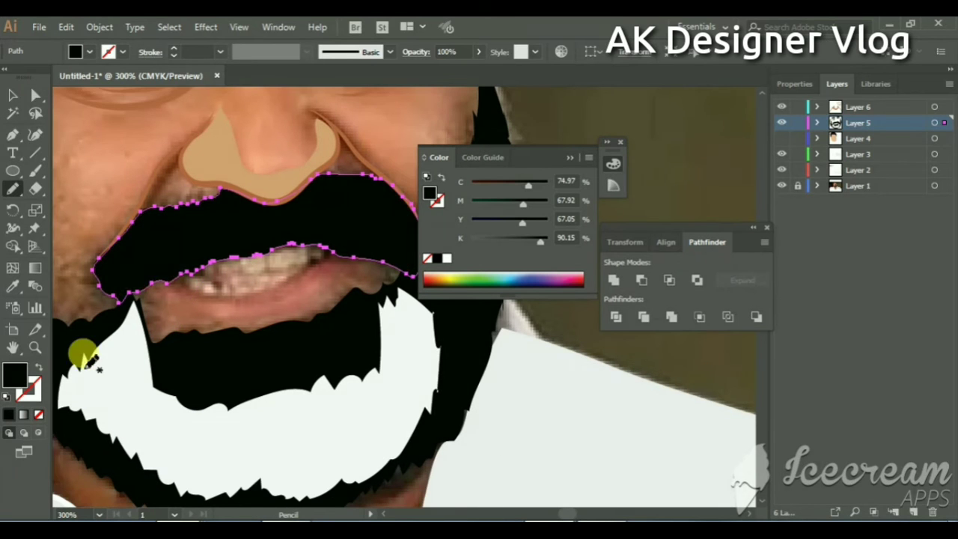
{"action": "left_click", "coordinate": [30, 107]}
{"action": "left_click", "coordinate": [188, 251]}
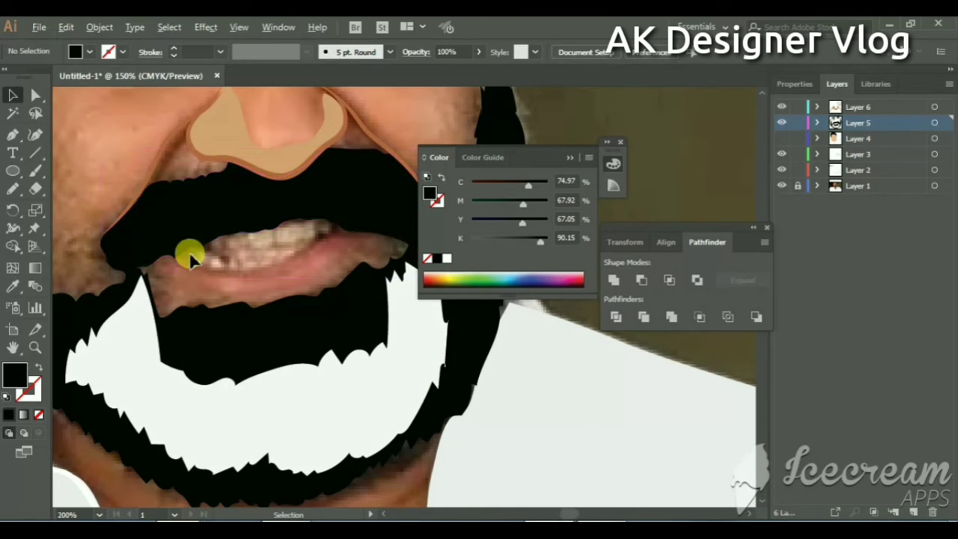
{"action": "key", "text": "ctrl+1"}
{"action": "left_click", "coordinate": [781, 138]}
Step: Hide the cartoon face layer and pencil a skin patch between the eyes
{"action": "scroll", "coordinate": [303, 314], "scroll_direction": "down", "scroll_amount": 1}
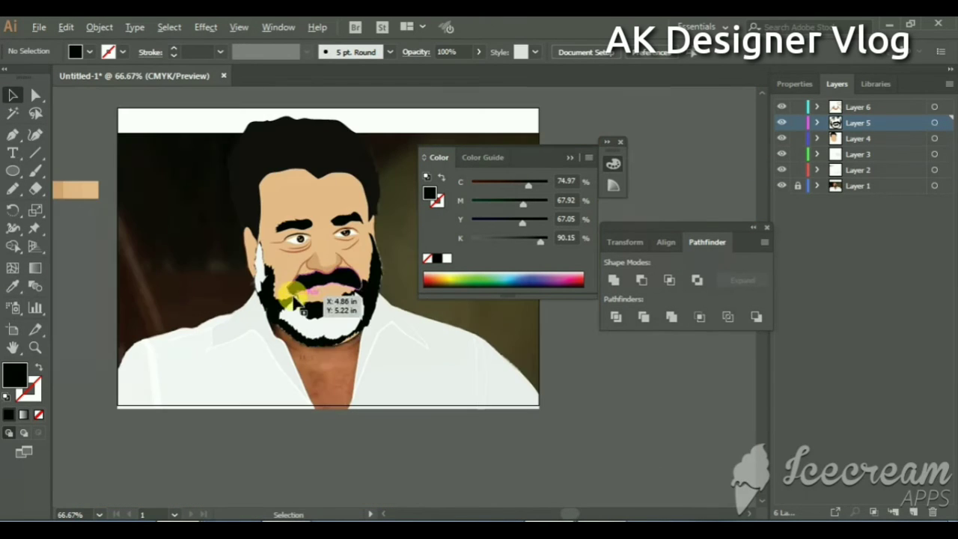
{"action": "scroll", "coordinate": [296, 299], "scroll_direction": "up", "scroll_amount": 2}
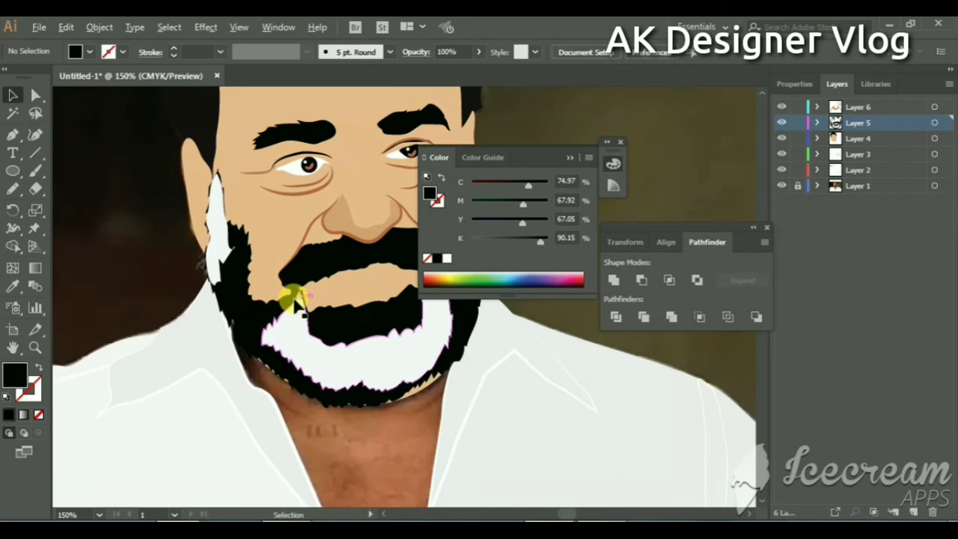
{"action": "scroll", "coordinate": [245, 325], "scroll_direction": "up", "scroll_amount": 1}
{"action": "left_click", "coordinate": [782, 137]}
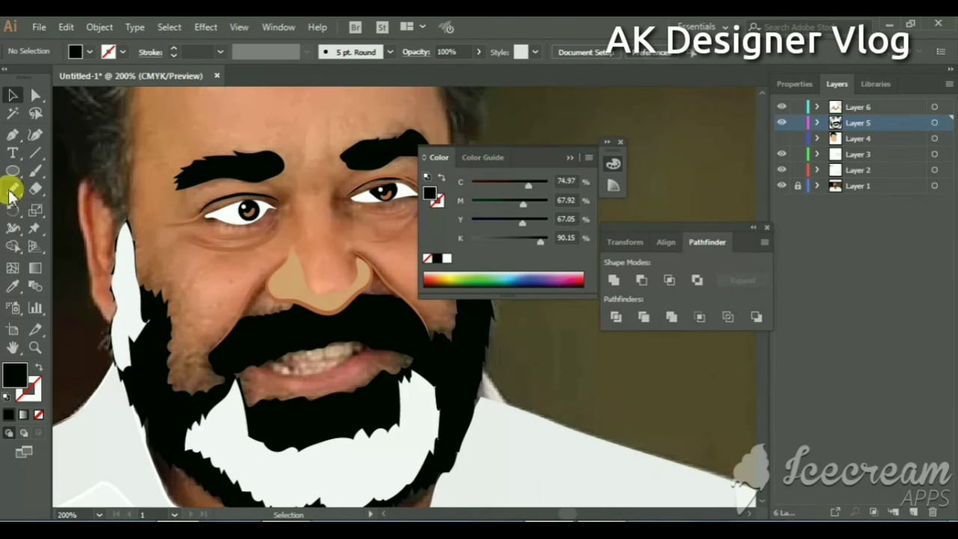
{"action": "left_click", "coordinate": [13, 189]}
{"action": "left_click_drag", "start_coordinate": [296, 186], "coordinate": [295, 237]}
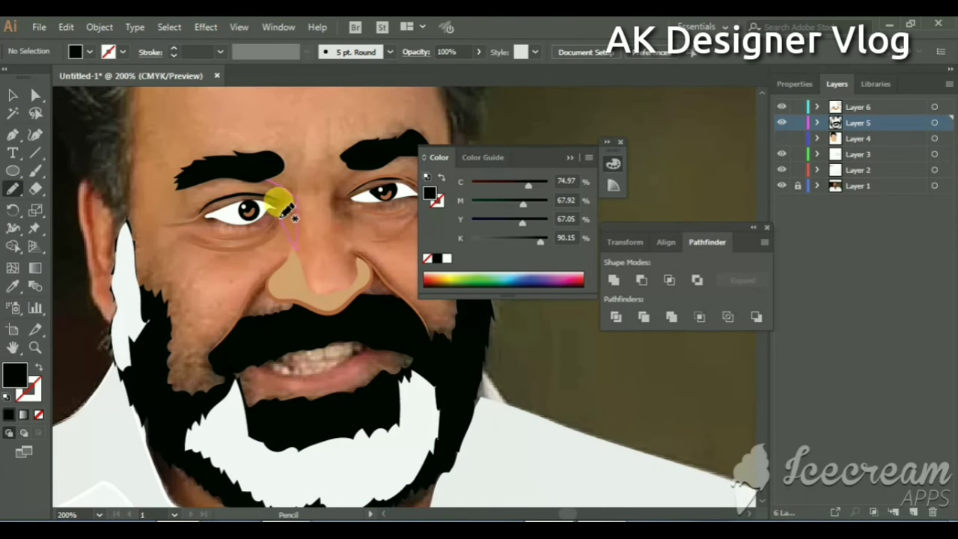
{"action": "scroll", "coordinate": [284, 183], "scroll_direction": "down", "scroll_amount": 3}
{"action": "scroll", "coordinate": [177, 205], "scroll_direction": "left", "scroll_amount": 3}
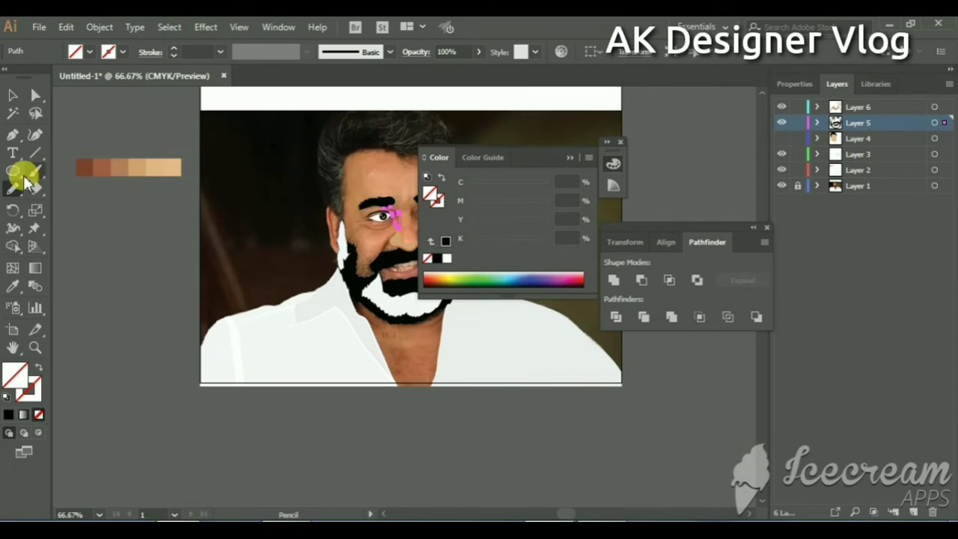
Step: Sample a tan skin tone and move the swatch strip onto the artboard's top edge
{"action": "left_click", "coordinate": [13, 286]}
{"action": "left_click", "coordinate": [146, 166]}
{"action": "scroll", "coordinate": [146, 166], "scroll_direction": "right", "scroll_amount": 1}
{"action": "left_click", "coordinate": [12, 94]}
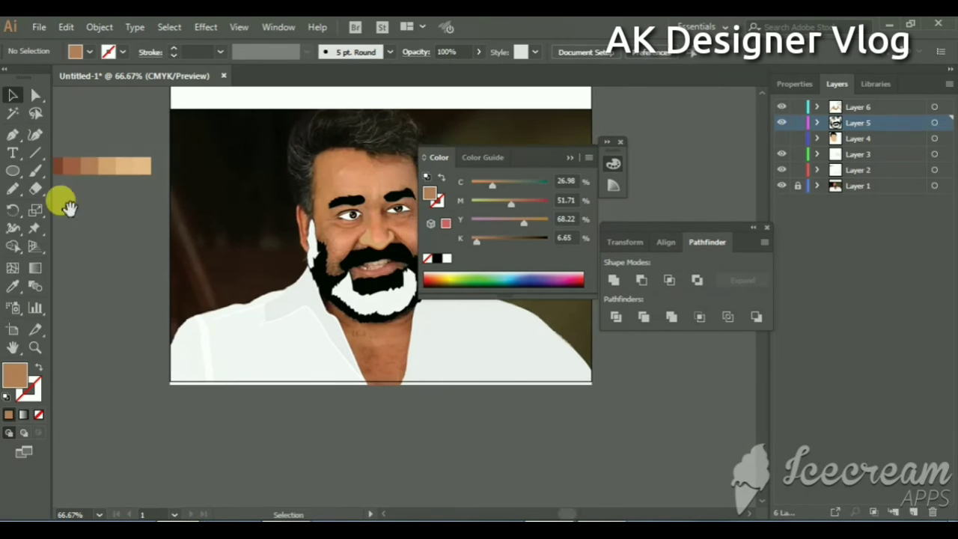
{"action": "scroll", "coordinate": [60, 201], "scroll_direction": "left", "scroll_amount": 2}
{"action": "mouse_move", "coordinate": [182, 162]}
{"action": "left_mouse_down"}
{"action": "mouse_move", "coordinate": [374, 123]}
{"action": "mouse_move", "coordinate": [374, 107]}
{"action": "left_mouse_up"}
{"action": "key", "text": "ctrl+plus"}
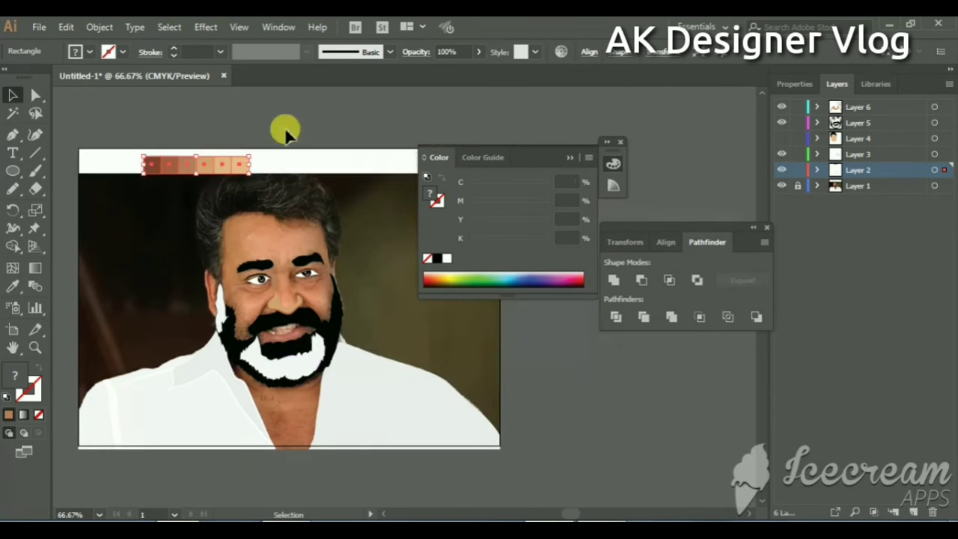
{"action": "left_click", "coordinate": [256, 383]}
{"action": "key", "text": "ctrl+plus"}
Step: Apply the sampled skin tan colour to the brow patch
{"action": "key", "text": "i"}
{"action": "scroll", "coordinate": [267, 199], "scroll_direction": "up", "scroll_amount": 1}
{"action": "scroll", "coordinate": [267, 199], "scroll_direction": "right", "scroll_amount": 2}
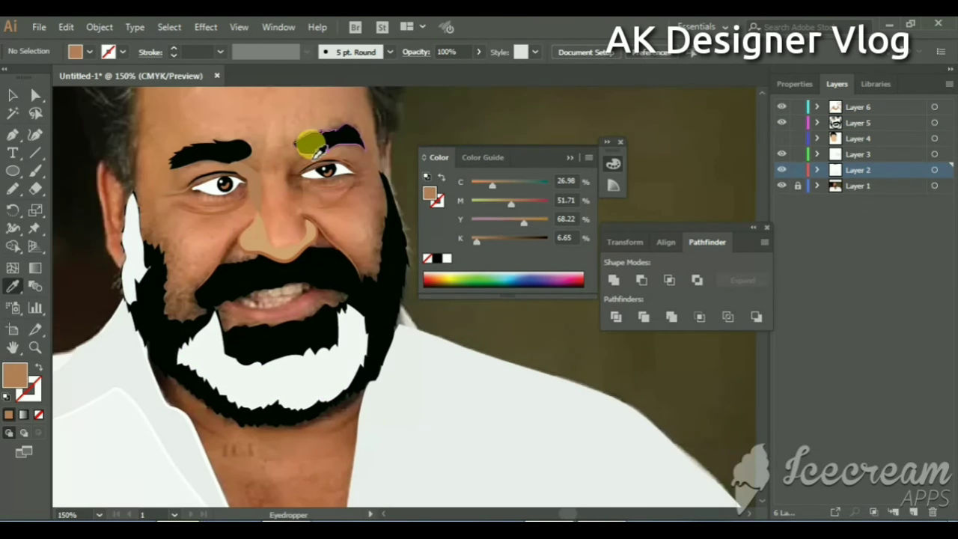
{"action": "left_click", "coordinate": [310, 139]}
{"action": "left_click", "coordinate": [282, 160]}
{"action": "left_click", "coordinate": [14, 195]}
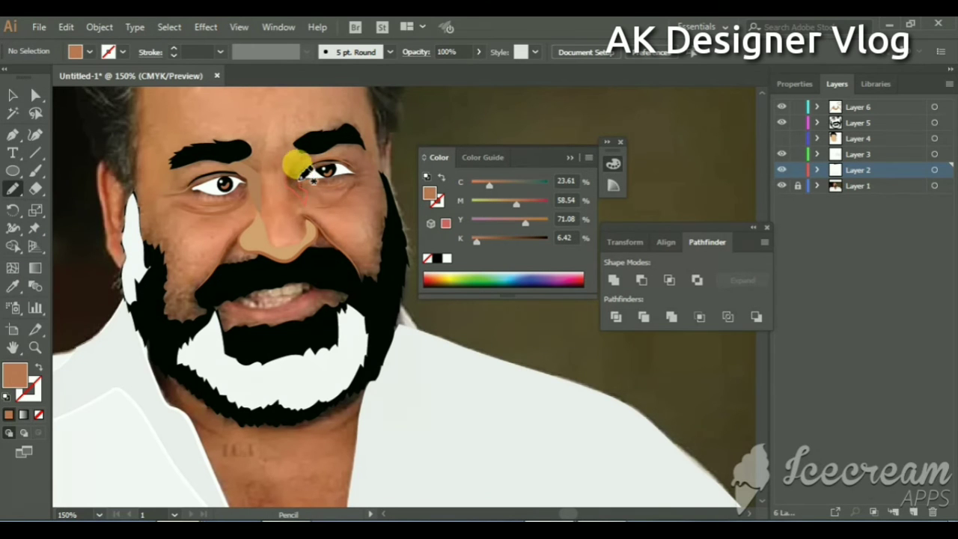
{"action": "left_click", "coordinate": [13, 285]}
{"action": "left_click", "coordinate": [250, 161]}
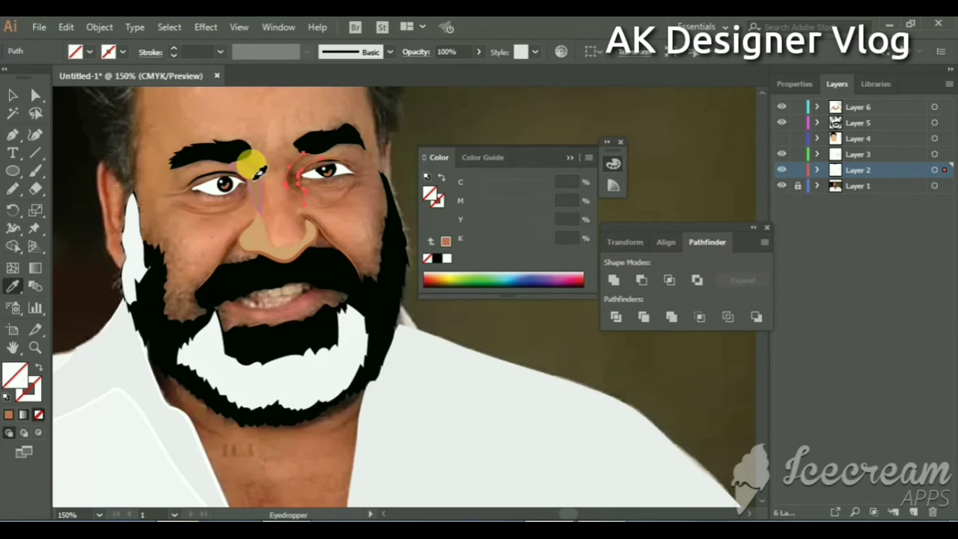
{"action": "left_click", "coordinate": [13, 95]}
{"action": "scroll", "coordinate": [187, 117], "scroll_direction": "up", "scroll_amount": 2}
Step: Outline the upper-left forehead and fill it with the light tan swatch
{"action": "left_click_drag", "start_coordinate": [258, 139], "coordinate": [183, 187]}
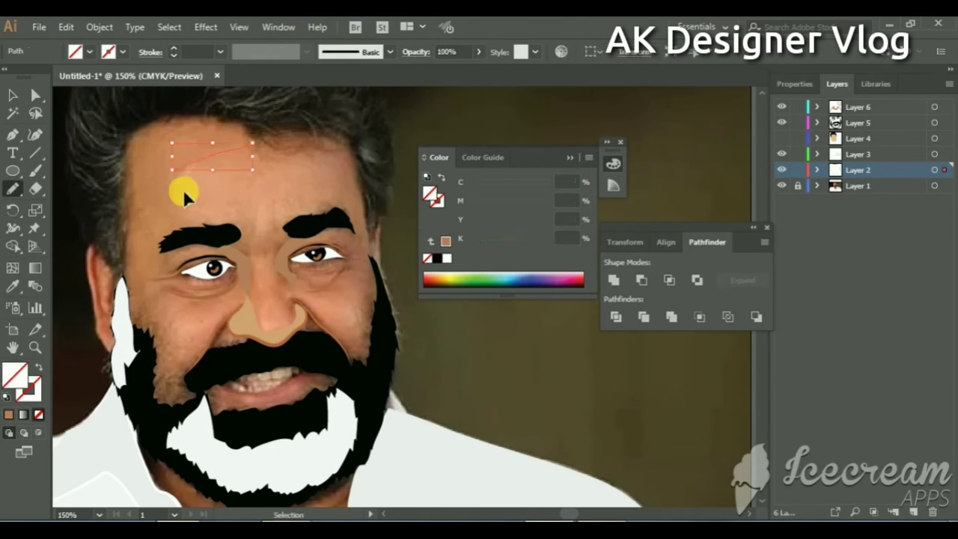
{"action": "key", "text": "n"}
{"action": "mouse_move", "coordinate": [249, 147]}
{"action": "left_mouse_down"}
{"action": "mouse_move", "coordinate": [187, 164]}
{"action": "mouse_move", "coordinate": [163, 241]}
{"action": "mouse_move", "coordinate": [132, 196]}
{"action": "mouse_move", "coordinate": [131, 151]}
{"action": "mouse_move", "coordinate": [183, 111]}
{"action": "mouse_move", "coordinate": [255, 125]}
{"action": "left_mouse_up"}
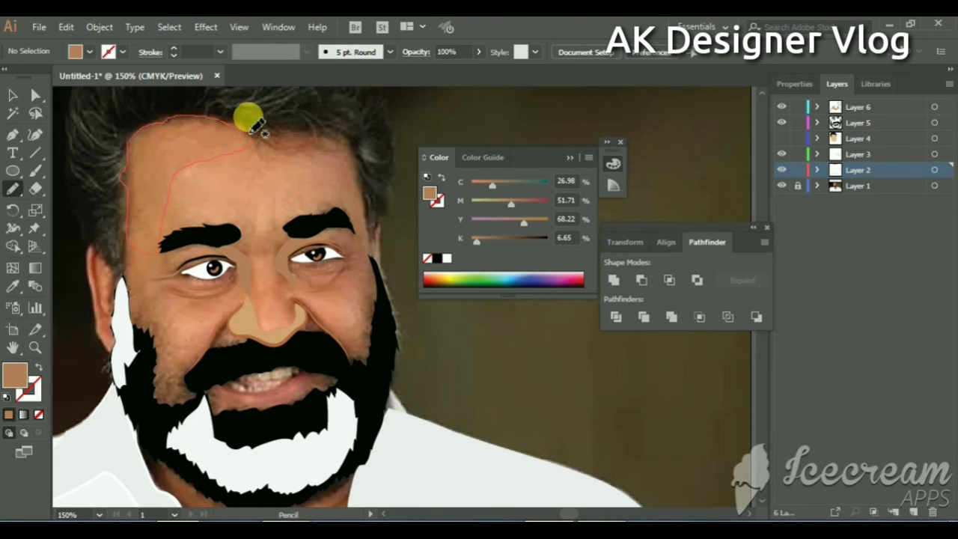
{"action": "key", "text": "ctrl+minus"}
{"action": "key", "text": "ctrl+minus"}
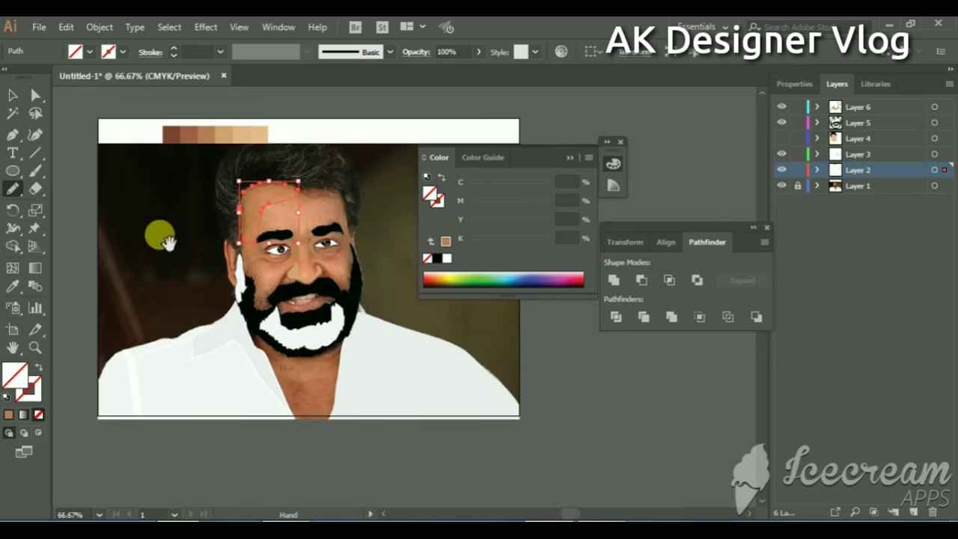
{"action": "left_click_drag", "start_coordinate": [160, 231], "coordinate": [243, 231]}
{"action": "left_click", "coordinate": [13, 286]}
{"action": "left_click", "coordinate": [329, 131]}
{"action": "key", "text": "v"}
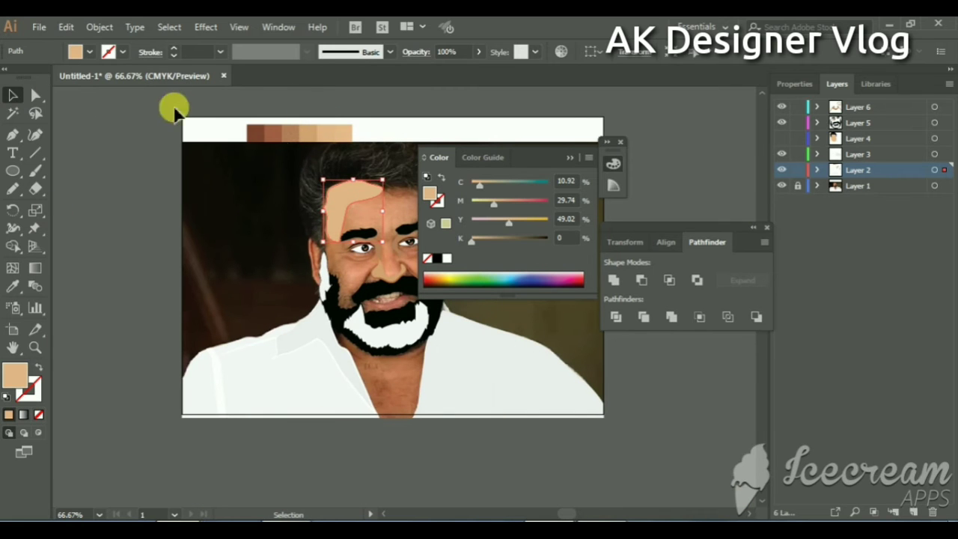
{"action": "key", "text": "ctrl+plus"}
{"action": "key", "text": "ctrl+plus"}
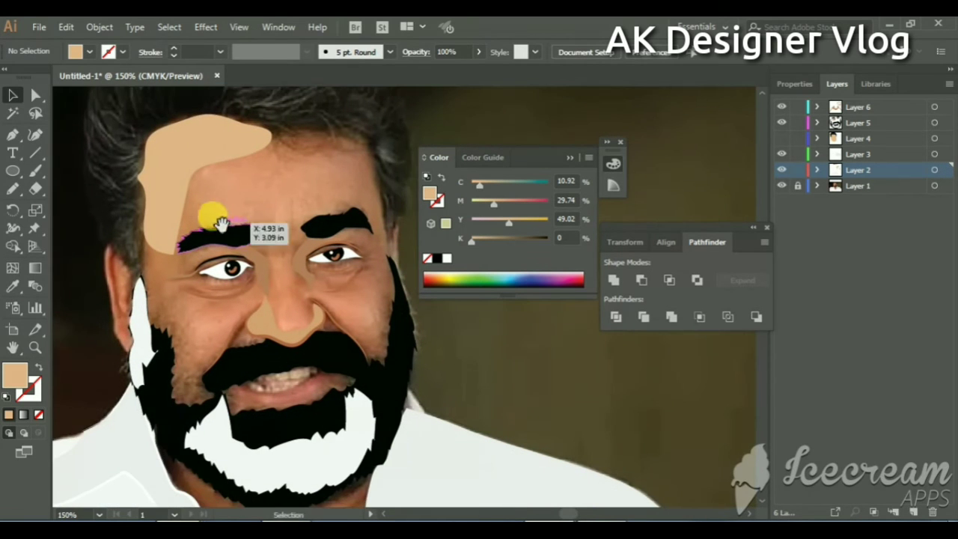
Step: Draw a short Pencil frown line between the eyebrows with an elliptical width profile and no fill
{"action": "left_click_drag", "start_coordinate": [254, 189], "coordinate": [169, 157]}
{"action": "left_click", "coordinate": [13, 189]}
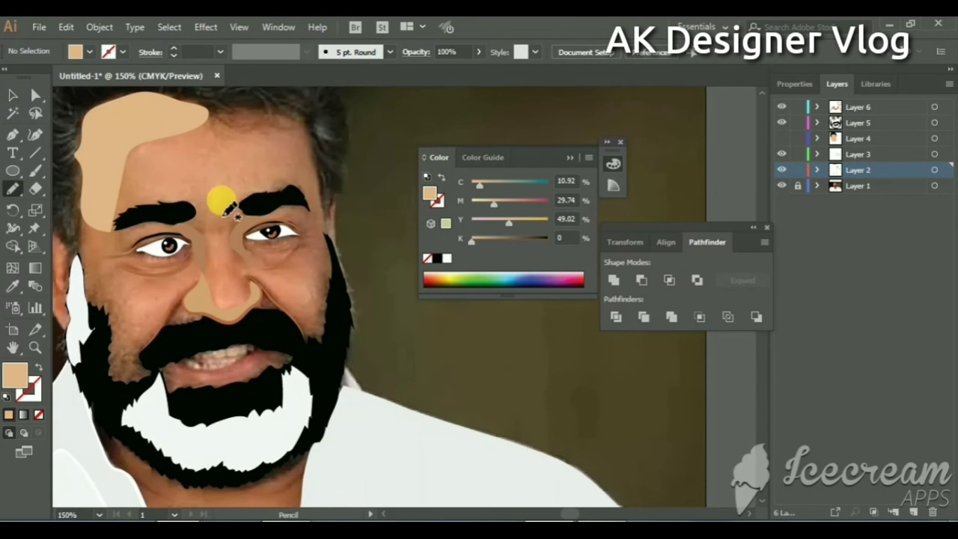
{"action": "left_click_drag", "start_coordinate": [227, 208], "coordinate": [224, 179]}
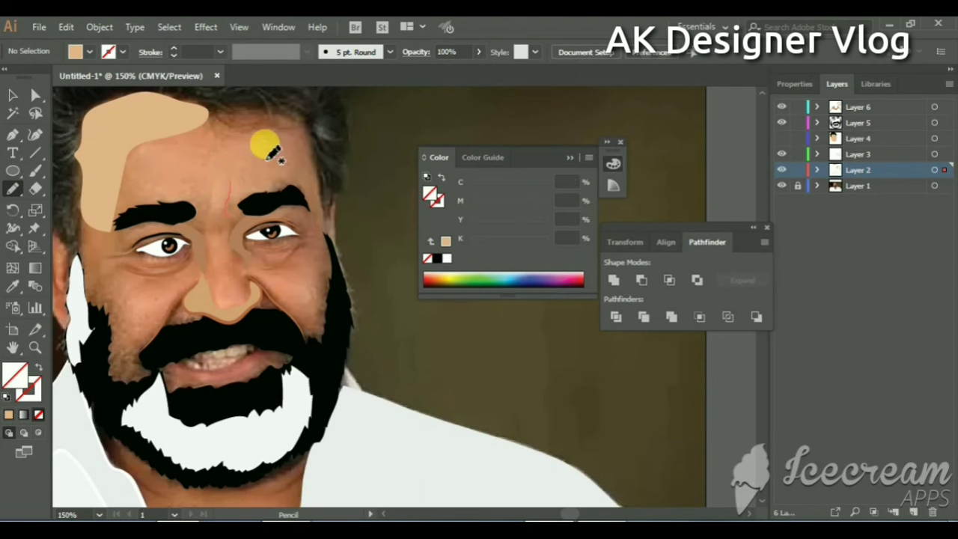
{"action": "left_click", "coordinate": [303, 51]}
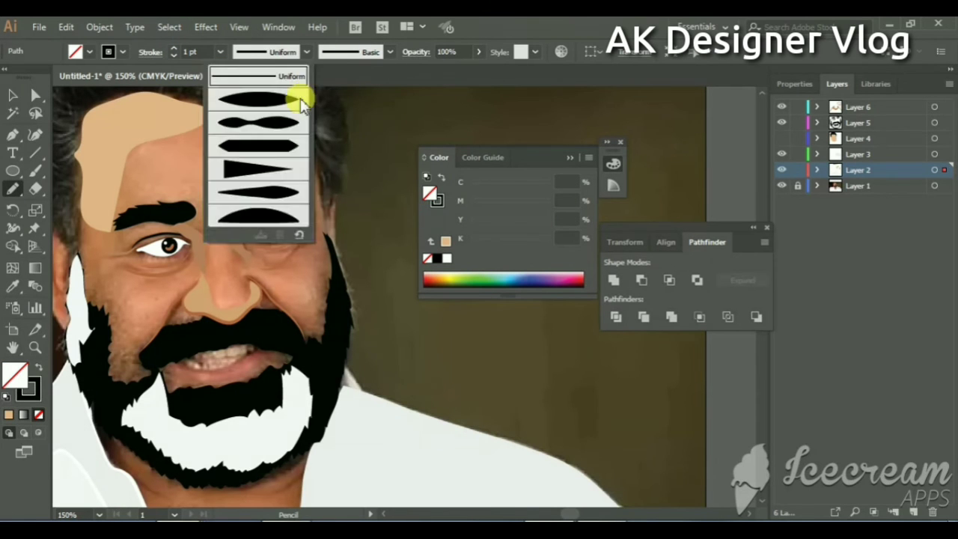
{"action": "left_click", "coordinate": [254, 107]}
{"action": "left_click", "coordinate": [8, 413]}
{"action": "left_click", "coordinate": [36, 368]}
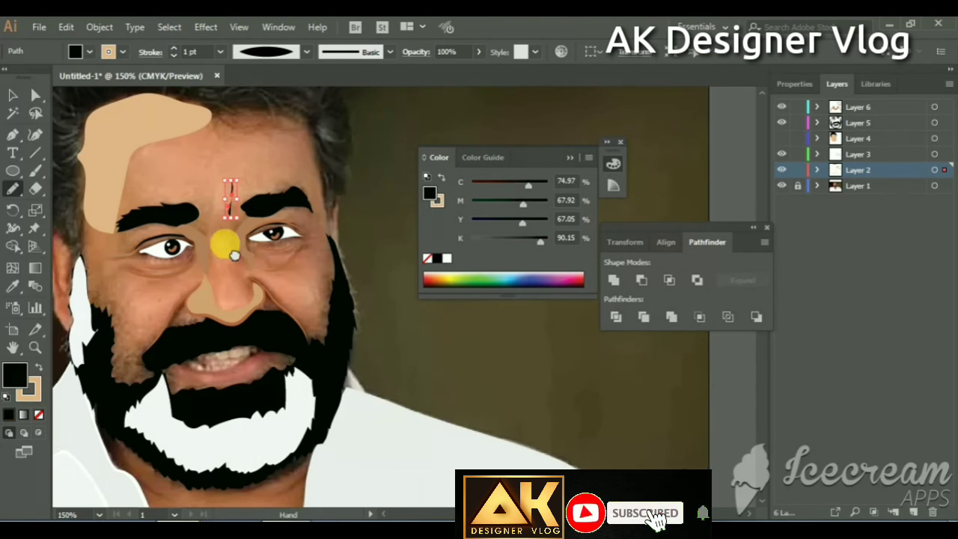
{"action": "left_click", "coordinate": [38, 414]}
Step: Give the frown line a tan stroke sampled from the skin swatches, 1 pt Uniform
{"action": "left_click", "coordinate": [13, 95]}
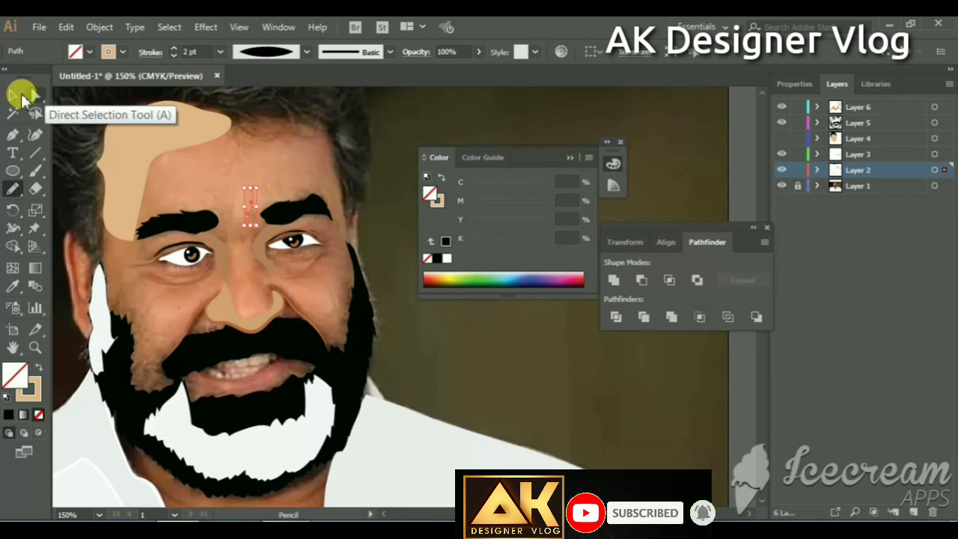
{"action": "key", "text": "ctrl+plus"}
{"action": "left_click", "coordinate": [422, 277]}
{"action": "left_click", "coordinate": [220, 200]}
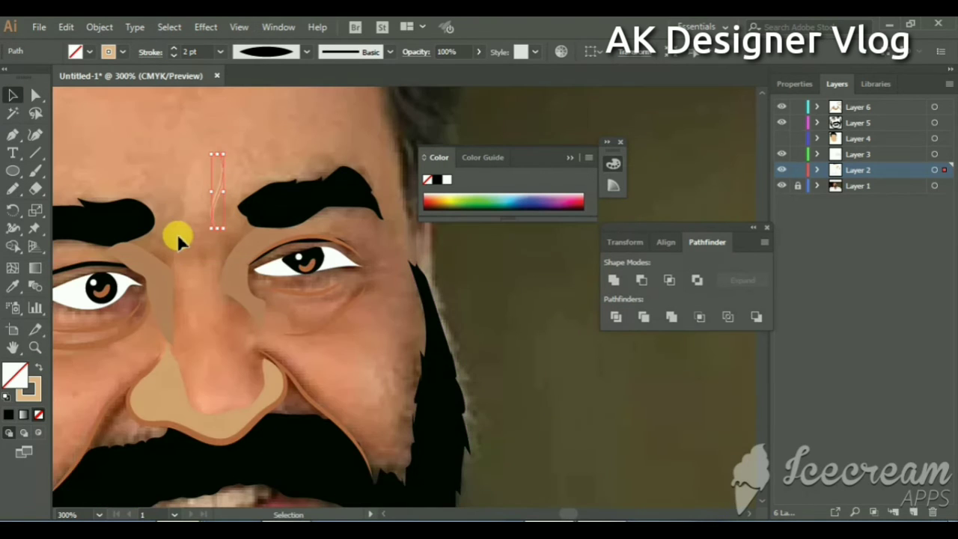
{"action": "key", "text": "ctrl+minus"}
{"action": "key", "text": "ctrl+minus"}
{"action": "key", "text": "ctrl+minus"}
{"action": "key", "text": "ctrl+minus"}
{"action": "left_click", "coordinate": [182, 169]}
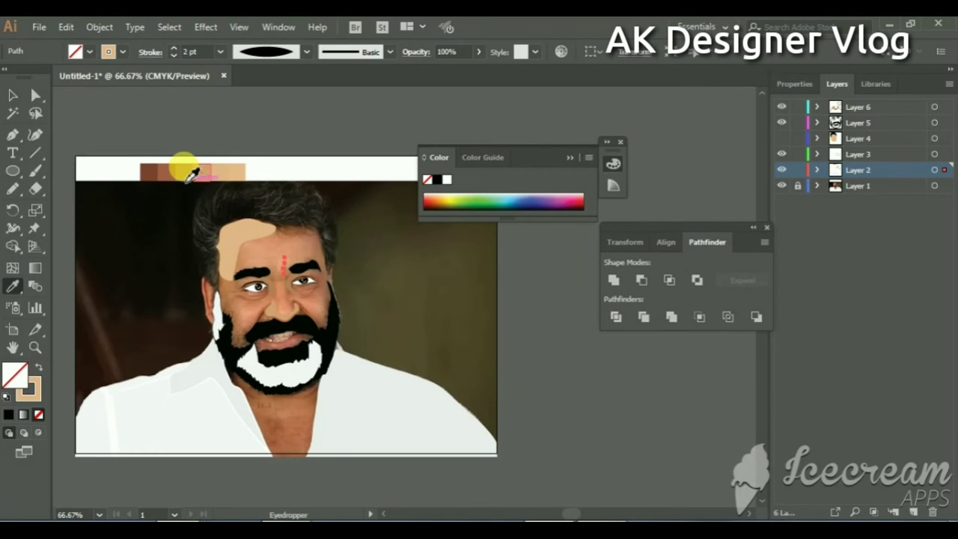
{"action": "left_click", "coordinate": [27, 97]}
{"action": "left_click", "coordinate": [38, 367]}
Step: Duplicate the wrinkle line just to its right and set the copy to 40% opacity
{"action": "key", "text": "ctrl+plus"}
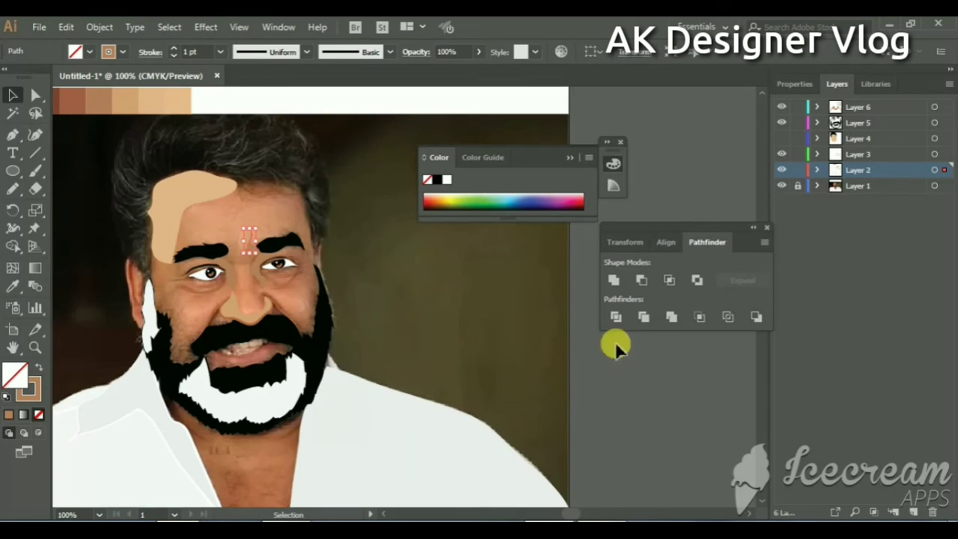
{"action": "key", "text": "ctrl+plus"}
{"action": "key", "text": "ctrl+plus"}
{"action": "key", "text": "ctrl+plus"}
{"action": "key", "text": "ctrl+shift+a"}
{"action": "left_click_drag", "start_coordinate": [265, 195], "coordinate": [264, 198]}
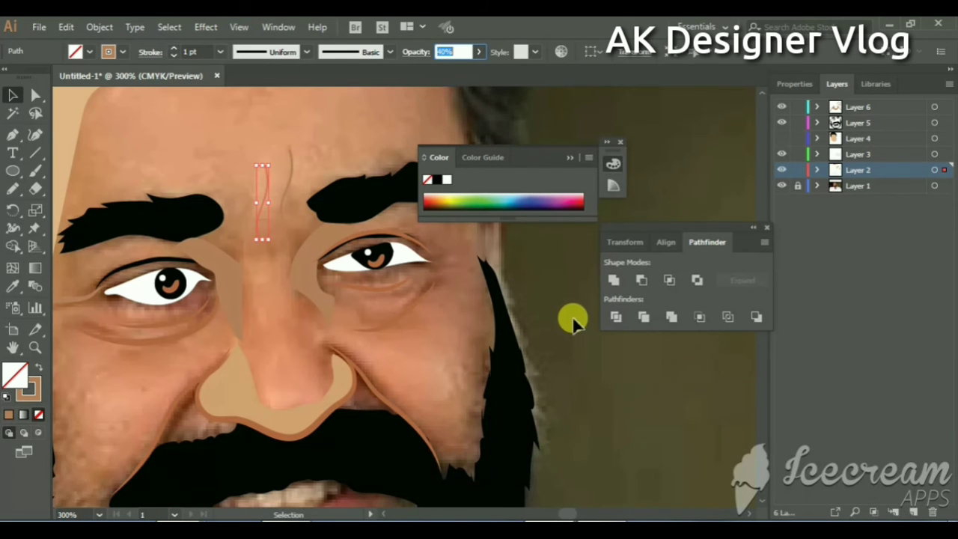
{"action": "key", "text": "ctrl+shift+a"}
{"action": "key", "text": "ctrl+minus"}
{"action": "left_click_drag", "start_coordinate": [562, 402], "coordinate": [395, 278]}
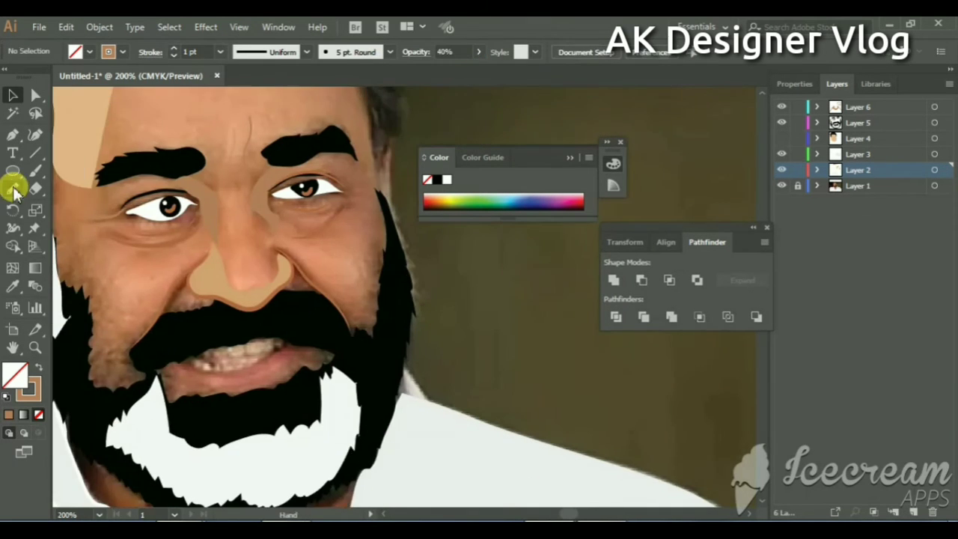
Step: Draw a Pencil line along the top of the right eyebrow to the temple in a sampled skin colour
{"action": "left_click", "coordinate": [13, 189]}
{"action": "scroll", "coordinate": [329, 280], "scroll_direction": "up", "scroll_amount": 4}
{"action": "scroll", "coordinate": [316, 225], "scroll_direction": "up", "scroll_amount": 1}
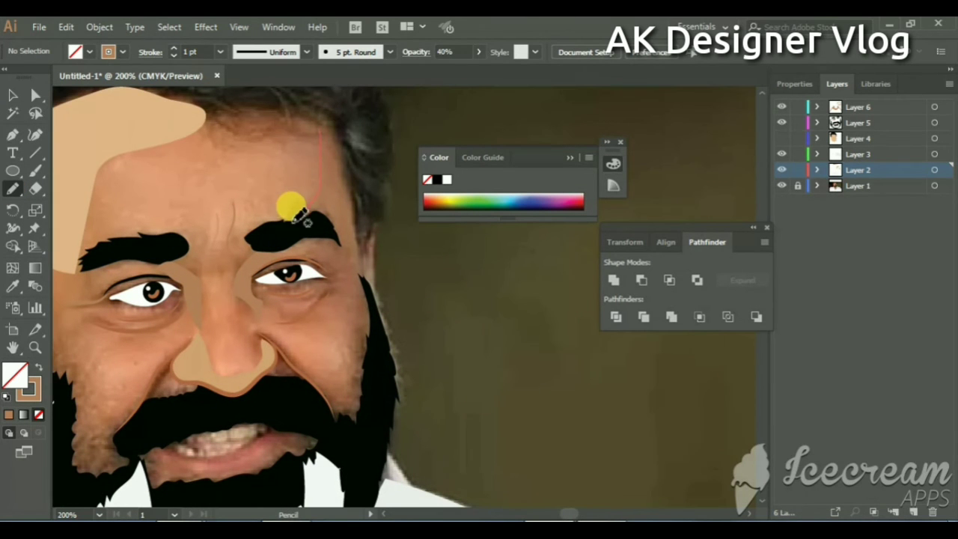
{"action": "mouse_move", "coordinate": [291, 211]}
{"action": "left_mouse_down"}
{"action": "mouse_move", "coordinate": [323, 225]}
{"action": "mouse_move", "coordinate": [359, 267]}
{"action": "mouse_move", "coordinate": [328, 109]}
{"action": "mouse_move", "coordinate": [319, 119]}
{"action": "left_mouse_up"}
{"action": "key", "text": "ctrl+1"}
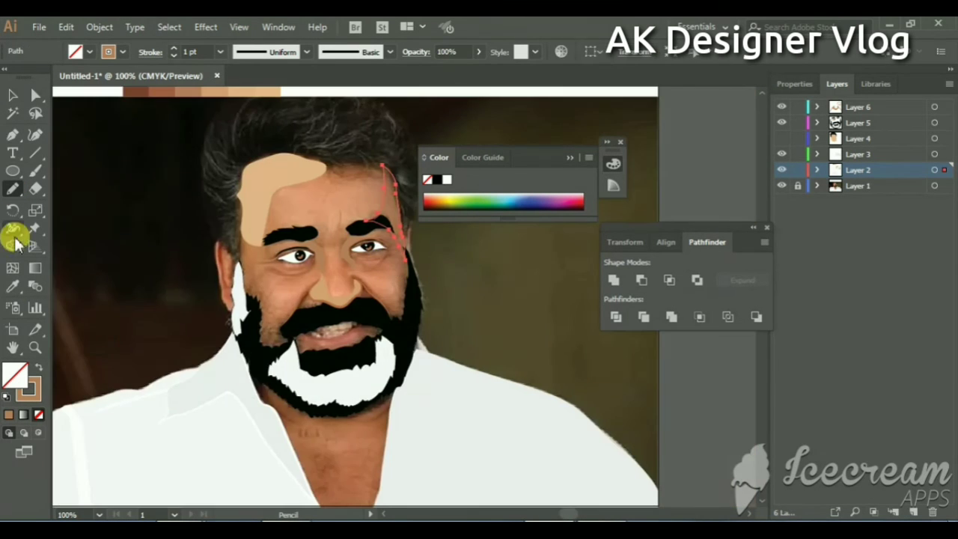
{"action": "left_click", "coordinate": [13, 286]}
{"action": "left_click", "coordinate": [264, 171]}
{"action": "left_click", "coordinate": [13, 94]}
Step: Delete the white beard shape and hide Layer 5 to reveal the photo
{"action": "scroll", "coordinate": [203, 246], "scroll_direction": "down", "scroll_amount": 3}
{"action": "scroll", "coordinate": [203, 246], "scroll_direction": "right", "scroll_amount": 2}
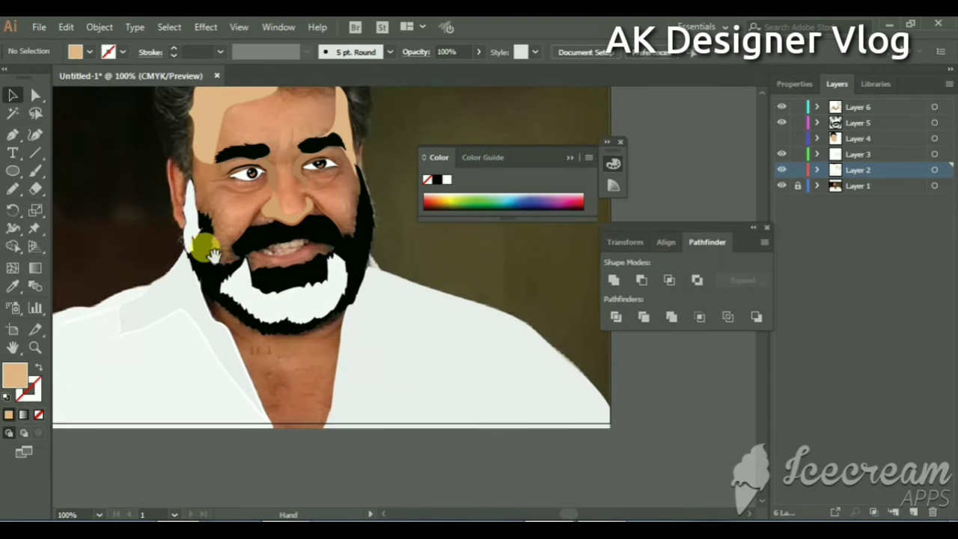
{"action": "left_click", "coordinate": [242, 301]}
{"action": "key", "text": "Delete"}
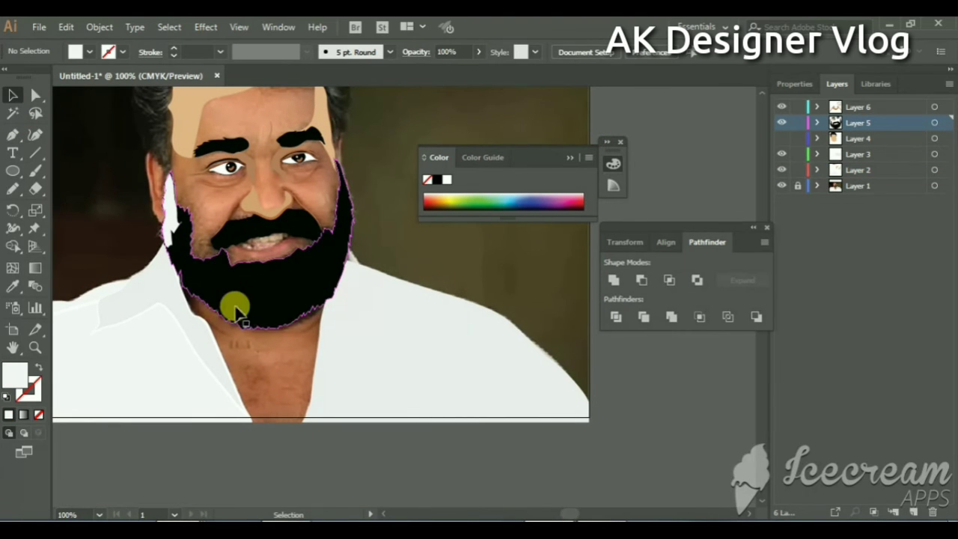
{"action": "left_click", "coordinate": [781, 122]}
Step: Add a new layer and draw a first short Pencil strand beside the mouth corner
{"action": "left_click", "coordinate": [13, 189]}
{"action": "scroll", "coordinate": [214, 293], "scroll_direction": "up", "scroll_amount": 1}
{"action": "scroll", "coordinate": [139, 156], "scroll_direction": "up", "scroll_amount": 1}
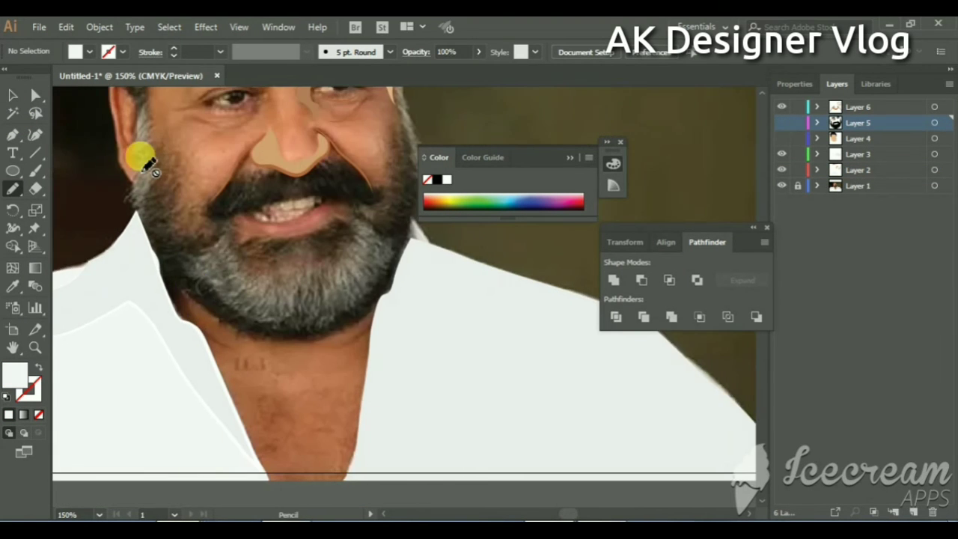
{"action": "scroll", "coordinate": [111, 125], "scroll_direction": "up", "scroll_amount": 1}
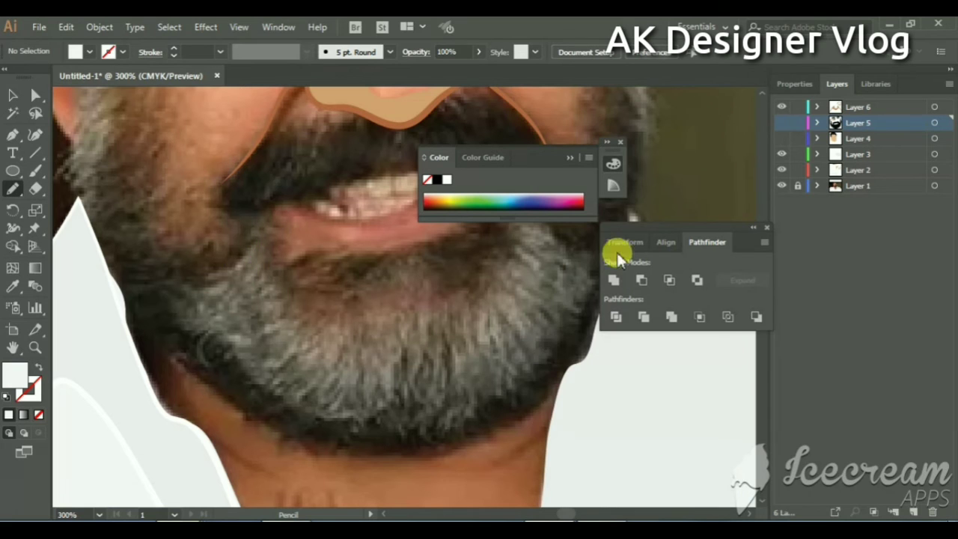
{"action": "left_click", "coordinate": [915, 513]}
{"action": "left_click_drag", "start_coordinate": [255, 236], "coordinate": [216, 289]}
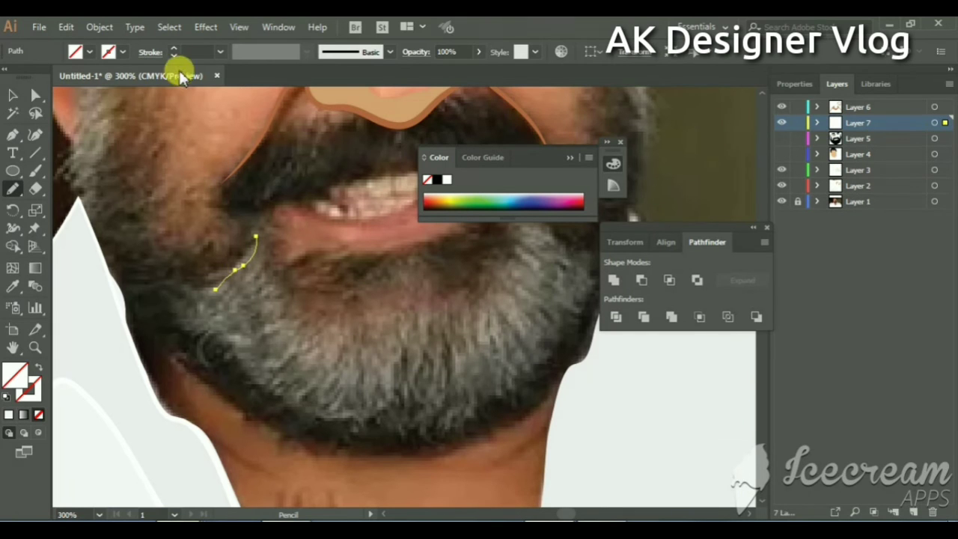
Step: Make the first strand a 1 pt white stroke with the tapered elliptical width profile
{"action": "left_click", "coordinate": [306, 52]}
{"action": "left_click", "coordinate": [266, 92]}
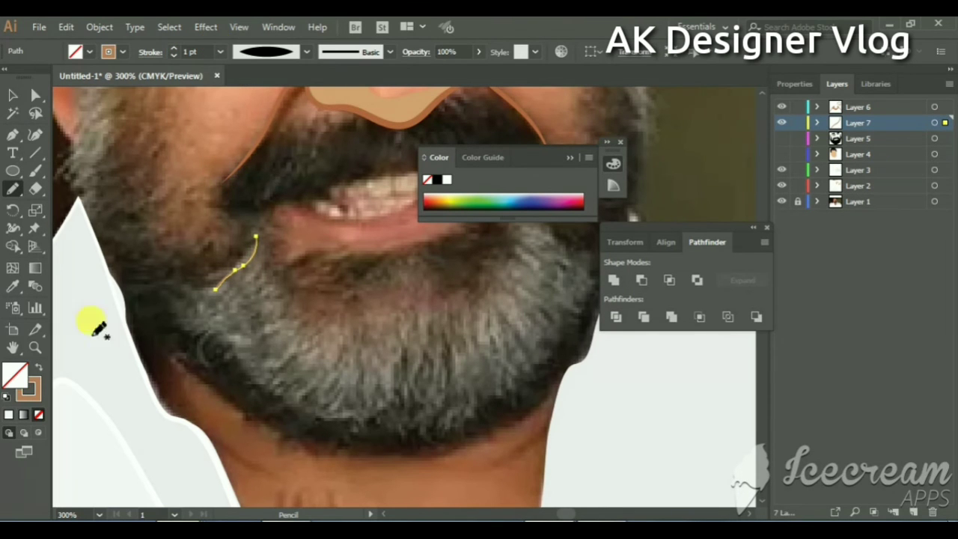
{"action": "left_click", "coordinate": [24, 386]}
{"action": "left_click_drag", "start_coordinate": [183, 316], "coordinate": [172, 289]}
{"action": "left_click", "coordinate": [34, 385]}
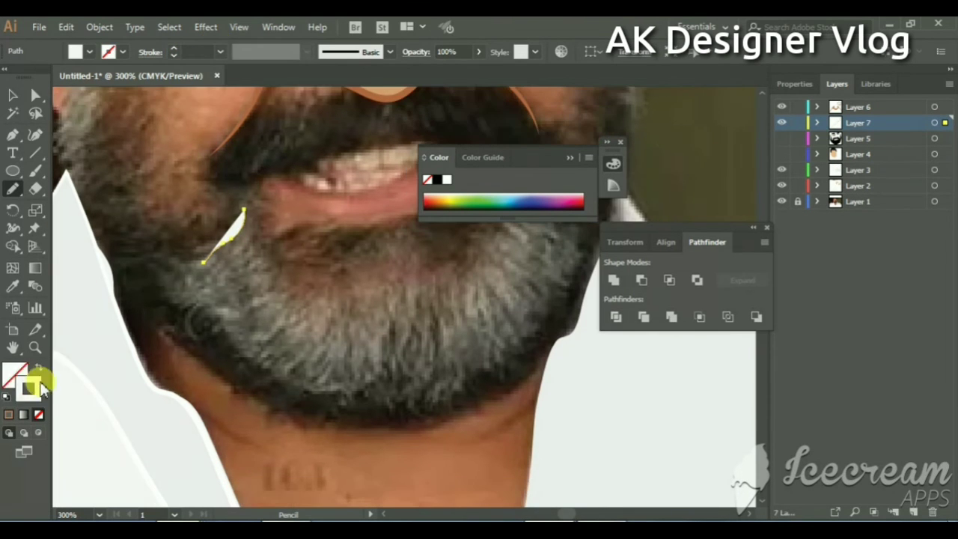
{"action": "left_click", "coordinate": [306, 52]}
{"action": "left_click", "coordinate": [285, 100]}
{"action": "key", "text": "v"}
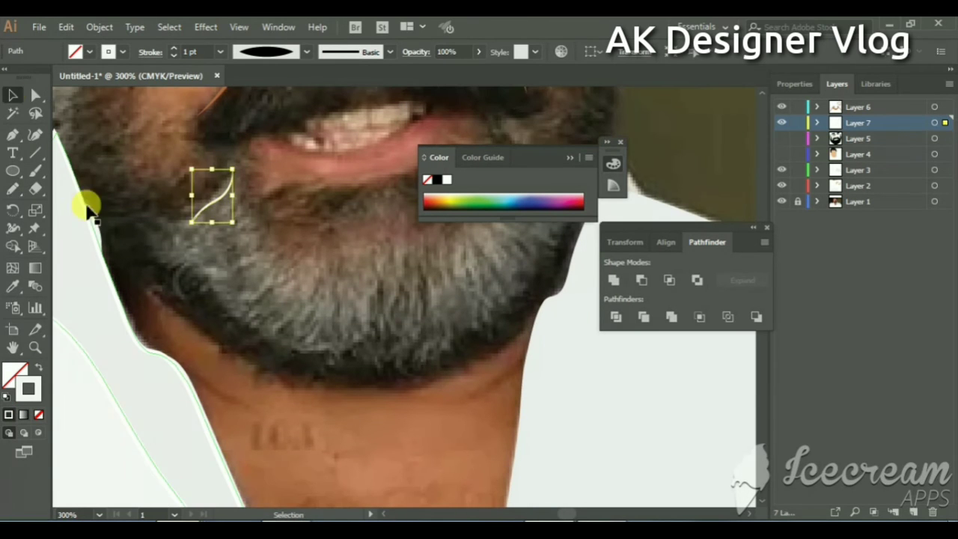
{"action": "left_click", "coordinate": [90, 202]}
Step: Draw a second white strand down the beard with a 2 pt tapered elliptical stroke
{"action": "left_click", "coordinate": [33, 204]}
{"action": "left_click_drag", "start_coordinate": [232, 175], "coordinate": [205, 241]}
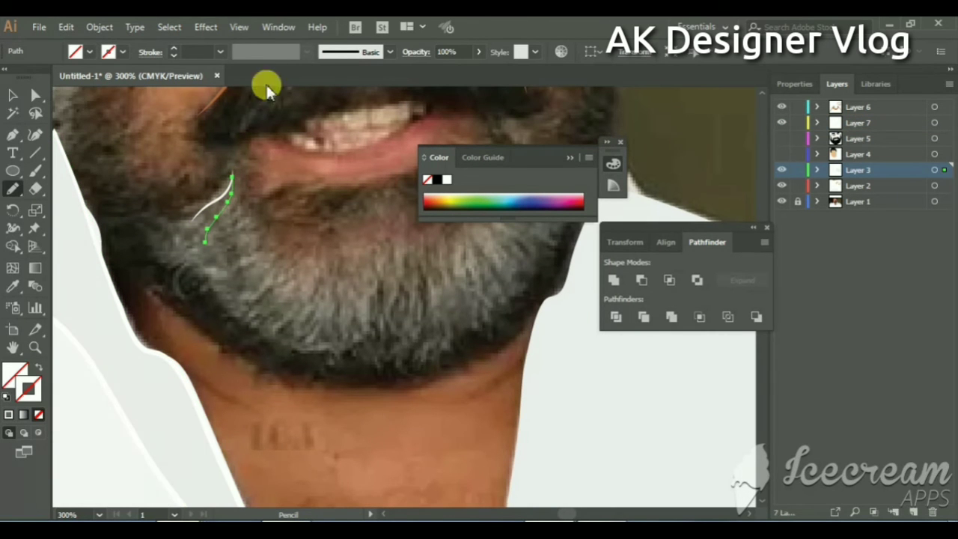
{"action": "left_click", "coordinate": [306, 52]}
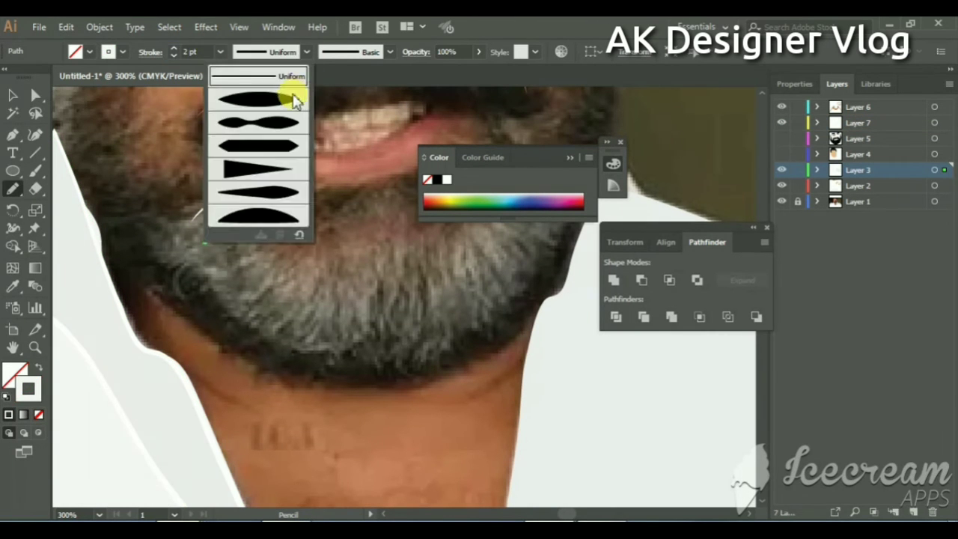
{"action": "left_click", "coordinate": [285, 100]}
{"action": "left_click", "coordinate": [13, 95]}
{"action": "left_click", "coordinate": [186, 142]}
{"action": "key", "text": "ctrl+plus"}
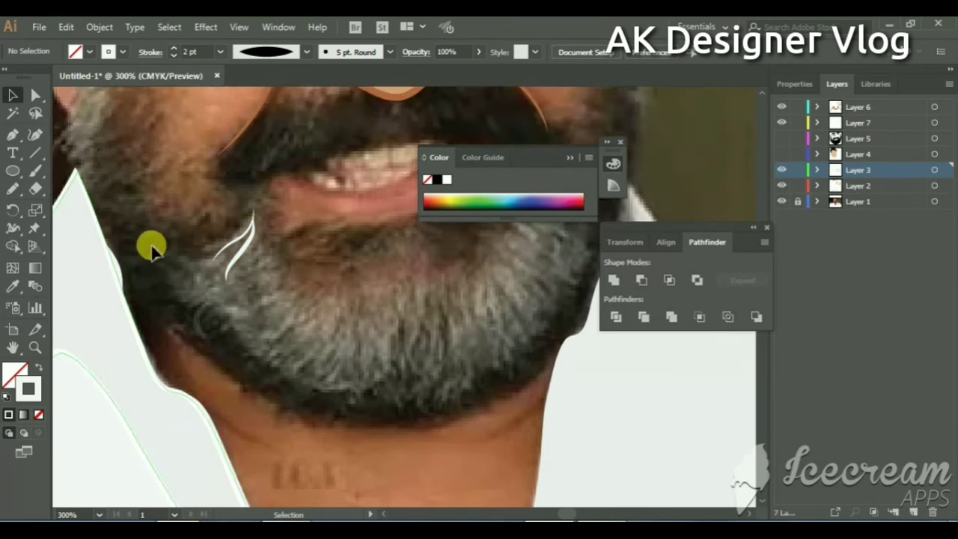
{"action": "left_click_drag", "start_coordinate": [75, 217], "coordinate": [88, 187]}
Step: Draw white Pencil hair strands across the centre and right side of the chin beard
{"action": "left_click", "coordinate": [13, 189]}
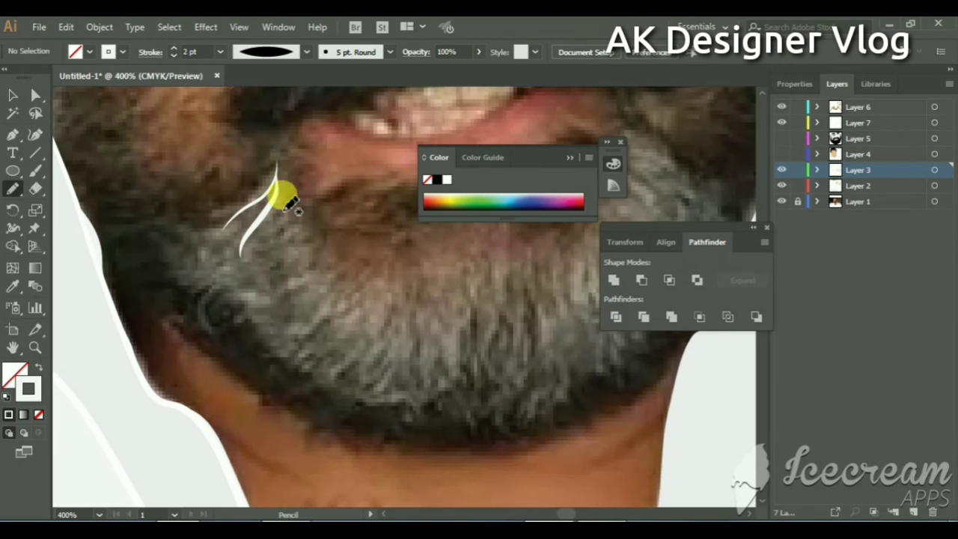
{"action": "mouse_move", "coordinate": [288, 184]}
{"action": "left_mouse_down"}
{"action": "mouse_move", "coordinate": [262, 259]}
{"action": "mouse_move", "coordinate": [303, 207]}
{"action": "mouse_move", "coordinate": [281, 289]}
{"action": "left_mouse_up"}
{"action": "mouse_move", "coordinate": [252, 241]}
{"action": "left_mouse_down"}
{"action": "mouse_move", "coordinate": [251, 297]}
{"action": "mouse_move", "coordinate": [214, 303]}
{"action": "mouse_move", "coordinate": [245, 306]}
{"action": "left_mouse_up"}
{"action": "mouse_move", "coordinate": [273, 255]}
{"action": "left_mouse_down"}
{"action": "mouse_move", "coordinate": [268, 324]}
{"action": "mouse_move", "coordinate": [261, 303]}
{"action": "left_mouse_up"}
{"action": "mouse_move", "coordinate": [306, 241]}
{"action": "left_mouse_down"}
{"action": "mouse_move", "coordinate": [309, 297]}
{"action": "mouse_move", "coordinate": [288, 288]}
{"action": "left_mouse_up"}
{"action": "left_click_drag", "start_coordinate": [303, 243], "coordinate": [291, 351]}
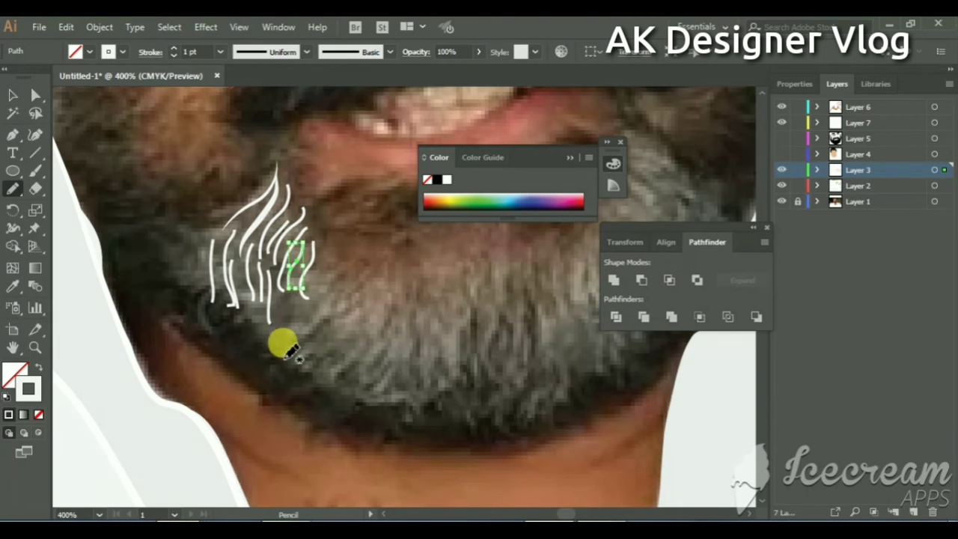
{"action": "left_click_drag", "start_coordinate": [266, 278], "coordinate": [257, 341]}
{"action": "mouse_move", "coordinate": [288, 300]}
{"action": "left_mouse_down"}
{"action": "mouse_move", "coordinate": [279, 351]}
{"action": "mouse_move", "coordinate": [303, 351]}
{"action": "left_mouse_up"}
{"action": "mouse_move", "coordinate": [322, 279]}
{"action": "left_mouse_down"}
{"action": "mouse_move", "coordinate": [318, 343]}
{"action": "mouse_move", "coordinate": [324, 315]}
{"action": "left_mouse_up"}
{"action": "left_click_drag", "start_coordinate": [352, 286], "coordinate": [335, 333]}
{"action": "mouse_move", "coordinate": [378, 301]}
{"action": "left_mouse_down"}
{"action": "mouse_move", "coordinate": [358, 366]}
{"action": "mouse_move", "coordinate": [321, 382]}
{"action": "left_mouse_up"}
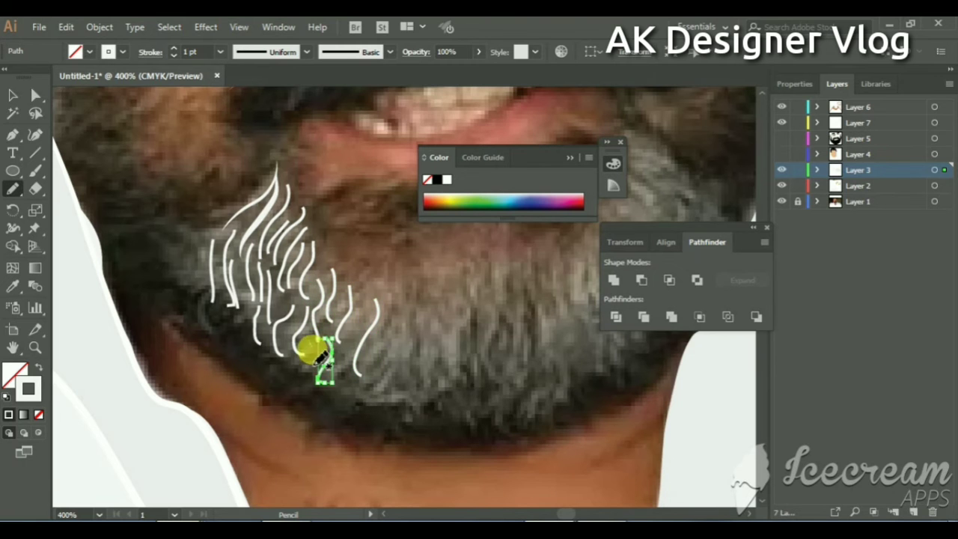
{"action": "mouse_move", "coordinate": [340, 321]}
{"action": "left_mouse_down"}
{"action": "mouse_move", "coordinate": [330, 378]}
{"action": "mouse_move", "coordinate": [345, 374]}
{"action": "left_mouse_up"}
{"action": "left_click_drag", "start_coordinate": [393, 314], "coordinate": [410, 397]}
{"action": "left_click_drag", "start_coordinate": [410, 299], "coordinate": [413, 365]}
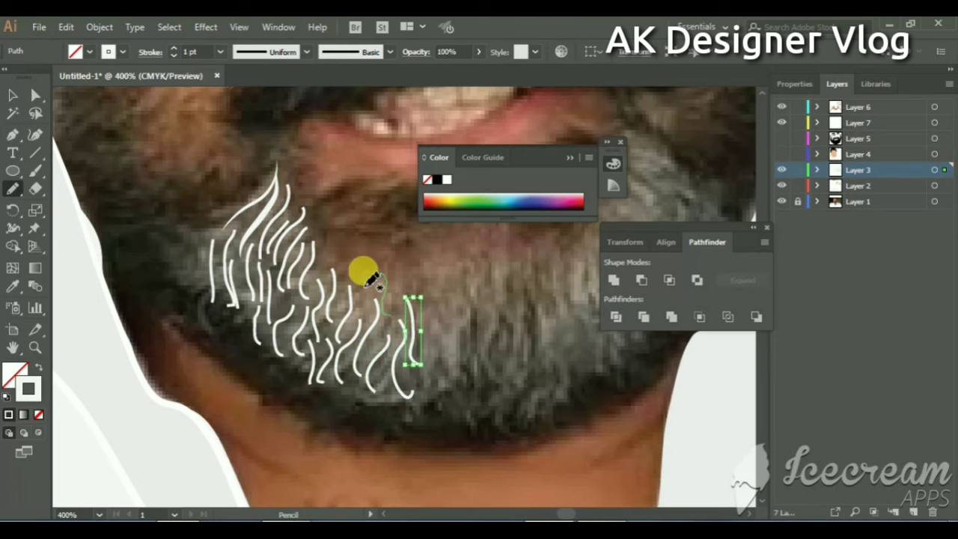
{"action": "left_click_drag", "start_coordinate": [367, 283], "coordinate": [365, 326]}
{"action": "left_click_drag", "start_coordinate": [434, 300], "coordinate": [448, 393]}
{"action": "left_click_drag", "start_coordinate": [465, 322], "coordinate": [487, 372]}
{"action": "mouse_move", "coordinate": [462, 287]}
{"action": "left_mouse_down"}
{"action": "mouse_move", "coordinate": [467, 352]}
{"action": "mouse_move", "coordinate": [495, 351]}
{"action": "left_mouse_up"}
{"action": "mouse_move", "coordinate": [526, 292]}
{"action": "left_mouse_down"}
{"action": "mouse_move", "coordinate": [524, 353]}
{"action": "mouse_move", "coordinate": [442, 393]}
{"action": "left_mouse_up"}
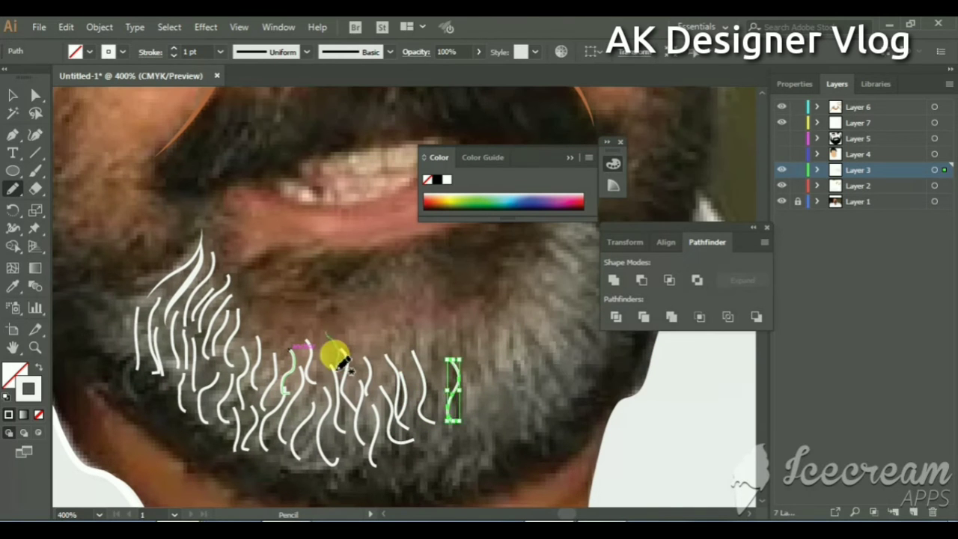
Step: Add more white strands along the beard's lower edge and left side
{"action": "mouse_move", "coordinate": [355, 338]}
{"action": "left_mouse_down"}
{"action": "mouse_move", "coordinate": [365, 386]}
{"action": "mouse_move", "coordinate": [385, 385]}
{"action": "left_mouse_up"}
{"action": "left_click_drag", "start_coordinate": [403, 340], "coordinate": [410, 386]}
{"action": "left_click_drag", "start_coordinate": [307, 393], "coordinate": [299, 426]}
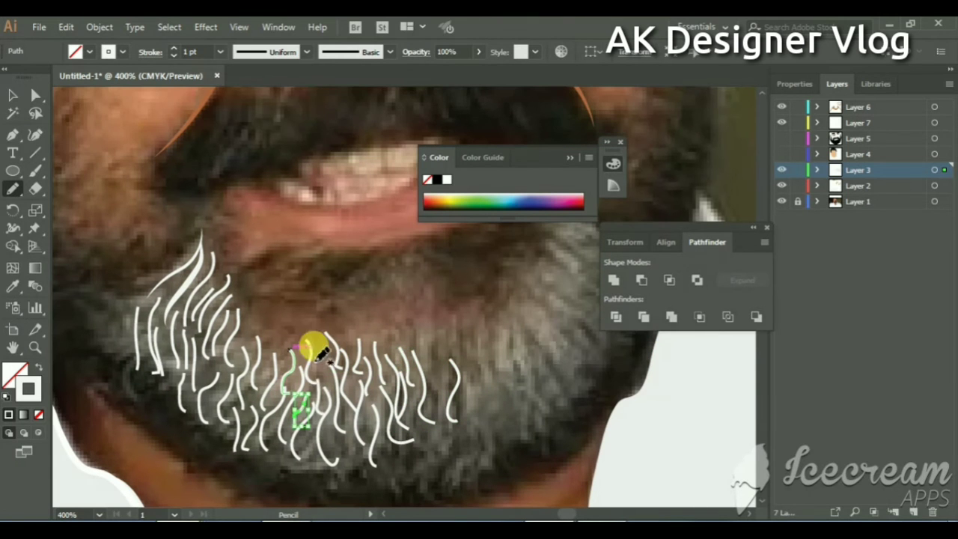
{"action": "mouse_move", "coordinate": [321, 353]}
{"action": "left_mouse_down"}
{"action": "mouse_move", "coordinate": [323, 395]}
{"action": "mouse_move", "coordinate": [274, 345]}
{"action": "left_mouse_up"}
{"action": "left_click_drag", "start_coordinate": [139, 365], "coordinate": [146, 393]}
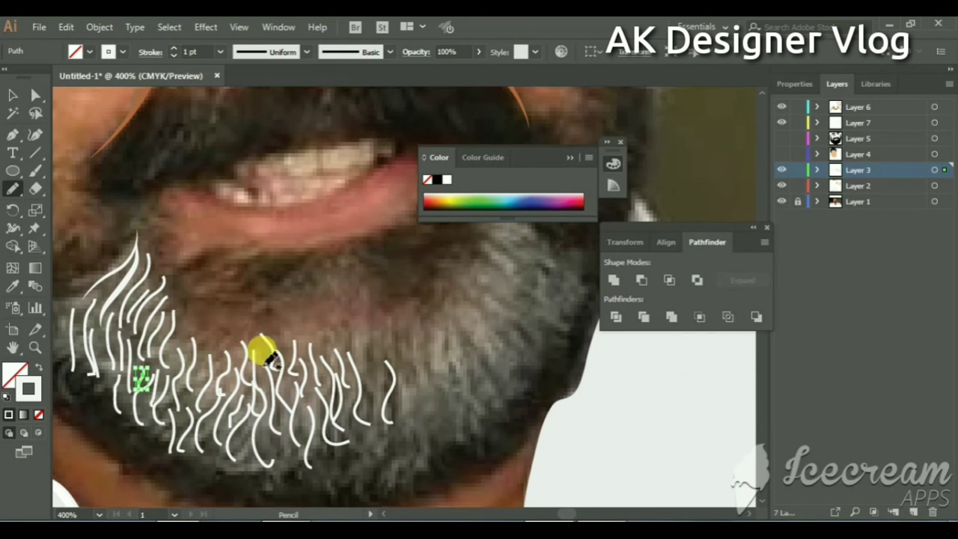
{"action": "left_click_drag", "start_coordinate": [367, 367], "coordinate": [285, 341]}
{"action": "mouse_move", "coordinate": [306, 404]}
{"action": "left_mouse_down"}
{"action": "mouse_move", "coordinate": [303, 433]}
{"action": "mouse_move", "coordinate": [258, 457]}
{"action": "left_mouse_up"}
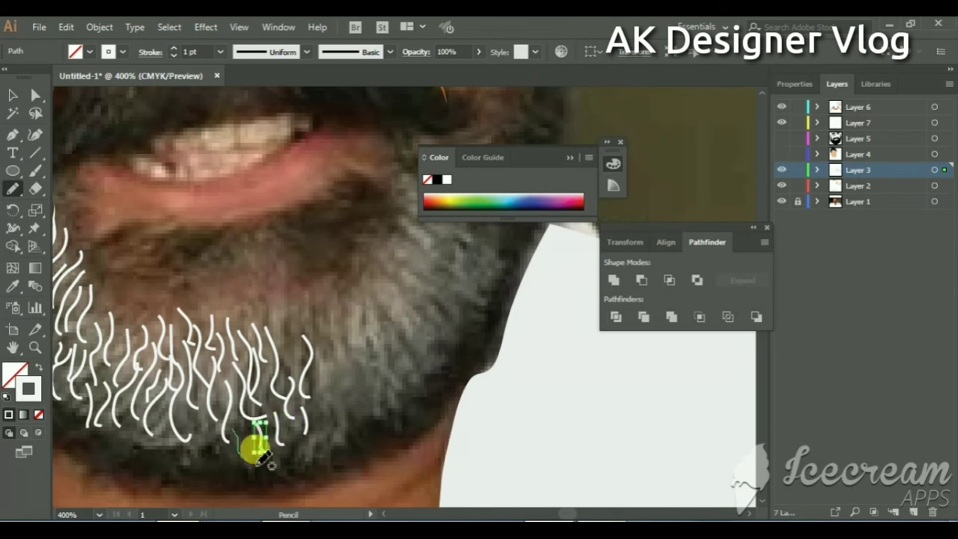
{"action": "left_click_drag", "start_coordinate": [238, 425], "coordinate": [241, 456]}
{"action": "mouse_move", "coordinate": [191, 415]}
{"action": "left_mouse_down"}
{"action": "mouse_move", "coordinate": [187, 446]}
{"action": "mouse_move", "coordinate": [166, 449]}
{"action": "left_mouse_up"}
{"action": "left_click_drag", "start_coordinate": [154, 416], "coordinate": [158, 448]}
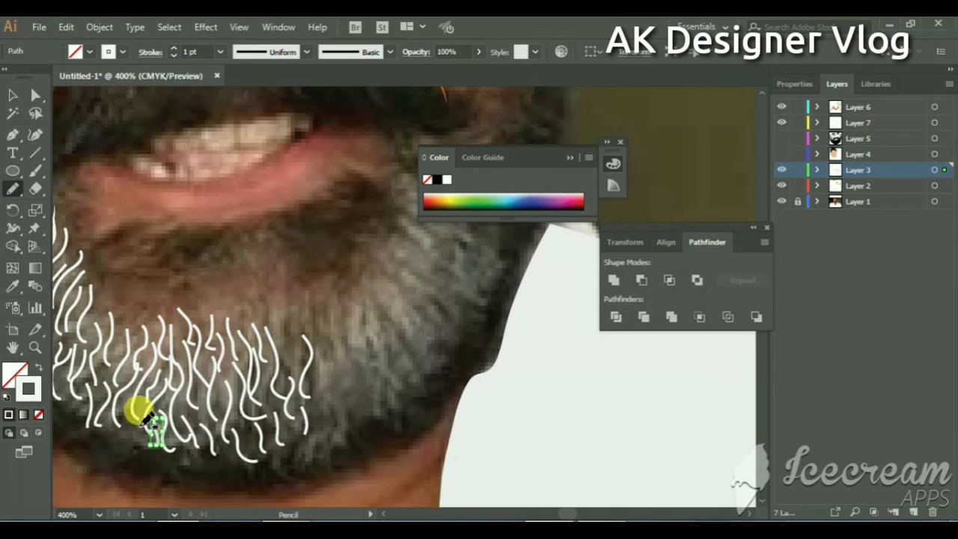
{"action": "left_click_drag", "start_coordinate": [327, 404], "coordinate": [320, 351]}
{"action": "mouse_move", "coordinate": [318, 303]}
{"action": "left_mouse_down"}
{"action": "mouse_move", "coordinate": [335, 344]}
{"action": "mouse_move", "coordinate": [363, 371]}
{"action": "mouse_move", "coordinate": [348, 415]}
{"action": "left_mouse_up"}
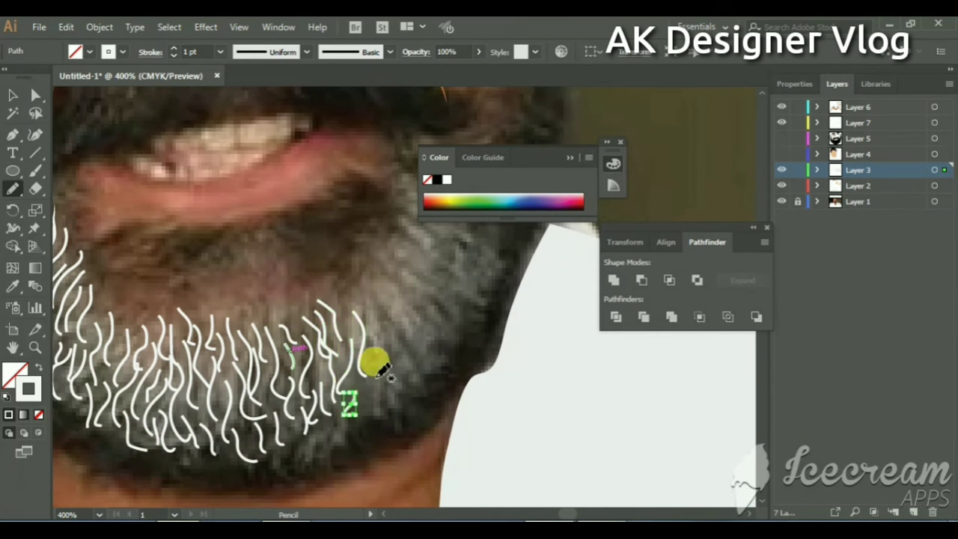
{"action": "left_click_drag", "start_coordinate": [378, 367], "coordinate": [300, 374]}
Step: Fill in the upper chin beard with more white strands and start strands on the left cheek
{"action": "mouse_move", "coordinate": [318, 318]}
{"action": "left_mouse_down"}
{"action": "mouse_move", "coordinate": [315, 382]}
{"action": "mouse_move", "coordinate": [338, 353]}
{"action": "left_mouse_up"}
{"action": "left_click_drag", "start_coordinate": [308, 293], "coordinate": [362, 338]}
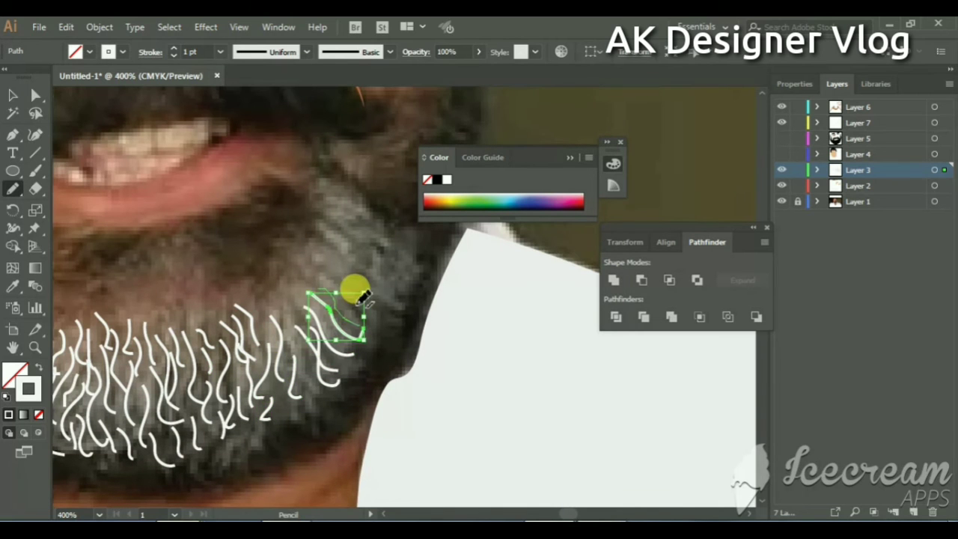
{"action": "mouse_move", "coordinate": [289, 293]}
{"action": "left_mouse_down"}
{"action": "mouse_move", "coordinate": [244, 326]}
{"action": "mouse_move", "coordinate": [321, 341]}
{"action": "left_mouse_up"}
{"action": "mouse_move", "coordinate": [348, 278]}
{"action": "left_mouse_down"}
{"action": "mouse_move", "coordinate": [322, 303]}
{"action": "mouse_move", "coordinate": [284, 309]}
{"action": "left_mouse_up"}
{"action": "left_click_drag", "start_coordinate": [277, 251], "coordinate": [297, 276]}
{"action": "mouse_move", "coordinate": [327, 232]}
{"action": "left_mouse_down"}
{"action": "mouse_move", "coordinate": [284, 289]}
{"action": "mouse_move", "coordinate": [295, 318]}
{"action": "left_mouse_up"}
{"action": "mouse_move", "coordinate": [258, 276]}
{"action": "left_mouse_down"}
{"action": "mouse_move", "coordinate": [281, 307]}
{"action": "mouse_move", "coordinate": [252, 359]}
{"action": "left_mouse_up"}
{"action": "mouse_move", "coordinate": [288, 283]}
{"action": "left_mouse_down"}
{"action": "mouse_move", "coordinate": [303, 332]}
{"action": "mouse_move", "coordinate": [425, 251]}
{"action": "left_mouse_up"}
{"action": "mouse_move", "coordinate": [321, 288]}
{"action": "left_mouse_down"}
{"action": "mouse_move", "coordinate": [303, 330]}
{"action": "mouse_move", "coordinate": [299, 297]}
{"action": "left_mouse_up"}
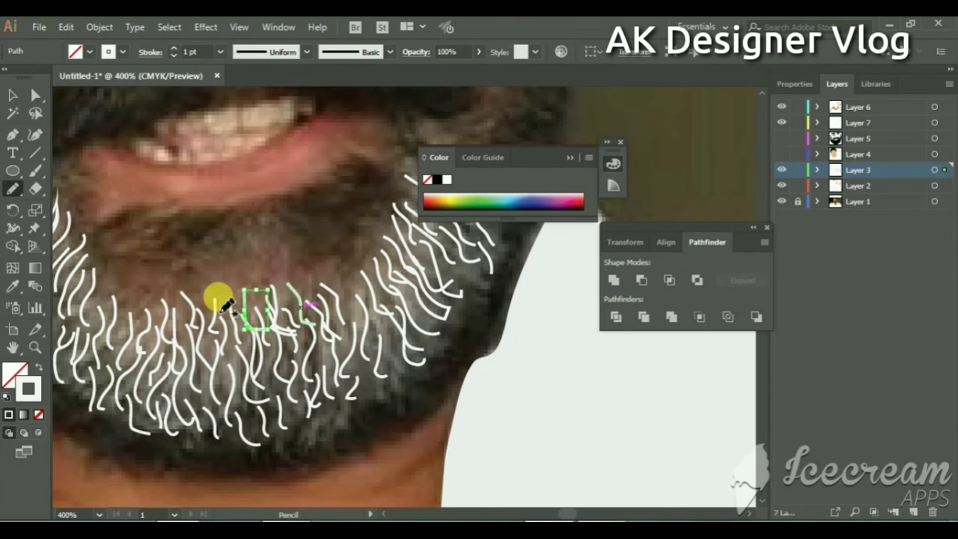
{"action": "left_click_drag", "start_coordinate": [224, 359], "coordinate": [219, 404]}
{"action": "mouse_move", "coordinate": [382, 371]}
{"action": "left_mouse_down"}
{"action": "mouse_move", "coordinate": [368, 310]}
{"action": "mouse_move", "coordinate": [346, 323]}
{"action": "left_mouse_up"}
{"action": "mouse_move", "coordinate": [447, 275]}
{"action": "left_mouse_down"}
{"action": "mouse_move", "coordinate": [349, 298]}
{"action": "mouse_move", "coordinate": [292, 216]}
{"action": "mouse_move", "coordinate": [299, 267]}
{"action": "mouse_move", "coordinate": [329, 292]}
{"action": "left_mouse_up"}
{"action": "key", "text": "ctrl+minus"}
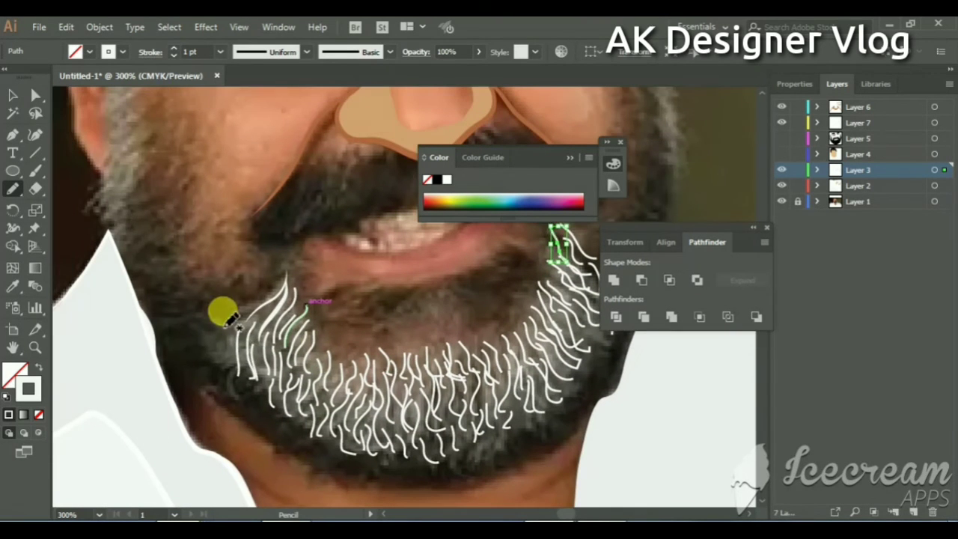
{"action": "mouse_move", "coordinate": [222, 314]}
{"action": "left_mouse_down"}
{"action": "mouse_move", "coordinate": [227, 365]}
{"action": "mouse_move", "coordinate": [232, 318]}
{"action": "left_mouse_up"}
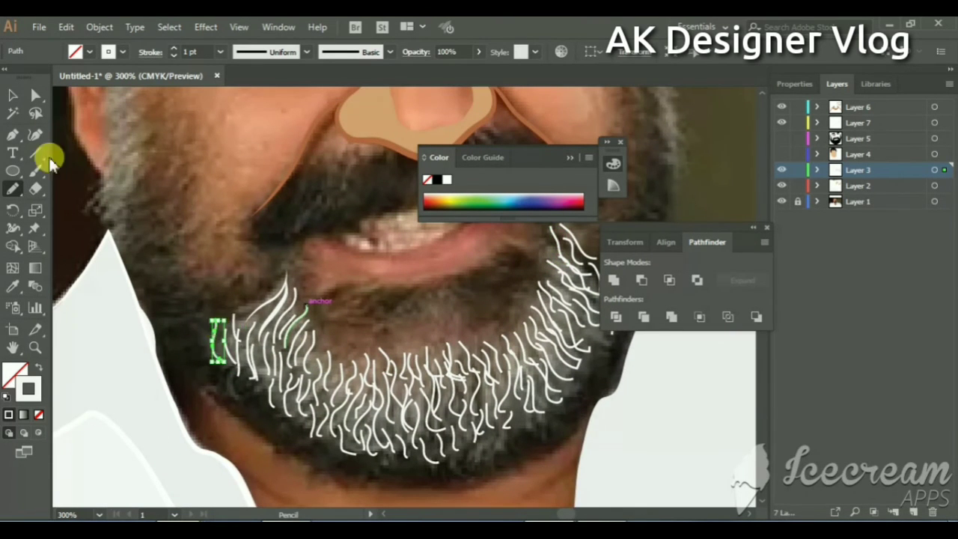
Step: Select the white beard strands on Layer 7 and browse the stroke width profiles
{"action": "left_click", "coordinate": [13, 95]}
{"action": "key", "text": "ctrl+minus"}
{"action": "left_click", "coordinate": [411, 363]}
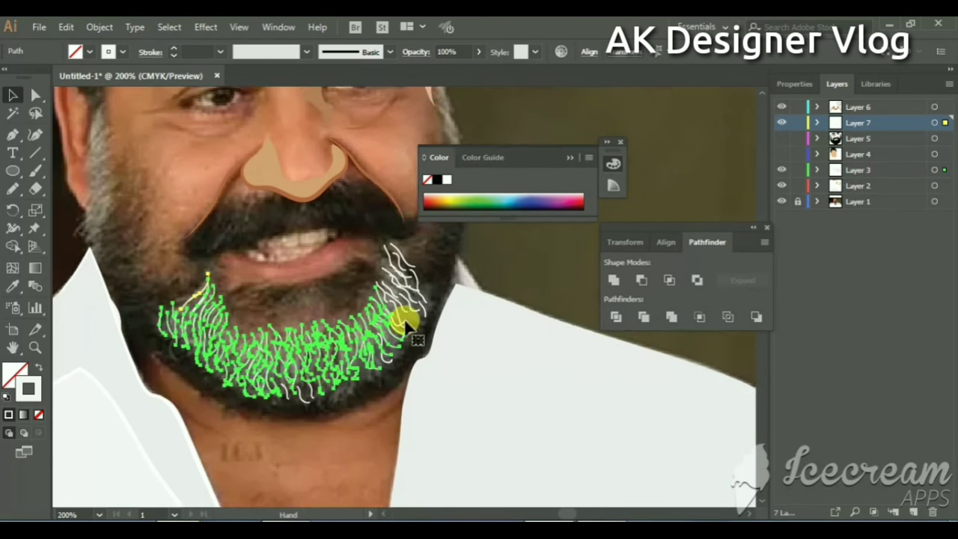
{"action": "key", "text": "ctrl+plus"}
{"action": "key", "text": "ctrl+plus"}
{"action": "key", "text": "ctrl+plus"}
{"action": "key", "text": "ctrl+a"}
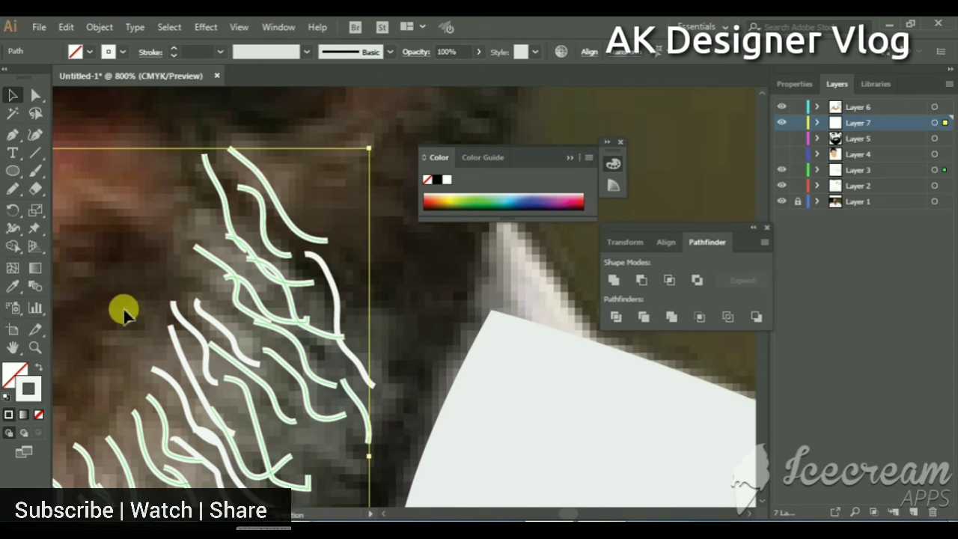
{"action": "left_click", "coordinate": [306, 52]}
{"action": "left_click", "coordinate": [277, 108]}
{"action": "scroll", "coordinate": [274, 154], "scroll_direction": "down", "scroll_amount": 1}
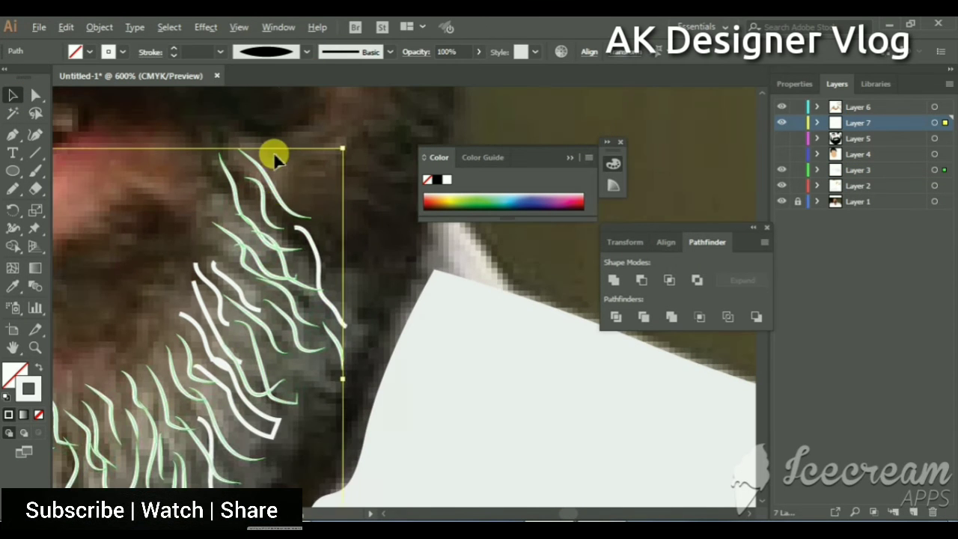
Step: Apply the tapered width profile to two individual beard strands
{"action": "left_click", "coordinate": [327, 267]}
{"action": "left_click", "coordinate": [277, 321]}
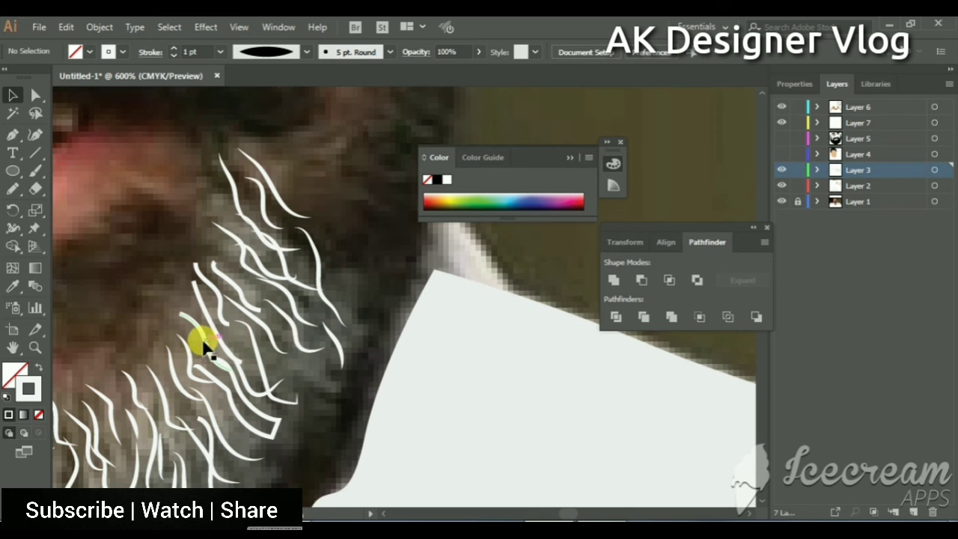
{"action": "left_click", "coordinate": [209, 338]}
{"action": "left_click", "coordinate": [306, 52]}
{"action": "left_click", "coordinate": [292, 103]}
{"action": "scroll", "coordinate": [231, 331], "scroll_direction": "up", "scroll_amount": 1}
{"action": "left_click", "coordinate": [285, 325]}
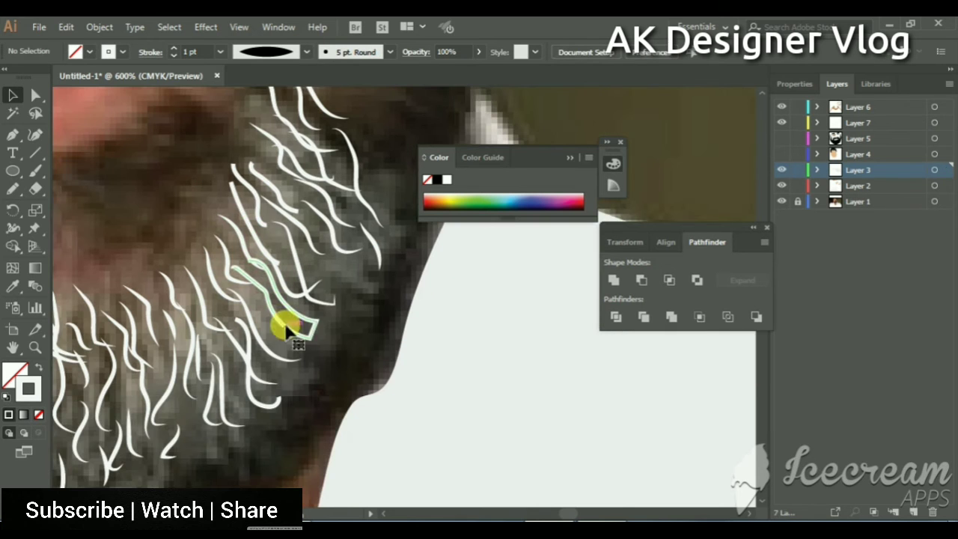
{"action": "left_click", "coordinate": [305, 52]}
{"action": "left_click", "coordinate": [258, 100]}
Step: Check a strand's anchor points, then taper a lower beard strand
{"action": "scroll", "coordinate": [352, 285], "scroll_direction": "down", "scroll_amount": 2}
{"action": "scroll", "coordinate": [299, 317], "scroll_direction": "left", "scroll_amount": 3}
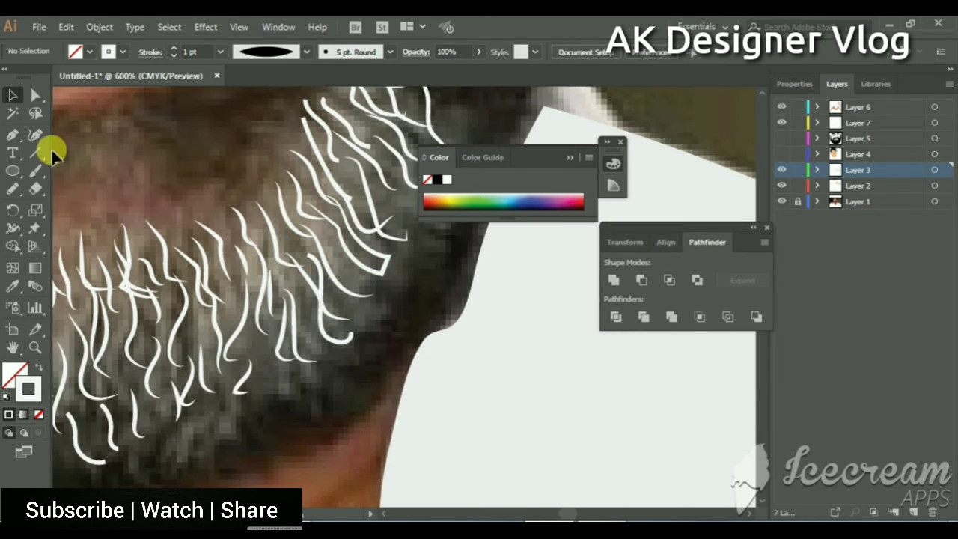
{"action": "left_click", "coordinate": [35, 95]}
{"action": "left_click", "coordinate": [380, 265]}
{"action": "key", "text": "v"}
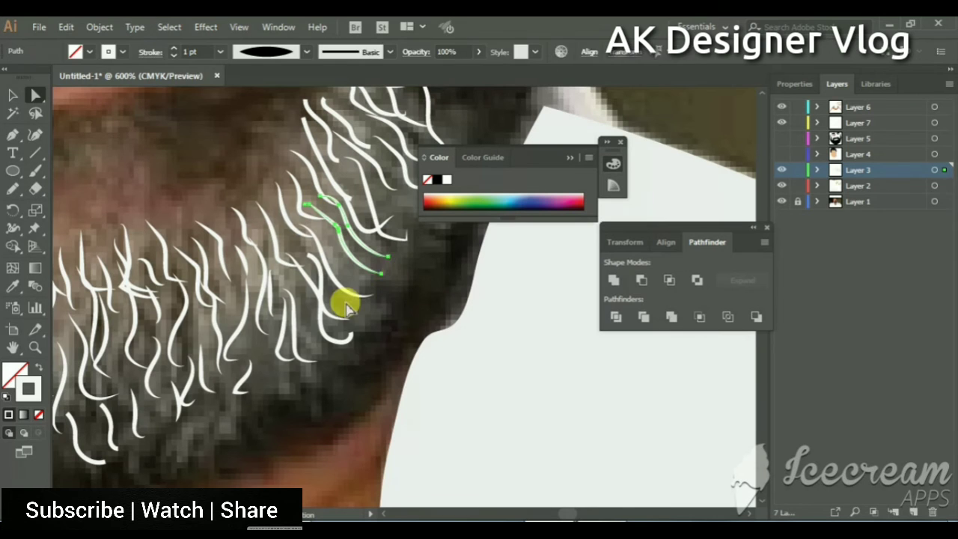
{"action": "left_click", "coordinate": [343, 335]}
{"action": "left_click", "coordinate": [334, 321]}
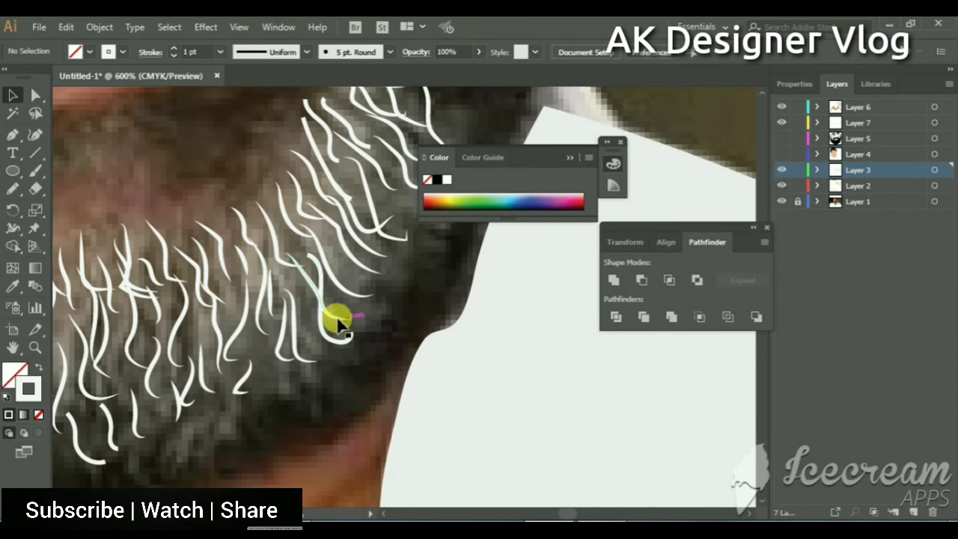
{"action": "left_click", "coordinate": [306, 51]}
{"action": "left_click", "coordinate": [284, 98]}
Step: Taper several marquee-selected strands together, then the one remaining strand
{"action": "scroll", "coordinate": [327, 321], "scroll_direction": "left", "scroll_amount": 3}
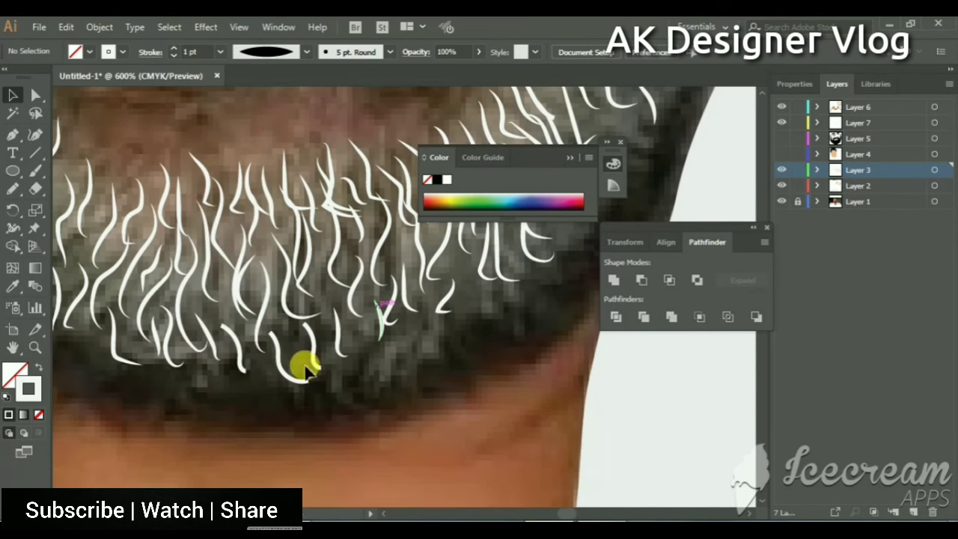
{"action": "left_click_drag", "start_coordinate": [374, 407], "coordinate": [225, 240]}
{"action": "left_click", "coordinate": [306, 52]}
{"action": "left_click", "coordinate": [291, 109]}
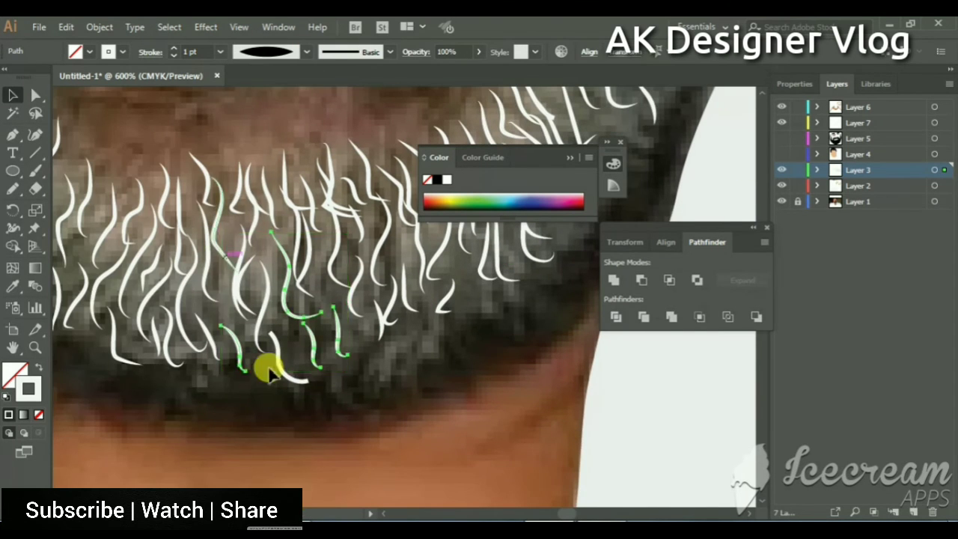
{"action": "left_click", "coordinate": [286, 367]}
{"action": "left_click", "coordinate": [306, 52]}
{"action": "left_click", "coordinate": [292, 99]}
Step: Deselect everything and zoom out to view the whole beard
{"action": "left_click", "coordinate": [225, 382]}
{"action": "key", "text": "ctrl+minus"}
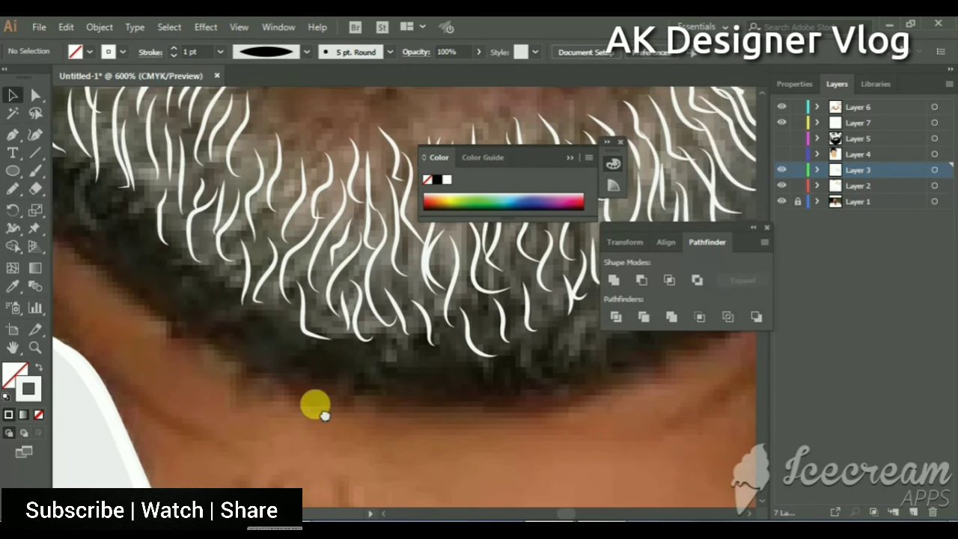
{"action": "key", "text": "ctrl+minus"}
{"action": "key", "text": "ctrl+minus"}
{"action": "key", "text": "ctrl+minus"}
{"action": "scroll", "coordinate": [292, 333], "scroll_direction": "up", "scroll_amount": 1}
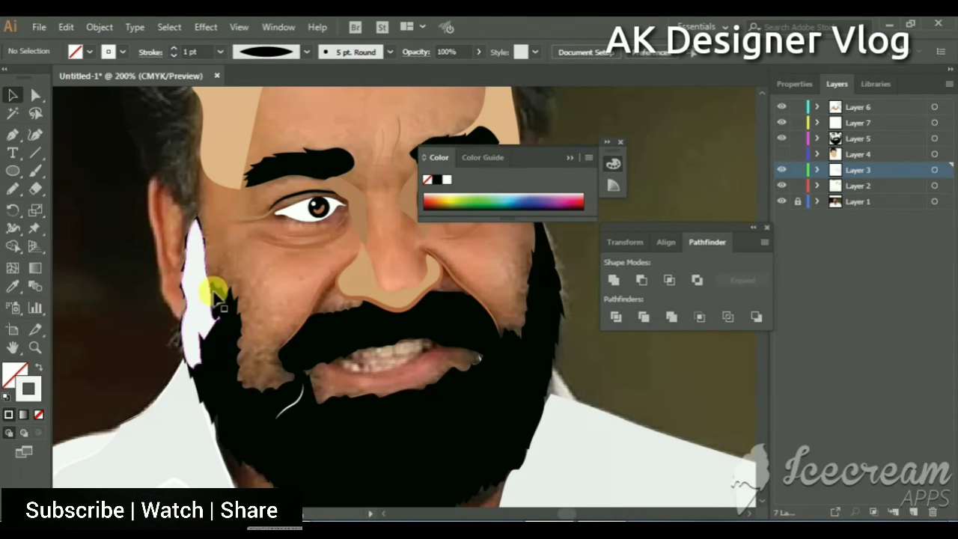
Step: Delete the stray white cheek shape and toggle Layer 5's black beard visibility to check the strands
{"action": "key", "text": "Delete"}
{"action": "left_click", "coordinate": [206, 318]}
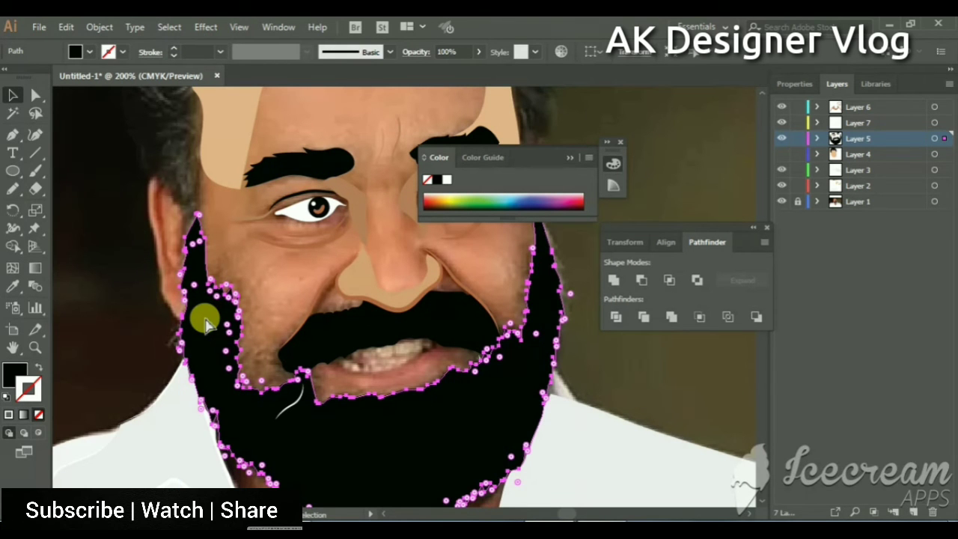
{"action": "left_click", "coordinate": [781, 138]}
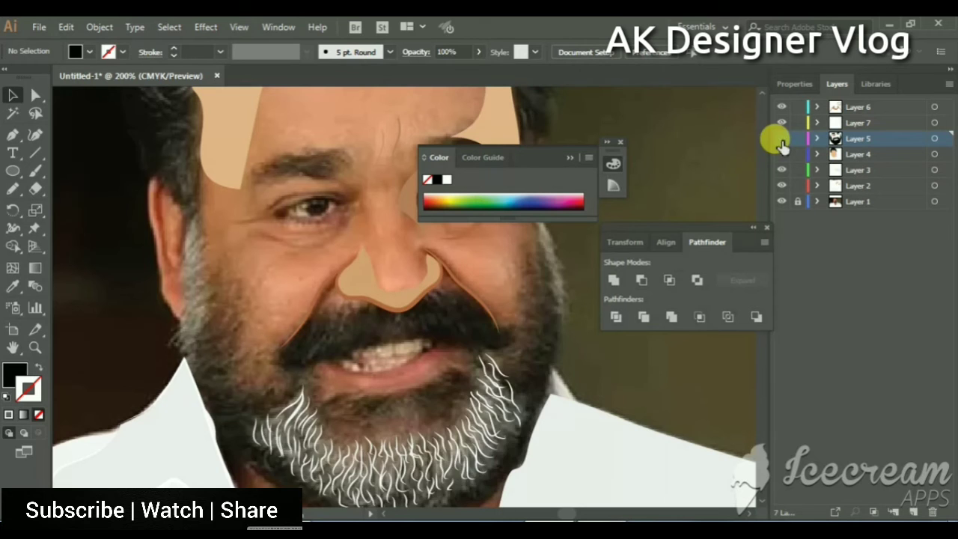
{"action": "left_click_drag", "start_coordinate": [781, 142], "coordinate": [781, 153]}
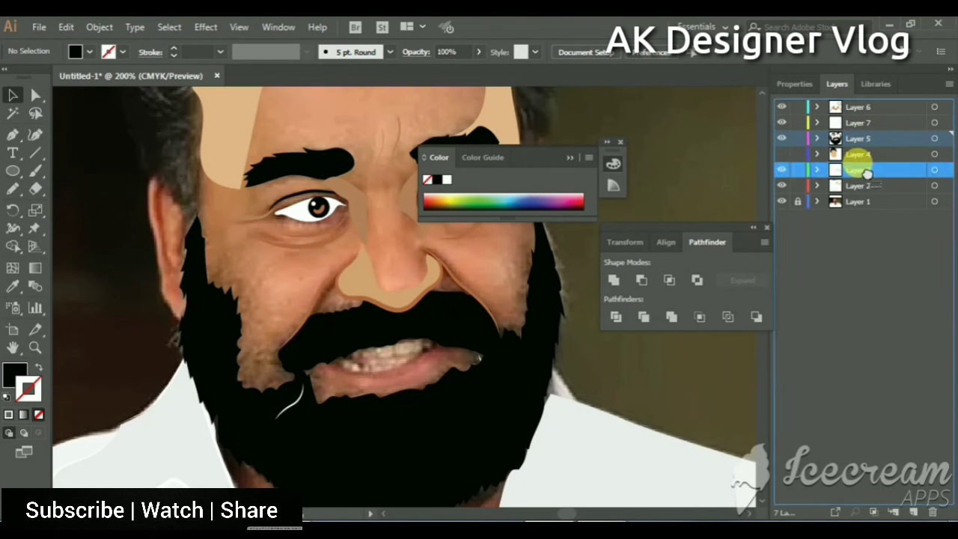
Step: Nest Layer 5 inside Layer 3 and check the beard's contents and position
{"action": "left_click_drag", "start_coordinate": [862, 142], "coordinate": [860, 170]}
{"action": "left_click", "coordinate": [817, 154]}
{"action": "left_click", "coordinate": [196, 311]}
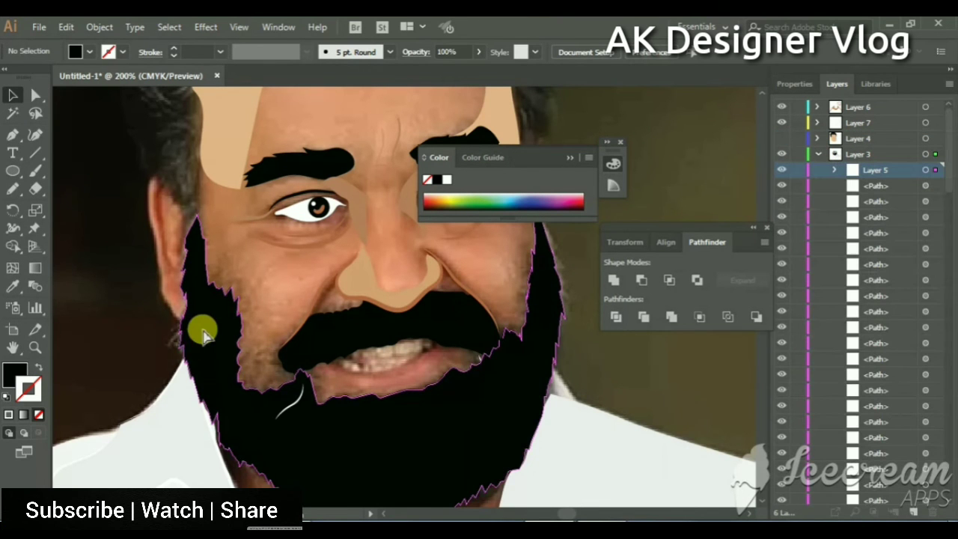
{"action": "left_click_drag", "start_coordinate": [203, 333], "coordinate": [142, 222]}
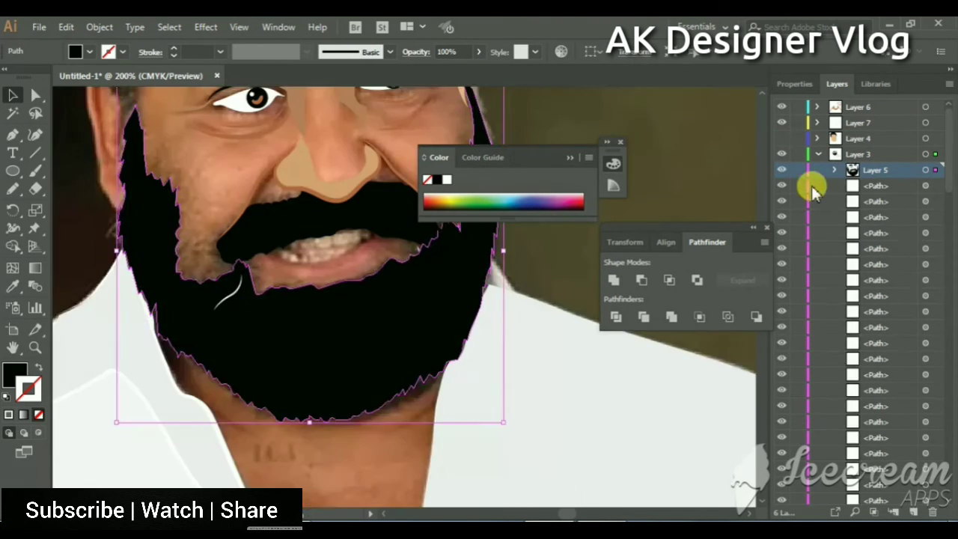
{"action": "left_click", "coordinate": [817, 153]}
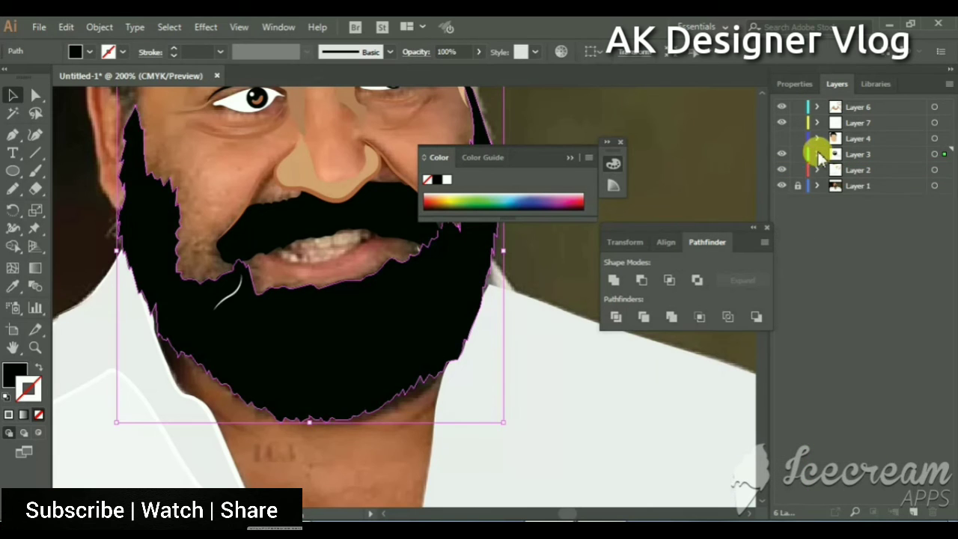
{"action": "left_click", "coordinate": [295, 310]}
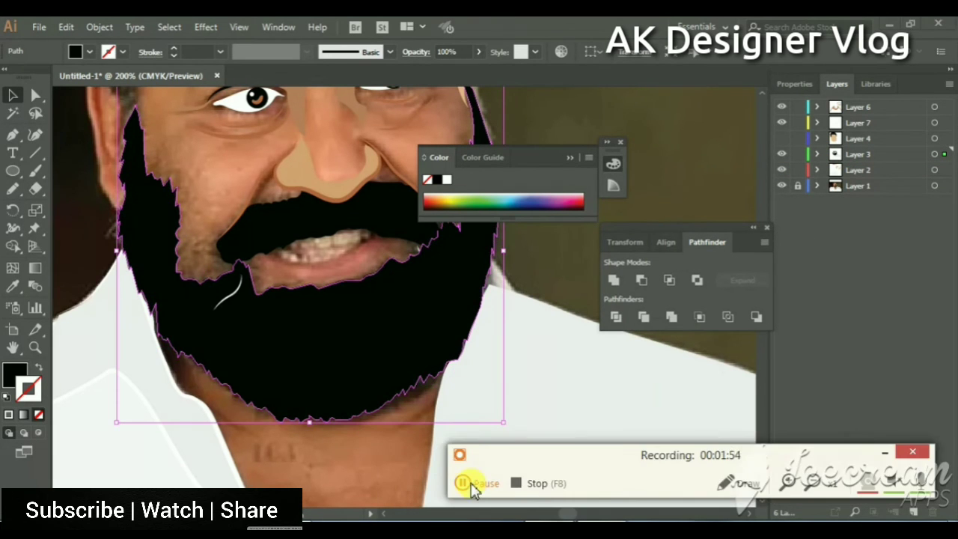
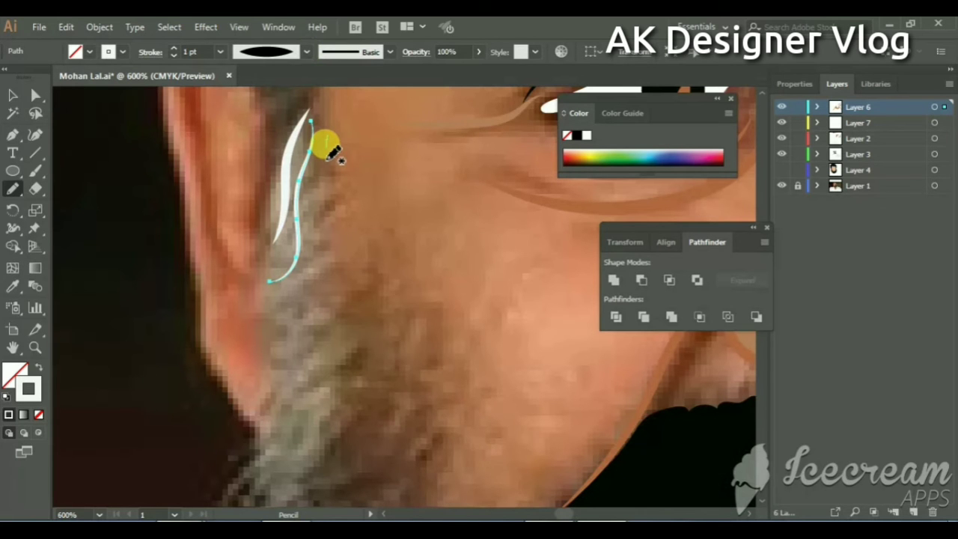
Step: Draw another white beard strand along the jaw
{"action": "left_click_drag", "start_coordinate": [263, 262], "coordinate": [268, 197]}
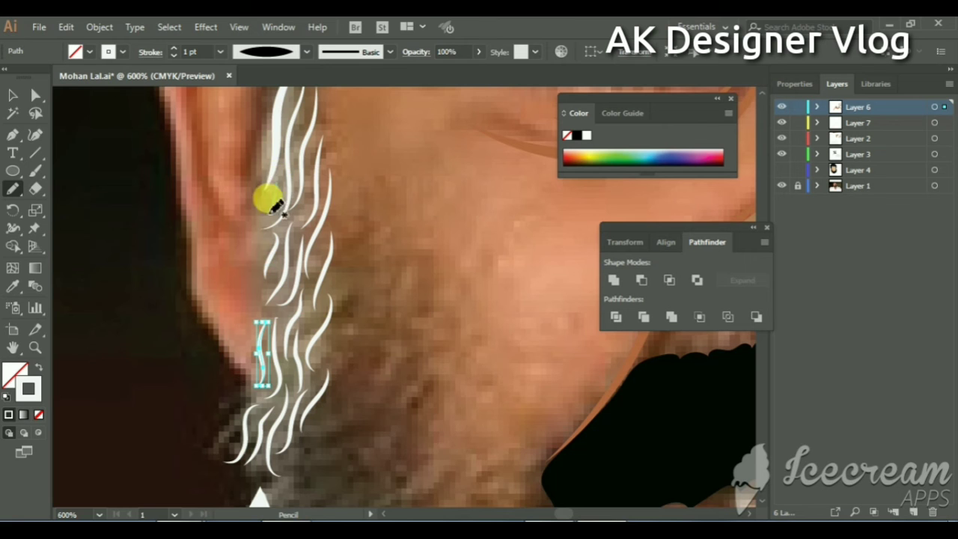
{"action": "mouse_move", "coordinate": [323, 241]}
{"action": "left_mouse_down"}
{"action": "mouse_move", "coordinate": [278, 245]}
{"action": "mouse_move", "coordinate": [272, 175]}
{"action": "left_mouse_up"}
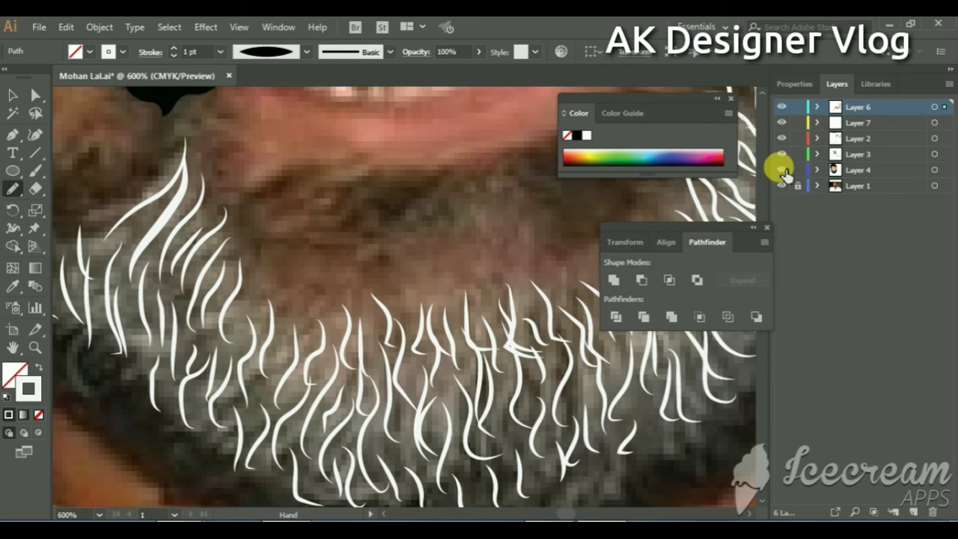
{"action": "left_click", "coordinate": [782, 170]}
Step: Trace a closed outline around the lower lip
{"action": "scroll", "coordinate": [380, 331], "scroll_direction": "up", "scroll_amount": 5}
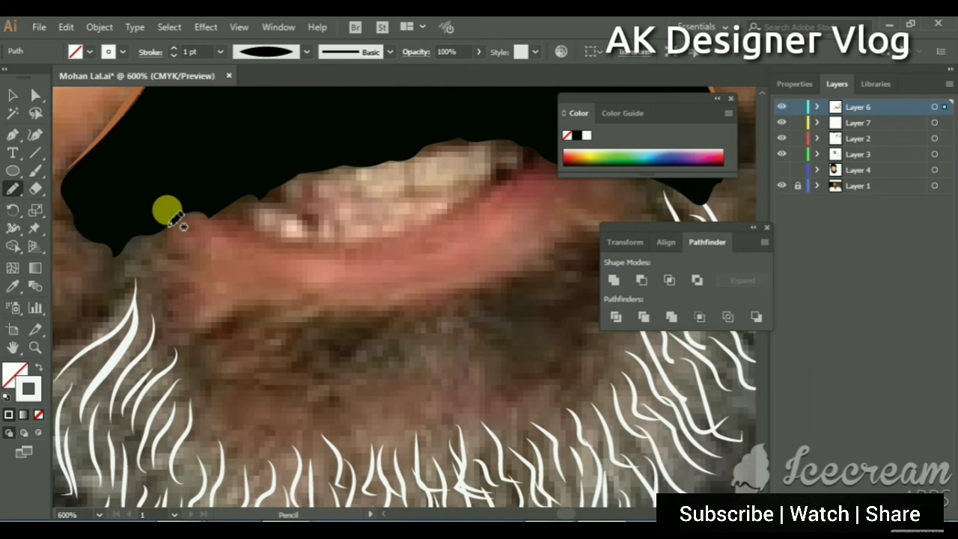
{"action": "mouse_move", "coordinate": [164, 225]}
{"action": "left_mouse_down"}
{"action": "mouse_move", "coordinate": [213, 266]}
{"action": "mouse_move", "coordinate": [364, 292]}
{"action": "mouse_move", "coordinate": [442, 285]}
{"action": "mouse_move", "coordinate": [557, 225]}
{"action": "mouse_move", "coordinate": [582, 157]}
{"action": "mouse_move", "coordinate": [530, 150]}
{"action": "mouse_move", "coordinate": [474, 192]}
{"action": "mouse_move", "coordinate": [357, 239]}
{"action": "mouse_move", "coordinate": [178, 209]}
{"action": "mouse_move", "coordinate": [189, 226]}
{"action": "left_mouse_up"}
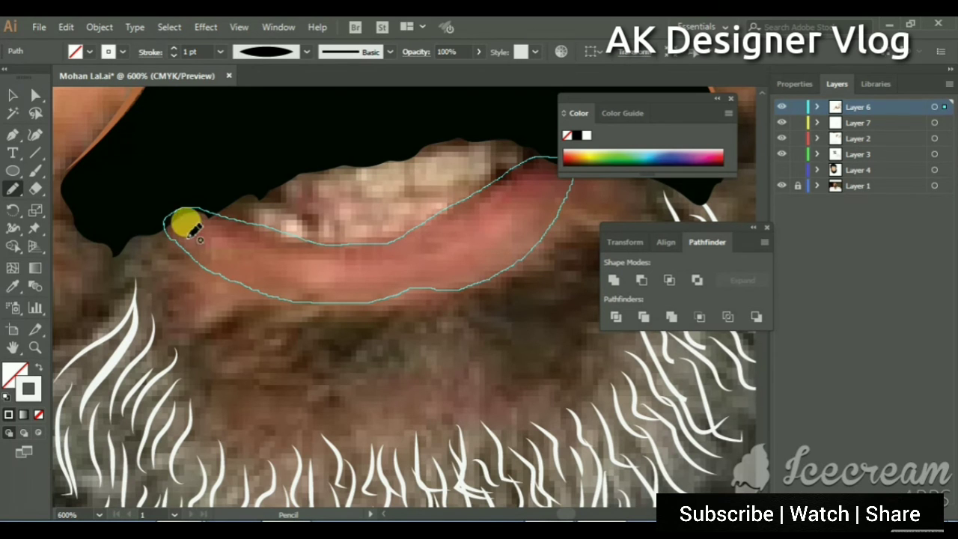
{"action": "key", "text": "ctrl+minus"}
{"action": "key", "text": "ctrl+minus"}
{"action": "key", "text": "ctrl+minus"}
{"action": "key", "text": "ctrl+minus"}
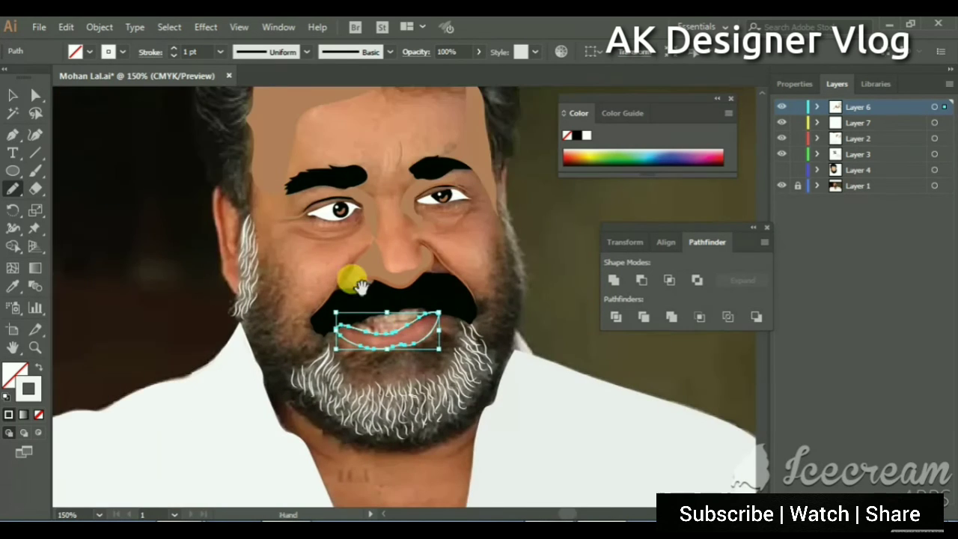
Step: Fill the lower lip with the brown skin swatch using the Eyedropper, then hide Layer 6
{"action": "key", "text": "i"}
{"action": "scroll", "coordinate": [198, 160], "scroll_direction": "up", "scroll_amount": 5}
{"action": "left_click", "coordinate": [183, 126]}
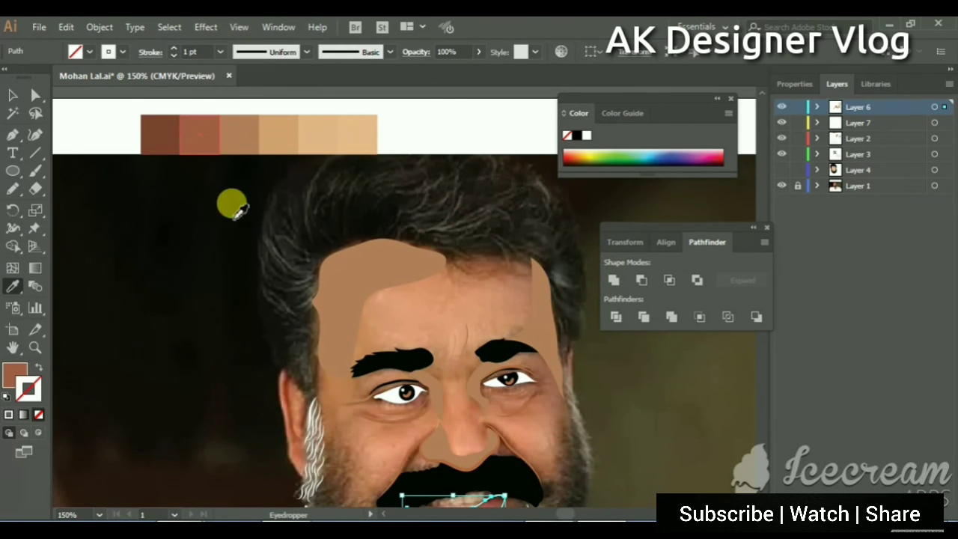
{"action": "scroll", "coordinate": [229, 203], "scroll_direction": "down", "scroll_amount": 3}
{"action": "left_click", "coordinate": [12, 95]}
{"action": "left_click", "coordinate": [342, 289]}
{"action": "scroll", "coordinate": [384, 364], "scroll_direction": "up", "scroll_amount": 3}
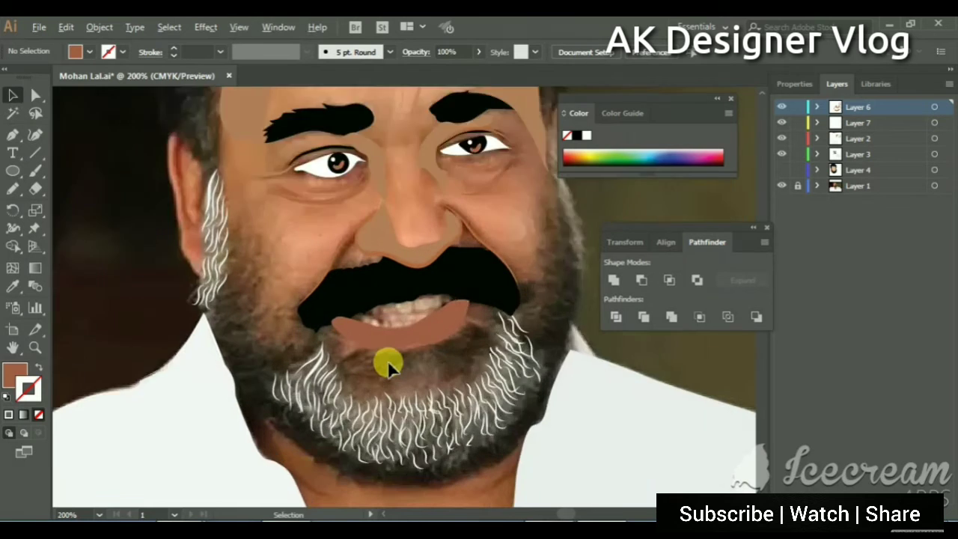
{"action": "left_click", "coordinate": [781, 107]}
{"action": "scroll", "coordinate": [395, 342], "scroll_direction": "up", "scroll_amount": 3}
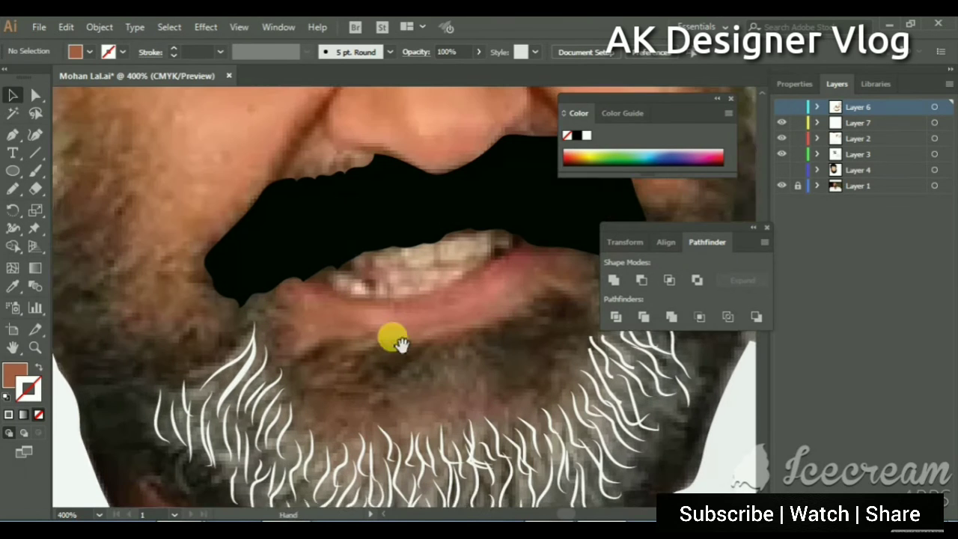
Step: Draw a closed tooth outline above the lower lip with the Pencil
{"action": "left_click", "coordinate": [12, 188]}
{"action": "left_click_drag", "start_coordinate": [314, 300], "coordinate": [258, 251]}
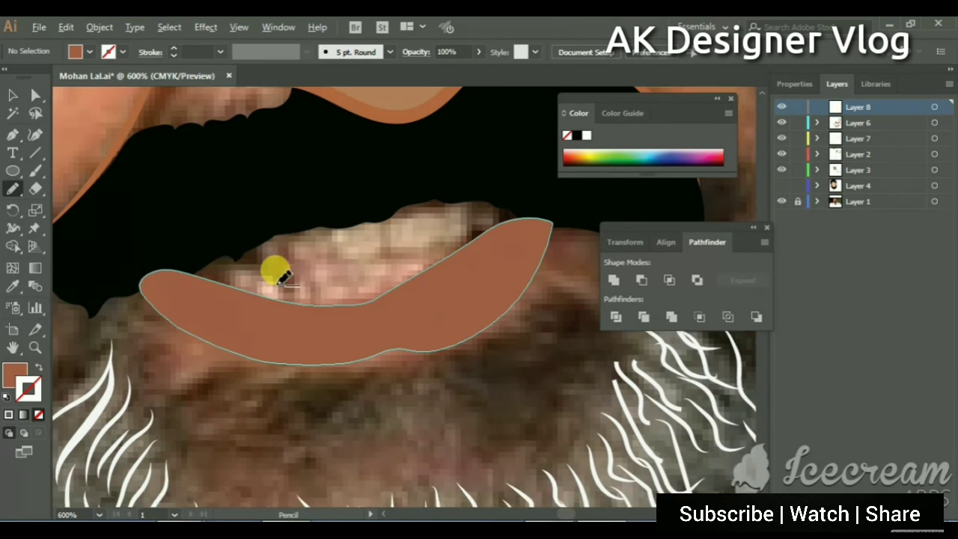
{"action": "mouse_move", "coordinate": [241, 291]}
{"action": "left_mouse_down"}
{"action": "mouse_move", "coordinate": [258, 263]}
{"action": "mouse_move", "coordinate": [233, 287]}
{"action": "left_mouse_up"}
{"action": "left_click", "coordinate": [30, 388]}
Step: Make Layer 2 the active drawing layer and clear the selection
{"action": "left_click", "coordinate": [37, 368]}
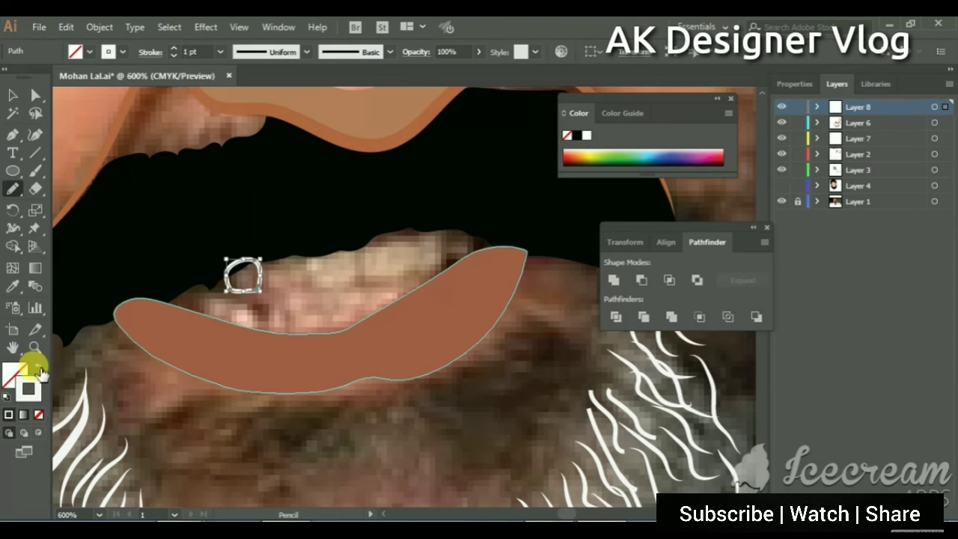
{"action": "left_click", "coordinate": [13, 95]}
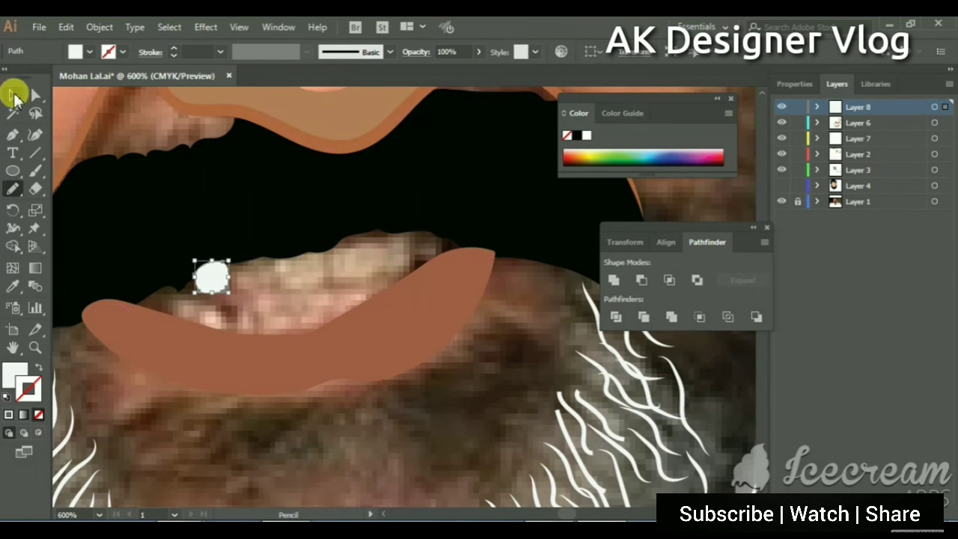
{"action": "left_click", "coordinate": [74, 164]}
{"action": "left_click", "coordinate": [12, 188]}
{"action": "left_click", "coordinate": [817, 170]}
{"action": "left_click", "coordinate": [853, 154]}
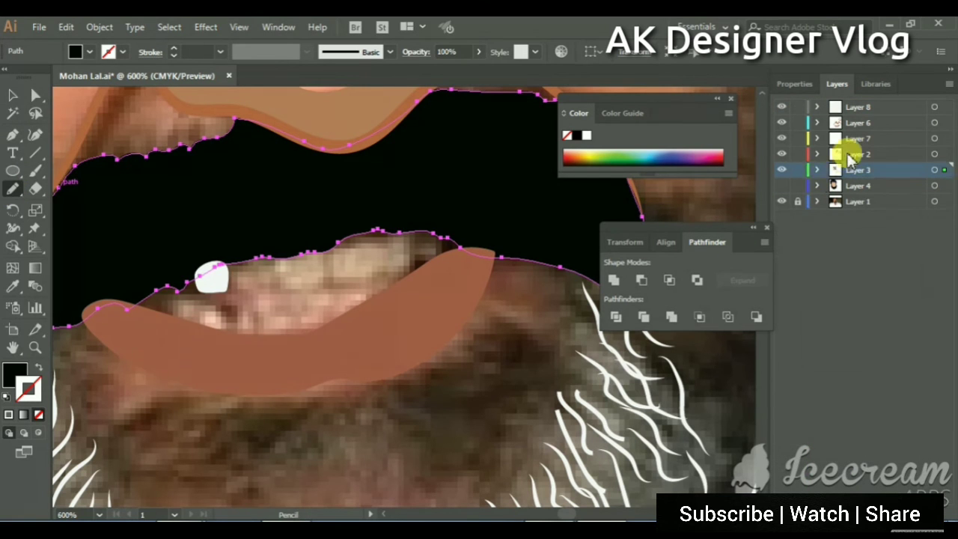
{"action": "left_click", "coordinate": [12, 95]}
{"action": "key", "text": "ctrl+shift+a"}
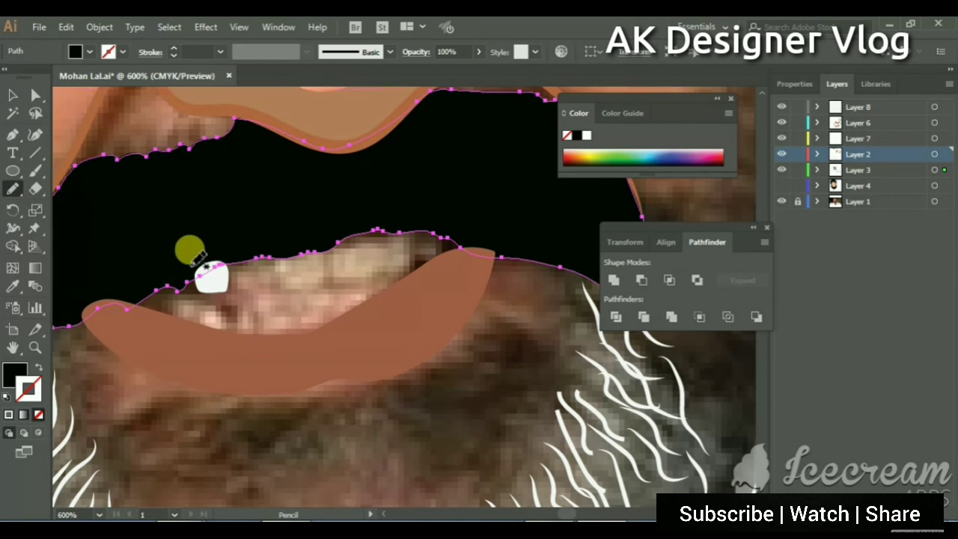
Step: Draw two more rounded teeth beside the first and give them a white fill
{"action": "left_click", "coordinate": [13, 189]}
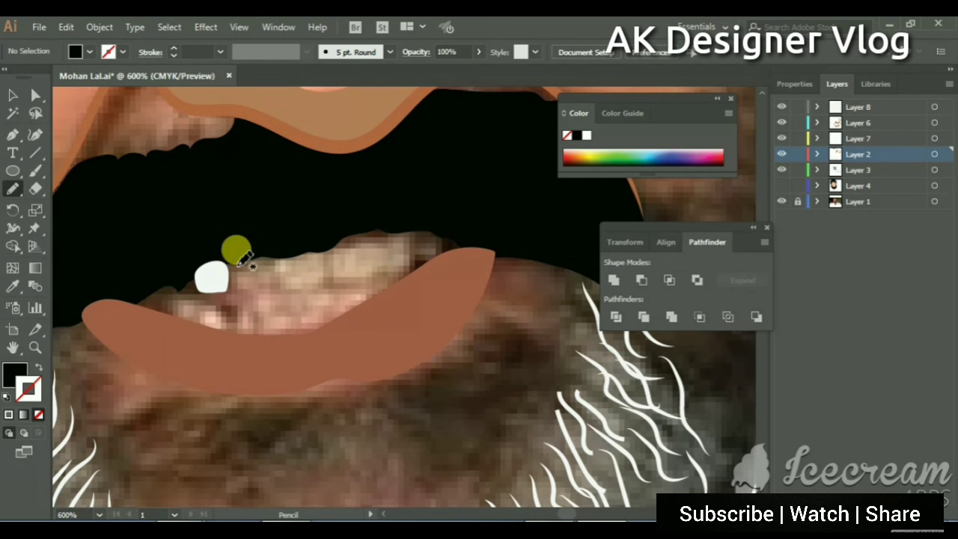
{"action": "left_click_drag", "start_coordinate": [258, 287], "coordinate": [227, 284]}
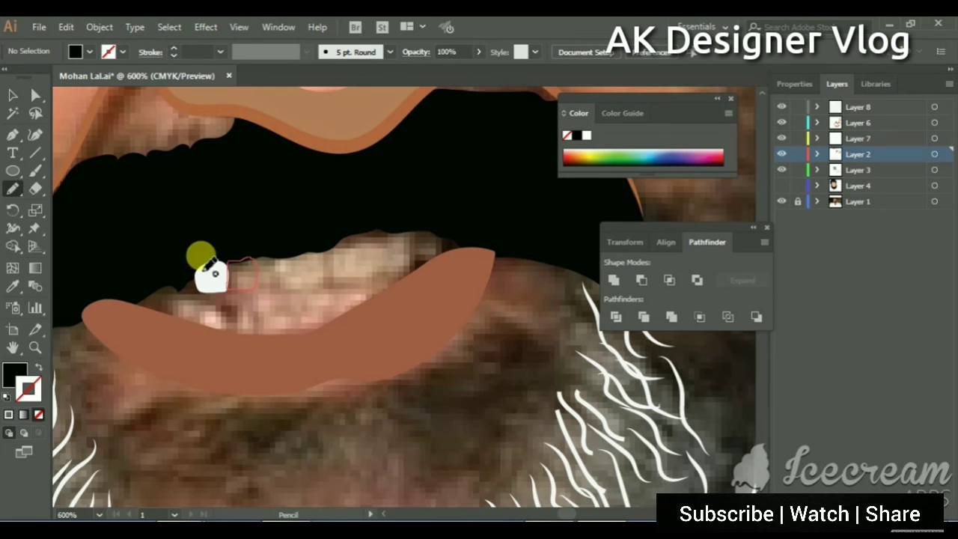
{"action": "left_click", "coordinate": [39, 366]}
{"action": "left_click", "coordinate": [39, 366]}
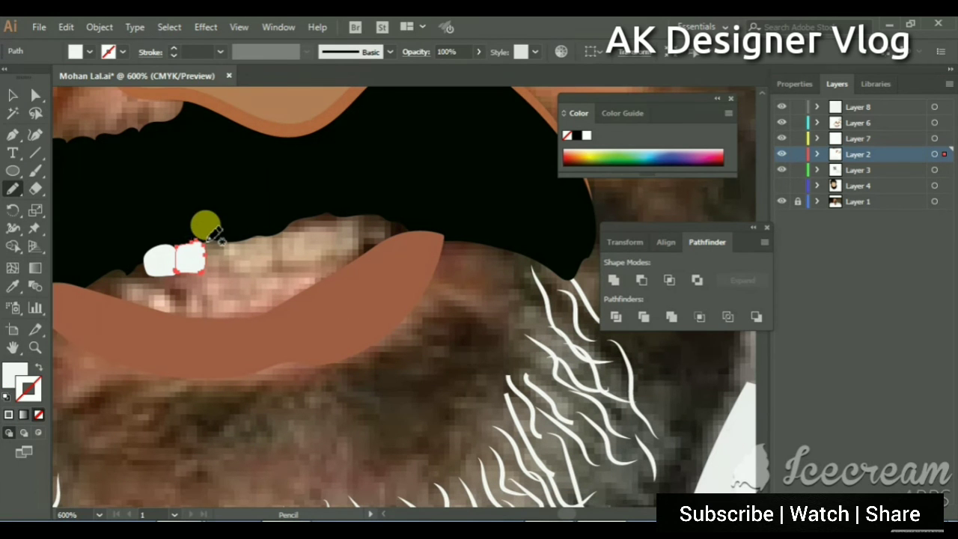
{"action": "left_click_drag", "start_coordinate": [211, 266], "coordinate": [211, 271]}
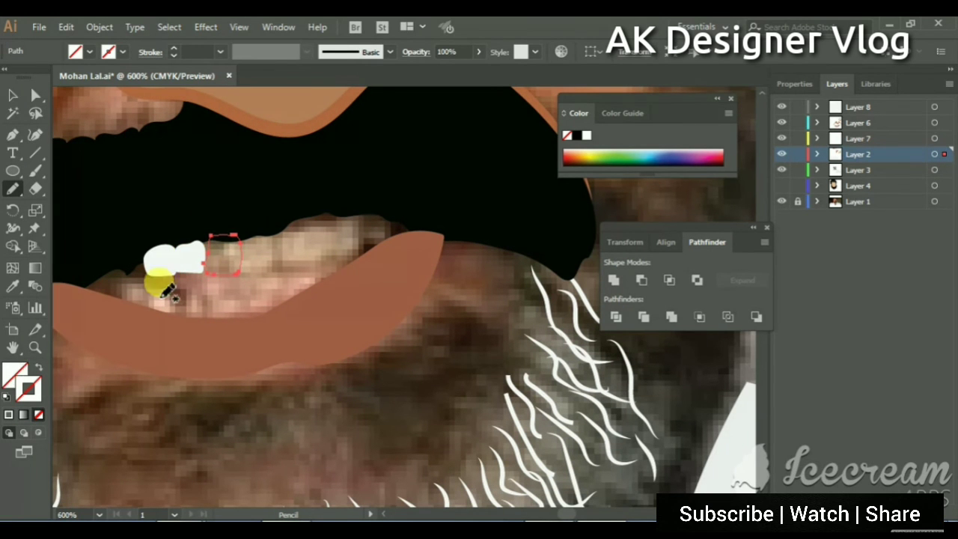
{"action": "left_click", "coordinate": [9, 415]}
Step: Adjust a tooth's corner anchor and reposition the tooth within the row
{"action": "left_click", "coordinate": [35, 95]}
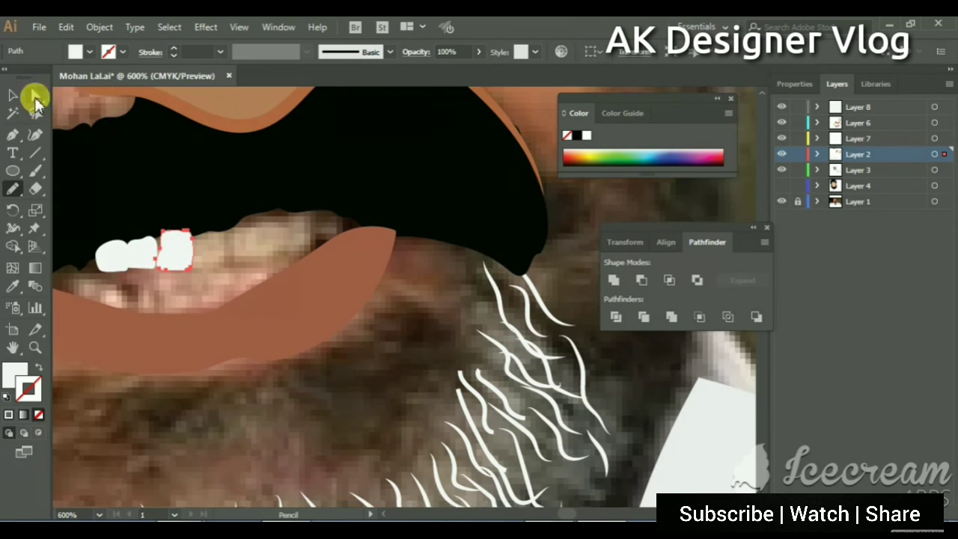
{"action": "left_click", "coordinate": [160, 249]}
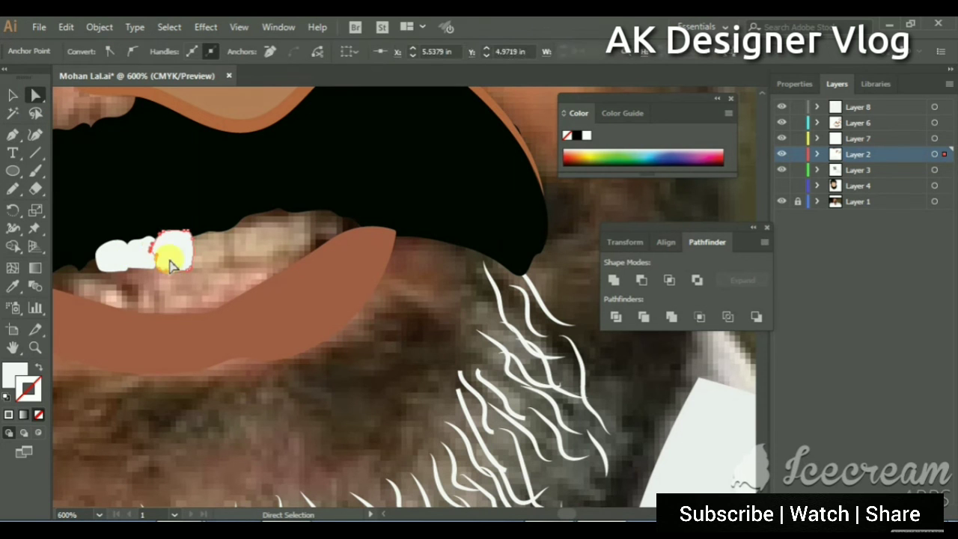
{"action": "scroll", "coordinate": [135, 224], "scroll_direction": "right", "scroll_amount": 2}
{"action": "key", "text": "v"}
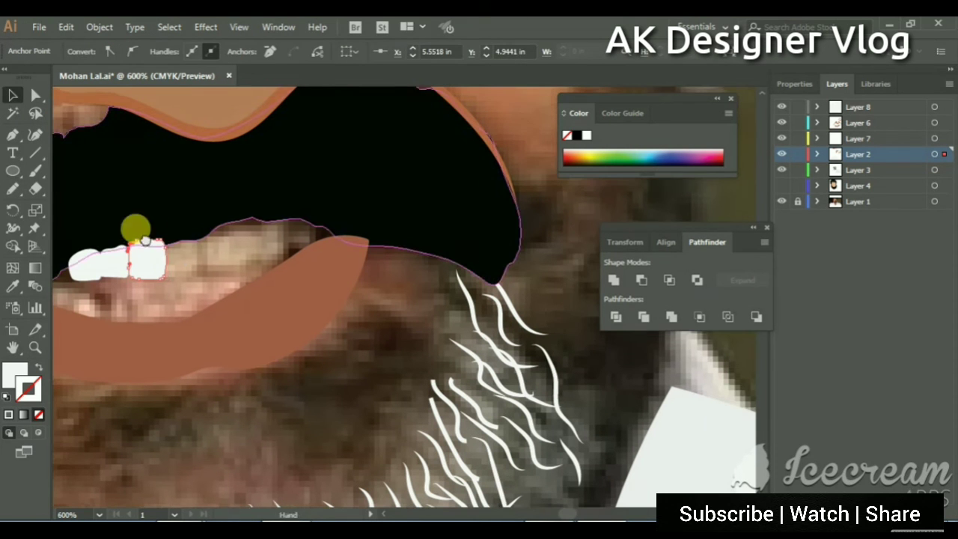
{"action": "left_click_drag", "start_coordinate": [145, 251], "coordinate": [184, 281]}
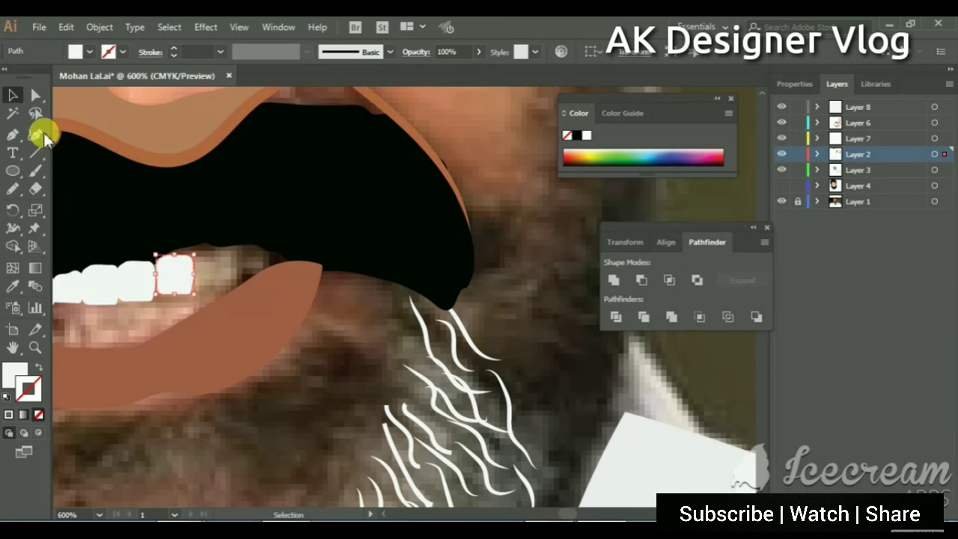
Step: Alt-drag tooth copies to extend the row rightward, shifting teeth into place
{"action": "left_click_drag", "start_coordinate": [172, 246], "coordinate": [158, 234]}
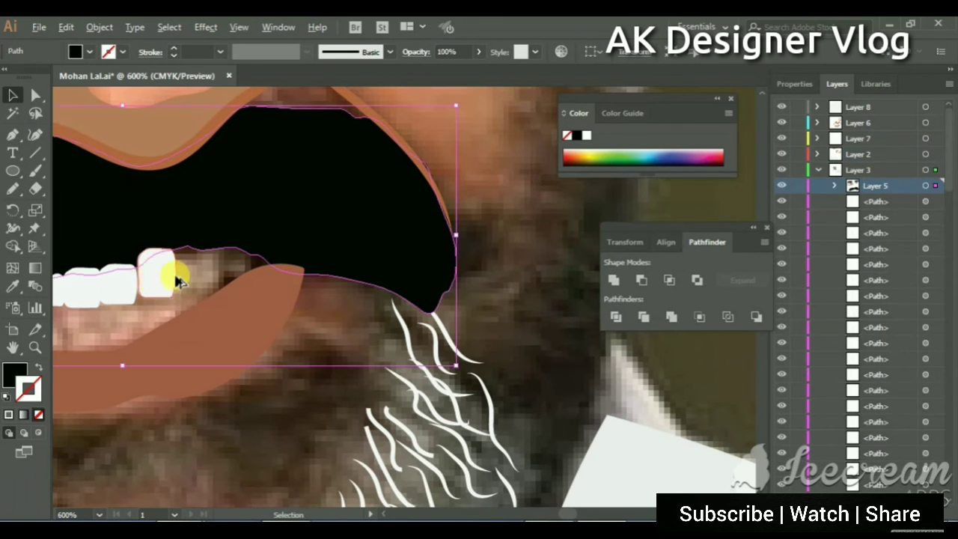
{"action": "left_click_drag", "start_coordinate": [171, 267], "coordinate": [188, 274]}
{"action": "left_click", "coordinate": [218, 401]}
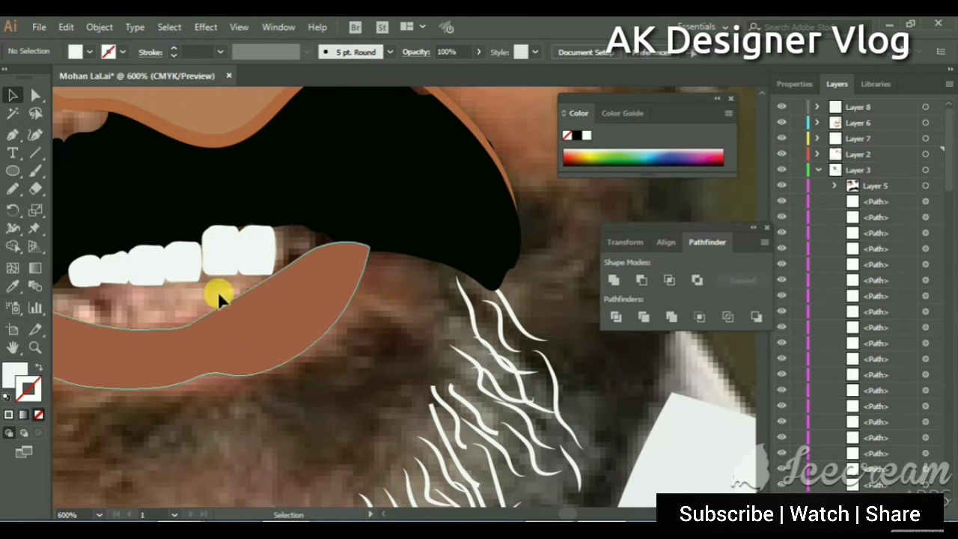
{"action": "left_click", "coordinate": [244, 260]}
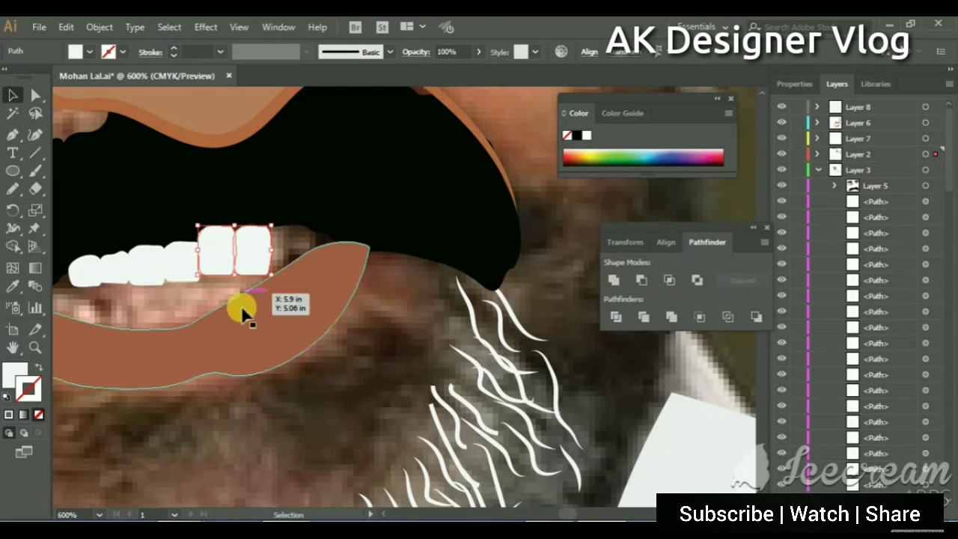
{"action": "mouse_move", "coordinate": [117, 271]}
{"action": "left_mouse_down"}
{"action": "mouse_move", "coordinate": [273, 256]}
{"action": "mouse_move", "coordinate": [284, 241]}
{"action": "mouse_move", "coordinate": [280, 285]}
{"action": "left_mouse_up"}
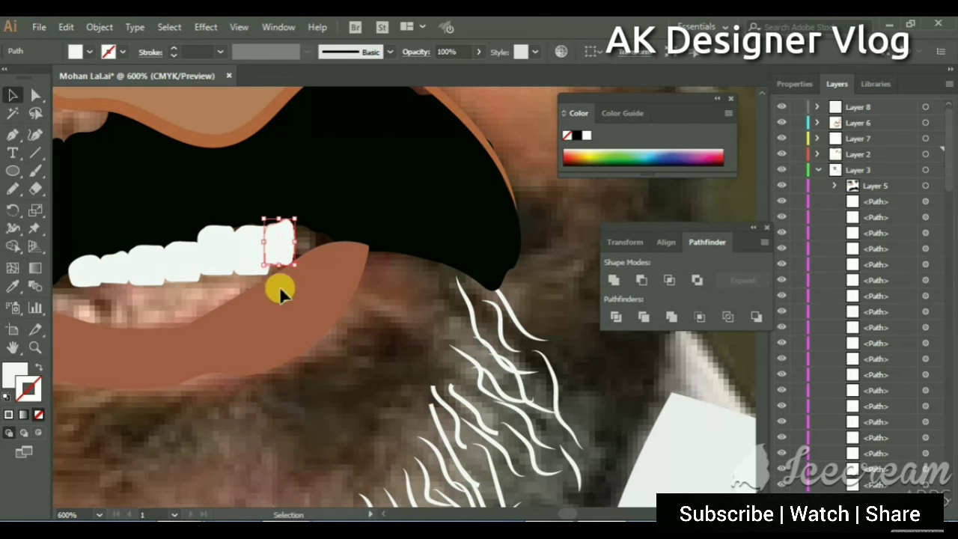
{"action": "left_click_drag", "start_coordinate": [85, 271], "coordinate": [308, 240]}
{"action": "scroll", "coordinate": [329, 228], "scroll_direction": "down", "scroll_amount": 2}
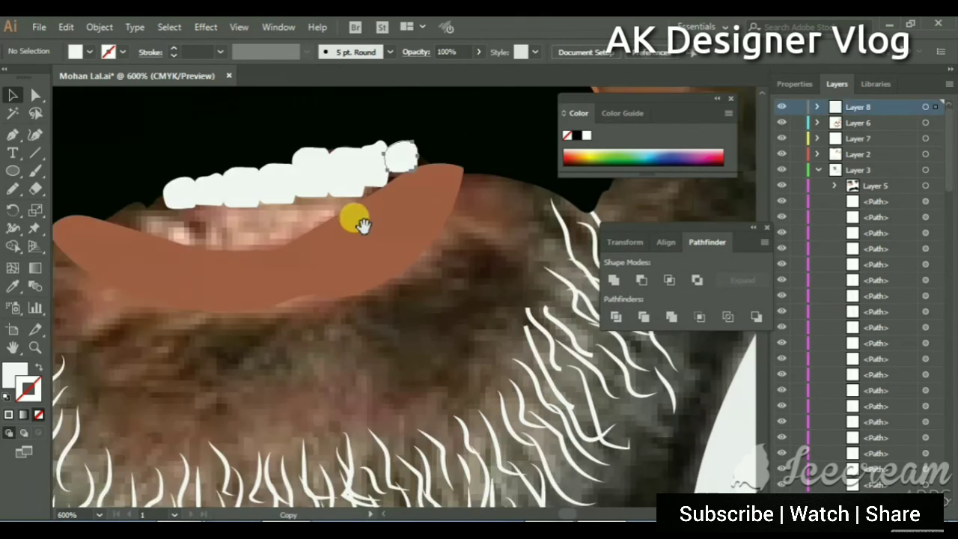
{"action": "left_click", "coordinate": [299, 250]}
{"action": "key", "text": "ctrl+minus"}
Step: Draw a small tooth at the row's end and fill it pure white via the Color Picker
{"action": "left_click", "coordinate": [13, 189]}
{"action": "scroll", "coordinate": [224, 247], "scroll_direction": "up", "scroll_amount": 1}
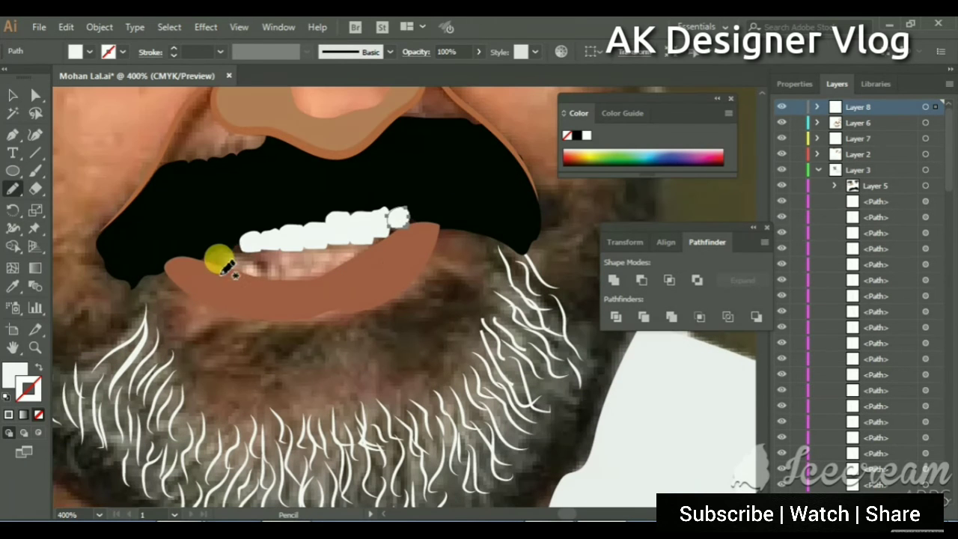
{"action": "left_click_drag", "start_coordinate": [247, 269], "coordinate": [232, 271]}
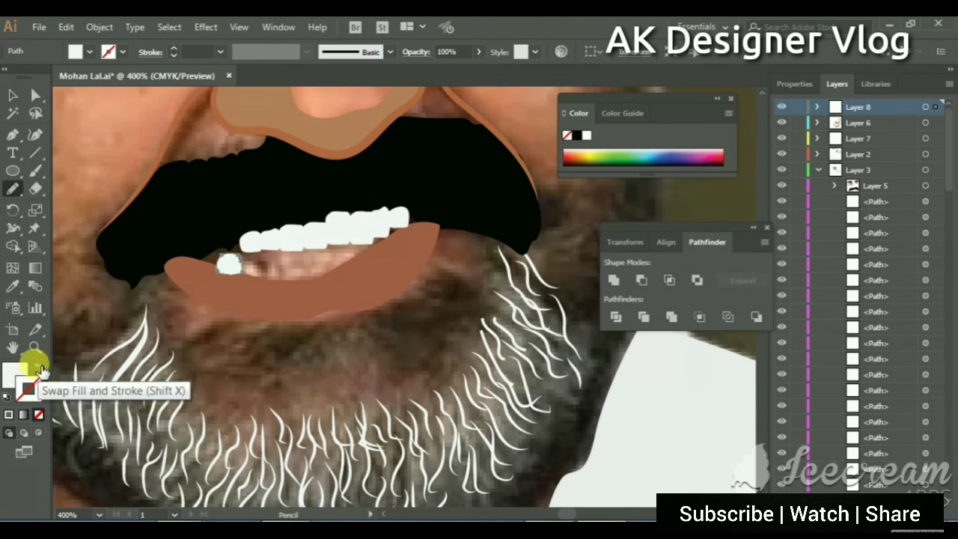
{"action": "left_click", "coordinate": [15, 373]}
{"action": "double_click", "coordinate": [15, 373]}
{"action": "left_click", "coordinate": [359, 243]}
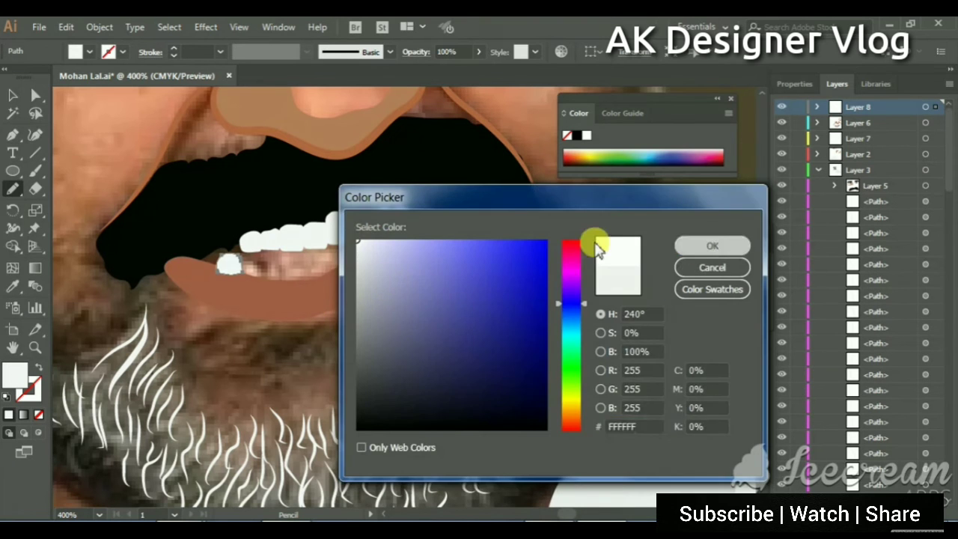
{"action": "left_click", "coordinate": [712, 244]}
{"action": "key", "text": "v"}
{"action": "left_click", "coordinate": [228, 268]}
{"action": "mouse_move", "coordinate": [230, 270]}
{"action": "left_mouse_down"}
{"action": "mouse_move", "coordinate": [247, 267]}
{"action": "mouse_move", "coordinate": [219, 279]}
{"action": "mouse_move", "coordinate": [239, 268]}
{"action": "left_mouse_up"}
Step: Place a tooth copy over the lip's right side, test moving the lower teeth, then undo
{"action": "left_click", "coordinate": [246, 305]}
{"action": "left_click_drag", "start_coordinate": [262, 337], "coordinate": [220, 353]}
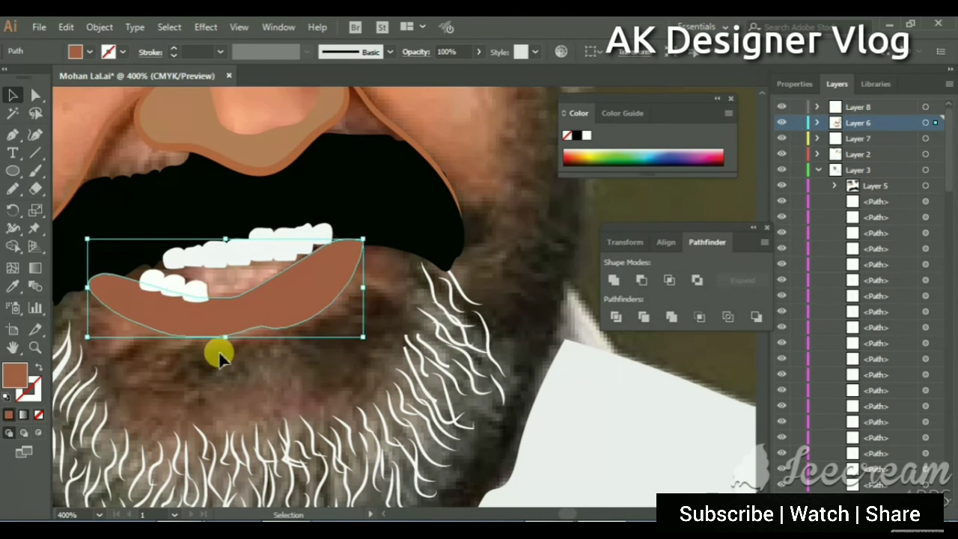
{"action": "mouse_move", "coordinate": [196, 294]}
{"action": "left_mouse_down"}
{"action": "mouse_move", "coordinate": [244, 295]}
{"action": "mouse_move", "coordinate": [283, 276]}
{"action": "left_mouse_up"}
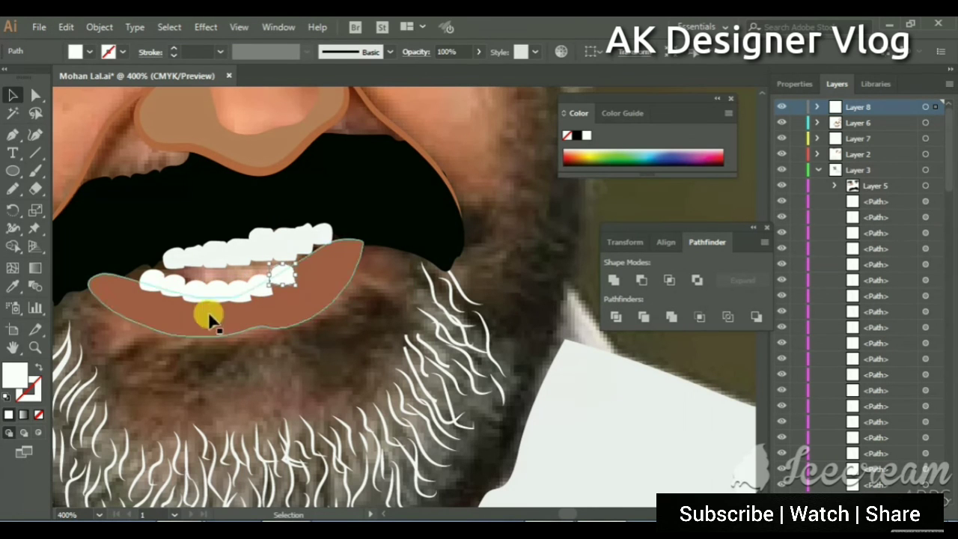
{"action": "left_click", "coordinate": [196, 294]}
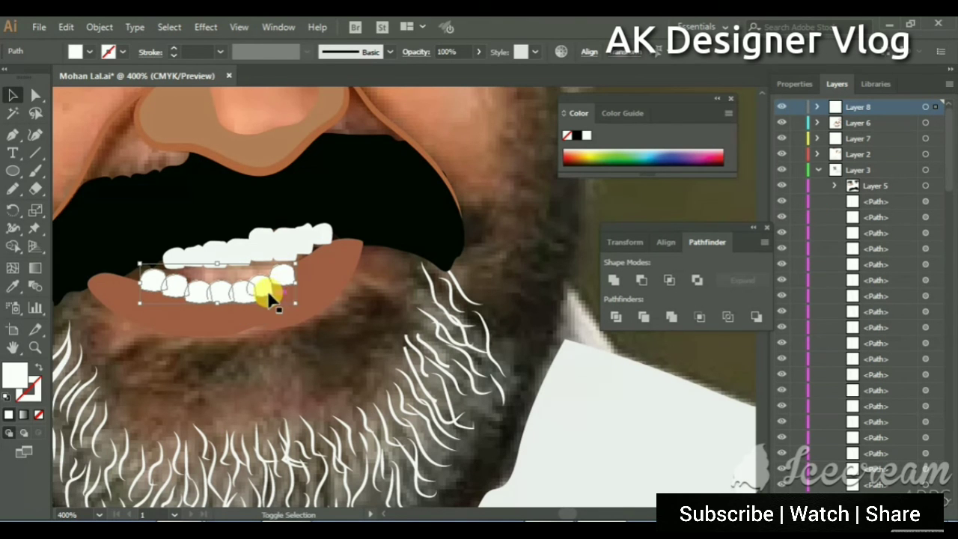
{"action": "key", "text": "a"}
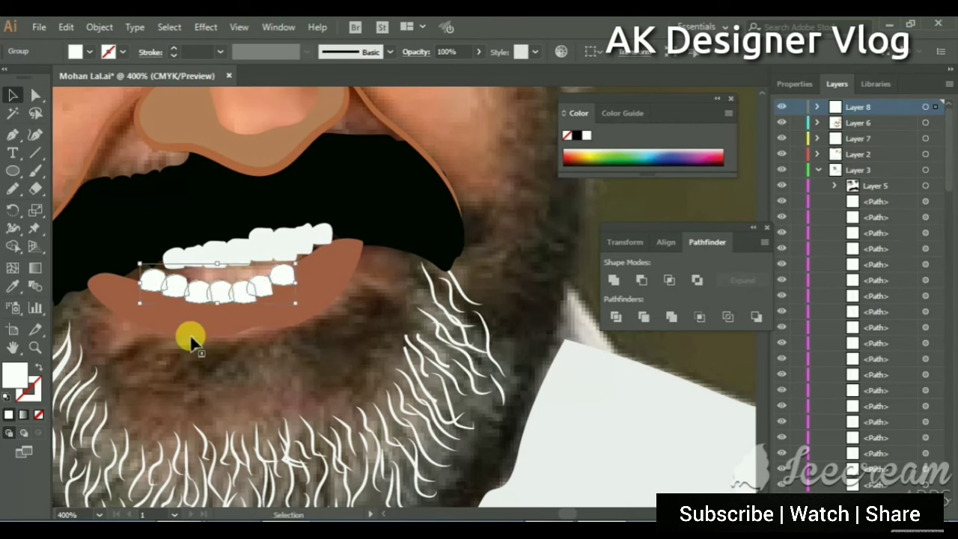
{"action": "left_click", "coordinate": [208, 322]}
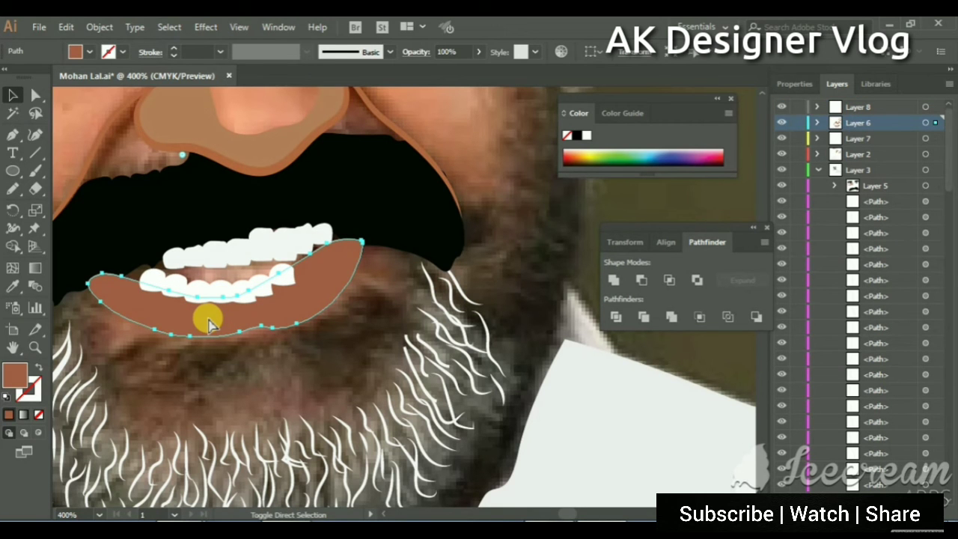
{"action": "left_click_drag", "start_coordinate": [204, 289], "coordinate": [216, 322]}
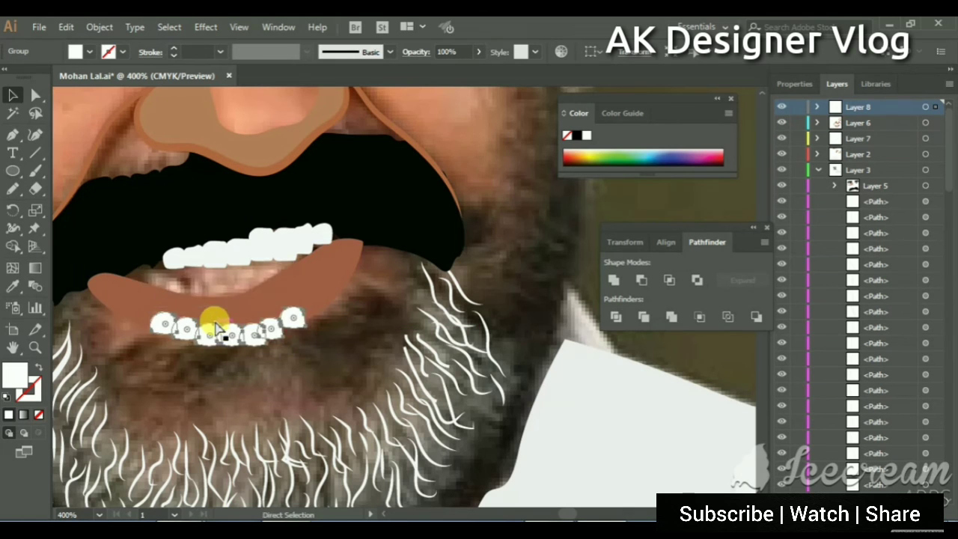
{"action": "key", "text": "ctrl+z"}
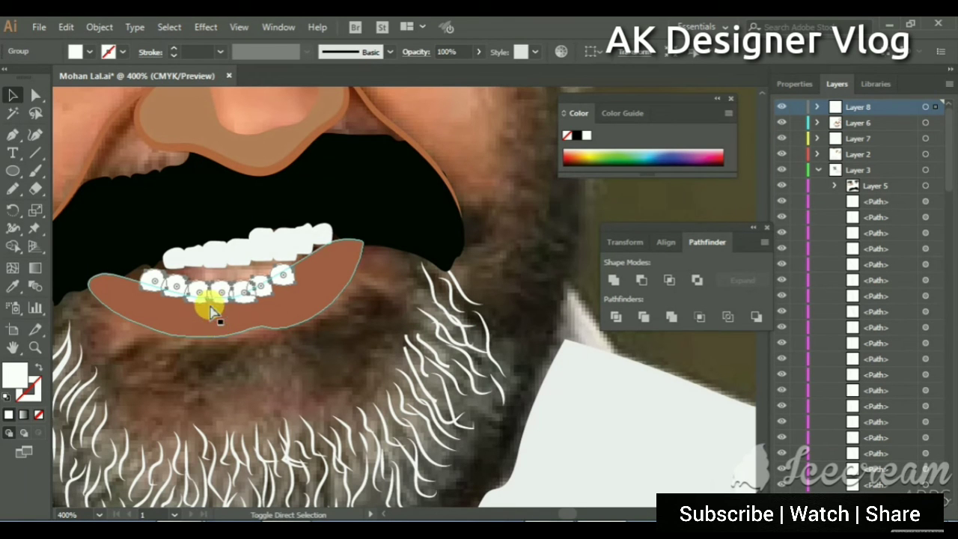
{"action": "left_click", "coordinate": [172, 277]}
Step: Send the lower teeth backward twice and bring the brown lower lip to the front
{"action": "right_click", "coordinate": [192, 292]}
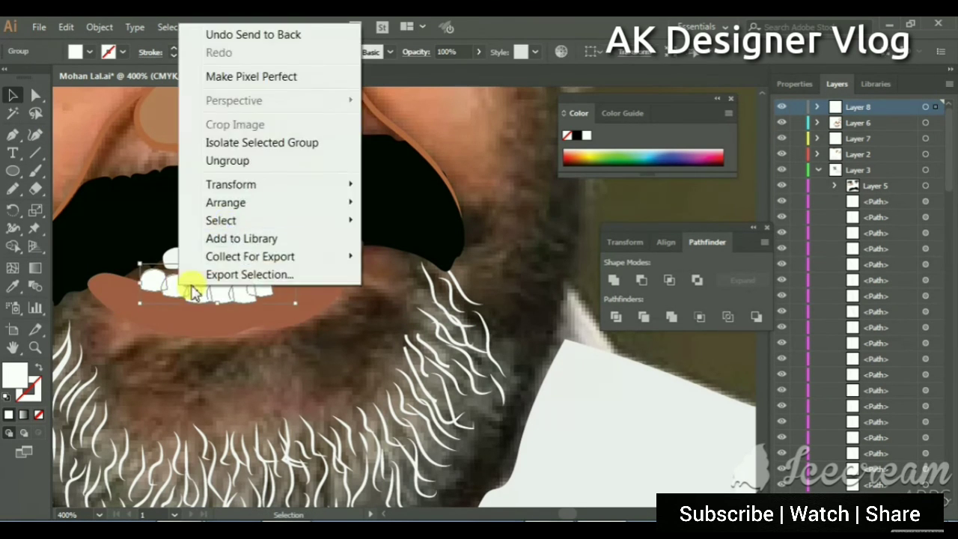
{"action": "left_click", "coordinate": [412, 243]}
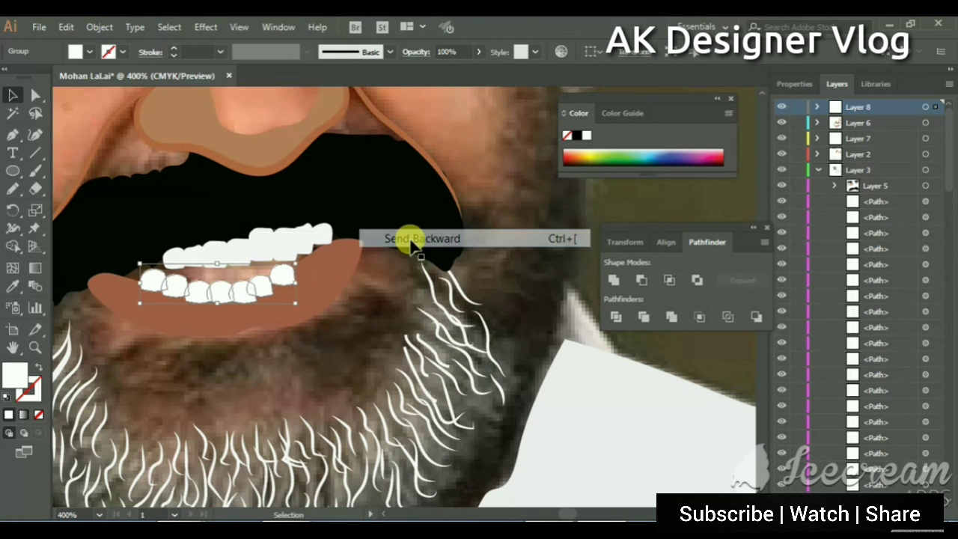
{"action": "right_click", "coordinate": [286, 281]}
{"action": "mouse_move", "coordinate": [331, 437]}
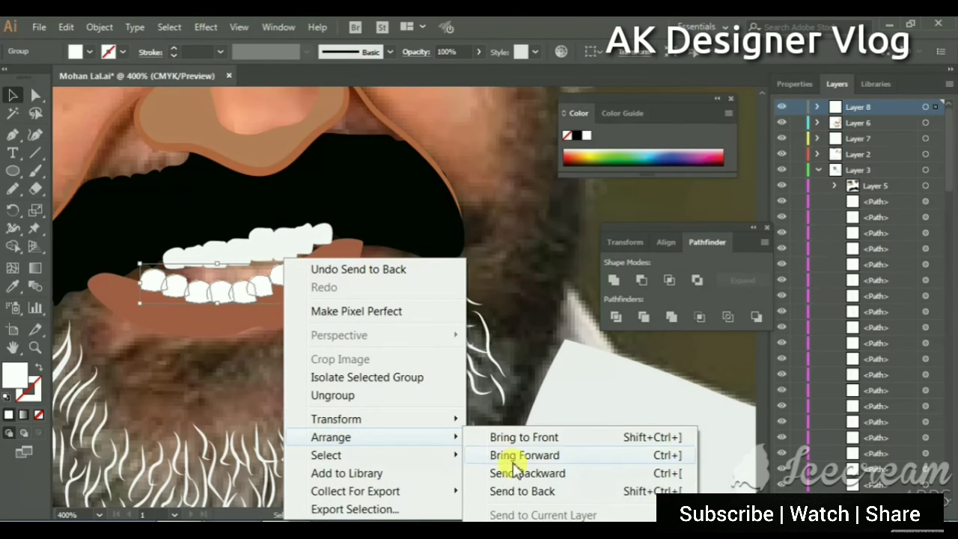
{"action": "left_click", "coordinate": [521, 476]}
{"action": "left_click", "coordinate": [278, 318]}
{"action": "right_click", "coordinate": [280, 318]}
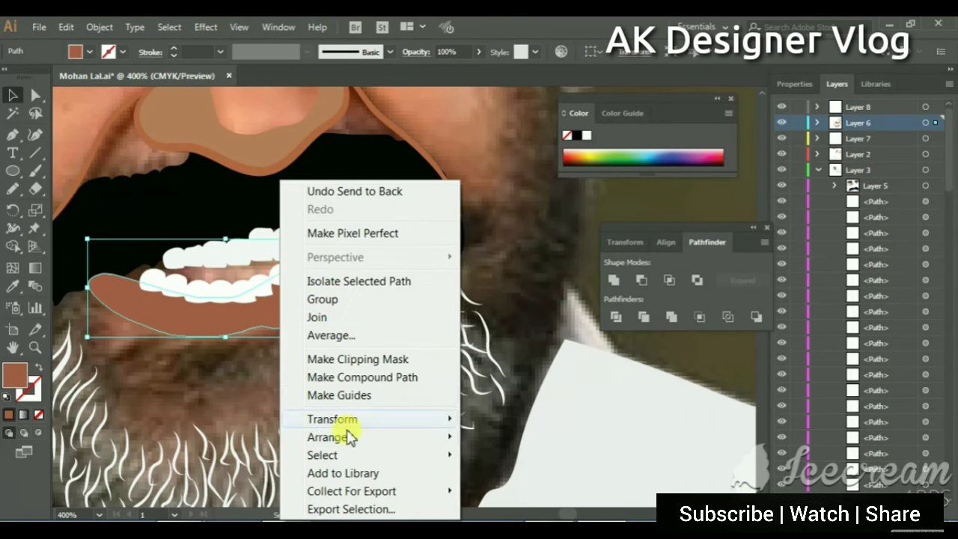
{"action": "left_click", "coordinate": [496, 437]}
Step: Select the black mouth path inside Layer 5
{"action": "right_click", "coordinate": [301, 404]}
{"action": "left_click", "coordinate": [523, 490]}
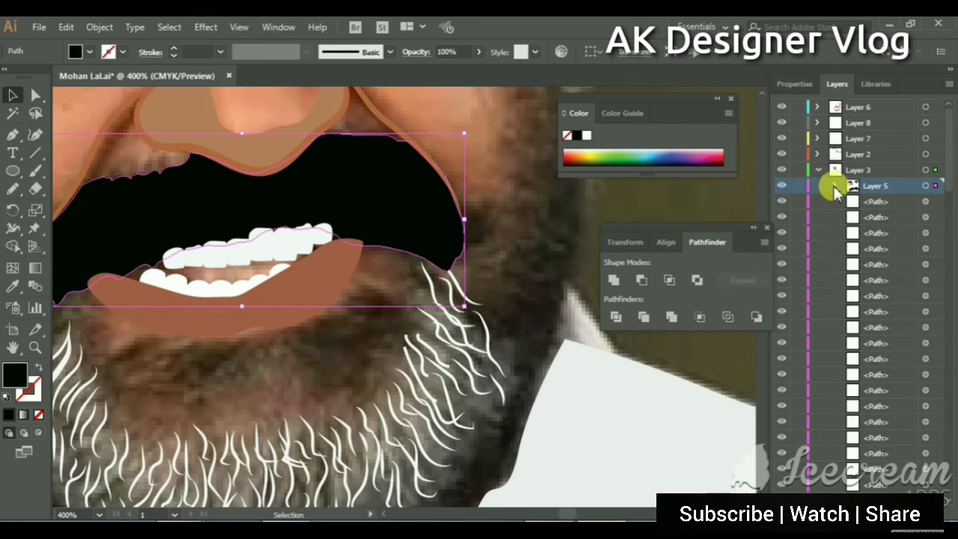
{"action": "left_click", "coordinate": [835, 185]}
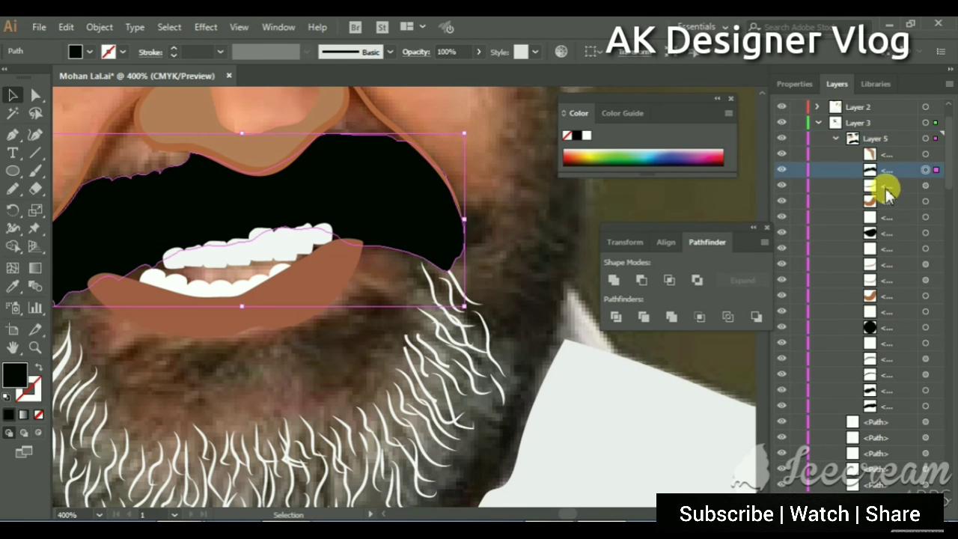
{"action": "left_click", "coordinate": [900, 217]}
{"action": "left_click", "coordinate": [872, 84]}
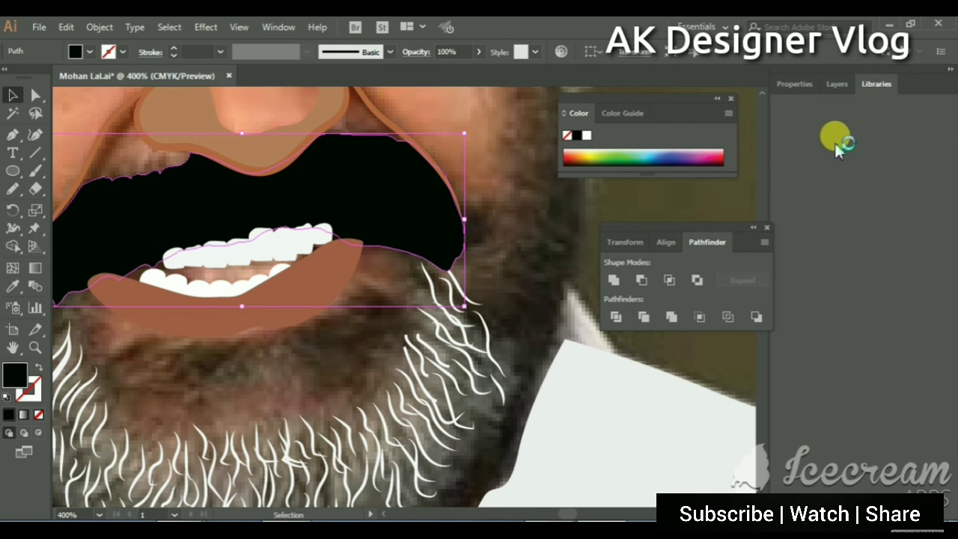
{"action": "left_click", "coordinate": [838, 85]}
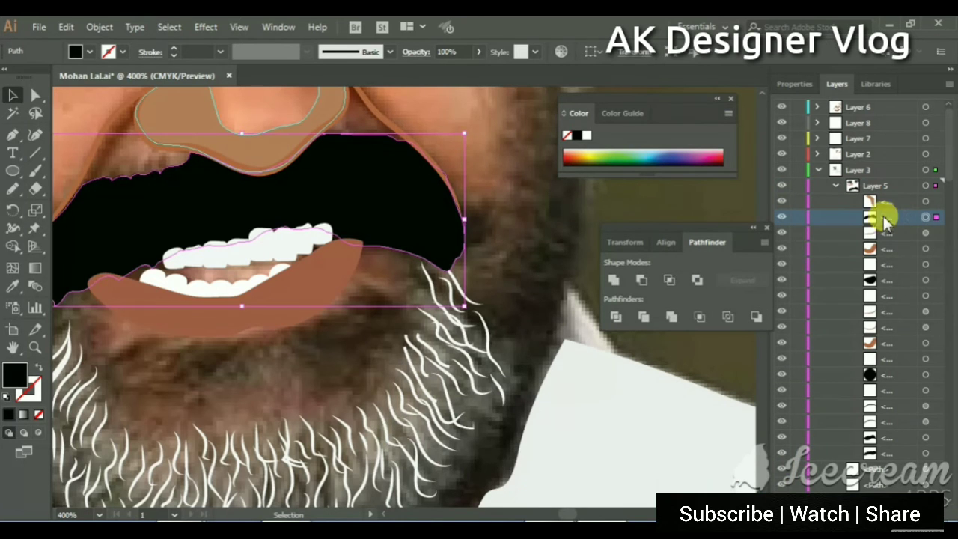
Step: Move the black mouth path higher within Layer 5, then delete it
{"action": "left_click_drag", "start_coordinate": [892, 216], "coordinate": [869, 99]}
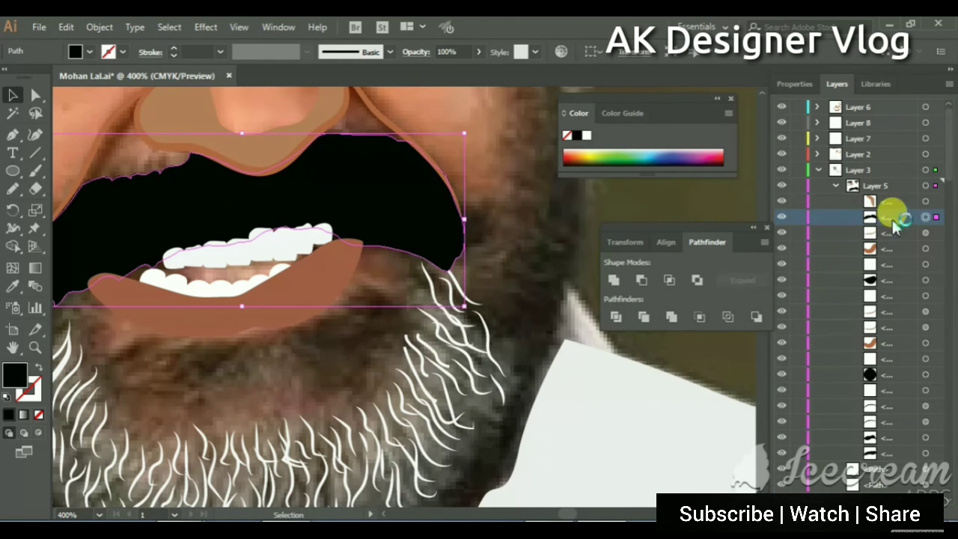
{"action": "left_click_drag", "start_coordinate": [892, 216], "coordinate": [863, 154]}
{"action": "mouse_move", "coordinate": [891, 215]}
{"action": "left_mouse_down"}
{"action": "mouse_move", "coordinate": [879, 161]}
{"action": "mouse_move", "coordinate": [881, 173]}
{"action": "left_mouse_up"}
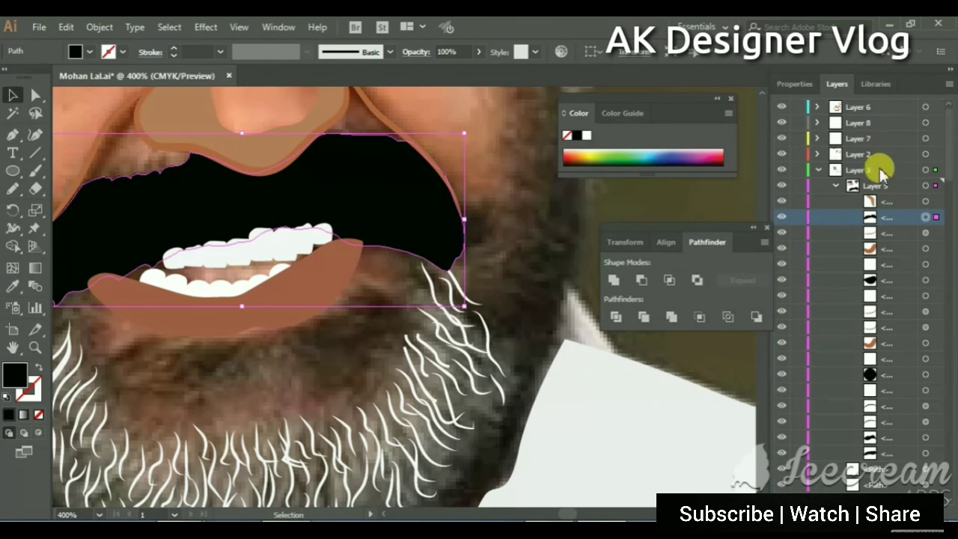
{"action": "left_click_drag", "start_coordinate": [896, 221], "coordinate": [895, 222]}
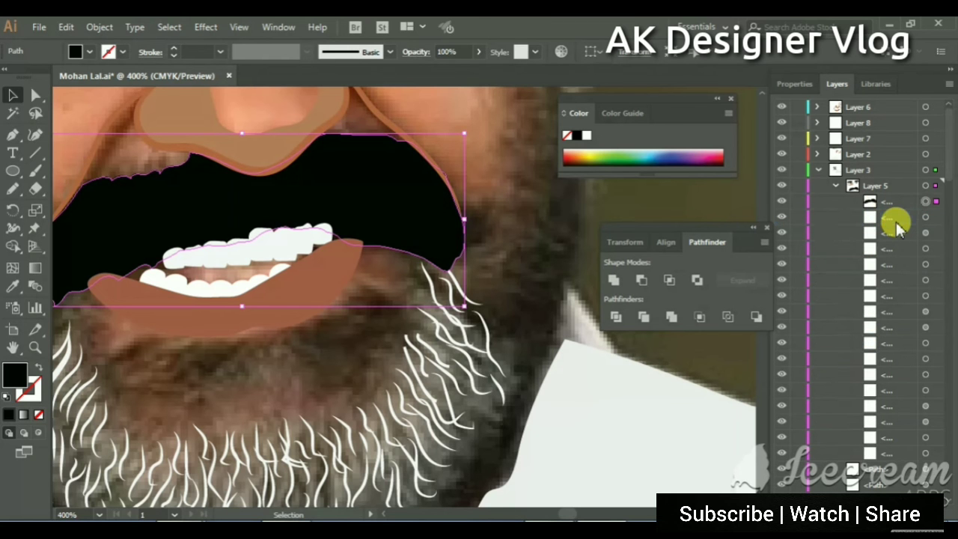
{"action": "mouse_move", "coordinate": [896, 206]}
{"action": "left_mouse_down"}
{"action": "mouse_move", "coordinate": [895, 119]}
{"action": "mouse_move", "coordinate": [876, 199]}
{"action": "left_mouse_up"}
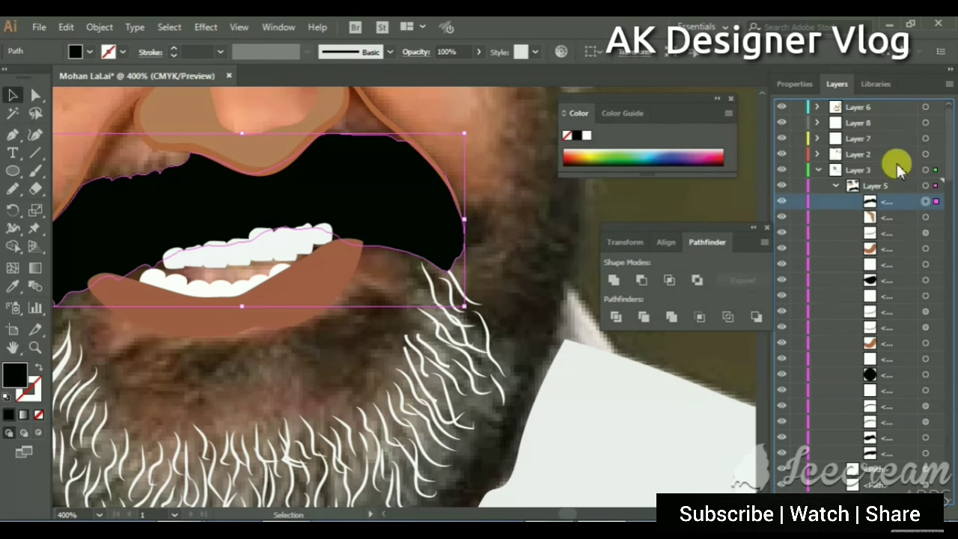
{"action": "key", "text": "a"}
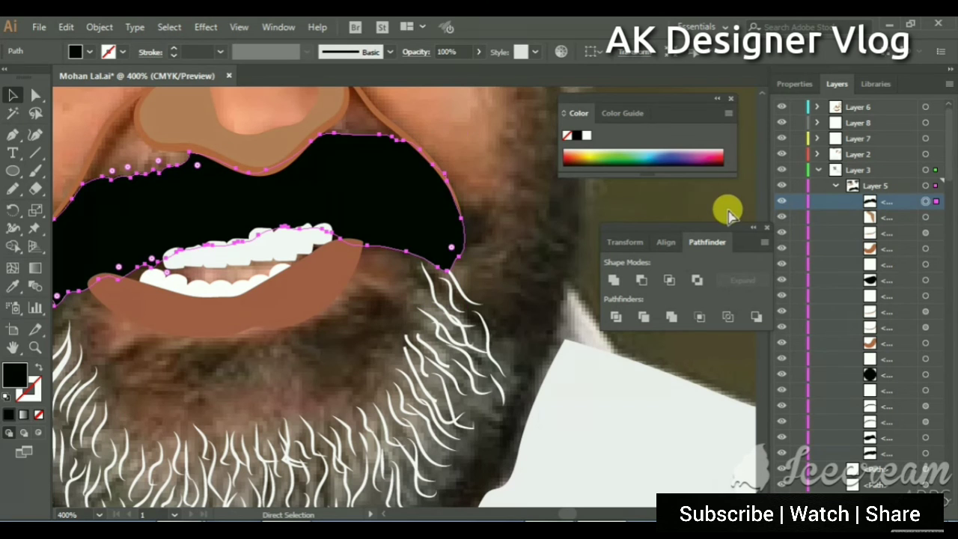
{"action": "key", "text": "Delete"}
Step: Restore the deleted black mouth shape and select paths in Layer 6
{"action": "left_click", "coordinate": [818, 170]}
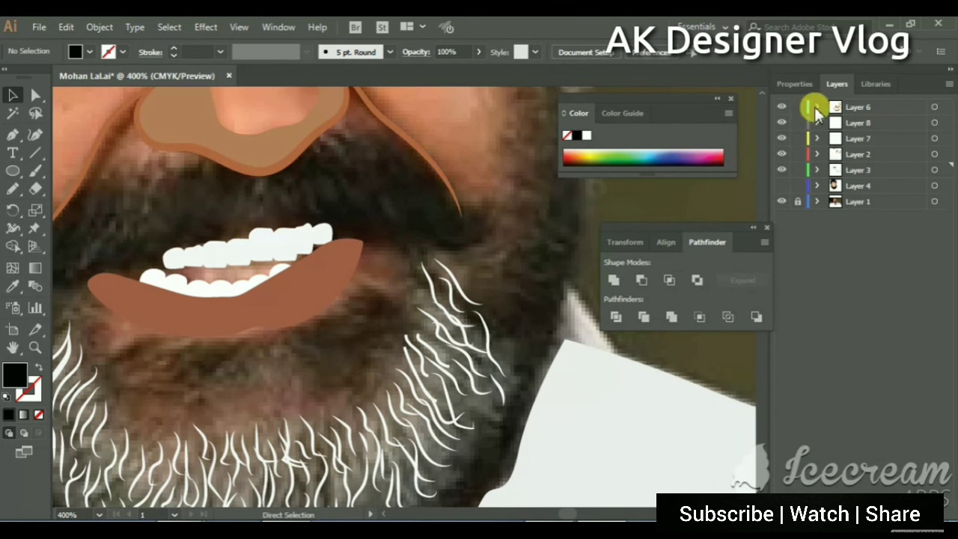
{"action": "key", "text": "ctrl+z"}
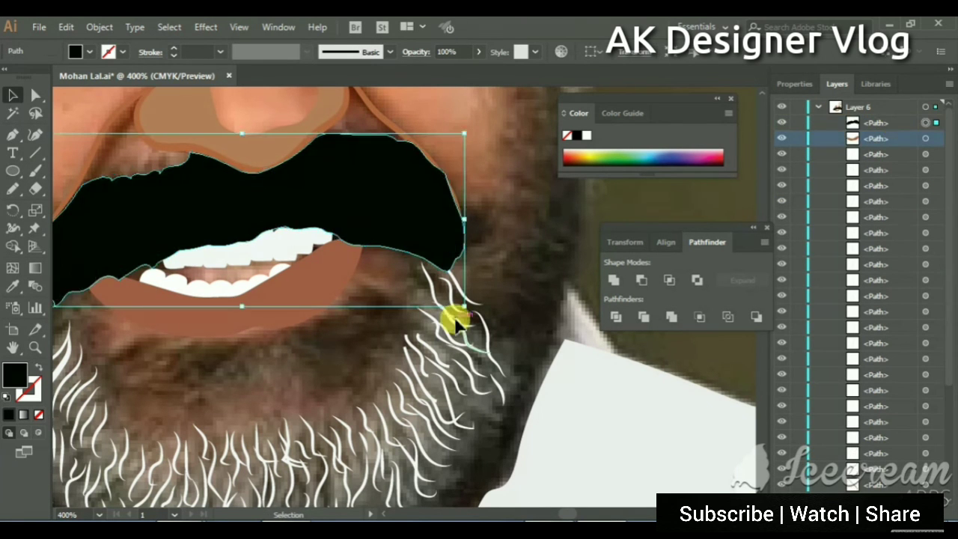
{"action": "left_click", "coordinate": [477, 330]}
{"action": "scroll", "coordinate": [321, 332], "scroll_direction": "left", "scroll_amount": 3}
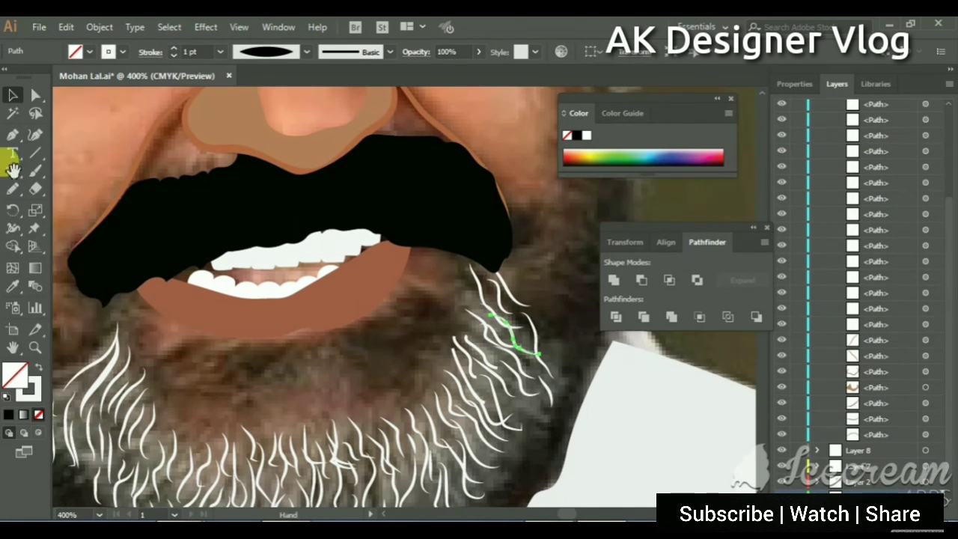
{"action": "left_click", "coordinate": [12, 188]}
{"action": "scroll", "coordinate": [865, 235], "scroll_direction": "up", "scroll_amount": 10}
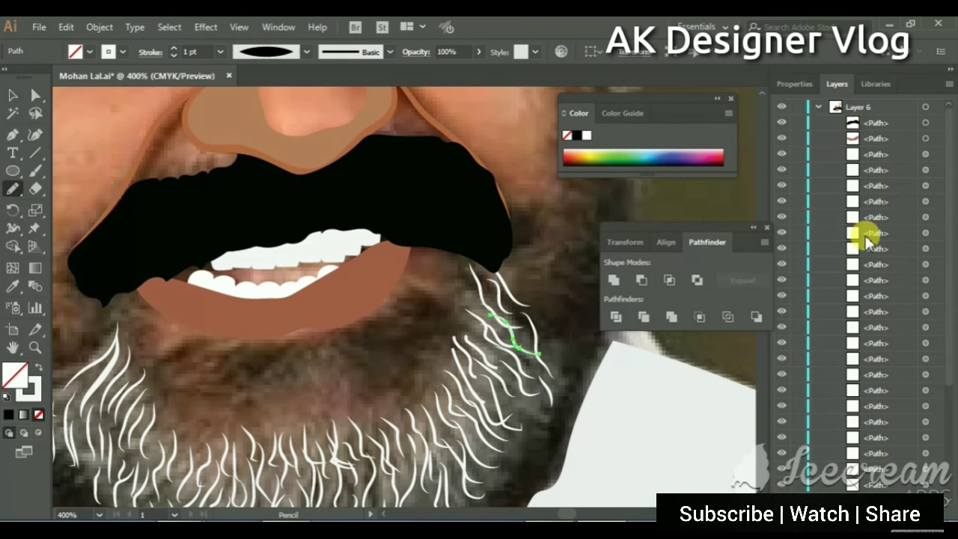
{"action": "left_click", "coordinate": [874, 120]}
{"action": "left_click", "coordinate": [874, 149]}
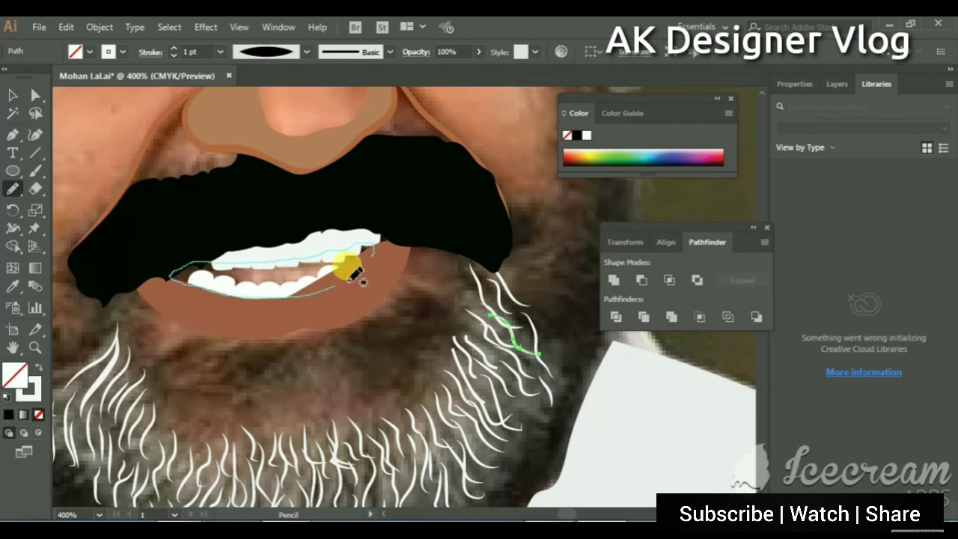
Step: Trace a new shape around the teeth and fill it with a lighter skin tone
{"action": "left_click_drag", "start_coordinate": [299, 251], "coordinate": [116, 278]}
{"action": "left_click", "coordinate": [13, 286]}
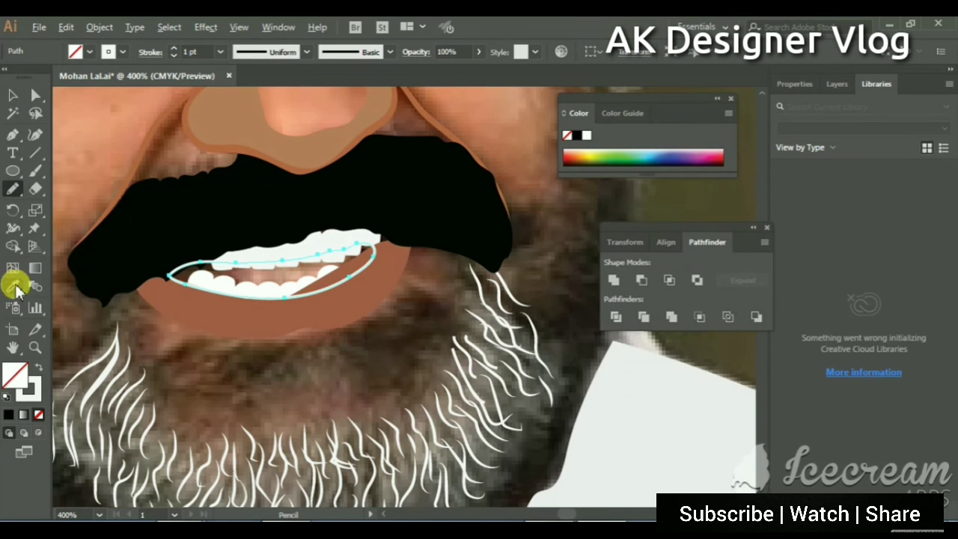
{"action": "left_click", "coordinate": [155, 318]}
{"action": "left_click", "coordinate": [449, 276]}
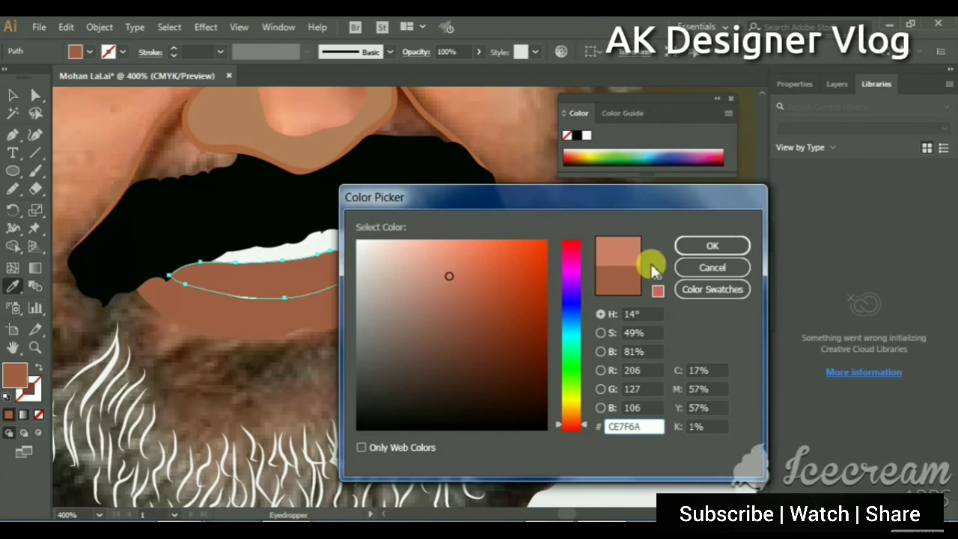
{"action": "left_click", "coordinate": [707, 247]}
{"action": "left_click", "coordinate": [11, 96]}
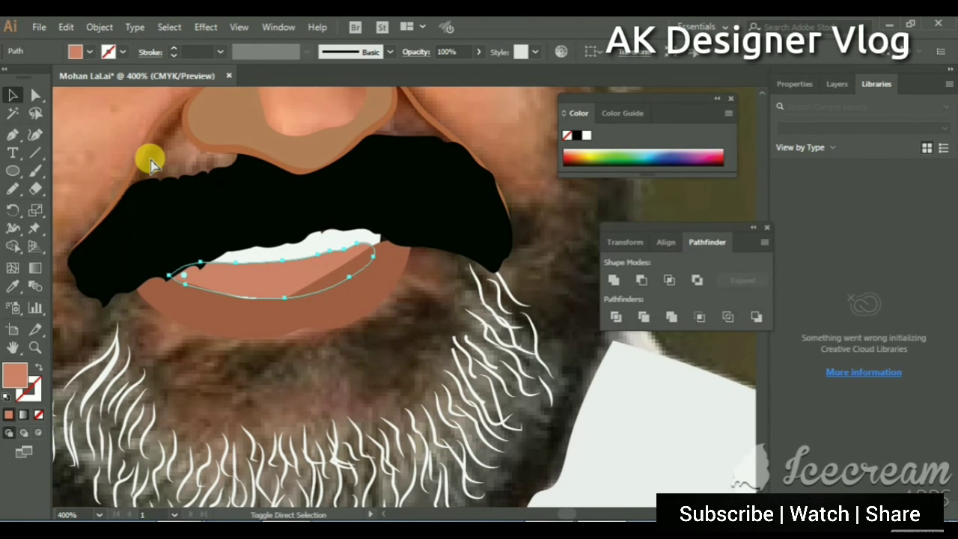
Step: Reorder the lighter lip path in the Layers panel so it sits behind the teeth
{"action": "left_click", "coordinate": [836, 84]}
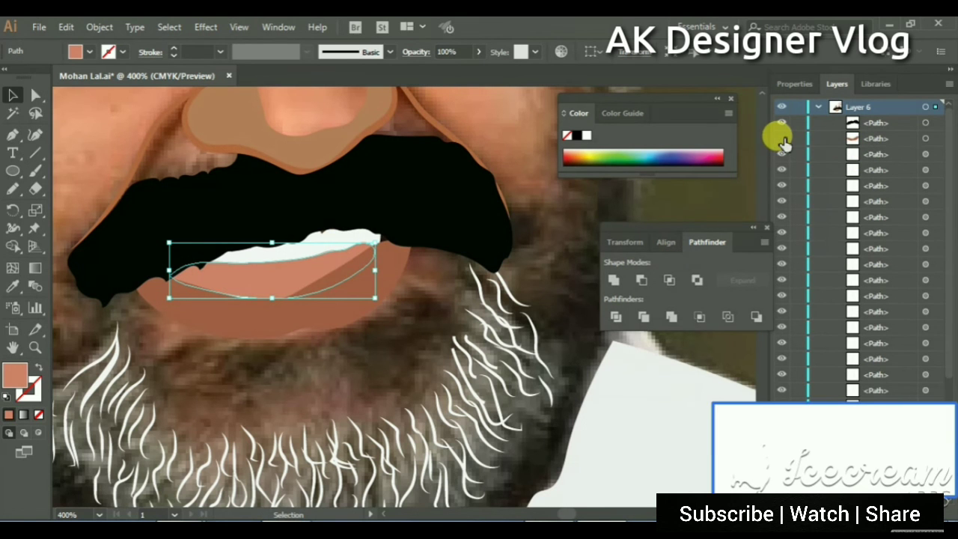
{"action": "left_click_drag", "start_coordinate": [857, 144], "coordinate": [778, 137]}
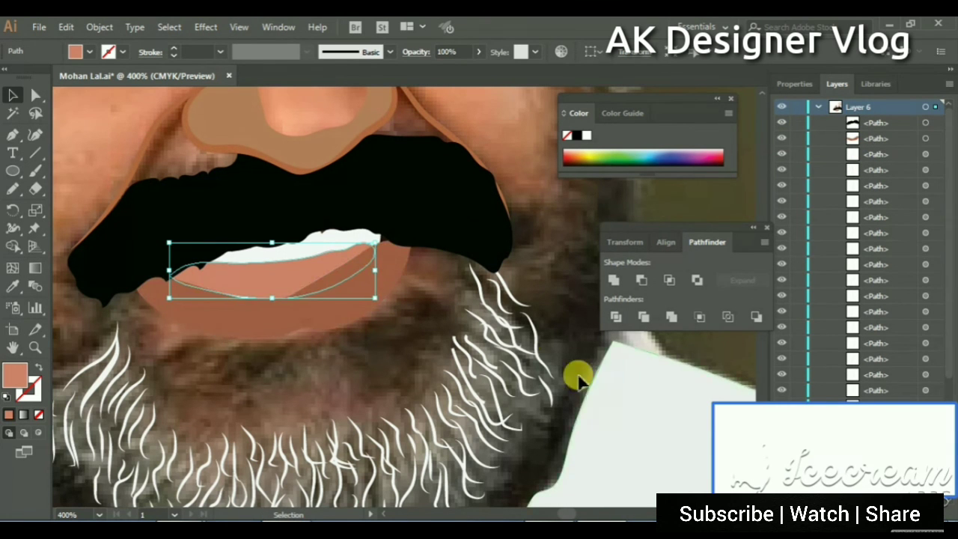
{"action": "left_click", "coordinate": [357, 296], "text": "shift"}
{"action": "left_click", "coordinate": [326, 281]}
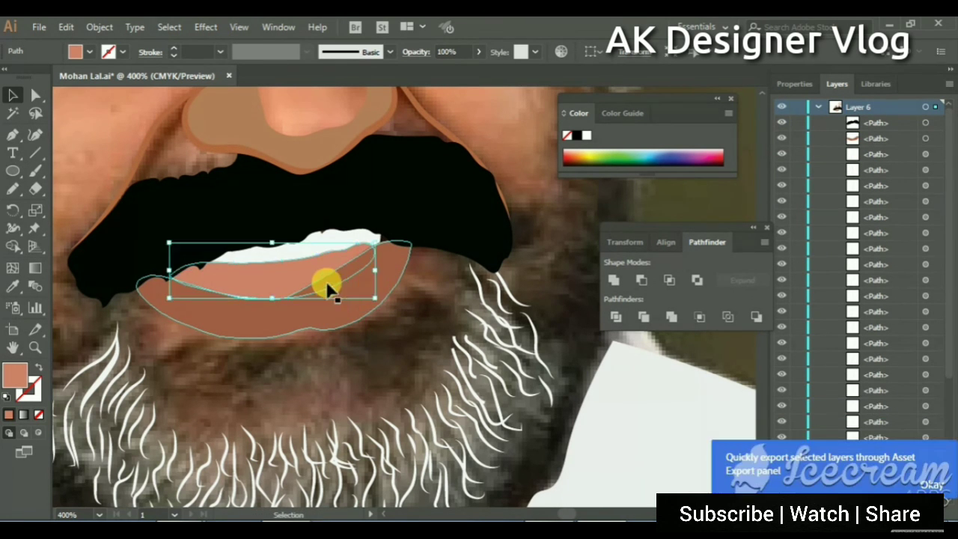
{"action": "key", "text": "ctrl"}
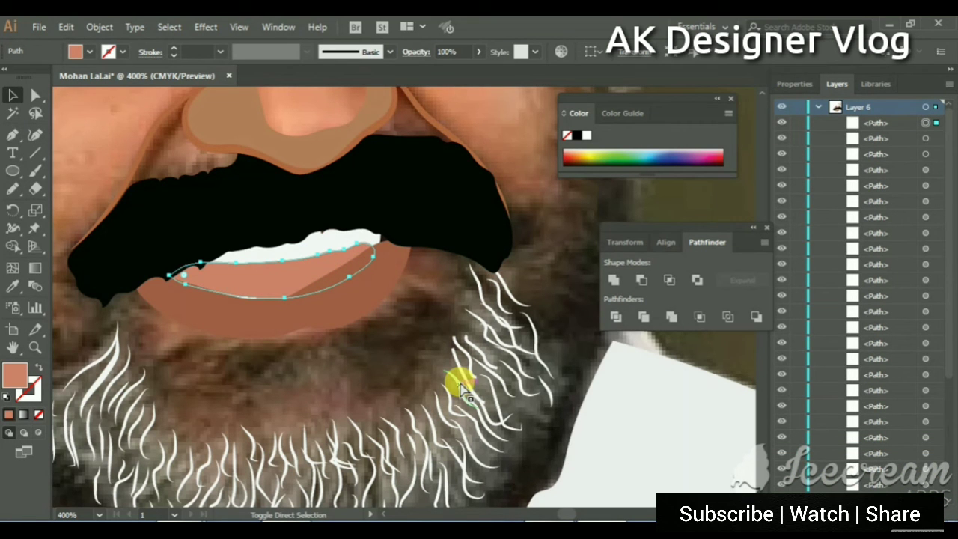
{"action": "scroll", "coordinate": [855, 374], "scroll_direction": "down", "scroll_amount": 5}
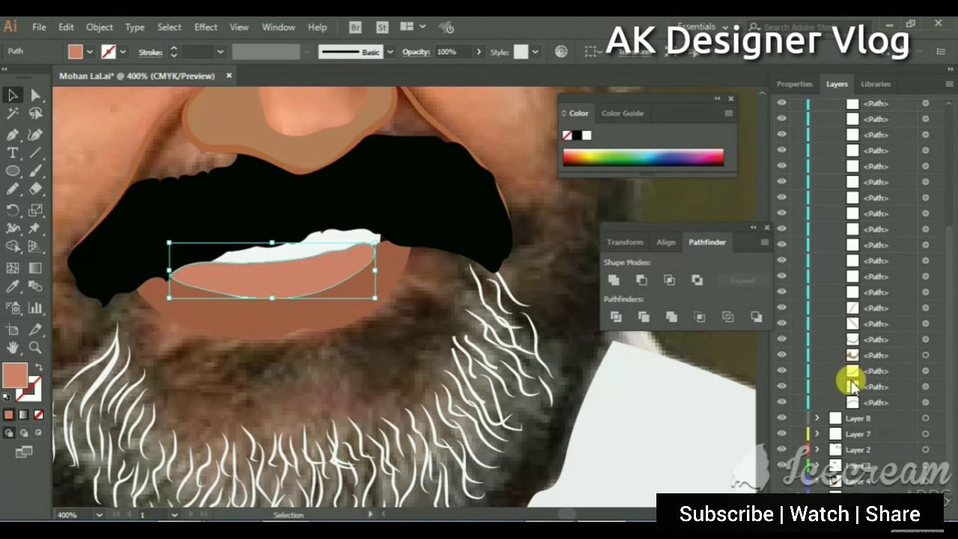
{"action": "left_click", "coordinate": [260, 288], "text": "ctrl"}
{"action": "key", "text": "Delete"}
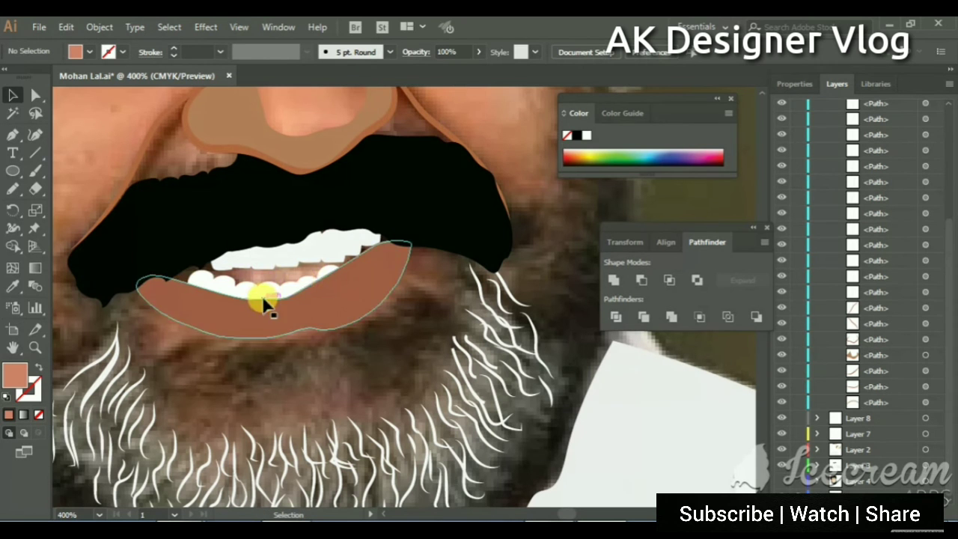
Step: Select the lip-shading path inside Layer 7 through the Layers panel
{"action": "left_click", "coordinate": [289, 303]}
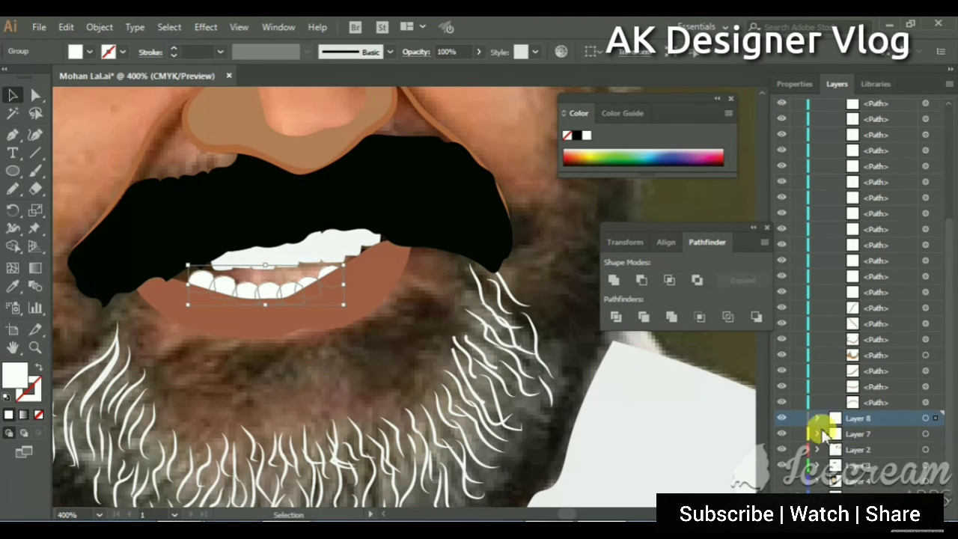
{"action": "left_click", "coordinate": [816, 418]}
{"action": "left_click", "coordinate": [818, 372]}
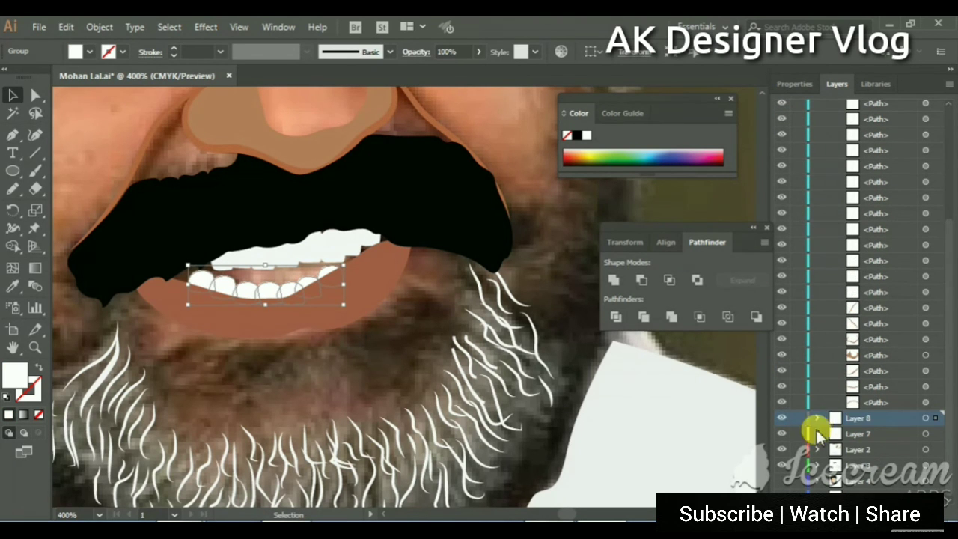
{"action": "left_click", "coordinate": [873, 448]}
{"action": "left_click", "coordinate": [873, 448]}
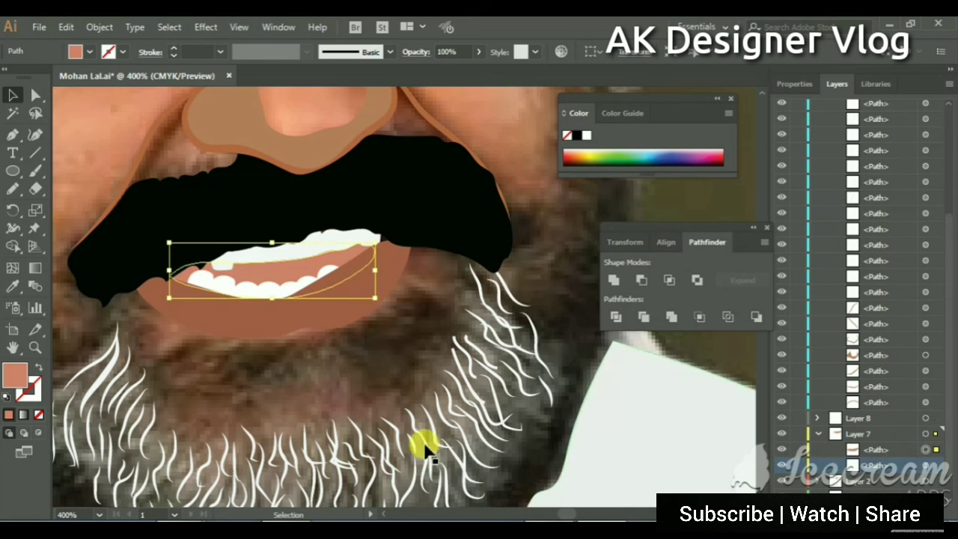
{"action": "left_click", "coordinate": [336, 315]}
{"action": "left_click", "coordinate": [299, 277]}
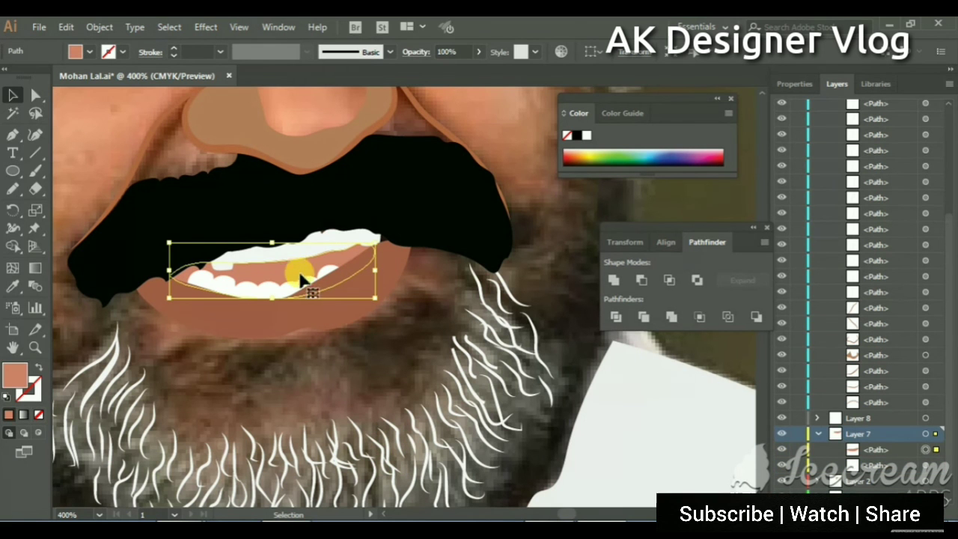
{"action": "left_click", "coordinate": [922, 463]}
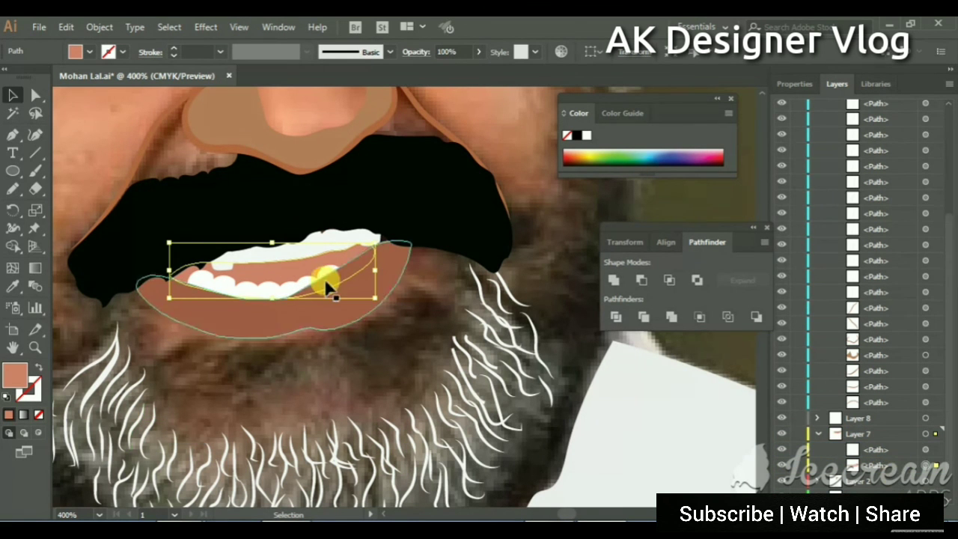
Step: Nudge the lip shape down with the arrow keys to sit against the teeth
{"action": "key", "text": "Down"}
{"action": "key", "text": "Down"}
{"action": "key", "text": "Down"}
{"action": "key", "text": "Down"}
{"action": "key", "text": "Down"}
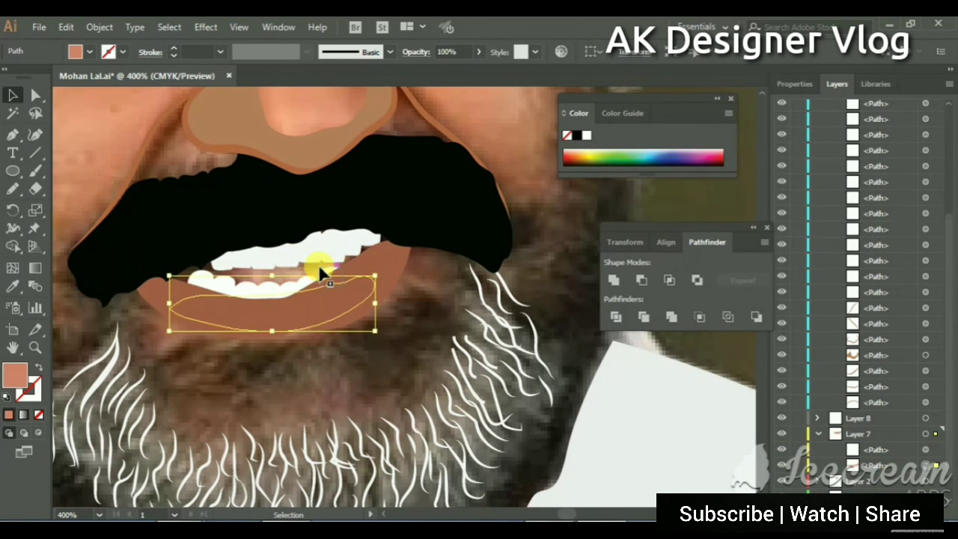
{"action": "key", "text": "Up"}
{"action": "key", "text": "Up"}
{"action": "key", "text": "Up"}
{"action": "key", "text": "Up"}
{"action": "key", "text": "Up"}
{"action": "key", "text": "Up"}
{"action": "key", "text": "Up"}
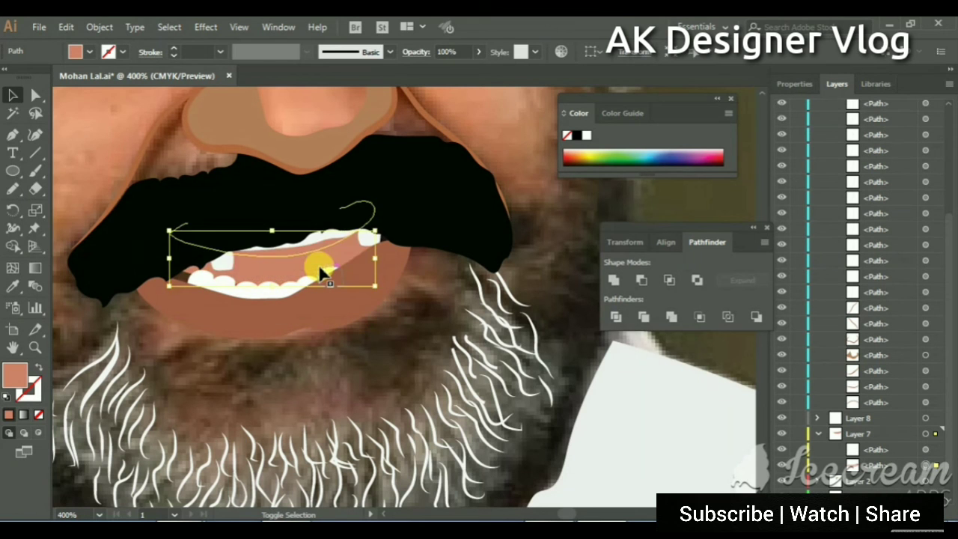
{"action": "key", "text": "Down"}
{"action": "key", "text": "Down"}
{"action": "key", "text": "Down"}
{"action": "key", "text": "Down"}
{"action": "key", "text": "Down"}
{"action": "key", "text": "Down"}
{"action": "key", "text": "Down"}
{"action": "key", "text": "Down"}
{"action": "key", "text": "Down"}
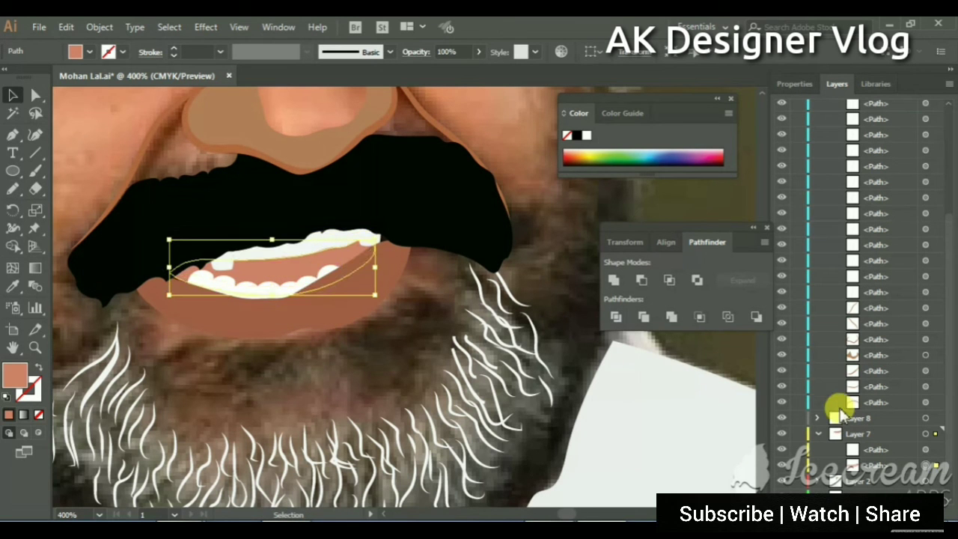
{"action": "key", "text": "Down"}
{"action": "key", "text": "Down"}
{"action": "key", "text": "Down"}
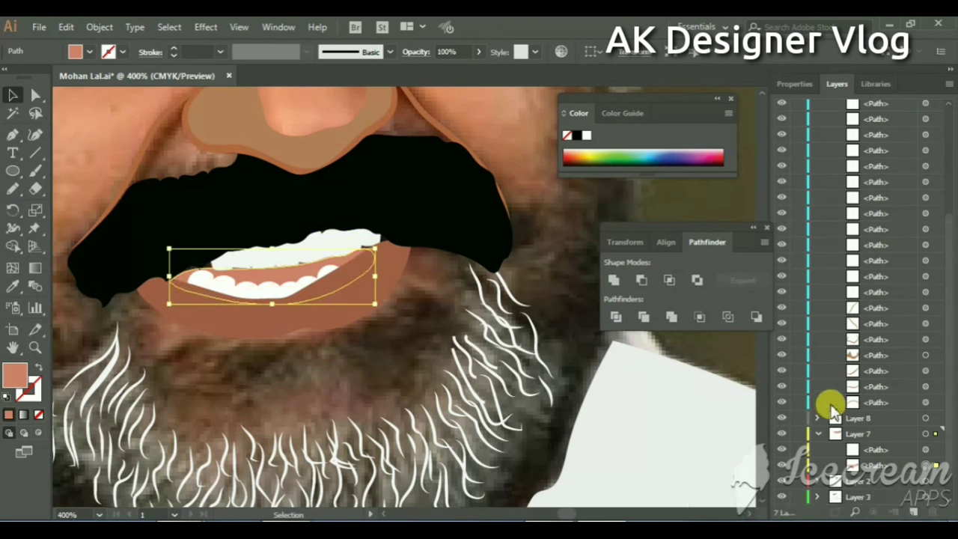
{"action": "key", "text": "Down"}
{"action": "scroll", "coordinate": [860, 430], "scroll_direction": "down", "scroll_amount": 2}
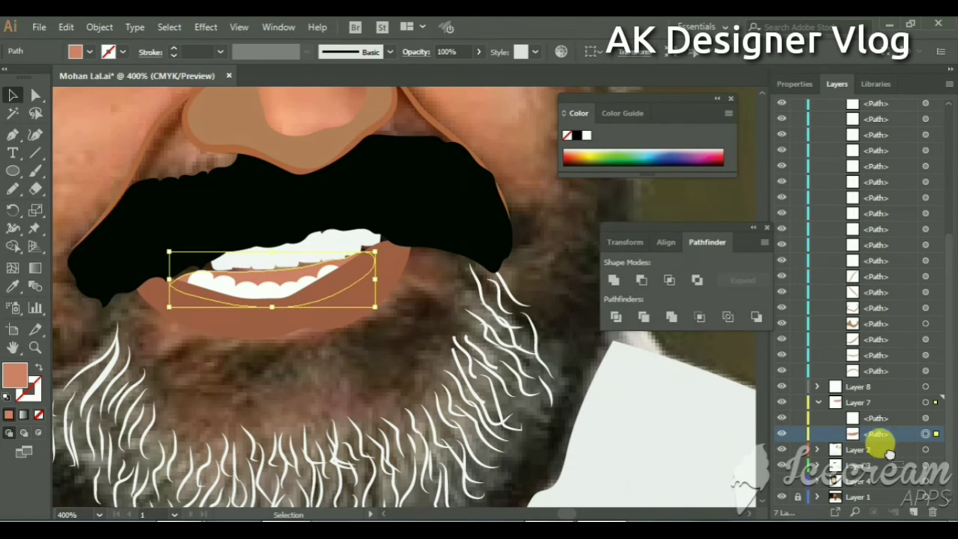
Step: Expand Layers 2 and 3 and nudge the lip shape up slightly
{"action": "left_click", "coordinate": [750, 456]}
{"action": "left_click", "coordinate": [817, 449]}
{"action": "scroll", "coordinate": [877, 441], "scroll_direction": "down", "scroll_amount": 5}
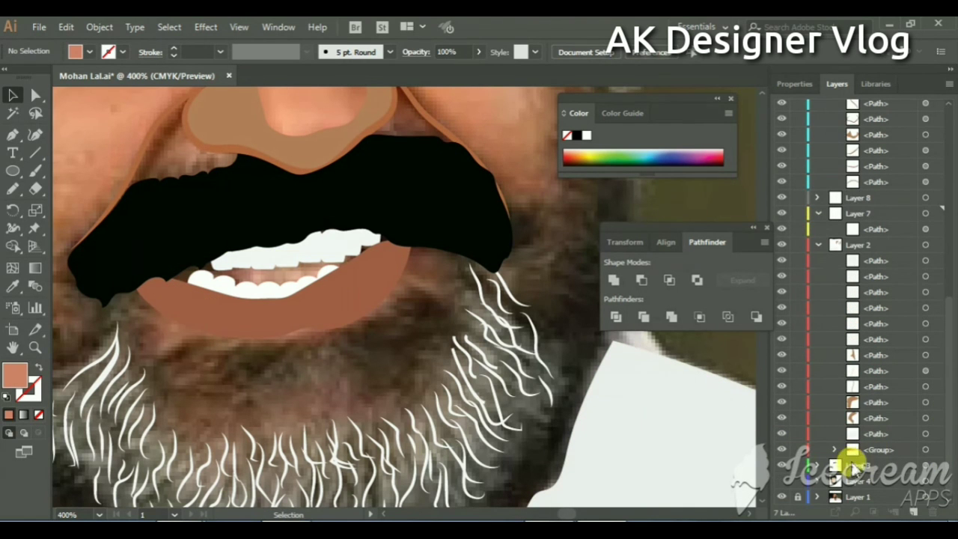
{"action": "left_click", "coordinate": [818, 465]}
{"action": "scroll", "coordinate": [860, 434], "scroll_direction": "down", "scroll_amount": 3}
{"action": "left_click", "coordinate": [881, 403]}
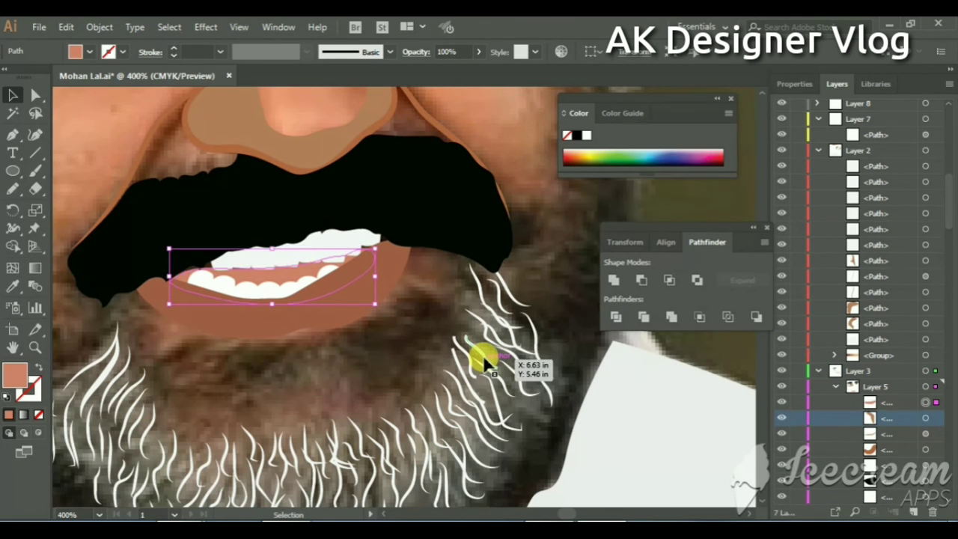
{"action": "key", "text": "Up"}
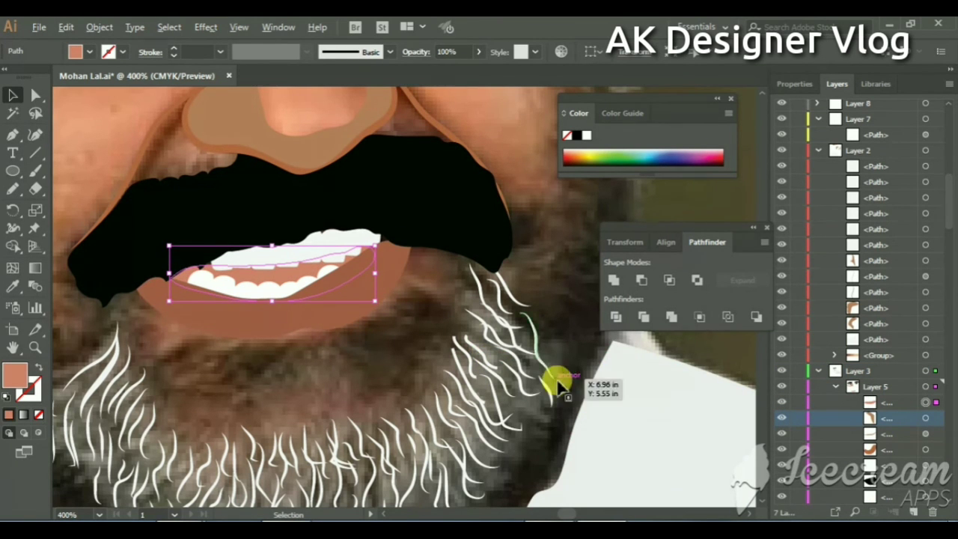
Step: Collapse the expanded layers in the Layers panel
{"action": "scroll", "coordinate": [557, 381], "scroll_direction": "down", "scroll_amount": 1}
{"action": "scroll", "coordinate": [868, 300], "scroll_direction": "down", "scroll_amount": 5}
{"action": "left_click", "coordinate": [818, 108]}
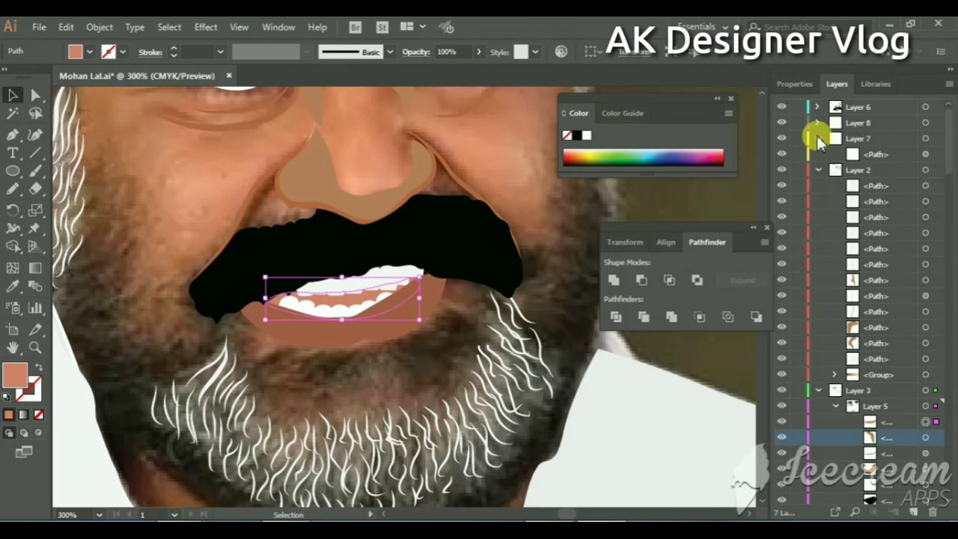
{"action": "left_click", "coordinate": [817, 139]}
{"action": "left_click", "coordinate": [816, 187]}
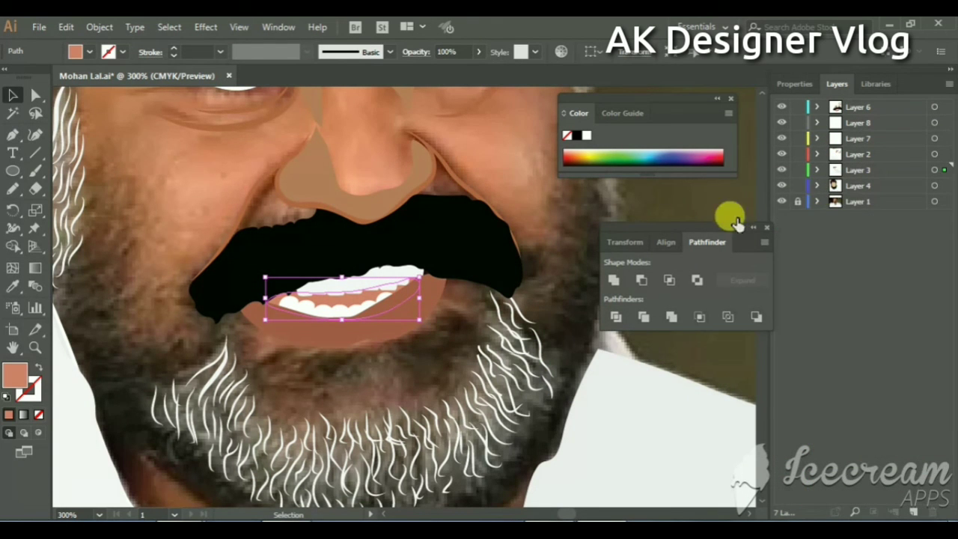
{"action": "scroll", "coordinate": [501, 307], "scroll_direction": "down", "scroll_amount": 1}
{"action": "scroll", "coordinate": [507, 321], "scroll_direction": "down", "scroll_amount": 1}
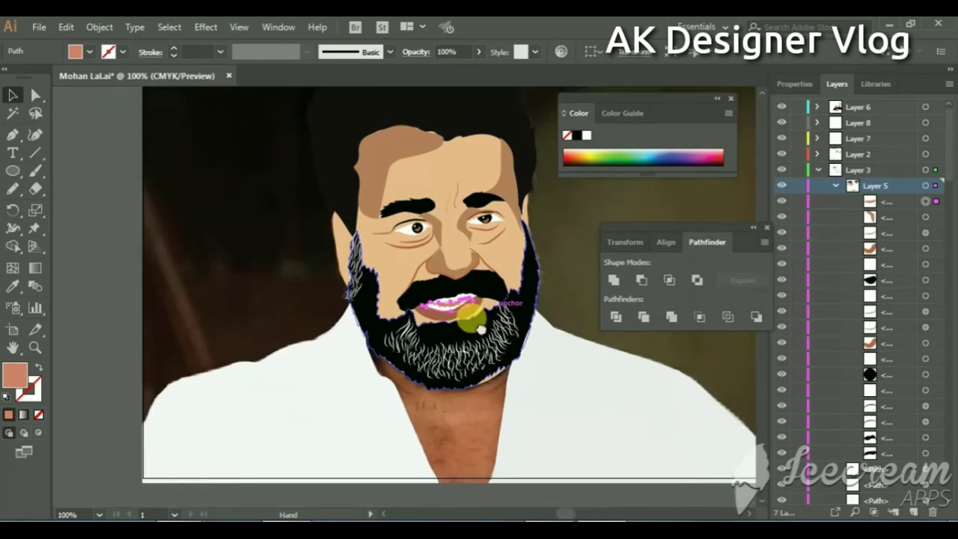
{"action": "scroll", "coordinate": [342, 225], "scroll_direction": "up", "scroll_amount": 1}
Step: Select the forehead hair shape, clear its fill, and reshape the hairline anchor and handles
{"action": "left_click", "coordinate": [342, 244]}
{"action": "scroll", "coordinate": [339, 241], "scroll_direction": "up", "scroll_amount": 1}
{"action": "scroll", "coordinate": [338, 241], "scroll_direction": "up", "scroll_amount": 1}
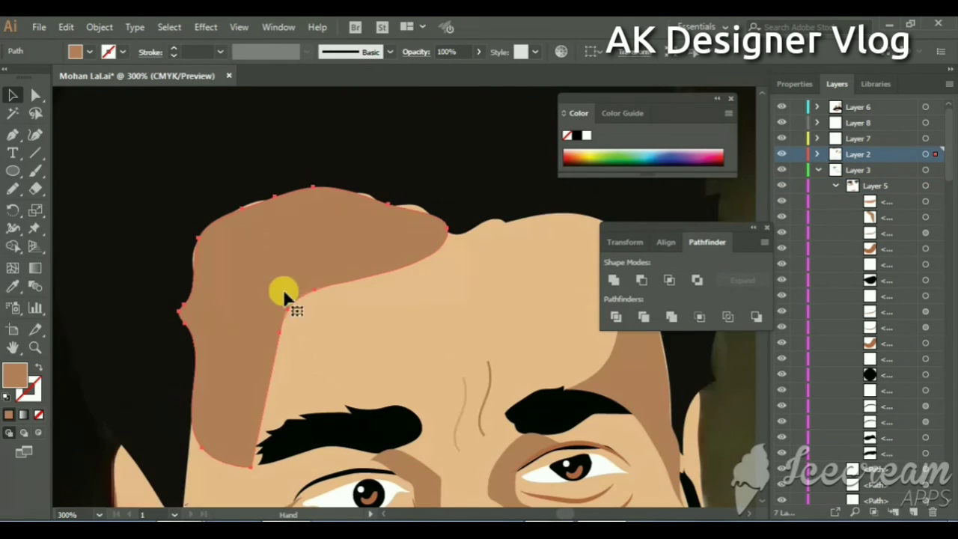
{"action": "scroll", "coordinate": [284, 292], "scroll_direction": "up", "scroll_amount": 1}
{"action": "key", "text": "slash"}
{"action": "left_click", "coordinate": [36, 94]}
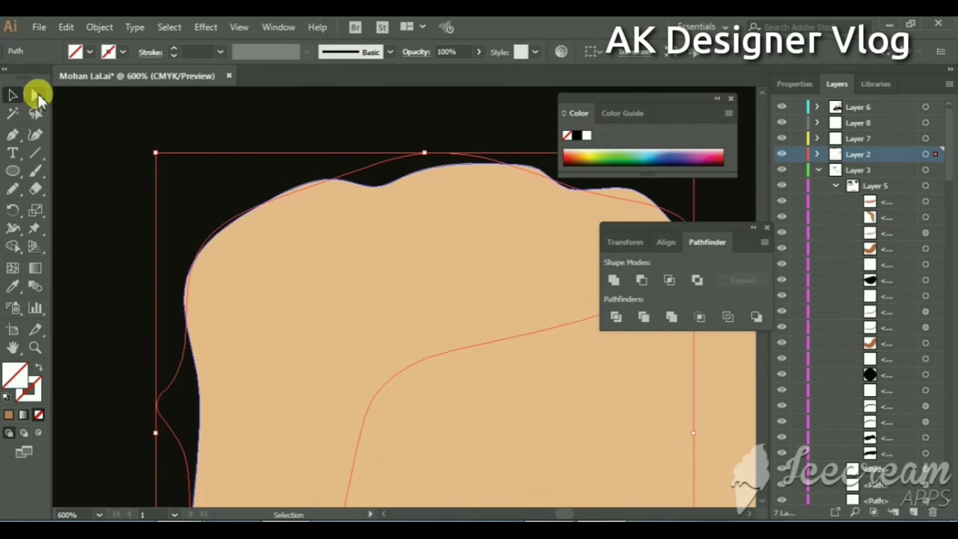
{"action": "scroll", "coordinate": [275, 198], "scroll_direction": "up", "scroll_amount": 1}
{"action": "mouse_move", "coordinate": [298, 181]}
{"action": "left_mouse_down"}
{"action": "mouse_move", "coordinate": [177, 250]}
{"action": "mouse_move", "coordinate": [235, 203]}
{"action": "mouse_move", "coordinate": [317, 208]}
{"action": "left_mouse_up"}
{"action": "scroll", "coordinate": [235, 207], "scroll_direction": "right", "scroll_amount": 3}
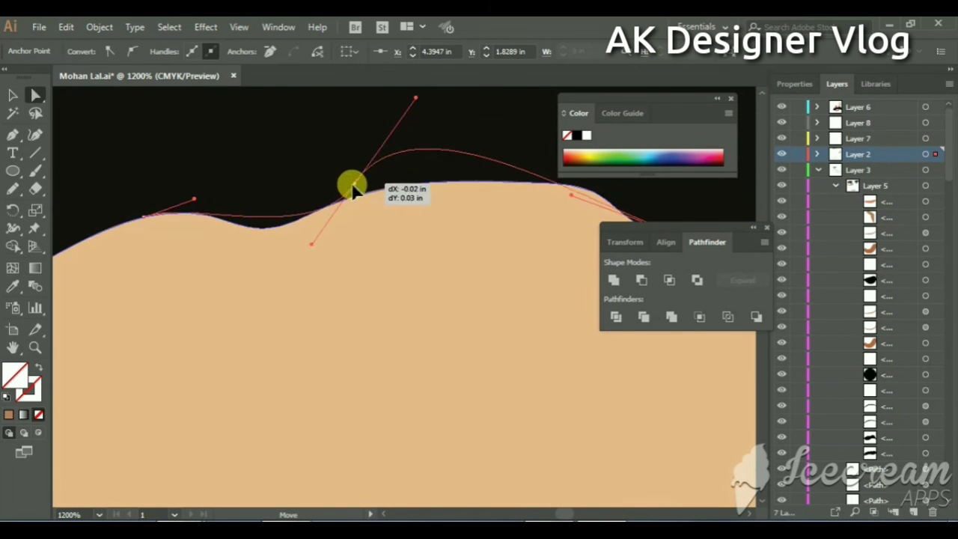
{"action": "left_click_drag", "start_coordinate": [317, 206], "coordinate": [320, 199]}
Step: Reshape the face path's top forehead curve by dragging its anchors and segments
{"action": "scroll", "coordinate": [193, 208], "scroll_direction": "down", "scroll_amount": 6}
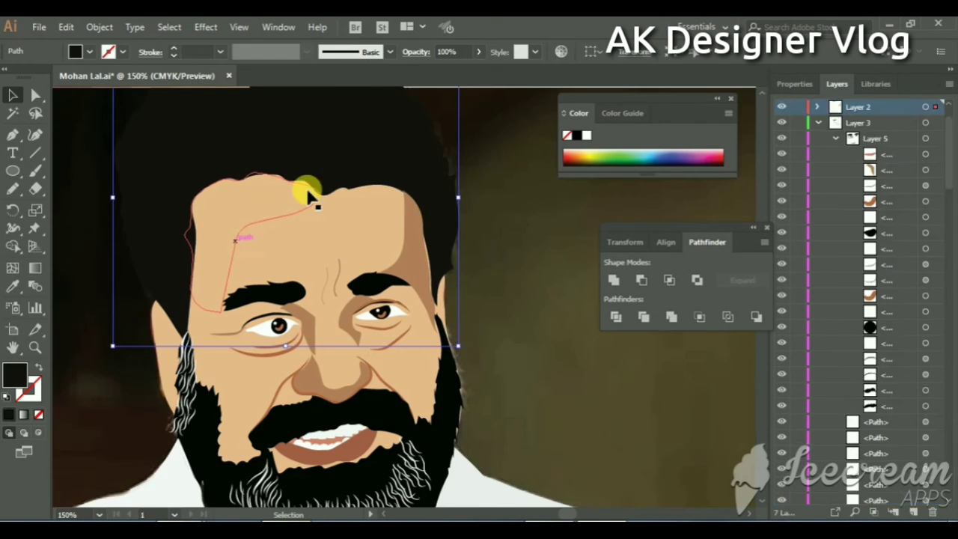
{"action": "scroll", "coordinate": [215, 217], "scroll_direction": "up", "scroll_amount": 3}
{"action": "scroll", "coordinate": [215, 217], "scroll_direction": "up", "scroll_amount": 1}
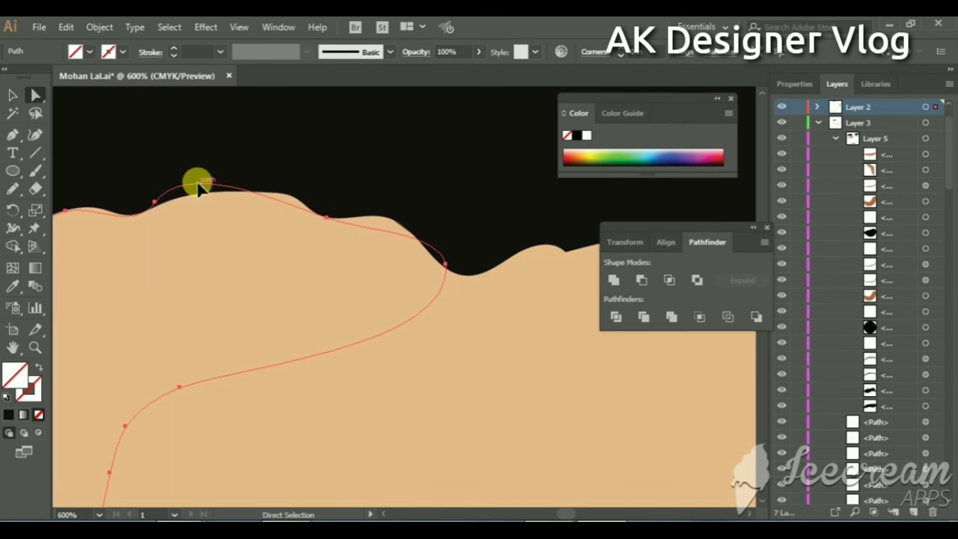
{"action": "left_click_drag", "start_coordinate": [166, 202], "coordinate": [153, 210]}
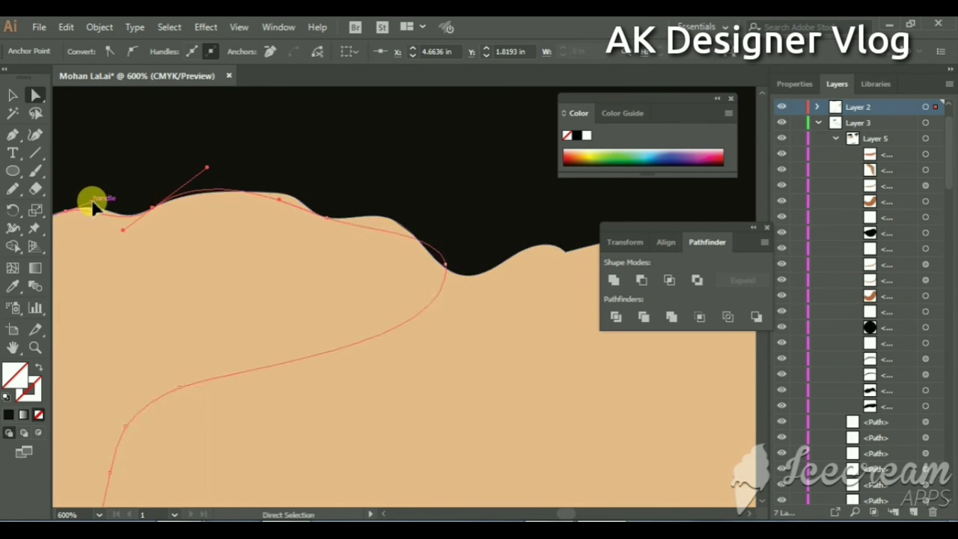
{"action": "scroll", "coordinate": [262, 212], "scroll_direction": "up", "scroll_amount": 1}
{"action": "left_click_drag", "start_coordinate": [275, 198], "coordinate": [300, 183]}
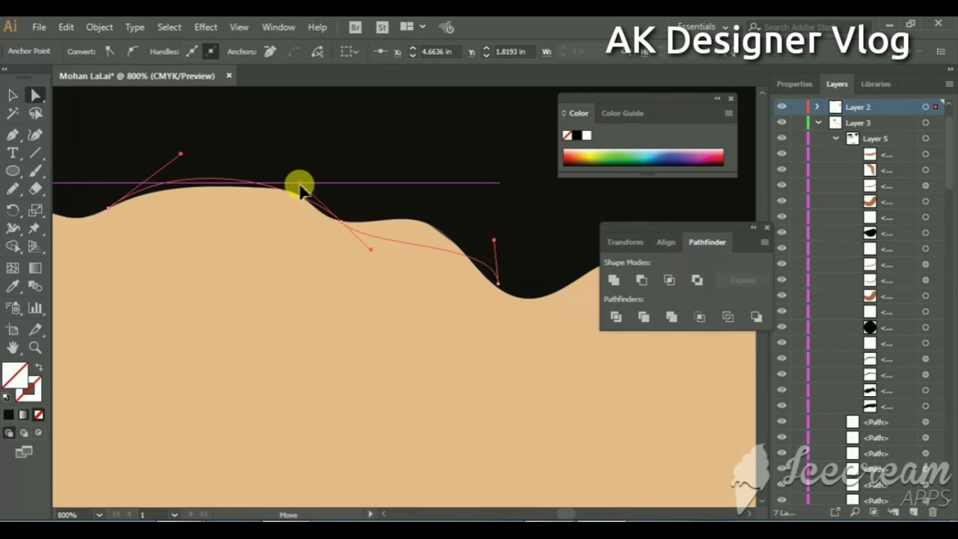
{"action": "left_click", "coordinate": [359, 247]}
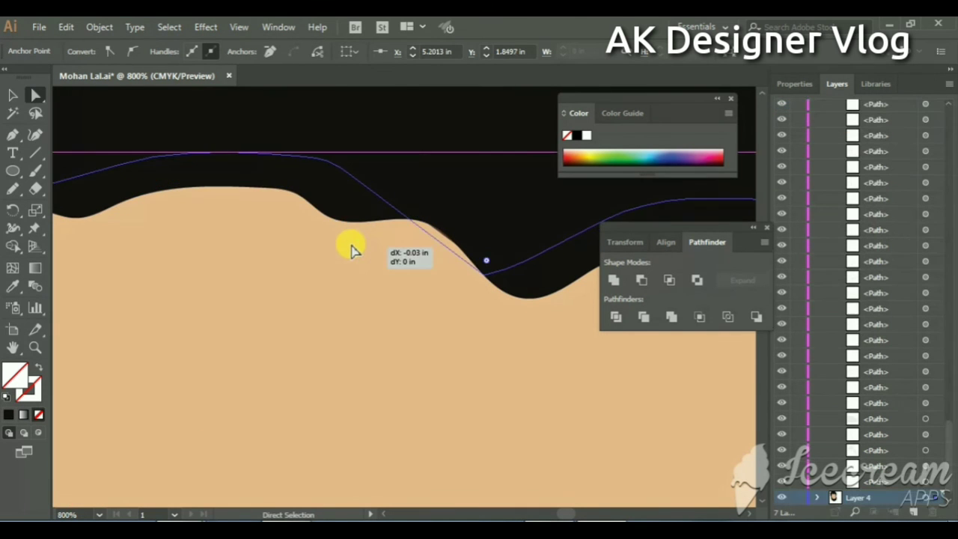
{"action": "left_click", "coordinate": [351, 235]}
{"action": "mouse_move", "coordinate": [350, 235]}
{"action": "left_mouse_down"}
{"action": "mouse_move", "coordinate": [327, 220]}
{"action": "mouse_move", "coordinate": [274, 231]}
{"action": "mouse_move", "coordinate": [401, 255]}
{"action": "left_mouse_up"}
{"action": "left_click", "coordinate": [126, 215]}
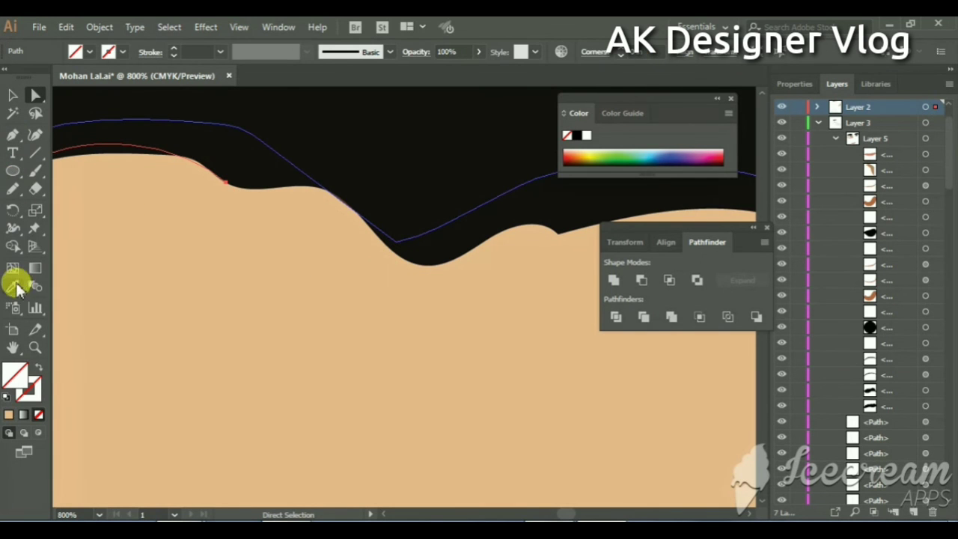
Step: Trace the upper-left forehead shading outline with the Pencil tool, zoomed out
{"action": "left_click", "coordinate": [13, 189]}
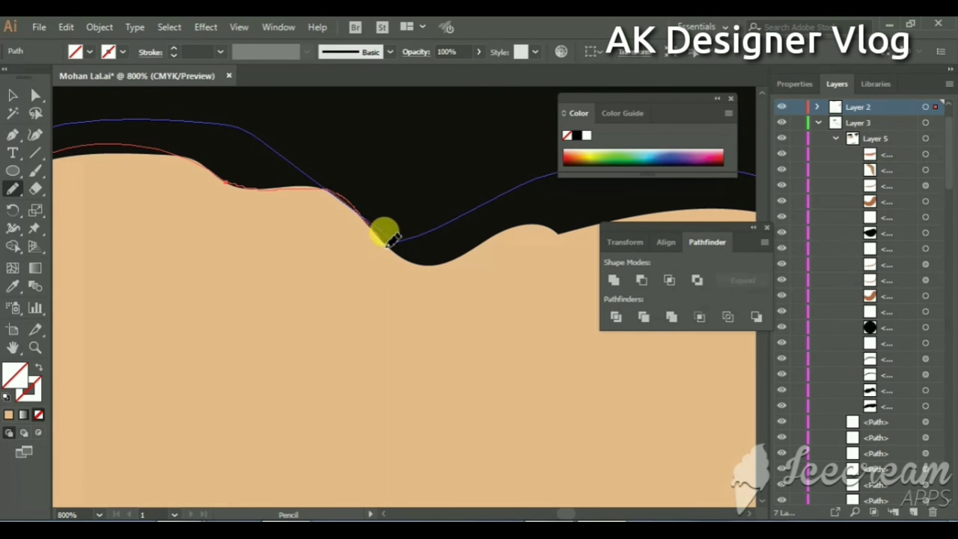
{"action": "key", "text": "ctrl+minus"}
{"action": "key", "text": "ctrl+minus"}
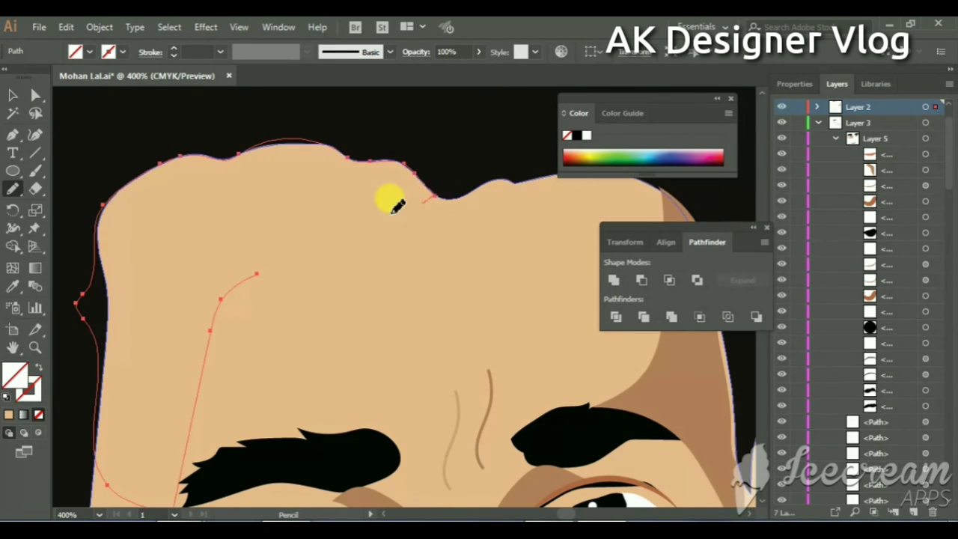
{"action": "key", "text": "ctrl+minus"}
{"action": "key", "text": "ctrl+minus"}
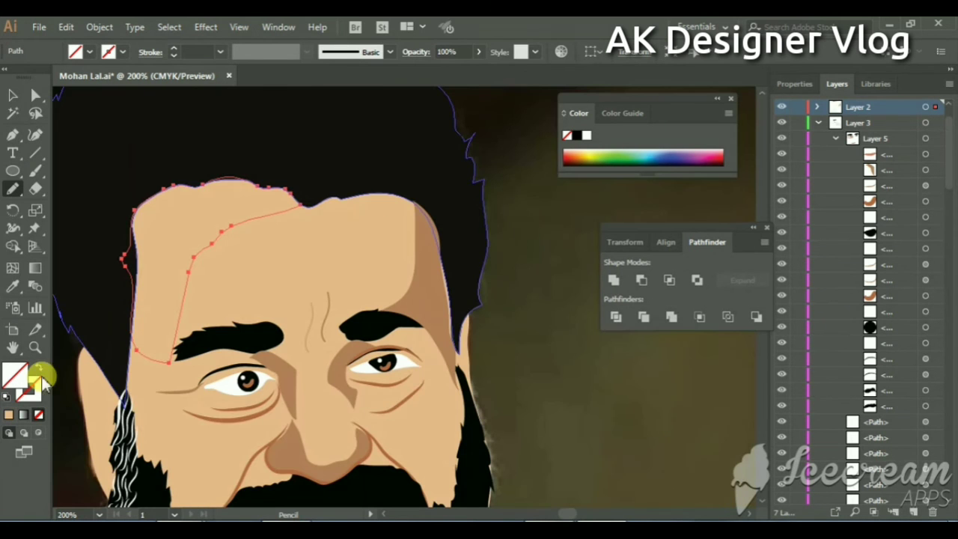
Step: Fill the forehead shading shape with the darker skin brown using the Eyedropper
{"action": "left_click", "coordinate": [16, 289]}
{"action": "left_click", "coordinate": [277, 362]}
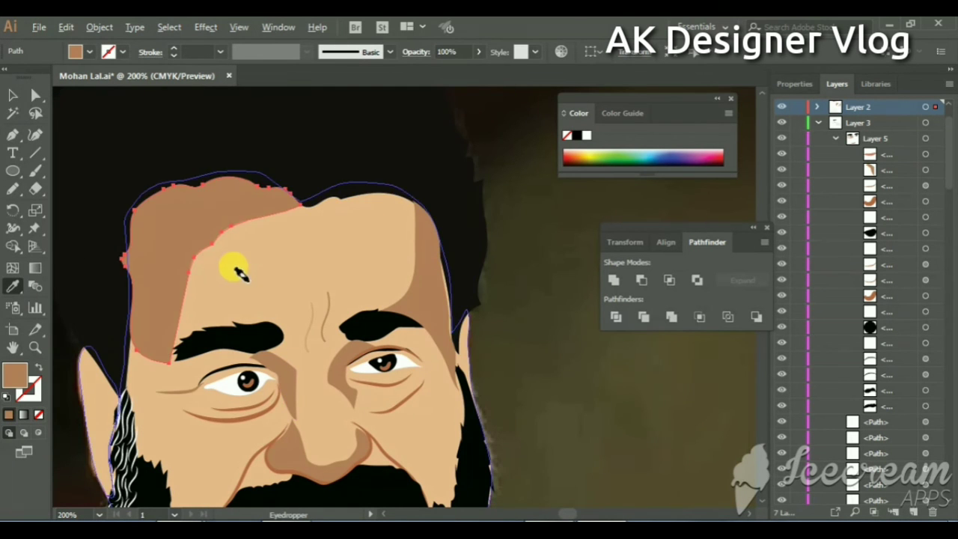
{"action": "key", "text": "ctrl+minus"}
{"action": "left_click", "coordinate": [35, 95]}
{"action": "key", "text": "ctrl+plus"}
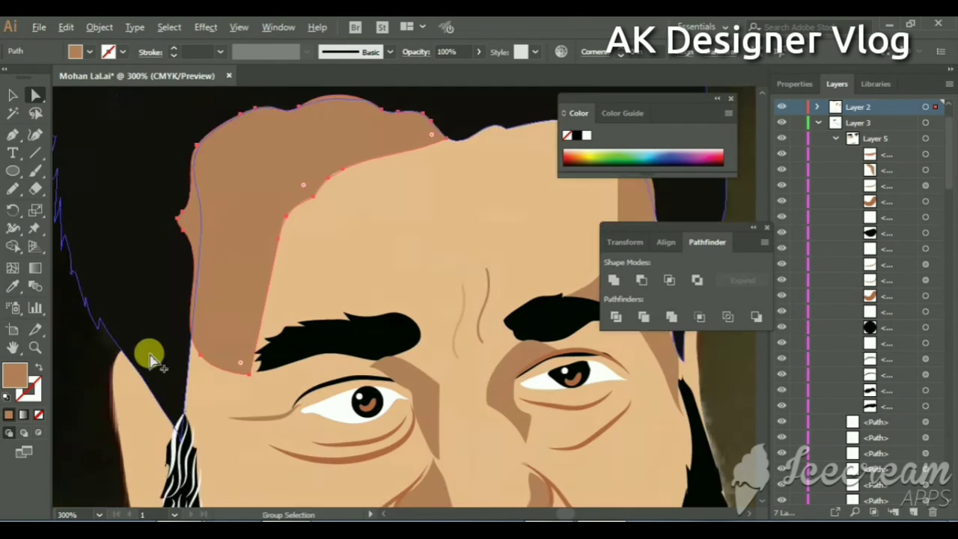
{"action": "key", "text": "ctrl+plus"}
Step: Curve the shape's left edge down the temple to the sideburn via anchors and handles
{"action": "left_click_drag", "start_coordinate": [160, 350], "coordinate": [108, 366]}
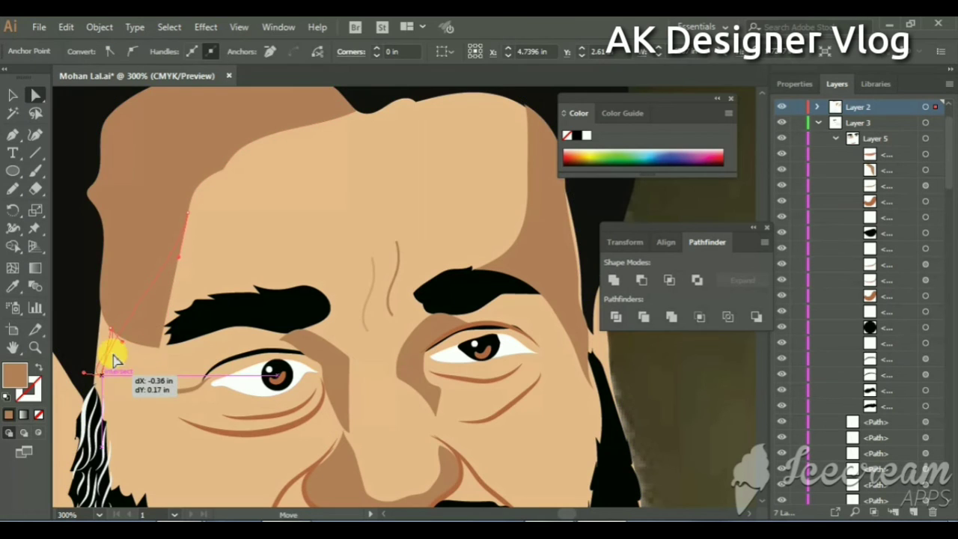
{"action": "key", "text": "ctrl+plus"}
{"action": "mouse_move", "coordinate": [128, 315]}
{"action": "left_mouse_down"}
{"action": "mouse_move", "coordinate": [120, 264]}
{"action": "mouse_move", "coordinate": [158, 259]}
{"action": "left_mouse_up"}
{"action": "mouse_move", "coordinate": [179, 364]}
{"action": "left_mouse_down"}
{"action": "mouse_move", "coordinate": [171, 332]}
{"action": "mouse_move", "coordinate": [182, 342]}
{"action": "mouse_move", "coordinate": [169, 331]}
{"action": "mouse_move", "coordinate": [177, 304]}
{"action": "left_mouse_up"}
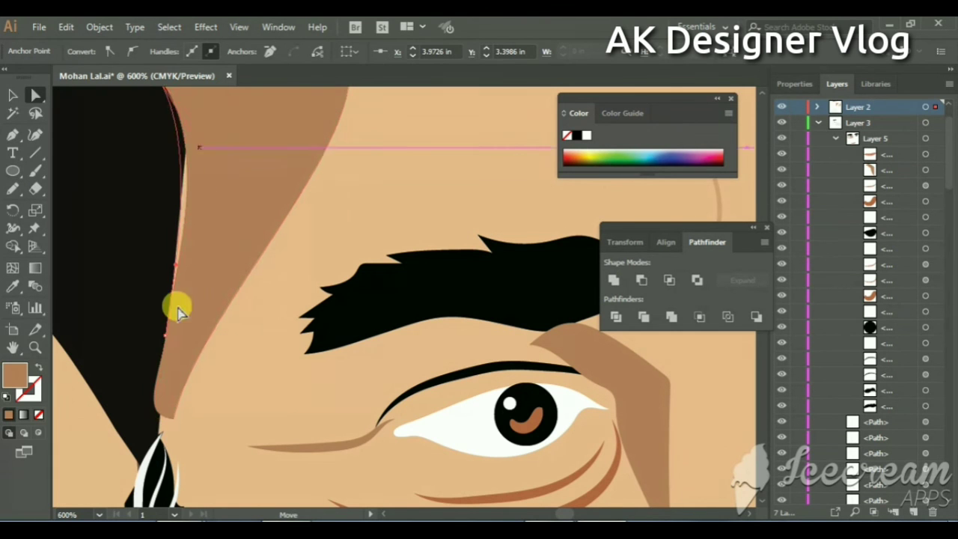
{"action": "scroll", "coordinate": [178, 312], "scroll_direction": "down", "scroll_amount": 2}
{"action": "left_click_drag", "start_coordinate": [171, 381], "coordinate": [167, 393]}
{"action": "key", "text": "ctrl+1"}
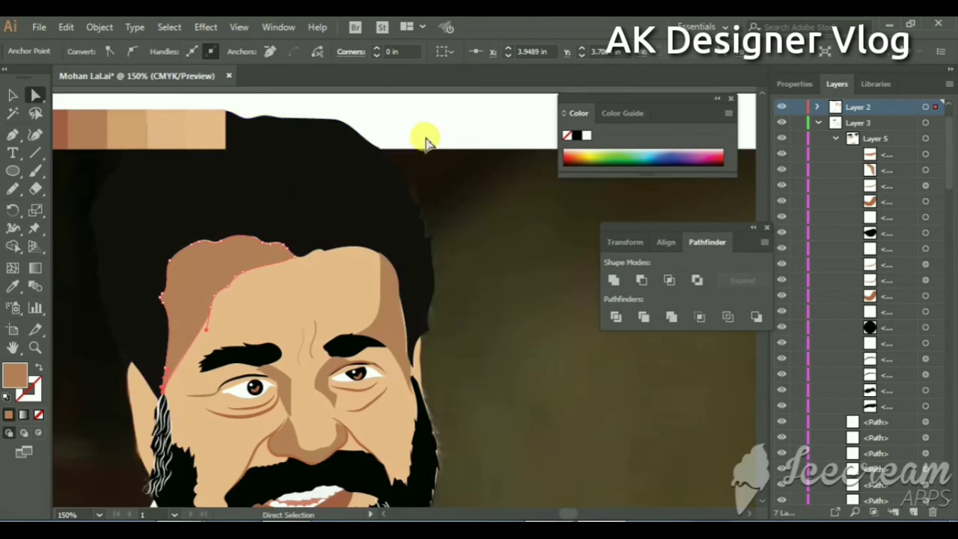
{"action": "key", "text": "ctrl+shift+a"}
{"action": "mouse_move", "coordinate": [349, 300]}
{"action": "left_mouse_down"}
{"action": "mouse_move", "coordinate": [318, 263]}
{"action": "mouse_move", "coordinate": [342, 239]}
{"action": "left_mouse_up"}
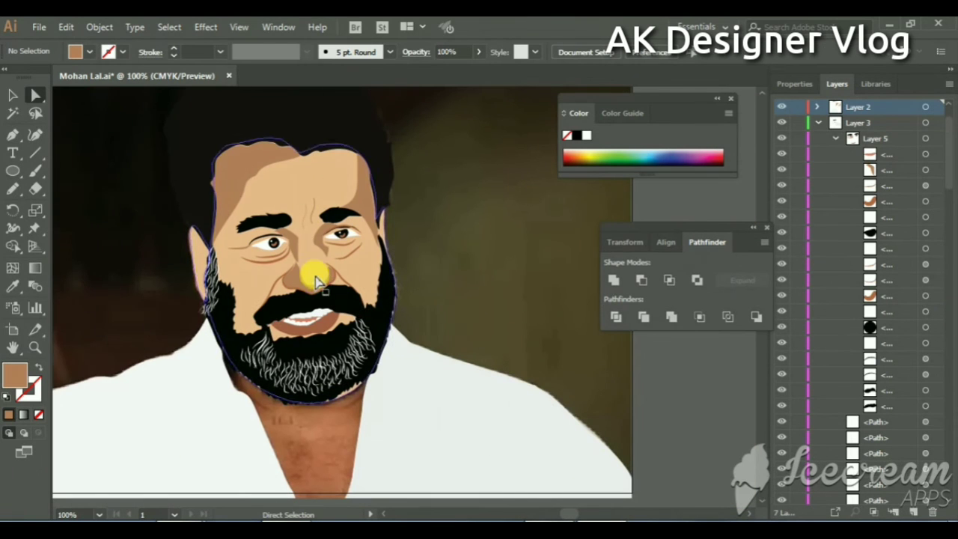
Step: Compare the vector face with the photo by toggling Layer 4, then make Layer 7 active
{"action": "left_click", "coordinate": [818, 122]}
{"action": "key", "text": "ctrl+plus"}
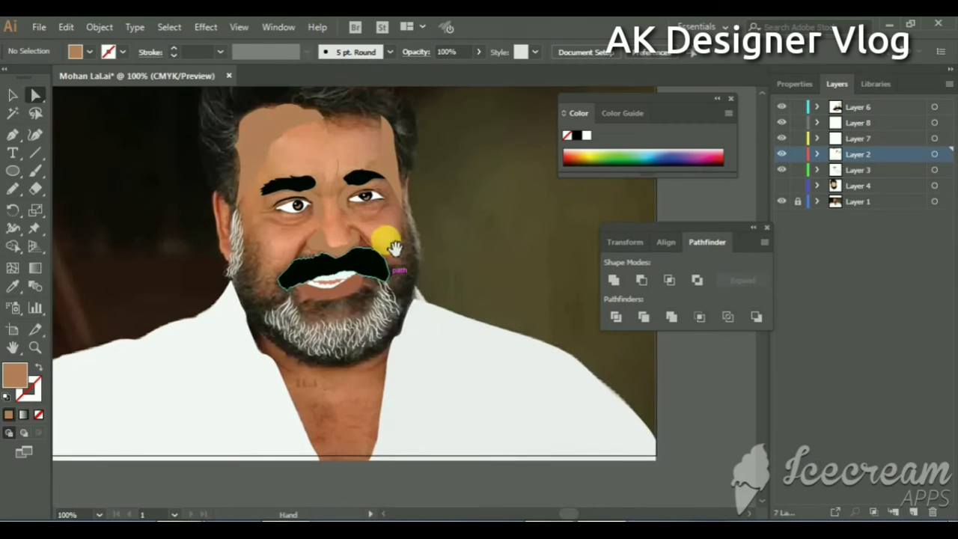
{"action": "left_click", "coordinate": [781, 185]}
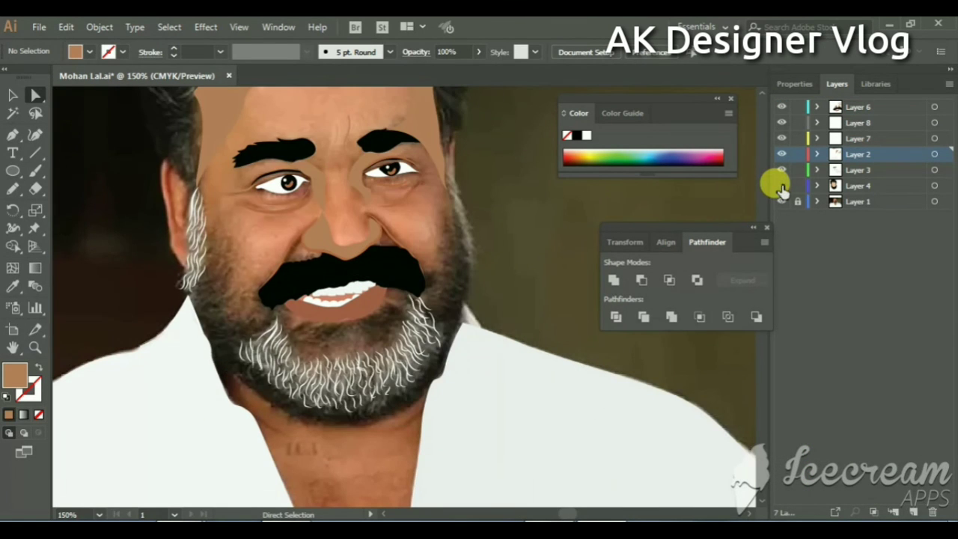
{"action": "left_click", "coordinate": [781, 186]}
{"action": "left_click", "coordinate": [782, 185]}
{"action": "left_click", "coordinate": [781, 185]}
{"action": "left_click", "coordinate": [853, 139]}
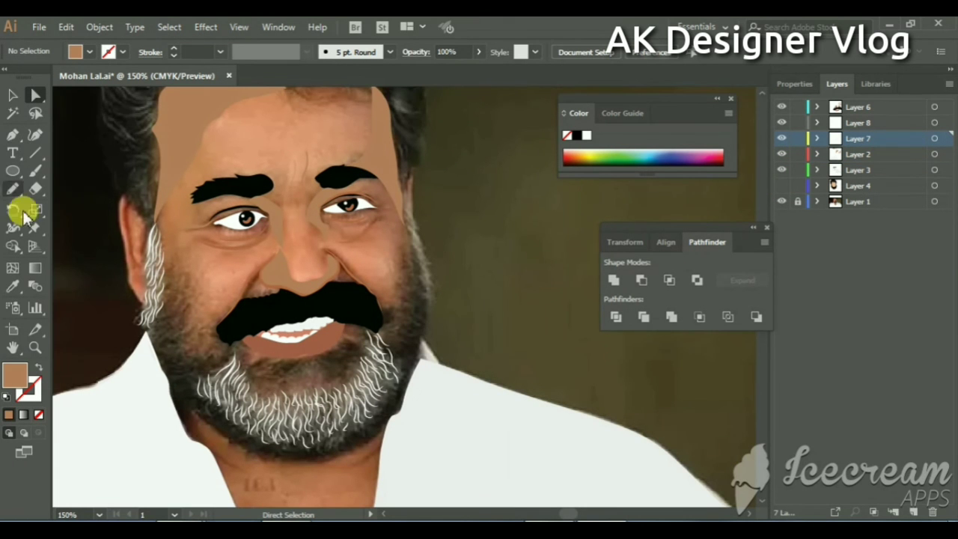
Step: Pencil white 1 pt hair strands along the cheek edge with a tapered width profile
{"action": "left_click", "coordinate": [15, 187]}
{"action": "key", "text": "ctrl+plus"}
{"action": "key", "text": "ctrl+plus"}
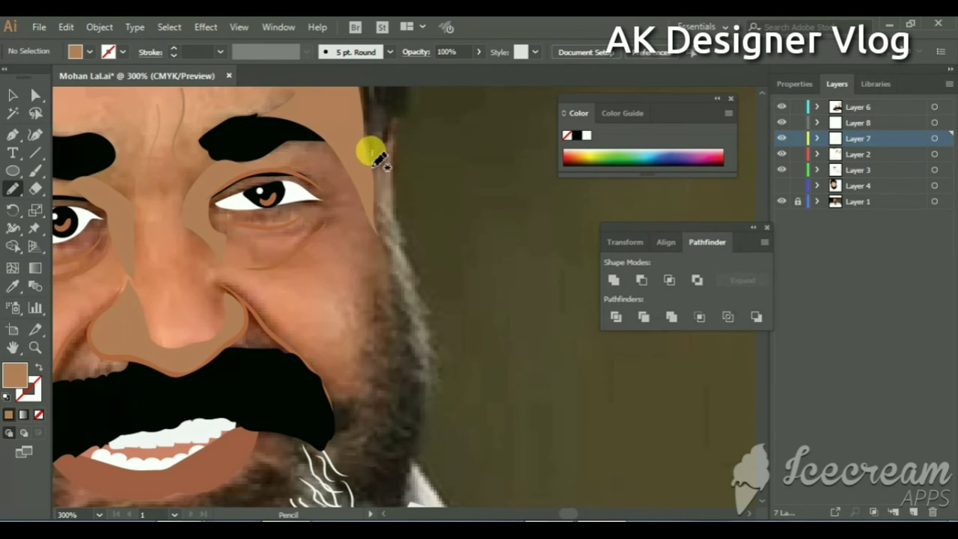
{"action": "scroll", "coordinate": [299, 203], "scroll_direction": "up", "scroll_amount": 1}
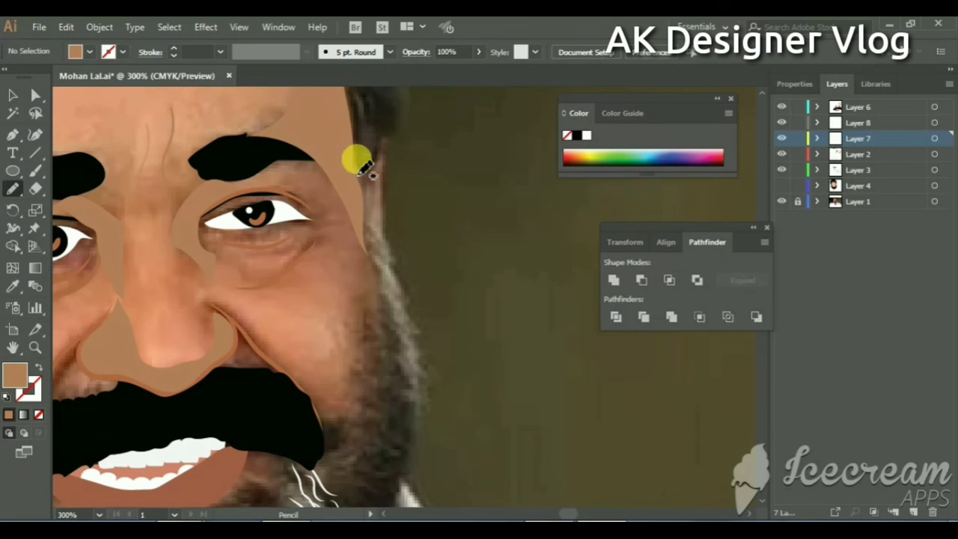
{"action": "left_click_drag", "start_coordinate": [358, 171], "coordinate": [386, 255]}
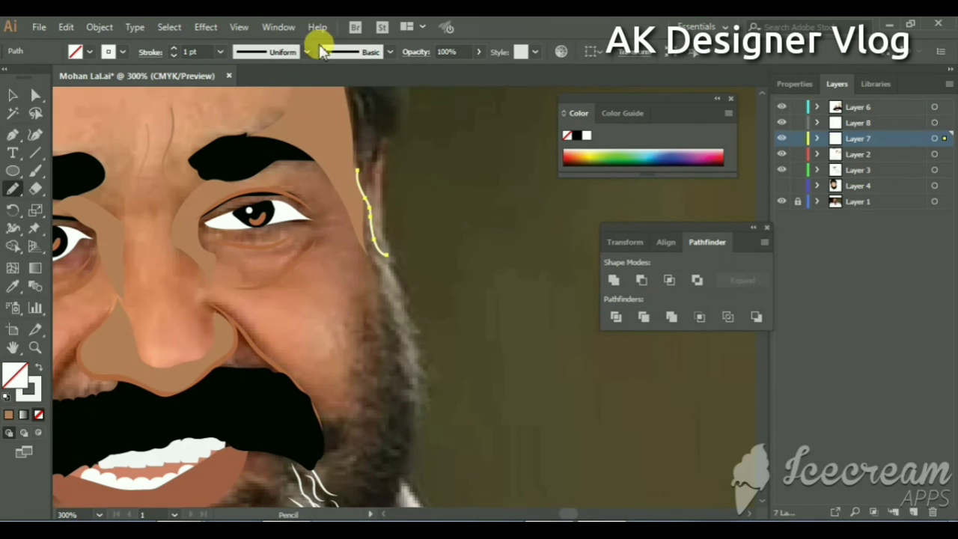
{"action": "left_click", "coordinate": [307, 52]}
{"action": "left_click", "coordinate": [285, 111]}
{"action": "mouse_move", "coordinate": [372, 192]}
{"action": "left_mouse_down"}
{"action": "mouse_move", "coordinate": [418, 292]}
{"action": "mouse_move", "coordinate": [321, 238]}
{"action": "mouse_move", "coordinate": [327, 198]}
{"action": "left_mouse_up"}
{"action": "left_click", "coordinate": [296, 54]}
{"action": "left_click", "coordinate": [285, 110]}
{"action": "left_click", "coordinate": [307, 52]}
{"action": "left_click", "coordinate": [286, 111]}
{"action": "left_click", "coordinate": [307, 51]}
{"action": "left_click", "coordinate": [285, 111]}
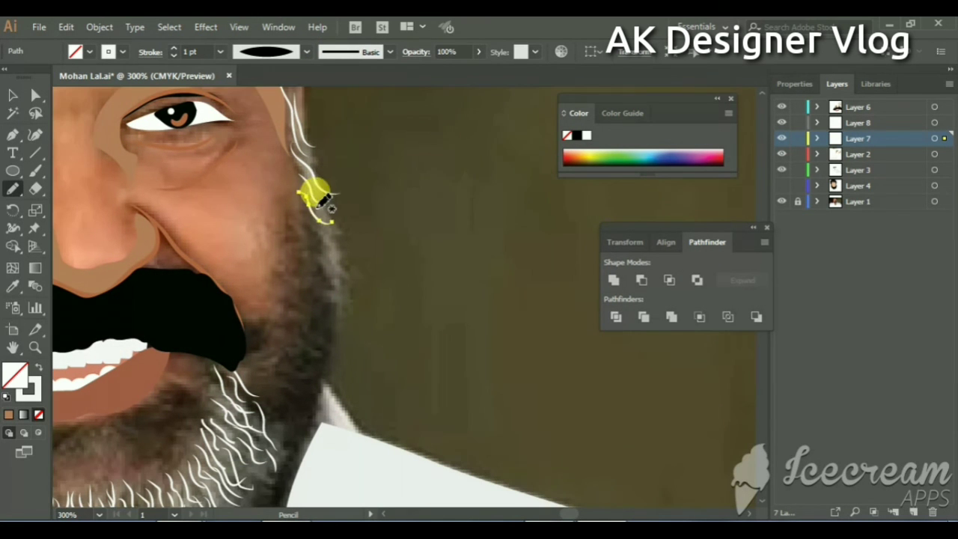
{"action": "left_click", "coordinate": [306, 52]}
{"action": "left_click", "coordinate": [300, 78]}
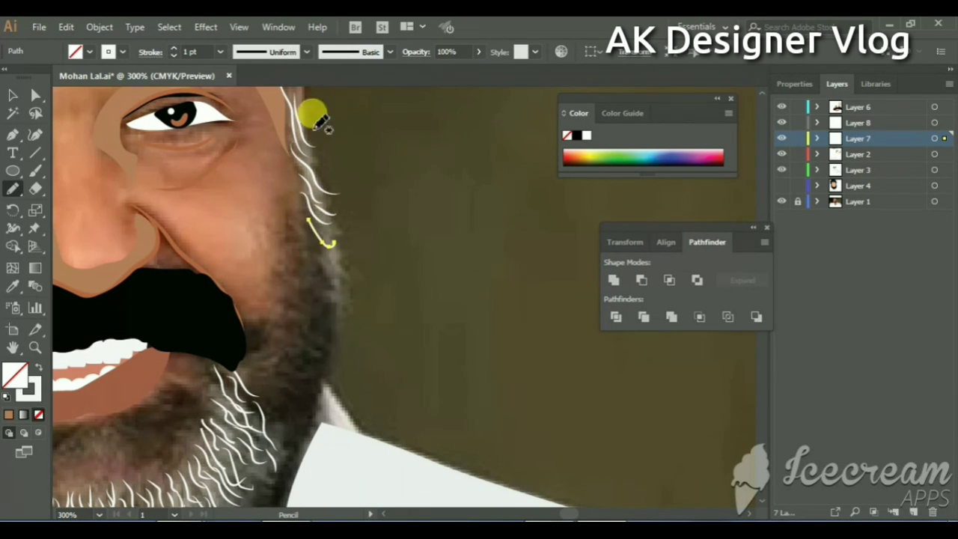
{"action": "left_click", "coordinate": [307, 52]}
{"action": "left_click", "coordinate": [294, 99]}
Step: Add more tapered white strands down the sideburn along the upper and lower beard edge
{"action": "left_click_drag", "start_coordinate": [326, 245], "coordinate": [315, 218]}
{"action": "left_click", "coordinate": [307, 52]}
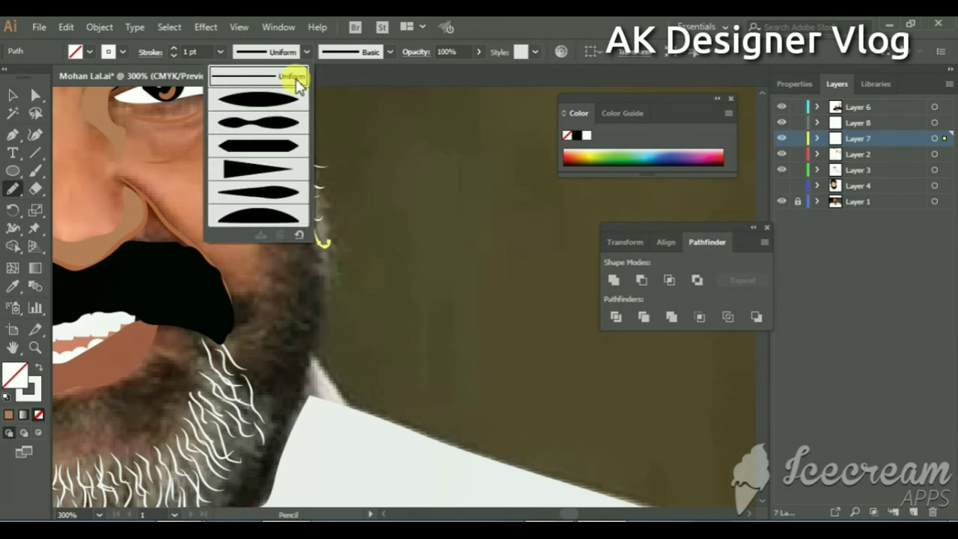
{"action": "left_click", "coordinate": [285, 92]}
{"action": "left_click_drag", "start_coordinate": [314, 175], "coordinate": [323, 240]}
{"action": "left_click", "coordinate": [307, 51]}
{"action": "left_click", "coordinate": [285, 91]}
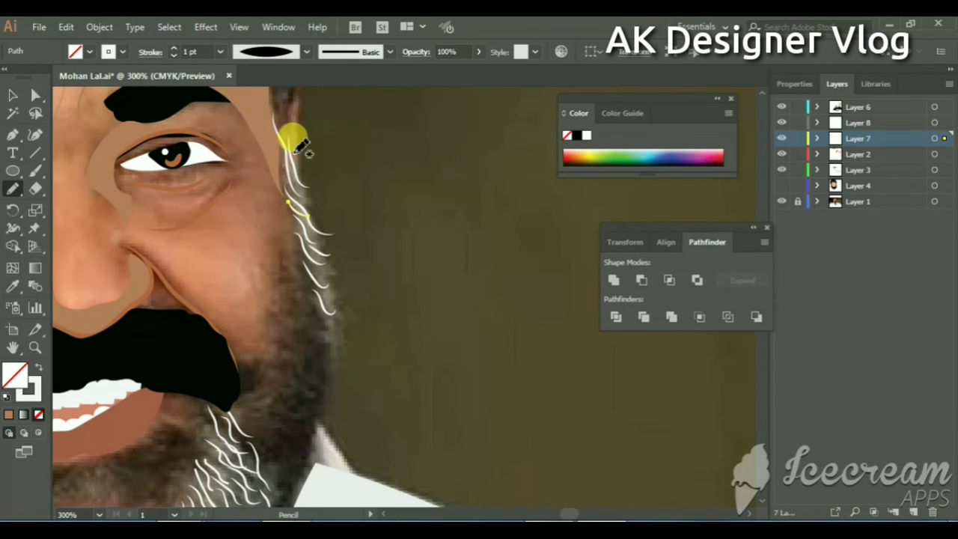
{"action": "left_click", "coordinate": [307, 52]}
{"action": "left_click", "coordinate": [285, 91]}
{"action": "scroll", "coordinate": [314, 188], "scroll_direction": "up", "scroll_amount": 2}
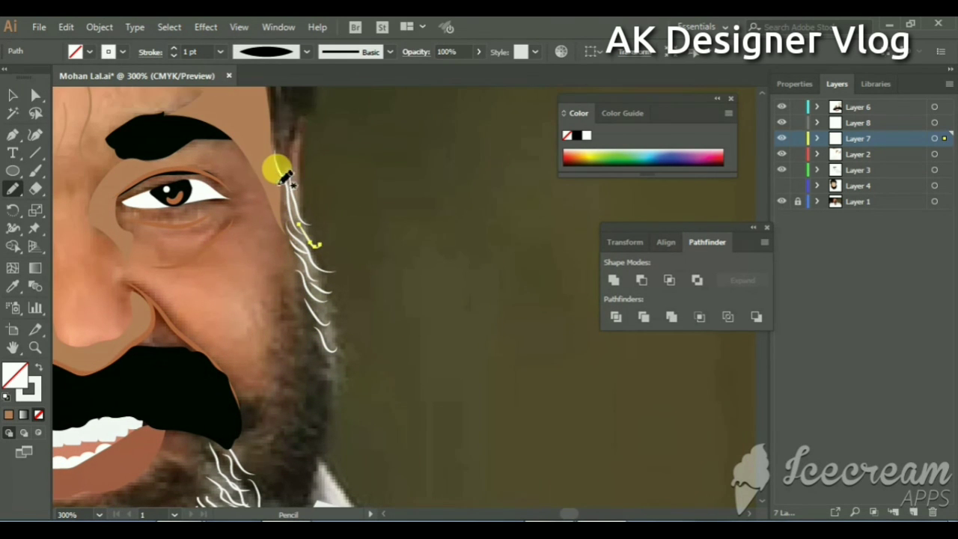
{"action": "left_click", "coordinate": [307, 52]}
{"action": "left_click", "coordinate": [289, 96]}
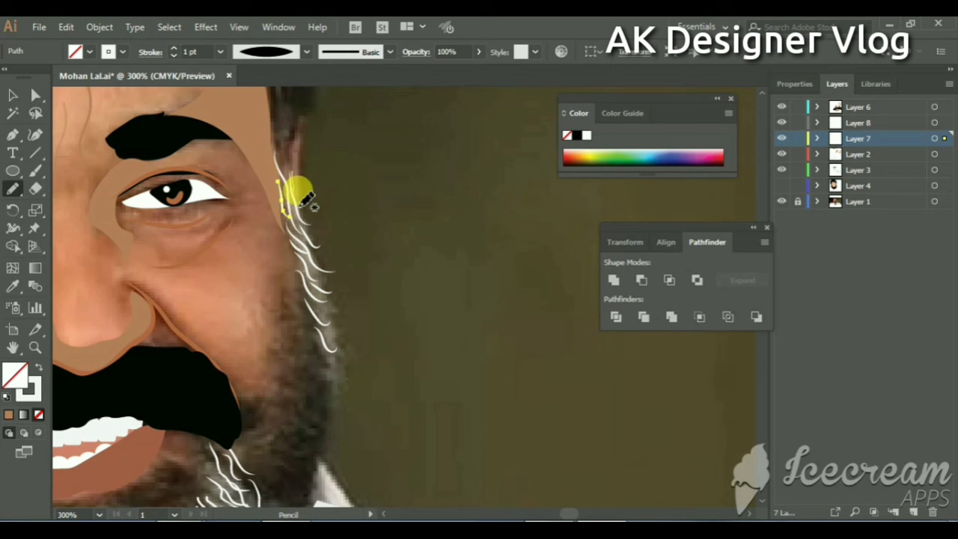
{"action": "scroll", "coordinate": [289, 175], "scroll_direction": "down", "scroll_amount": 1}
{"action": "left_click", "coordinate": [307, 51]}
{"action": "left_click", "coordinate": [285, 94]}
{"action": "scroll", "coordinate": [307, 225], "scroll_direction": "down", "scroll_amount": 2}
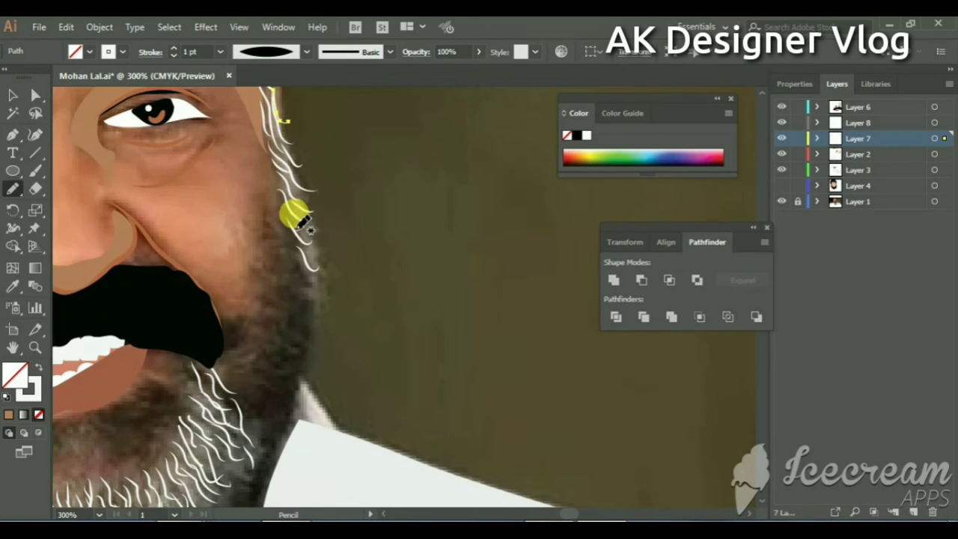
{"action": "left_click", "coordinate": [296, 88]}
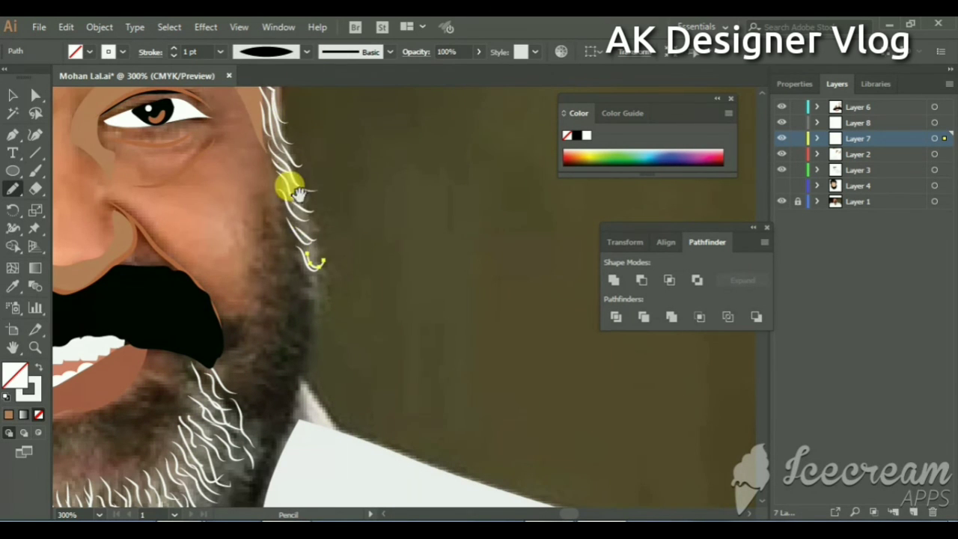
{"action": "scroll", "coordinate": [299, 229], "scroll_direction": "down", "scroll_amount": 2}
{"action": "left_click", "coordinate": [307, 52]}
{"action": "left_click", "coordinate": [297, 88]}
{"action": "scroll", "coordinate": [310, 222], "scroll_direction": "down", "scroll_amount": 2}
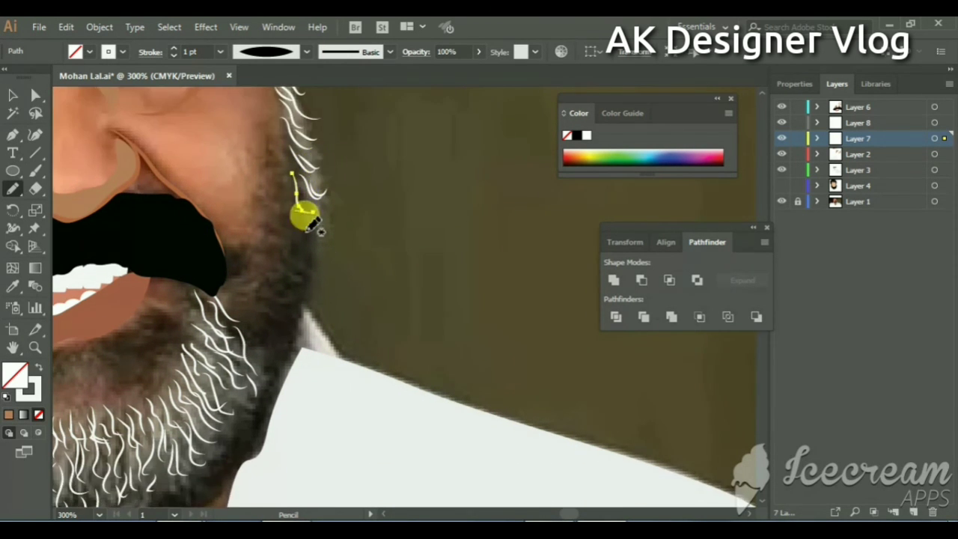
{"action": "left_click", "coordinate": [307, 52]}
{"action": "left_click", "coordinate": [296, 88]}
{"action": "scroll", "coordinate": [329, 243], "scroll_direction": "down", "scroll_amount": 5}
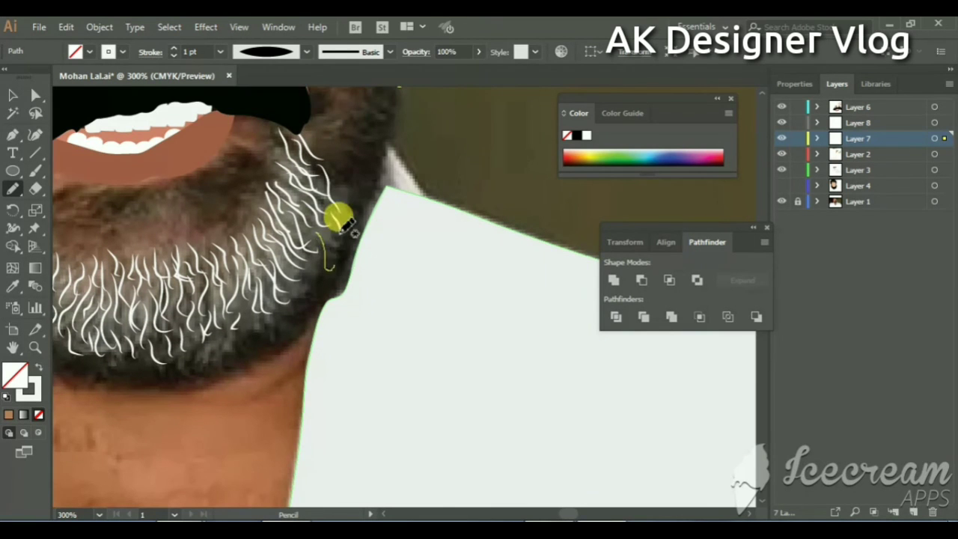
{"action": "left_click", "coordinate": [307, 51]}
{"action": "left_click", "coordinate": [294, 91]}
Step: Draw a tapered white hair strand on the jaw beard, then view the whole beard and neck
{"action": "left_click_drag", "start_coordinate": [316, 233], "coordinate": [328, 273]}
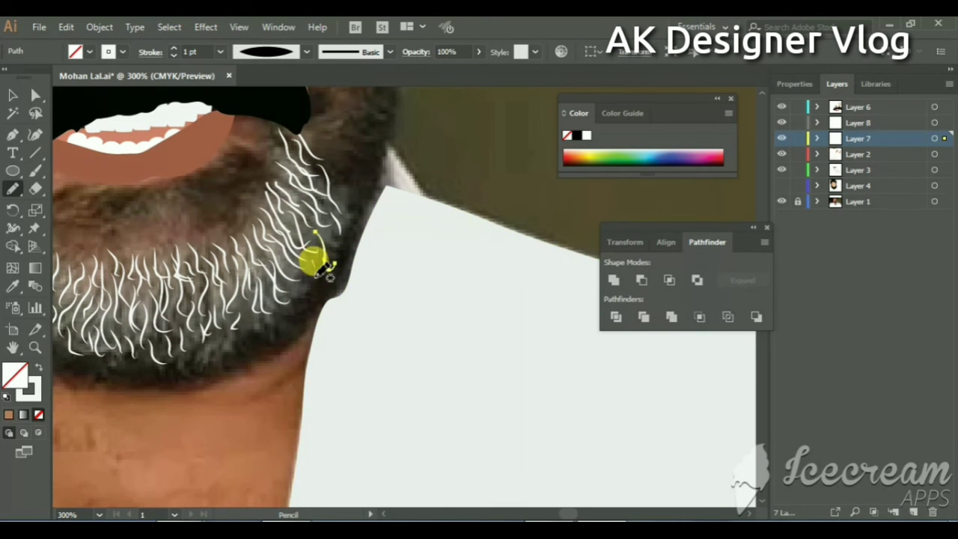
{"action": "left_click", "coordinate": [303, 52]}
{"action": "left_click", "coordinate": [278, 96]}
{"action": "scroll", "coordinate": [389, 167], "scroll_direction": "left", "scroll_amount": 5}
{"action": "scroll", "coordinate": [376, 209], "scroll_direction": "down", "scroll_amount": 3}
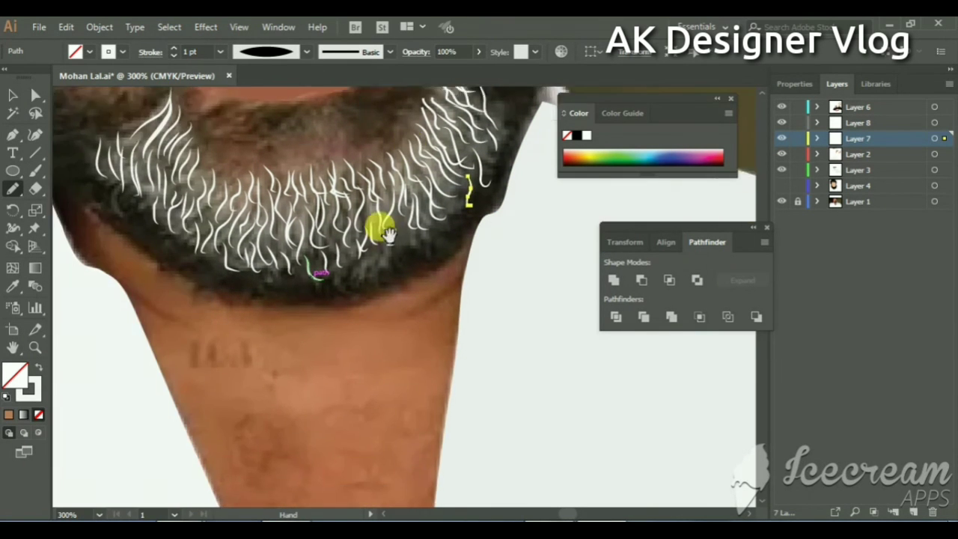
{"action": "scroll", "coordinate": [419, 232], "scroll_direction": "down", "scroll_amount": 3}
{"action": "key", "text": "ctrl+minus"}
{"action": "key", "text": "ctrl+minus"}
{"action": "scroll", "coordinate": [316, 242], "scroll_direction": "down", "scroll_amount": 2}
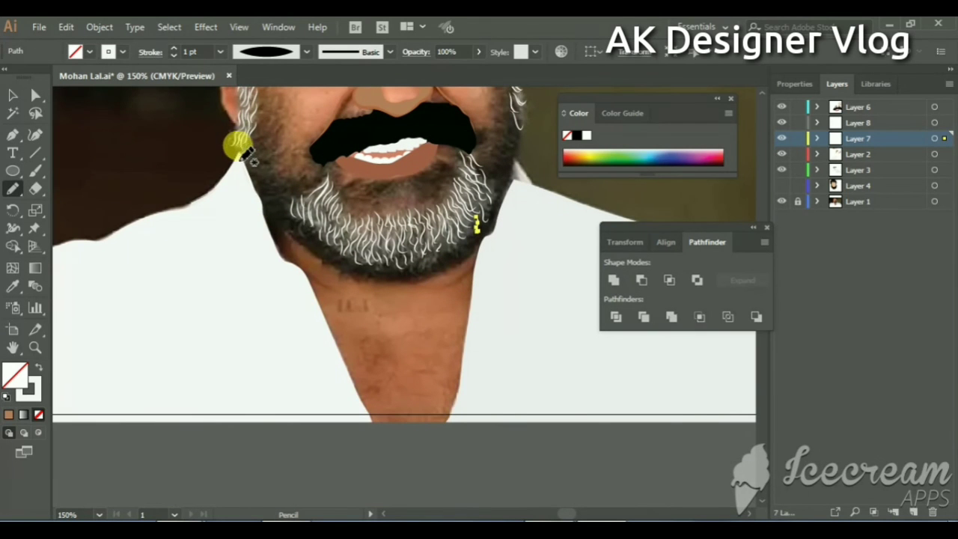
Step: Trace the neck shape around the beard and fill it with a light tan skin swatch
{"action": "left_click_drag", "start_coordinate": [358, 396], "coordinate": [444, 419]}
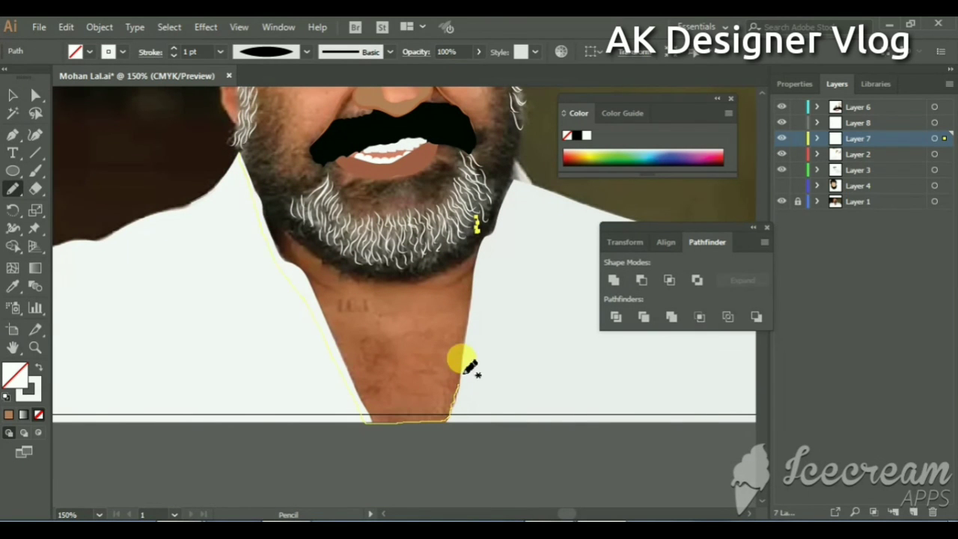
{"action": "mouse_move", "coordinate": [500, 224]}
{"action": "left_mouse_down"}
{"action": "mouse_move", "coordinate": [317, 220]}
{"action": "mouse_move", "coordinate": [246, 141]}
{"action": "mouse_move", "coordinate": [316, 220]}
{"action": "left_mouse_up"}
{"action": "key", "text": "ctrl+minus"}
{"action": "key", "text": "ctrl+minus"}
{"action": "left_click_drag", "start_coordinate": [378, 304], "coordinate": [388, 337]}
{"action": "left_click", "coordinate": [13, 286]}
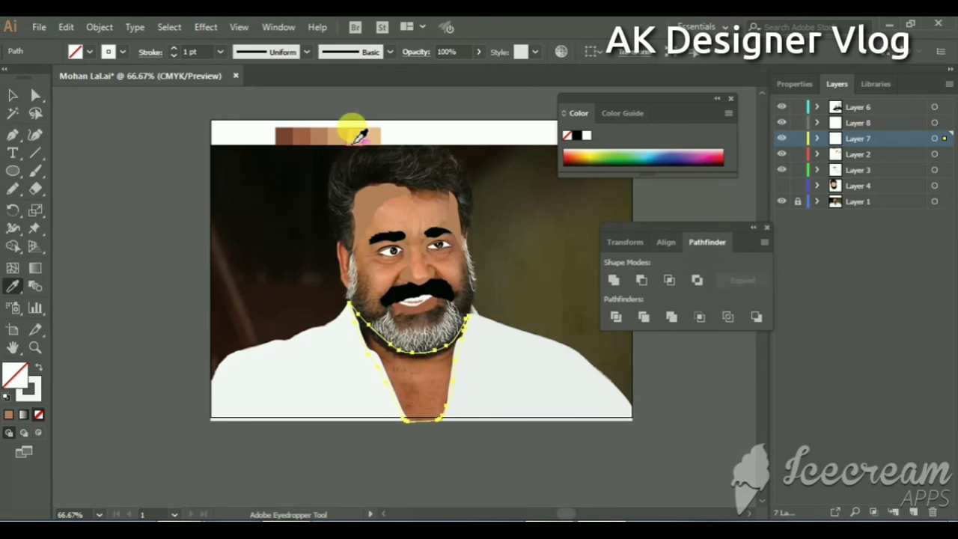
{"action": "left_click", "coordinate": [337, 140]}
{"action": "left_click", "coordinate": [13, 95]}
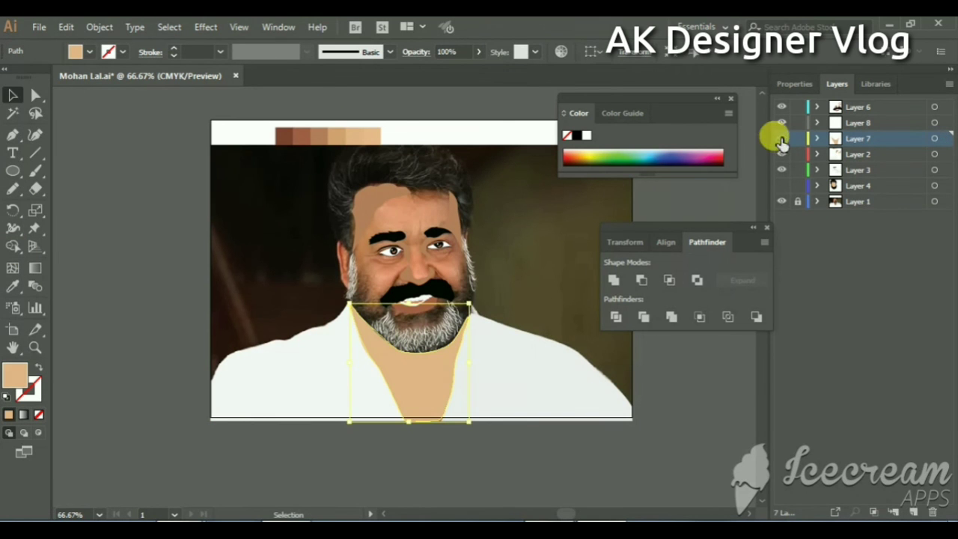
Step: Pencil a shadow outline along the neck's right side, checking it against the photo
{"action": "left_click", "coordinate": [780, 138]}
{"action": "key", "text": "ctrl+plus"}
{"action": "key", "text": "ctrl+plus"}
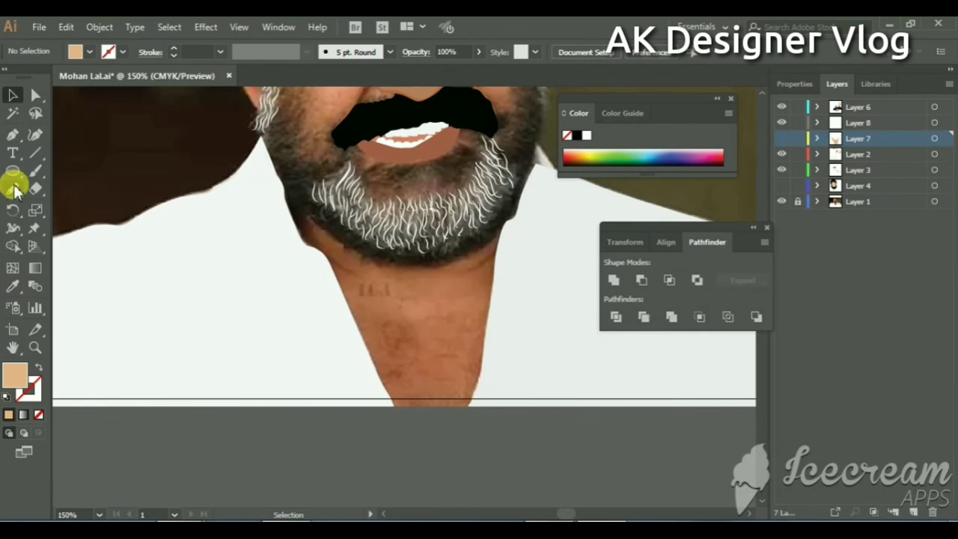
{"action": "left_click", "coordinate": [13, 188]}
{"action": "left_click_drag", "start_coordinate": [498, 238], "coordinate": [466, 292]}
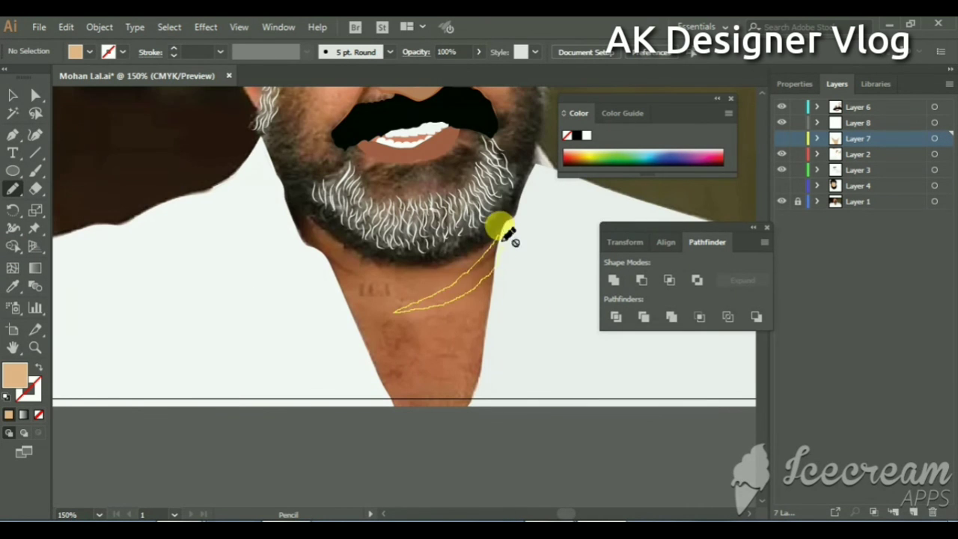
{"action": "key", "text": "ctrl+minus"}
{"action": "key", "text": "ctrl+minus"}
{"action": "key", "text": "ctrl+minus"}
{"action": "left_click", "coordinate": [780, 139]}
{"action": "scroll", "coordinate": [465, 287], "scroll_direction": "up", "scroll_amount": 2}
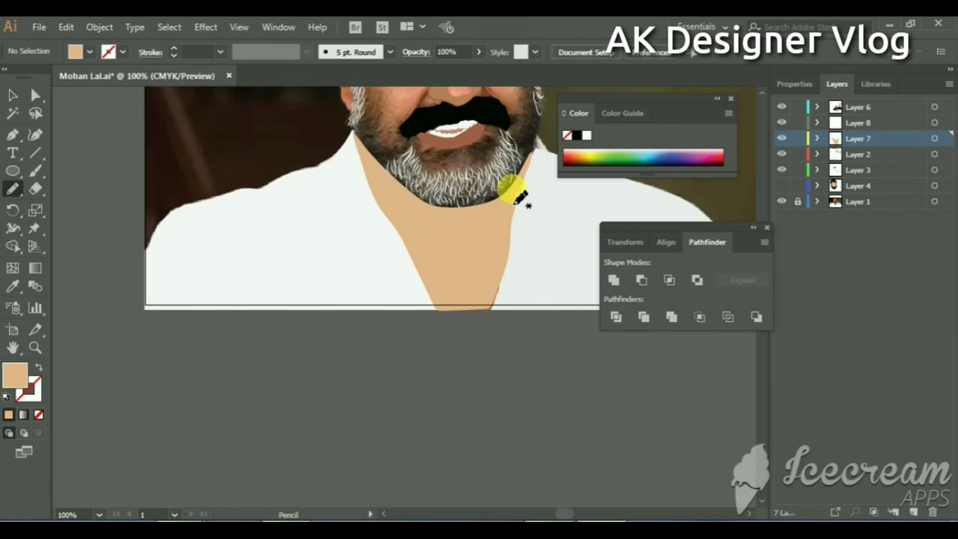
Step: Hide the neck layer and pencil a shadow line down the neck over the photo
{"action": "scroll", "coordinate": [479, 299], "scroll_direction": "up", "scroll_amount": 3}
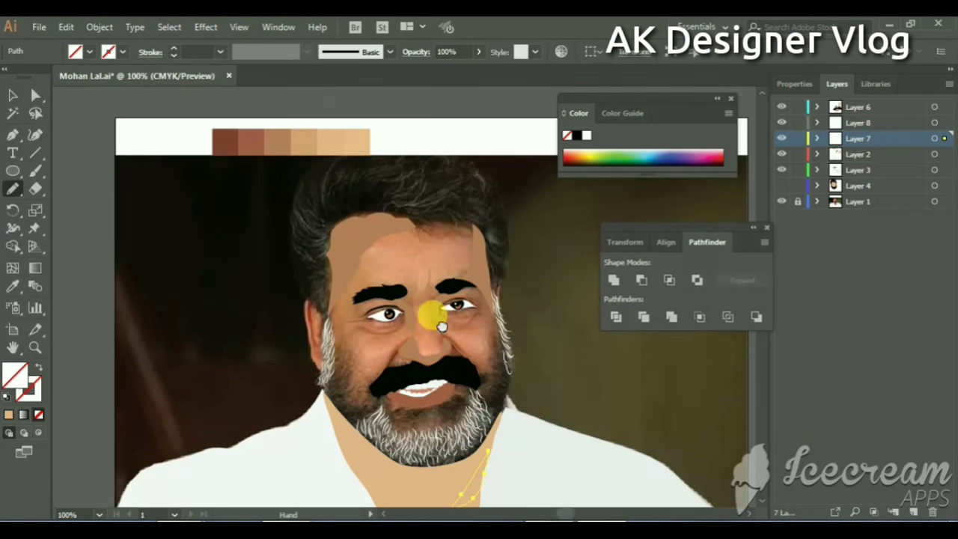
{"action": "left_click", "coordinate": [13, 286]}
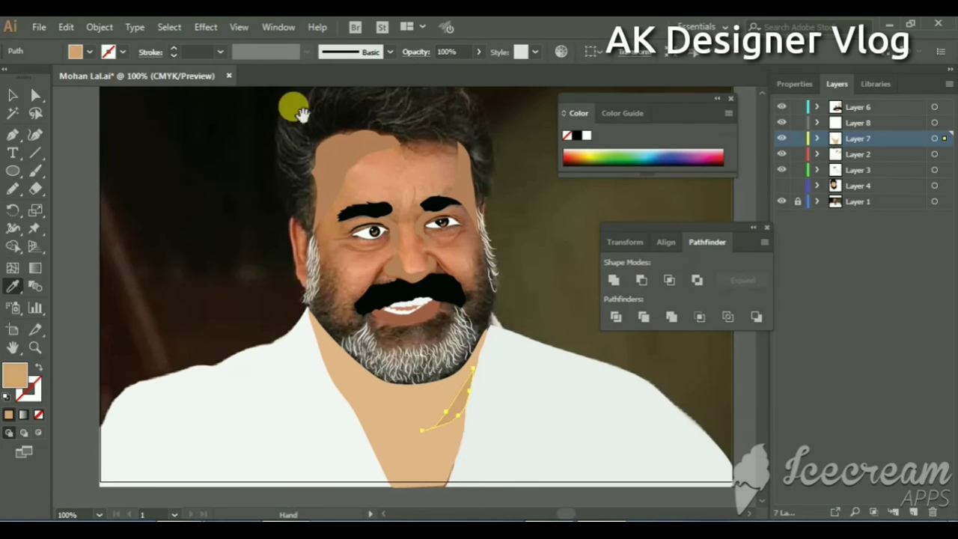
{"action": "left_click", "coordinate": [13, 95]}
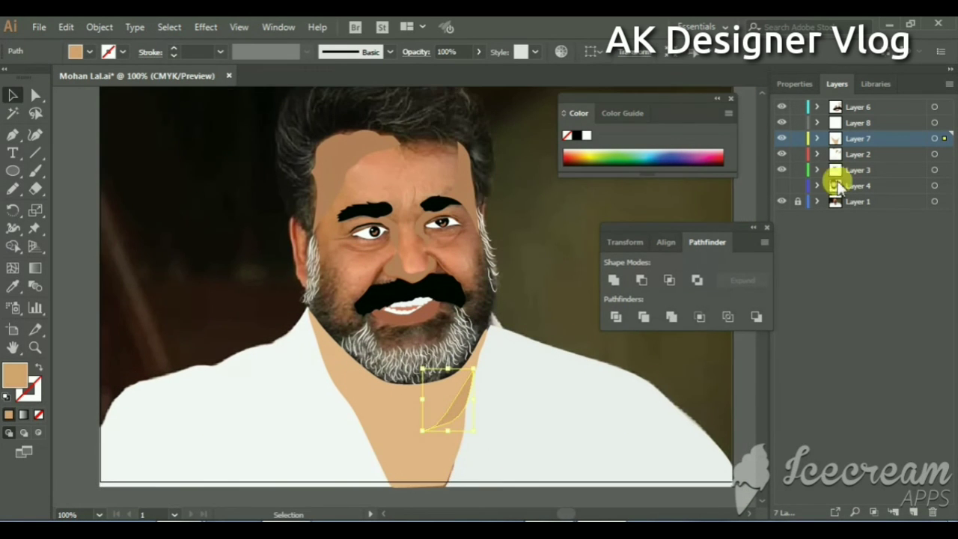
{"action": "left_click", "coordinate": [781, 139]}
{"action": "left_click_drag", "start_coordinate": [439, 268], "coordinate": [431, 215]}
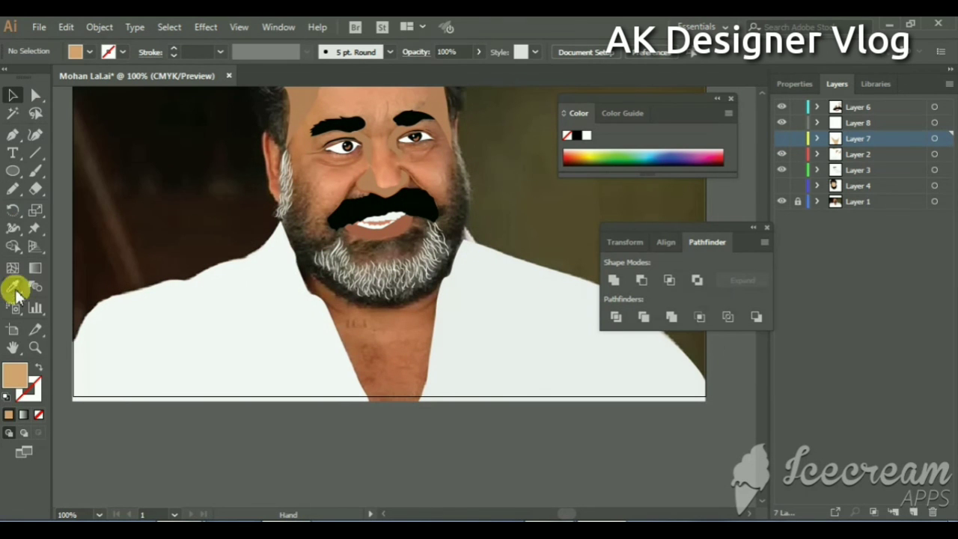
{"action": "left_click", "coordinate": [12, 189]}
{"action": "mouse_move", "coordinate": [327, 302]}
{"action": "left_mouse_down"}
{"action": "mouse_move", "coordinate": [388, 335]}
{"action": "mouse_move", "coordinate": [374, 396]}
{"action": "left_mouse_up"}
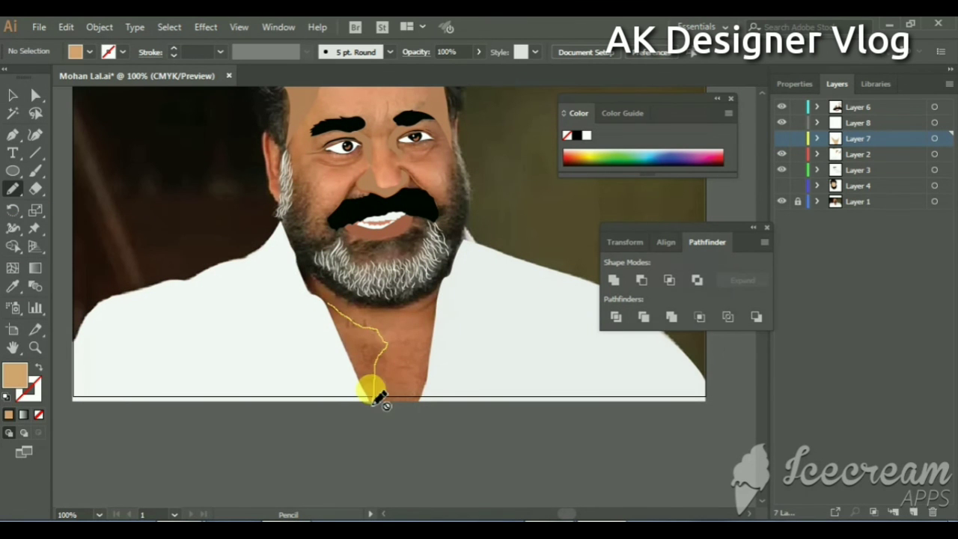
{"action": "left_click", "coordinate": [780, 139]}
Step: Draw the left-side neck shadow, fill it with a skin swatch, and send it backward
{"action": "left_click_drag", "start_coordinate": [303, 290], "coordinate": [350, 314]}
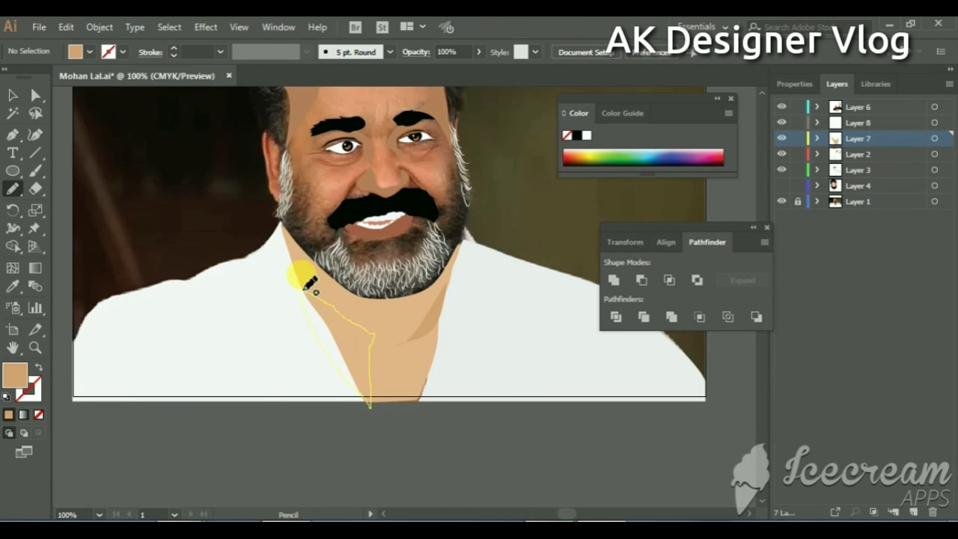
{"action": "left_click_drag", "start_coordinate": [304, 289], "coordinate": [339, 323]}
{"action": "left_click", "coordinate": [15, 267]}
{"action": "left_click", "coordinate": [422, 321]}
{"action": "left_click", "coordinate": [13, 95]}
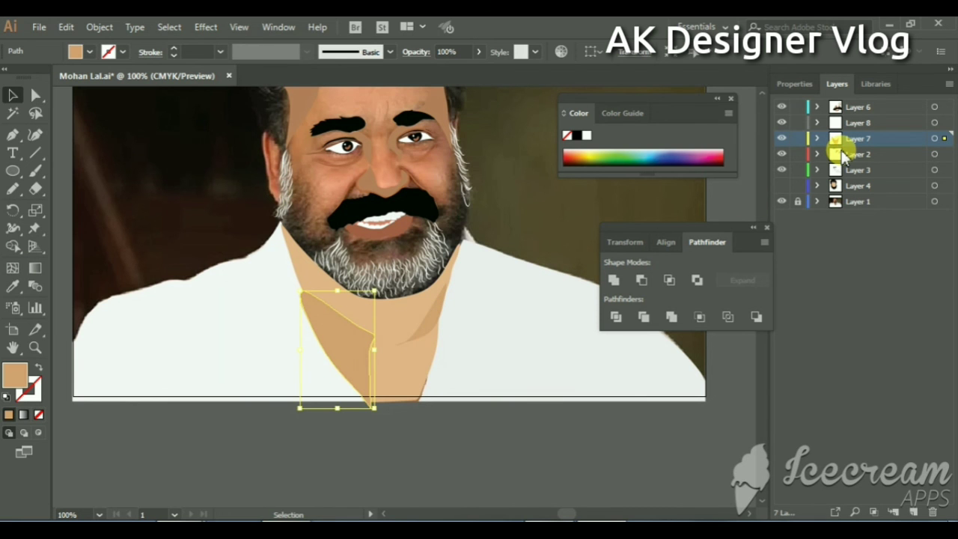
{"action": "key", "text": "ctrl+["}
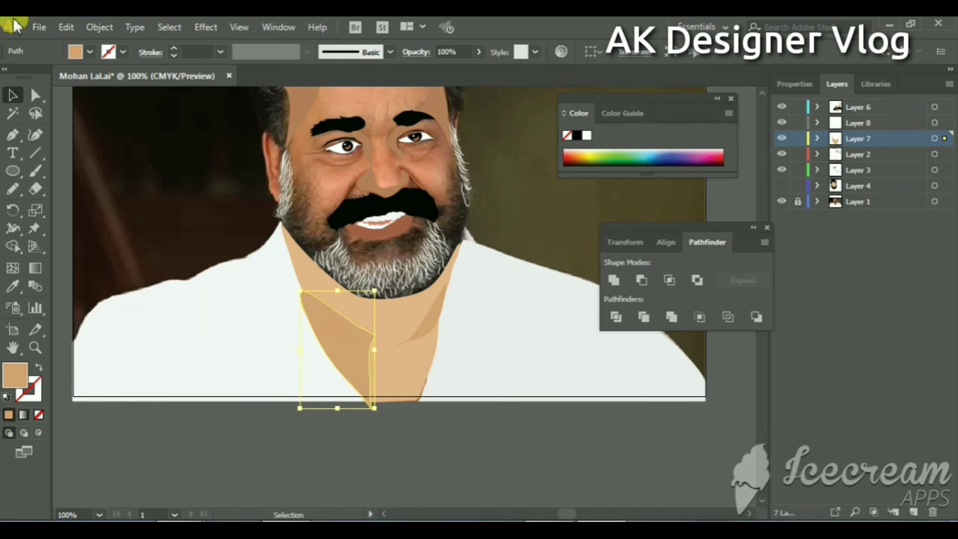
{"action": "left_click", "coordinate": [213, 303]}
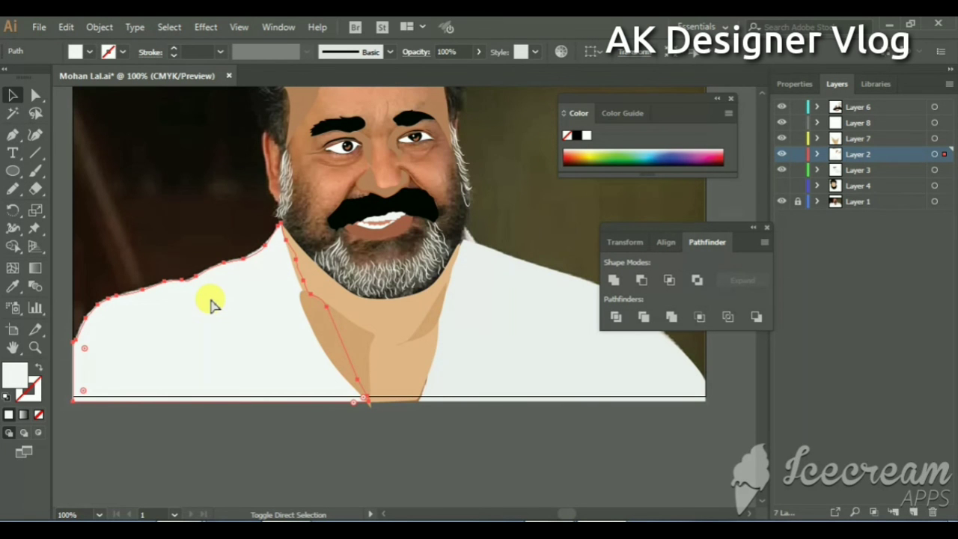
{"action": "left_click", "coordinate": [240, 429]}
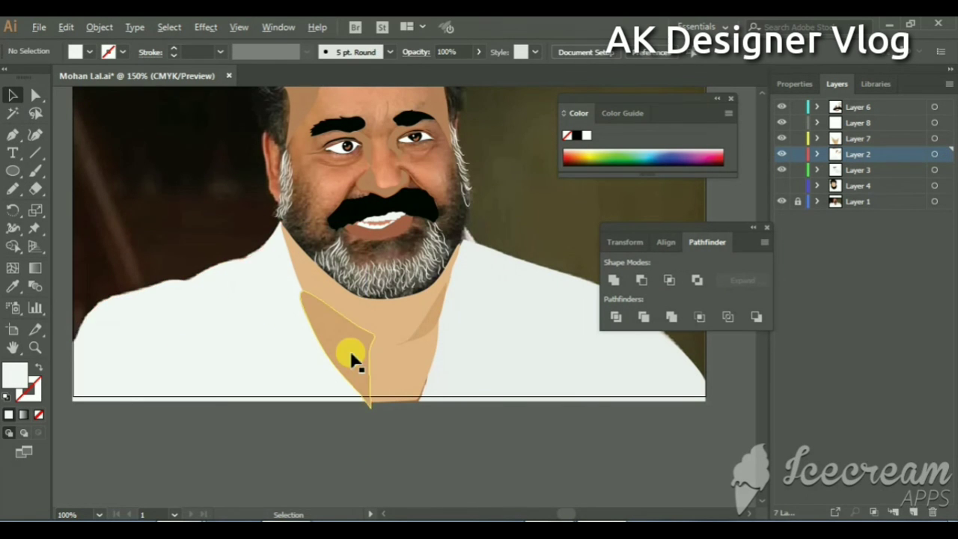
Step: Reshape the neck shadow's anchors with Direct Selection, pulling its upper point higher
{"action": "key", "text": "a"}
{"action": "scroll", "coordinate": [350, 341], "scroll_direction": "up", "scroll_amount": 1}
{"action": "left_click", "coordinate": [271, 303]}
{"action": "left_click_drag", "start_coordinate": [272, 303], "coordinate": [364, 427]}
{"action": "left_click_drag", "start_coordinate": [250, 233], "coordinate": [223, 158]}
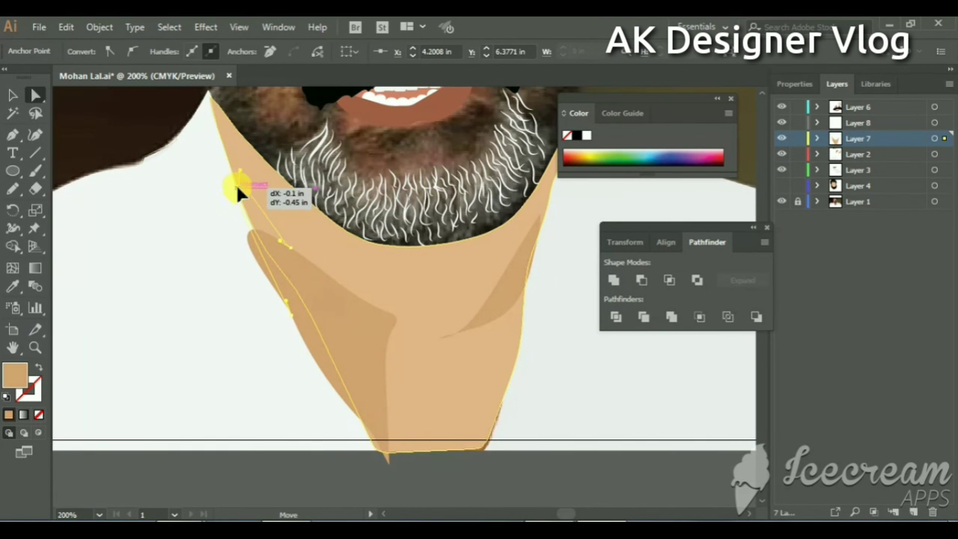
{"action": "scroll", "coordinate": [277, 292], "scroll_direction": "down", "scroll_amount": 2}
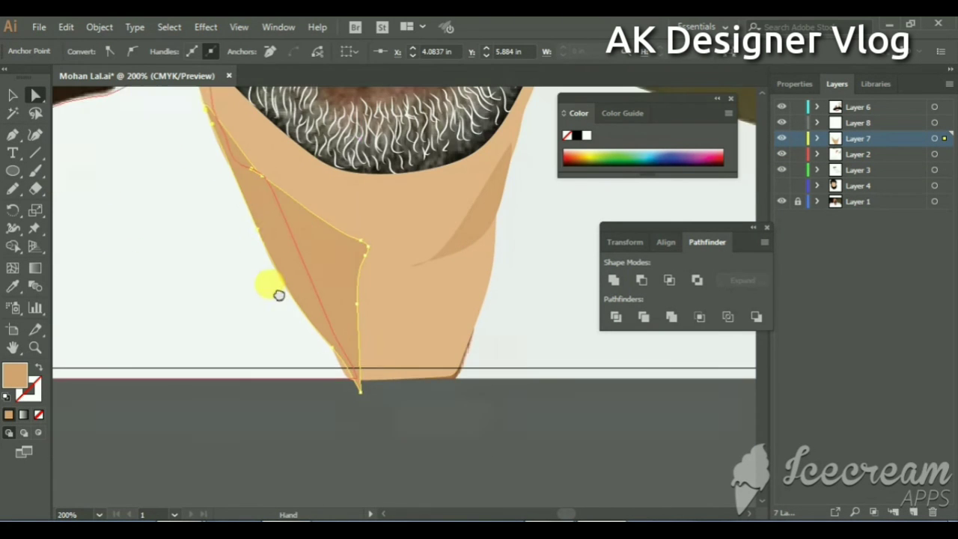
{"action": "left_click_drag", "start_coordinate": [359, 391], "coordinate": [353, 380]}
{"action": "left_click", "coordinate": [338, 414]}
Step: Show the photo layer for reference and reposition the zoom
{"action": "scroll", "coordinate": [338, 412], "scroll_direction": "down", "scroll_amount": 1}
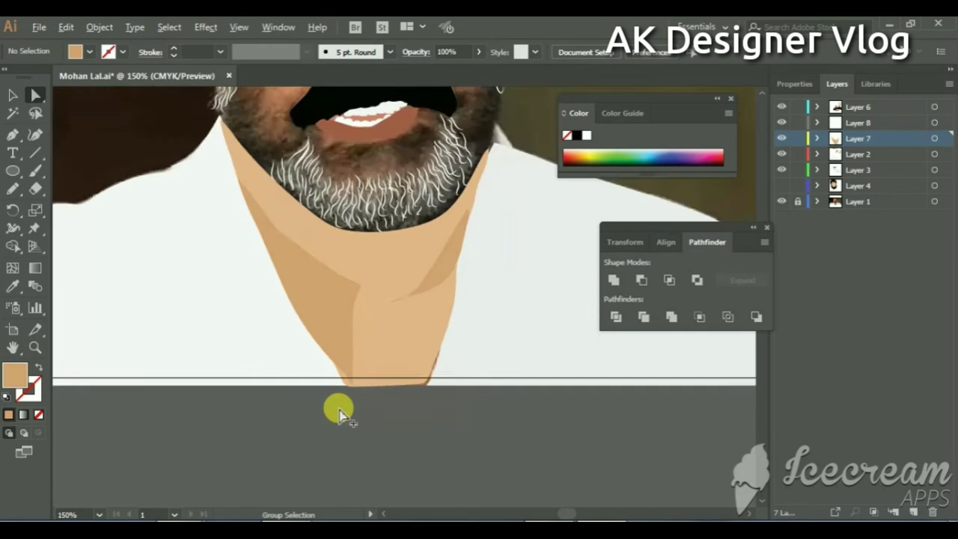
{"action": "scroll", "coordinate": [337, 406], "scroll_direction": "down", "scroll_amount": 2}
{"action": "scroll", "coordinate": [374, 263], "scroll_direction": "up", "scroll_amount": 1}
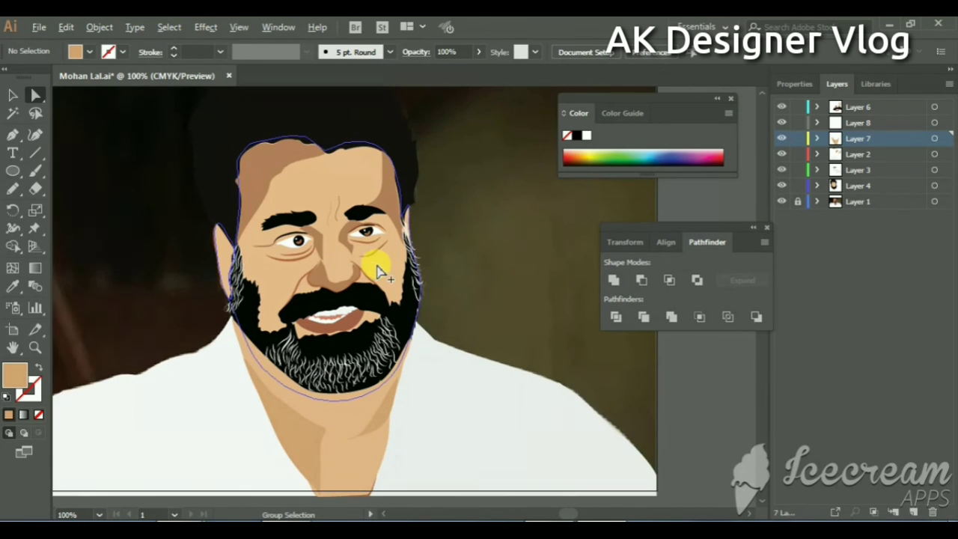
{"action": "scroll", "coordinate": [374, 263], "scroll_direction": "up", "scroll_amount": 1}
{"action": "left_click", "coordinate": [782, 202]}
{"action": "scroll", "coordinate": [261, 252], "scroll_direction": "up", "scroll_amount": 1}
{"action": "scroll", "coordinate": [277, 257], "scroll_direction": "up", "scroll_amount": 1}
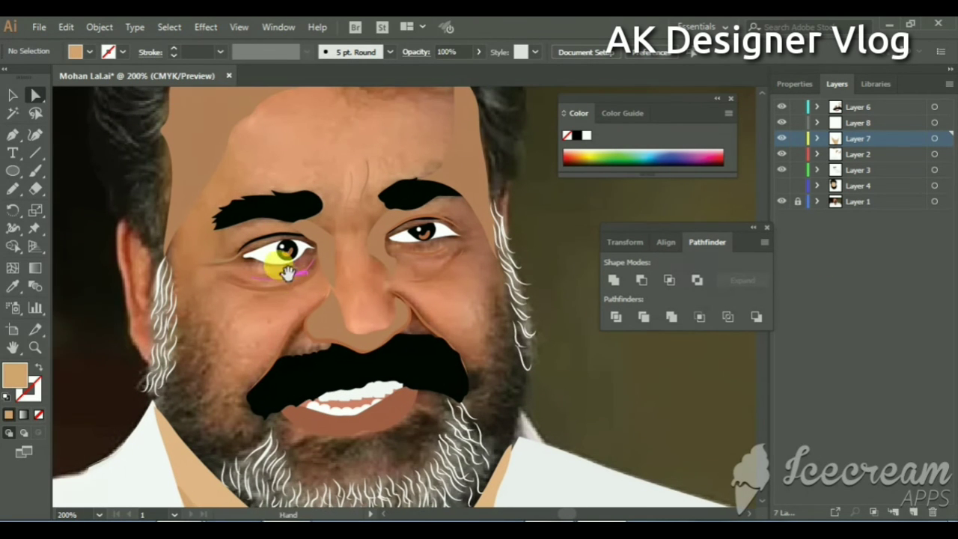
{"action": "left_click", "coordinate": [12, 189]}
Step: Pencil a closed shape around the left eye and fill it with skin colour
{"action": "left_click_drag", "start_coordinate": [334, 232], "coordinate": [264, 223]}
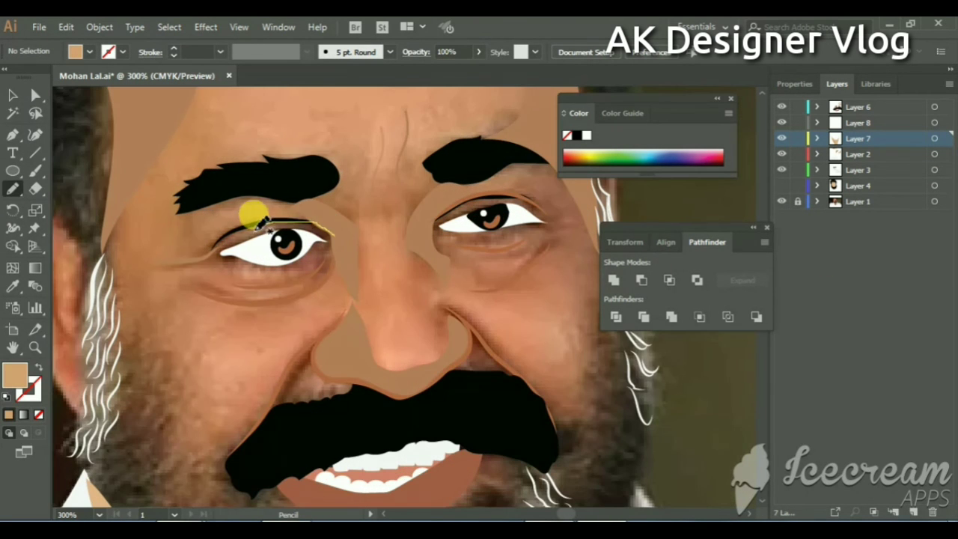
{"action": "left_click_drag", "start_coordinate": [213, 252], "coordinate": [276, 271]}
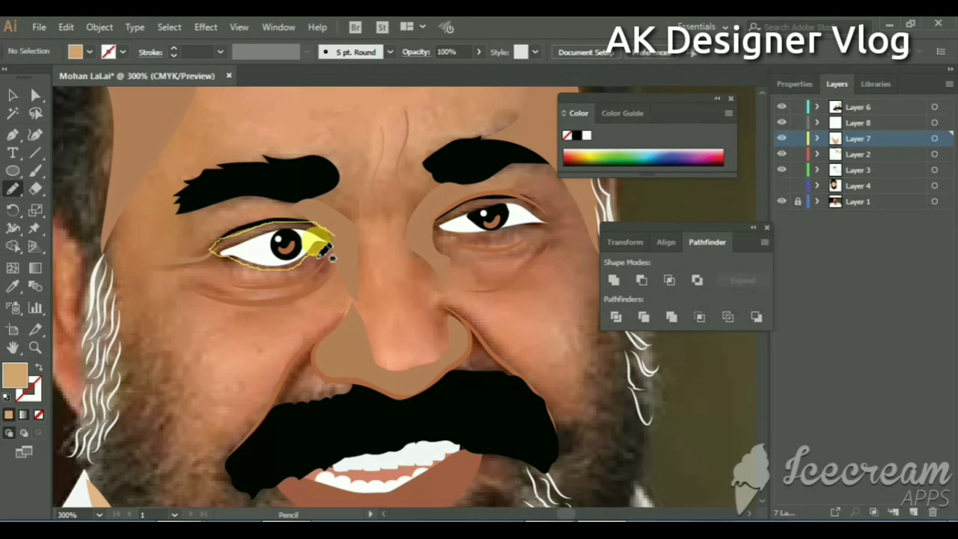
{"action": "left_click_drag", "start_coordinate": [334, 229], "coordinate": [334, 232]}
{"action": "left_click", "coordinate": [13, 286]}
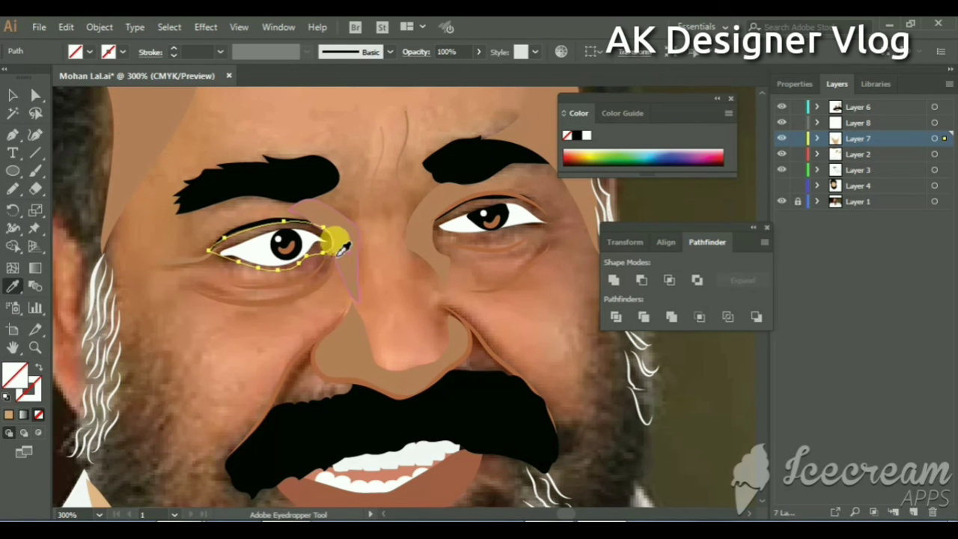
{"action": "left_click", "coordinate": [336, 247]}
{"action": "left_click", "coordinate": [15, 95]}
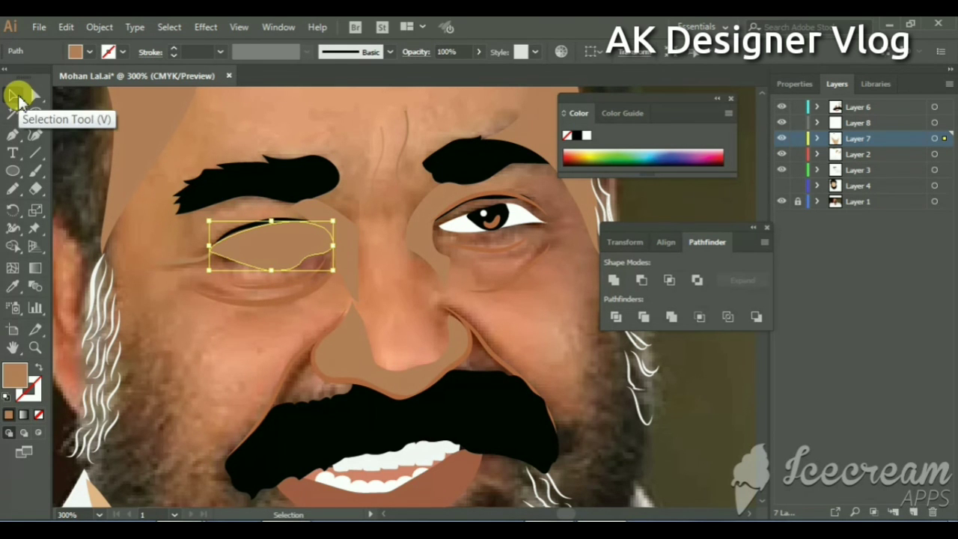
Step: Send the eye shape to the back via Arrange in the context menu
{"action": "right_click", "coordinate": [265, 243]}
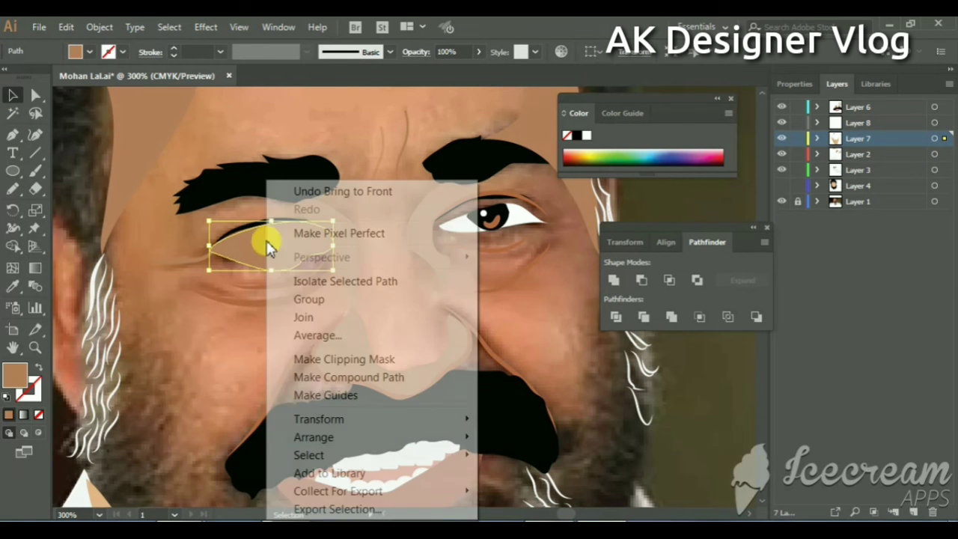
{"action": "left_click", "coordinate": [535, 492]}
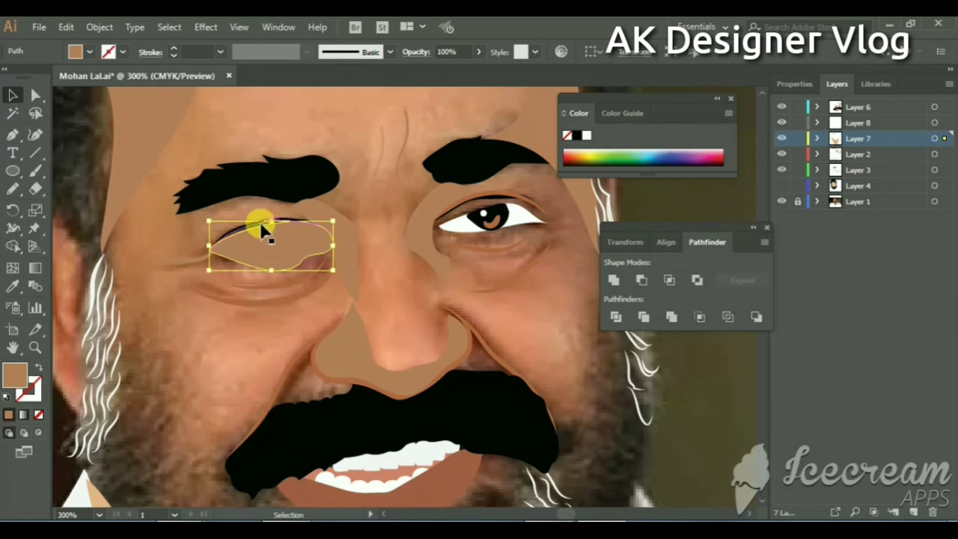
{"action": "right_click", "coordinate": [264, 225]}
{"action": "left_click", "coordinate": [531, 490]}
{"action": "right_click", "coordinate": [282, 239]}
{"action": "mouse_move", "coordinate": [329, 437]}
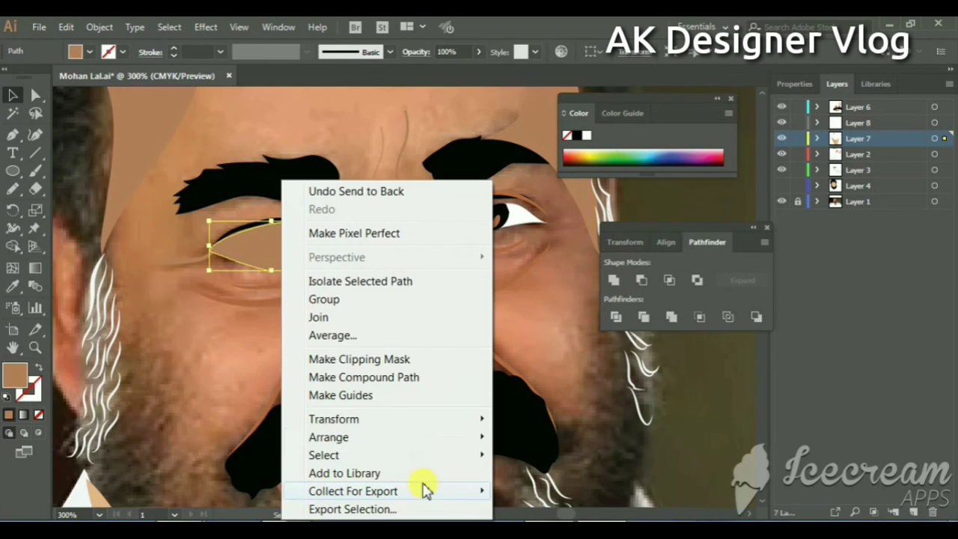
Step: Expand Layer 7 to inspect the eye and eyebrow paths, then hide the photo layer
{"action": "left_click", "coordinate": [538, 279]}
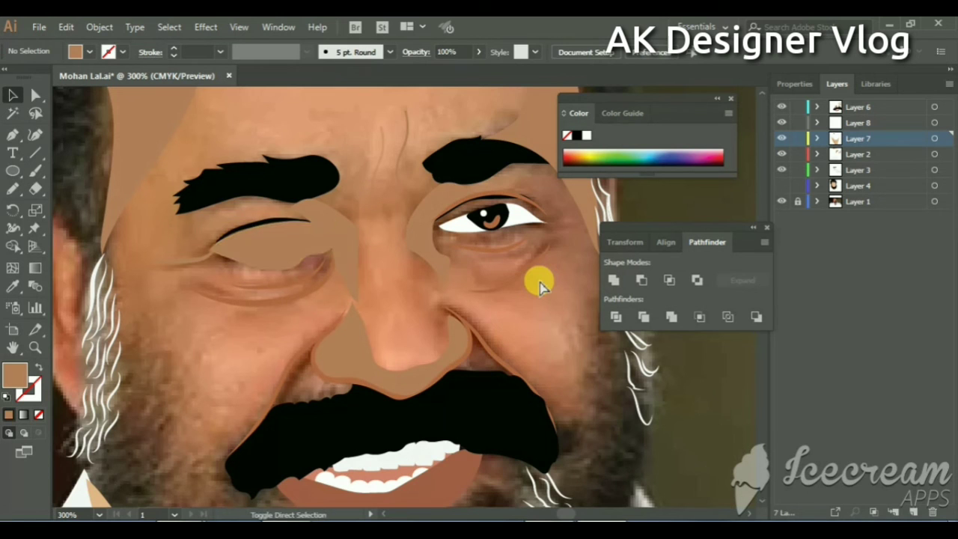
{"action": "left_click", "coordinate": [281, 262], "text": "ctrl"}
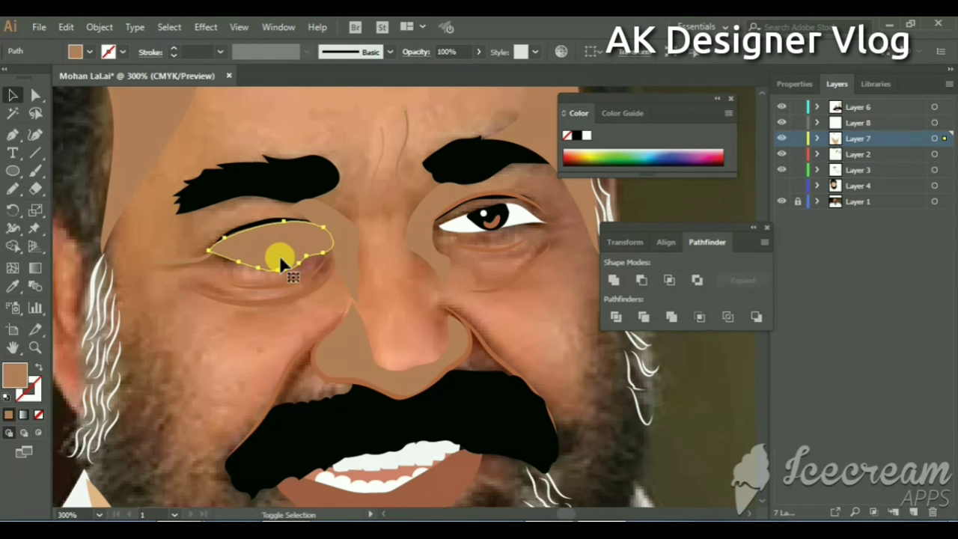
{"action": "left_click", "coordinate": [817, 138]}
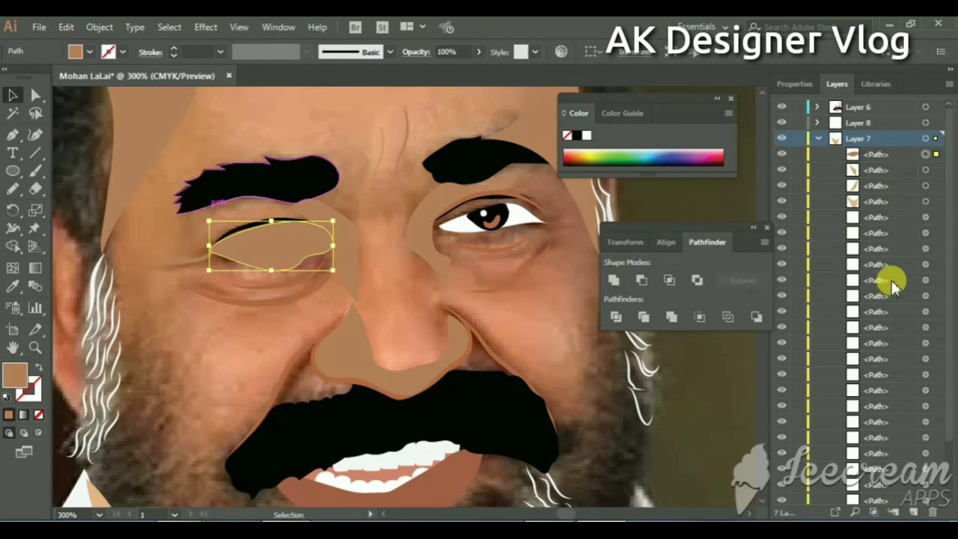
{"action": "left_click", "coordinate": [781, 154]}
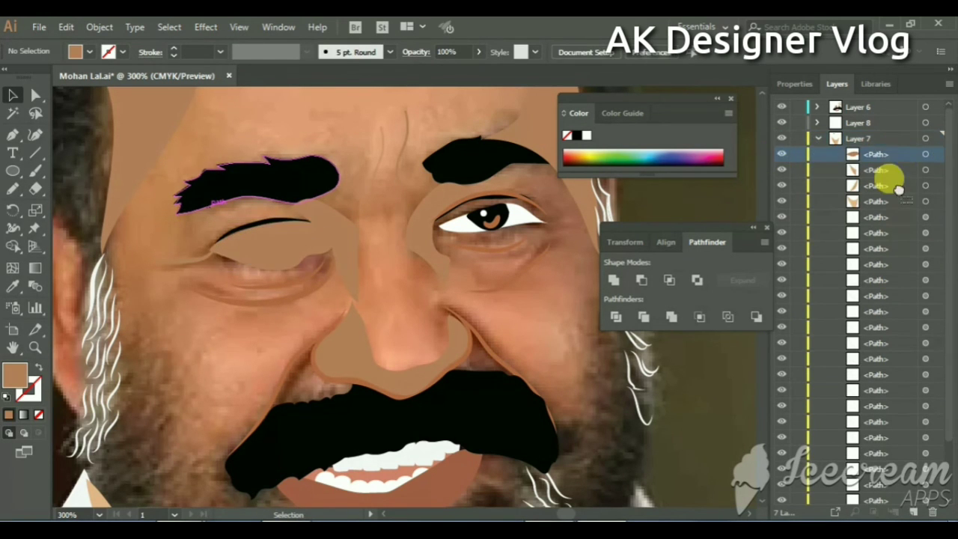
{"action": "left_click", "coordinate": [876, 155]}
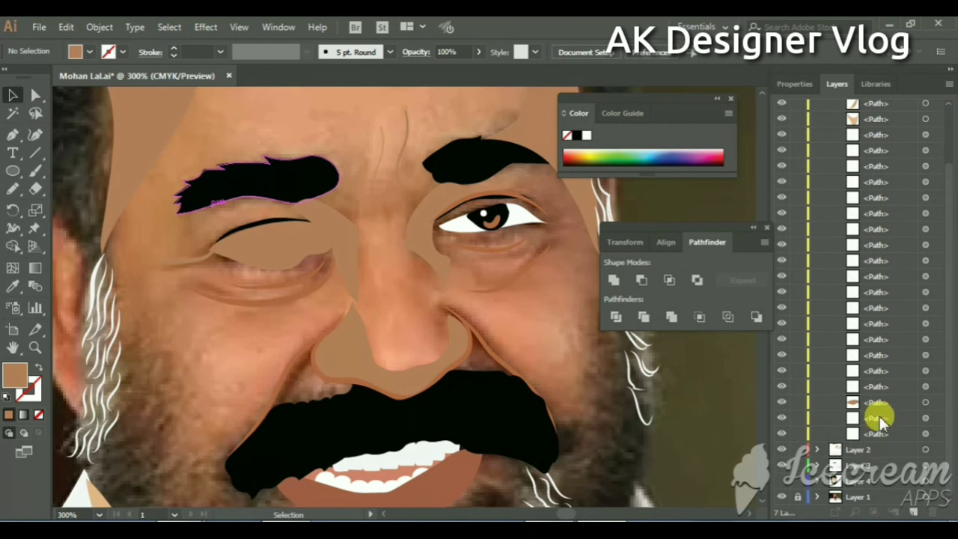
{"action": "left_click_drag", "start_coordinate": [876, 479], "coordinate": [876, 416]}
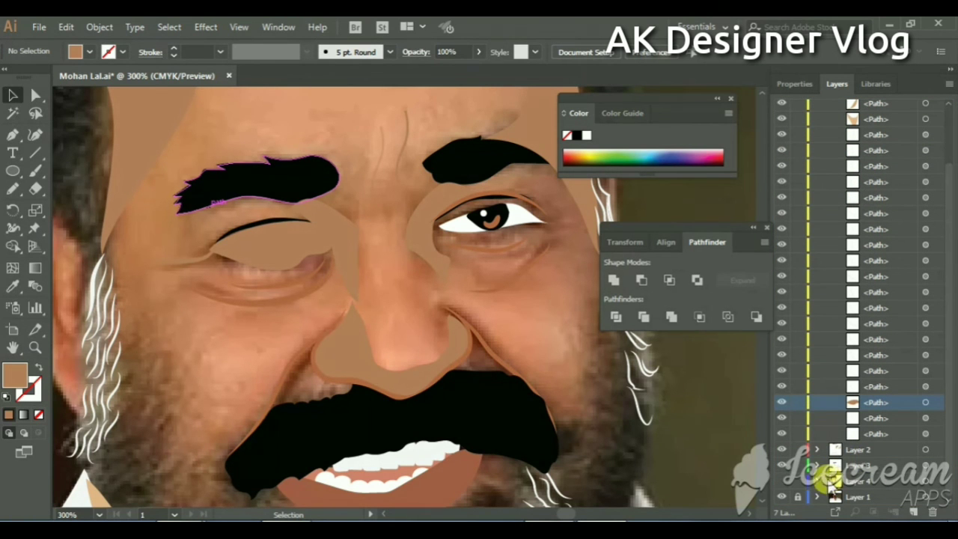
{"action": "left_click", "coordinate": [781, 481]}
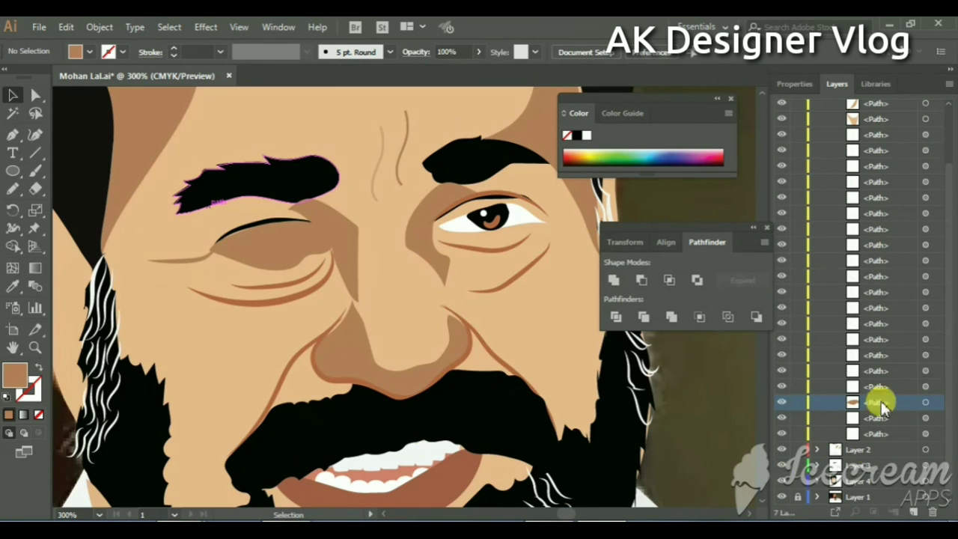
Step: Give the left upper eyelid a brown colour and swap its fill and stroke
{"action": "left_click_drag", "start_coordinate": [468, 317], "coordinate": [429, 313]}
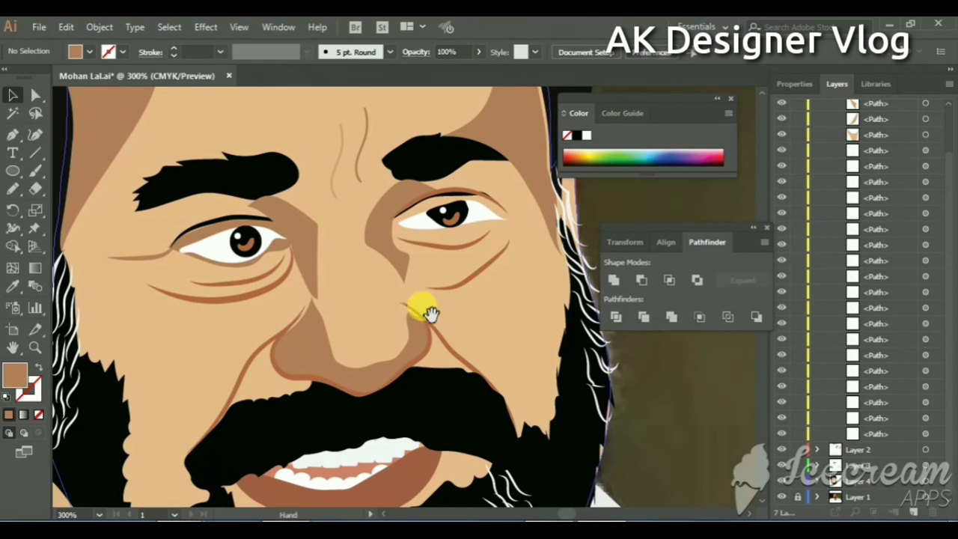
{"action": "left_click", "coordinate": [187, 229]}
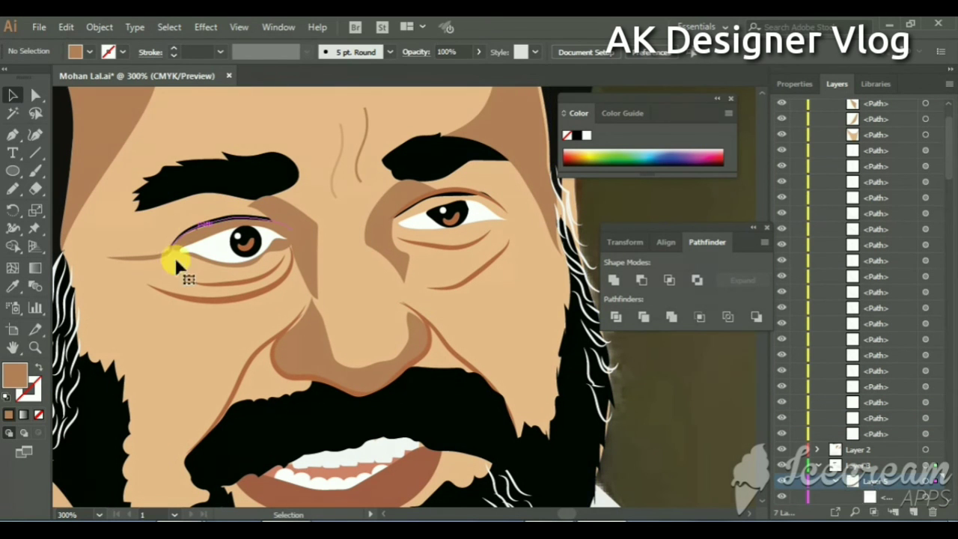
{"action": "left_click", "coordinate": [18, 412]}
{"action": "double_click", "coordinate": [30, 387]}
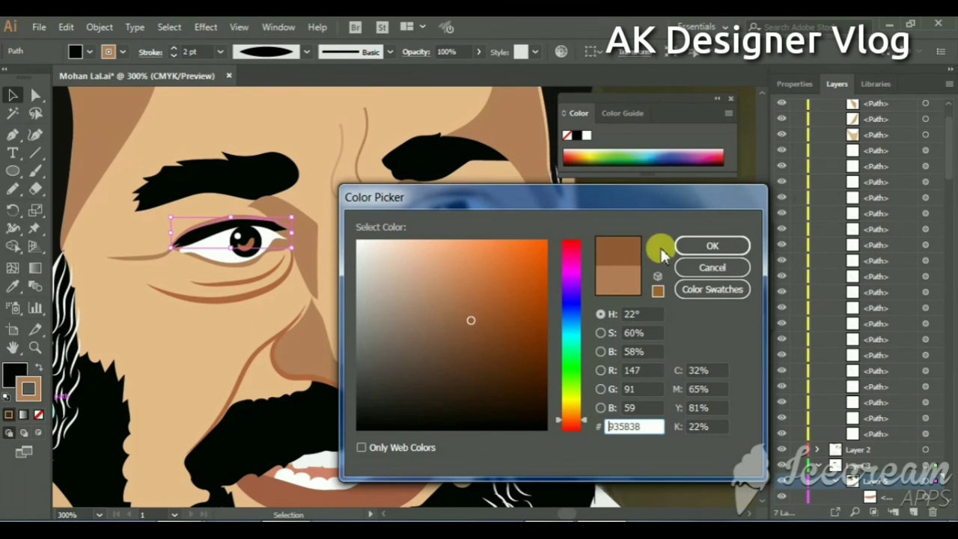
{"action": "key", "text": "Return"}
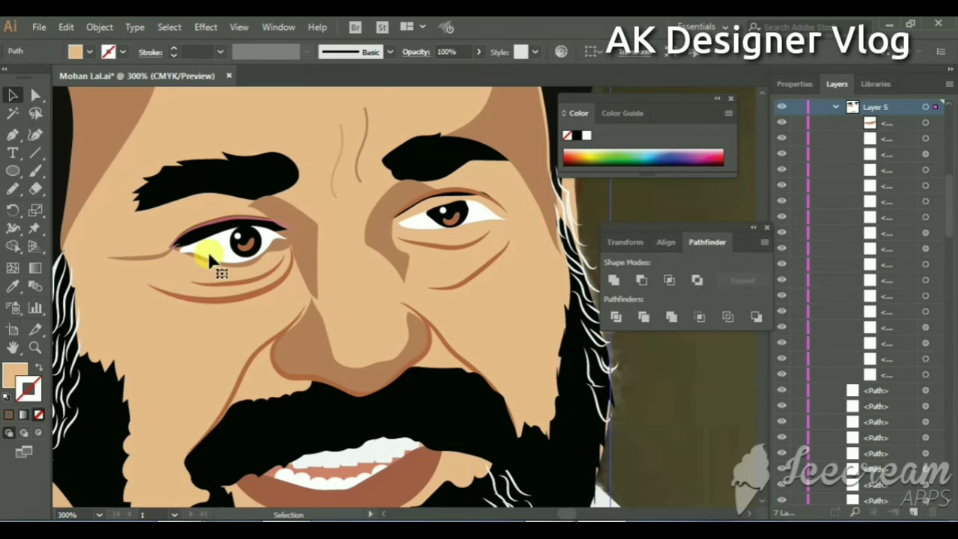
{"action": "left_click", "coordinate": [37, 366]}
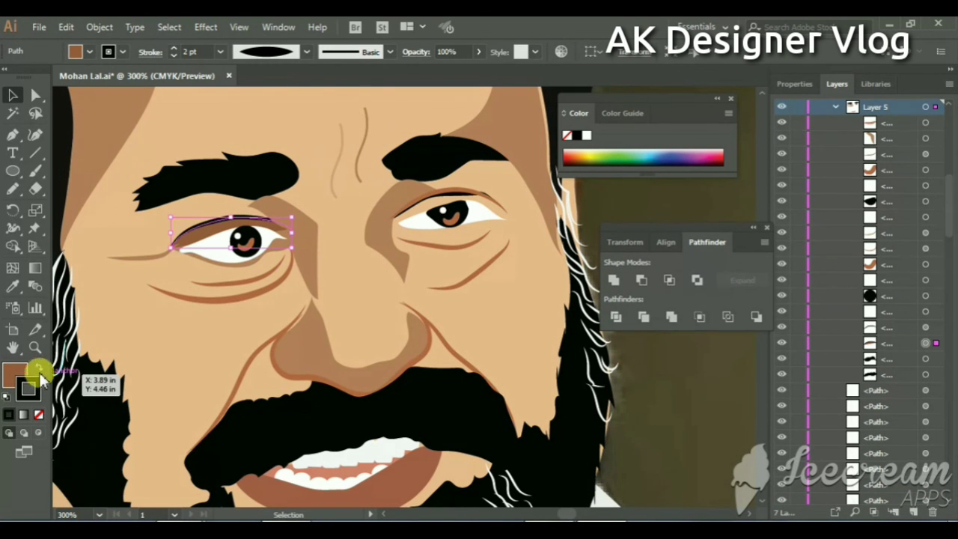
Step: Reselect the upper eyelid and swap fill and stroke so it fills black
{"action": "mouse_move", "coordinate": [229, 255]}
{"action": "left_mouse_down"}
{"action": "mouse_move", "coordinate": [217, 251]}
{"action": "mouse_move", "coordinate": [208, 219]}
{"action": "left_mouse_up"}
{"action": "left_click", "coordinate": [222, 212]}
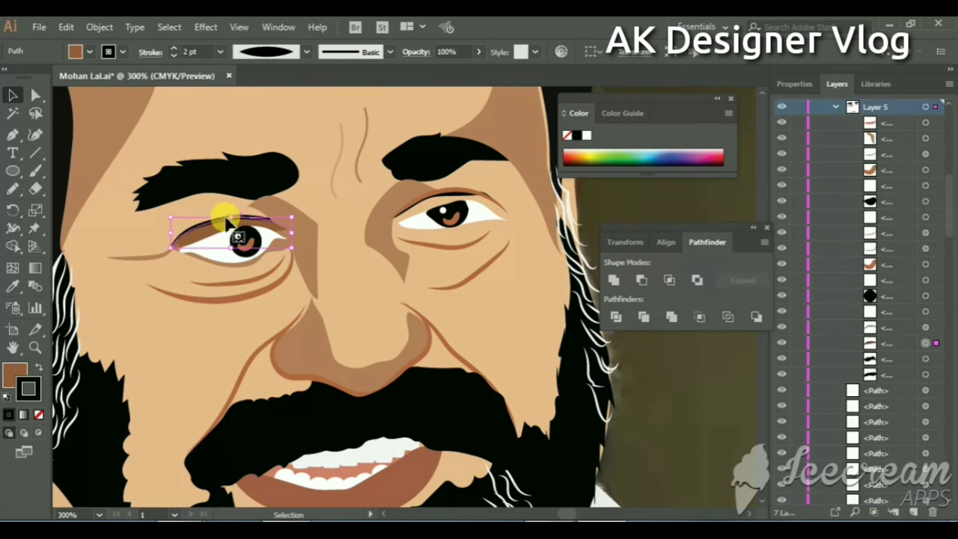
{"action": "key", "text": "v"}
{"action": "left_click", "coordinate": [18, 372]}
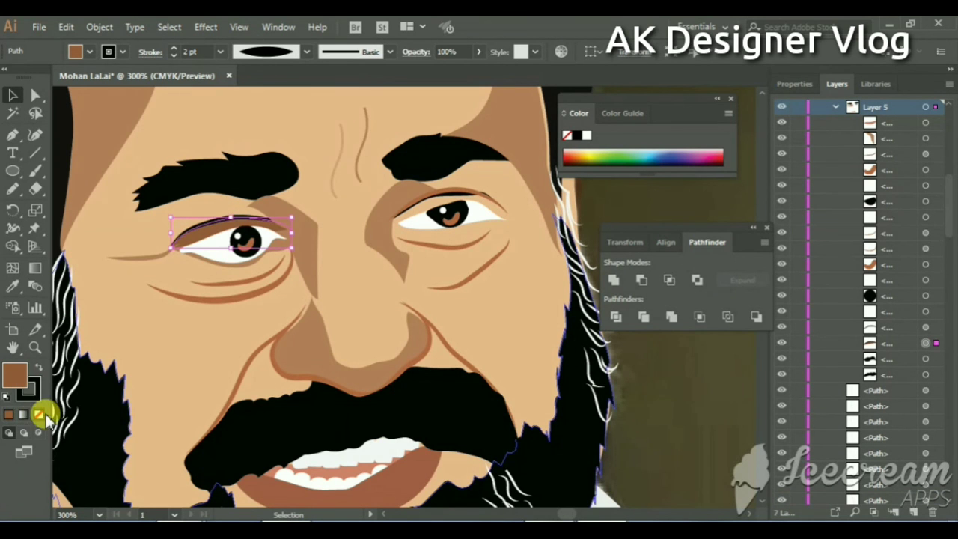
{"action": "left_click", "coordinate": [39, 413]}
{"action": "left_click", "coordinate": [9, 414]}
{"action": "left_click", "coordinate": [38, 366]}
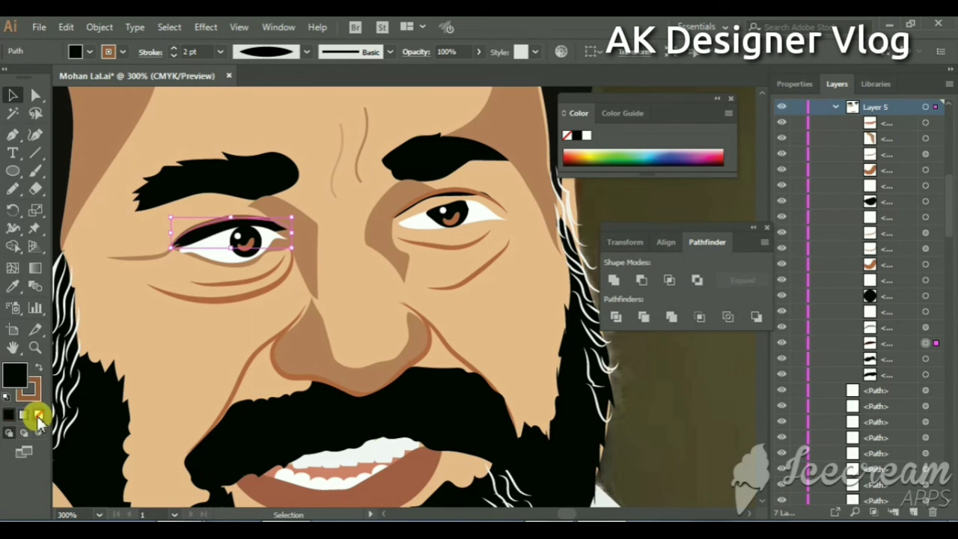
{"action": "left_click", "coordinate": [187, 344]}
{"action": "left_click_drag", "start_coordinate": [298, 214], "coordinate": [277, 192]}
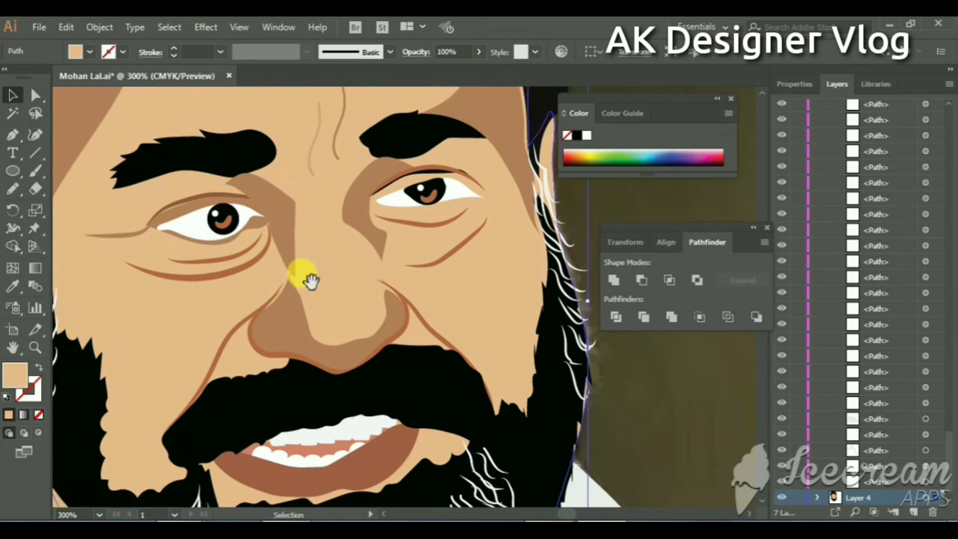
Step: Zoom to the hairline and start dragging the forehead shadow's edge anchors
{"action": "left_click_drag", "start_coordinate": [311, 281], "coordinate": [269, 278]}
{"action": "scroll", "coordinate": [351, 220], "scroll_direction": "down", "scroll_amount": 1}
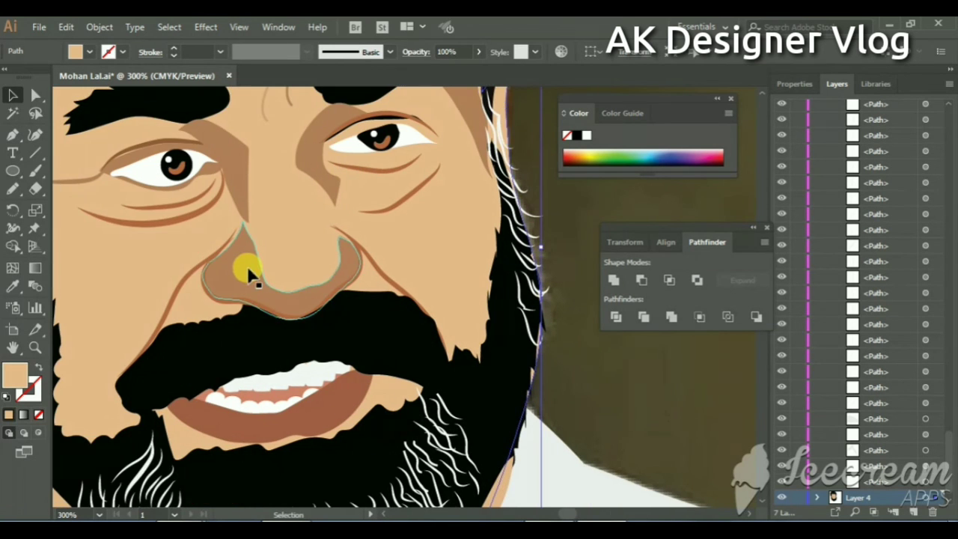
{"action": "scroll", "coordinate": [247, 267], "scroll_direction": "down", "scroll_amount": 1}
{"action": "scroll", "coordinate": [494, 298], "scroll_direction": "down", "scroll_amount": 1}
{"action": "scroll", "coordinate": [464, 292], "scroll_direction": "up", "scroll_amount": 1}
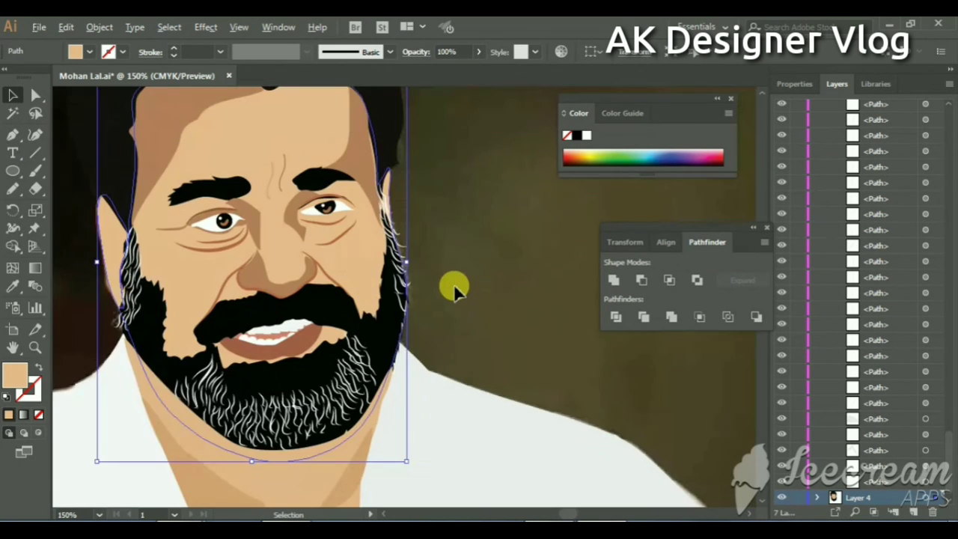
{"action": "scroll", "coordinate": [224, 195], "scroll_direction": "up", "scroll_amount": 1}
{"action": "scroll", "coordinate": [187, 176], "scroll_direction": "up", "scroll_amount": 1}
{"action": "scroll", "coordinate": [224, 217], "scroll_direction": "up", "scroll_amount": 4}
{"action": "key", "text": "a"}
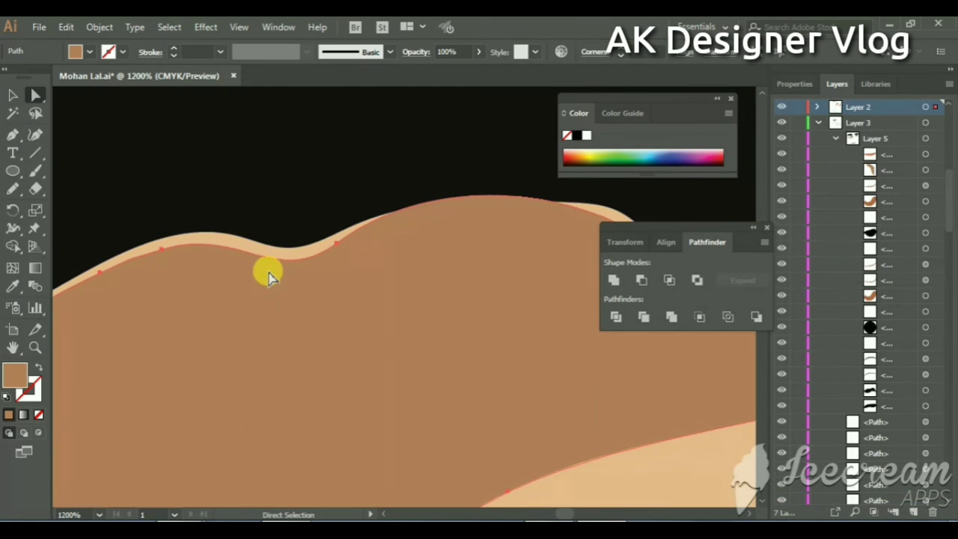
{"action": "left_click_drag", "start_coordinate": [160, 247], "coordinate": [152, 267]}
{"action": "scroll", "coordinate": [173, 247], "scroll_direction": "up", "scroll_amount": 2}
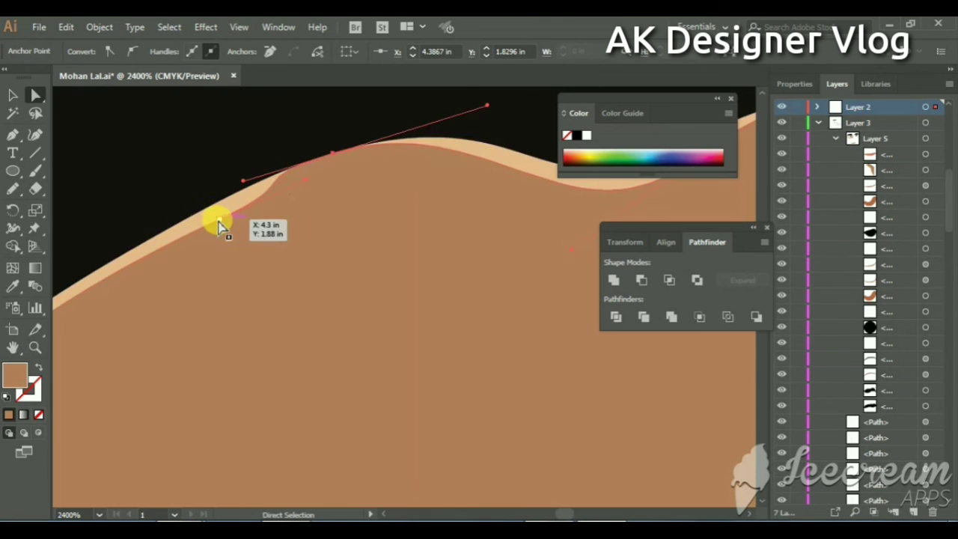
{"action": "mouse_move", "coordinate": [187, 220]}
{"action": "left_mouse_down"}
{"action": "mouse_move", "coordinate": [313, 229]}
{"action": "mouse_move", "coordinate": [392, 214]}
{"action": "left_mouse_up"}
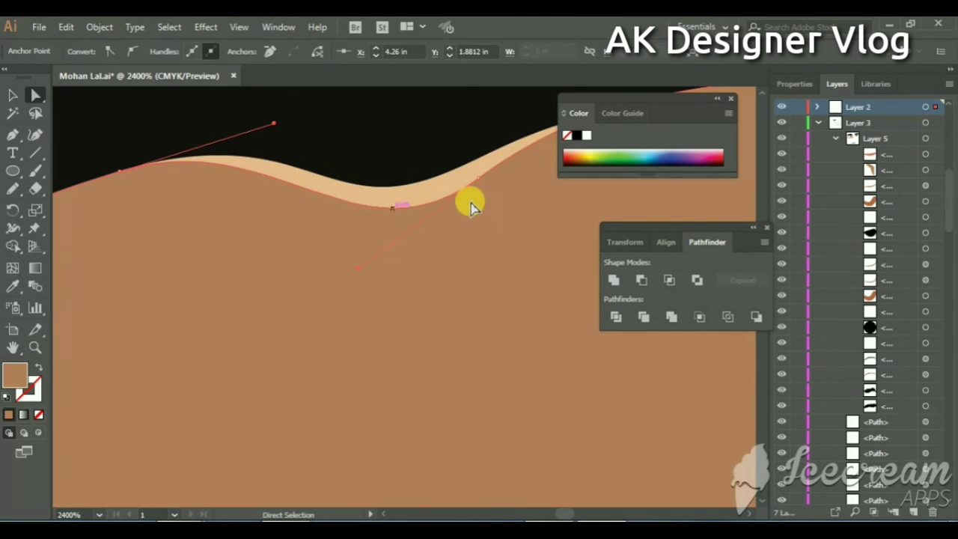
Step: Adjust the remaining anchors and handles so the shadow's edge curves along the hairline
{"action": "left_click_drag", "start_coordinate": [475, 171], "coordinate": [360, 253]}
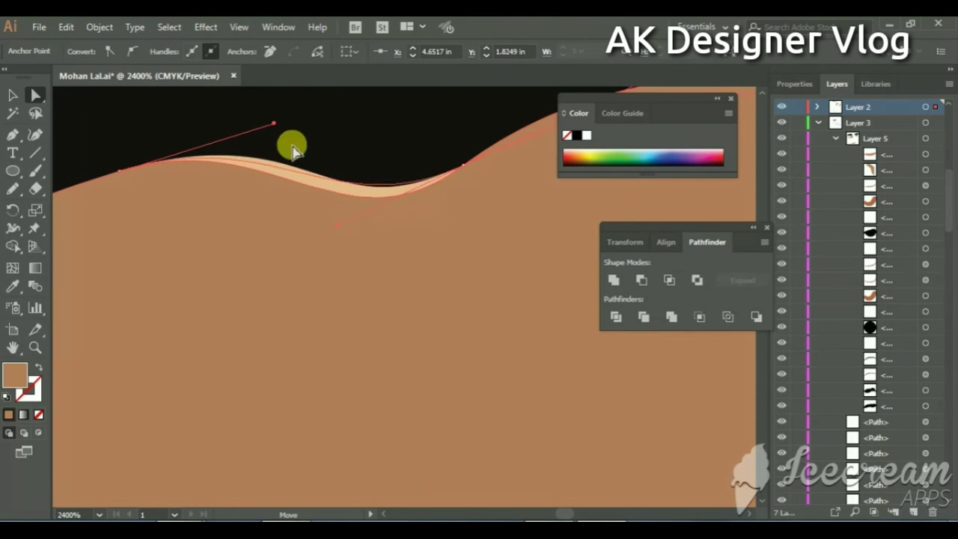
{"action": "left_click_drag", "start_coordinate": [293, 149], "coordinate": [292, 122]}
{"action": "mouse_move", "coordinate": [404, 158]}
{"action": "left_mouse_down"}
{"action": "mouse_move", "coordinate": [317, 167]}
{"action": "mouse_move", "coordinate": [360, 163]}
{"action": "mouse_move", "coordinate": [161, 297]}
{"action": "mouse_move", "coordinate": [257, 293]}
{"action": "mouse_move", "coordinate": [238, 166]}
{"action": "mouse_move", "coordinate": [284, 141]}
{"action": "left_mouse_up"}
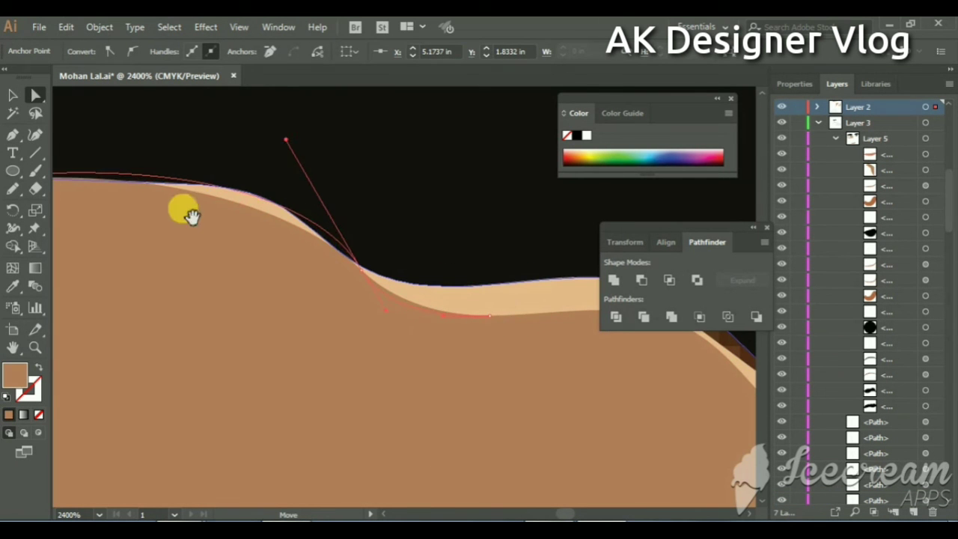
{"action": "scroll", "coordinate": [184, 209], "scroll_direction": "right", "scroll_amount": 5}
{"action": "mouse_move", "coordinate": [265, 302]}
{"action": "left_mouse_down"}
{"action": "mouse_move", "coordinate": [292, 276]}
{"action": "mouse_move", "coordinate": [165, 297]}
{"action": "left_mouse_up"}
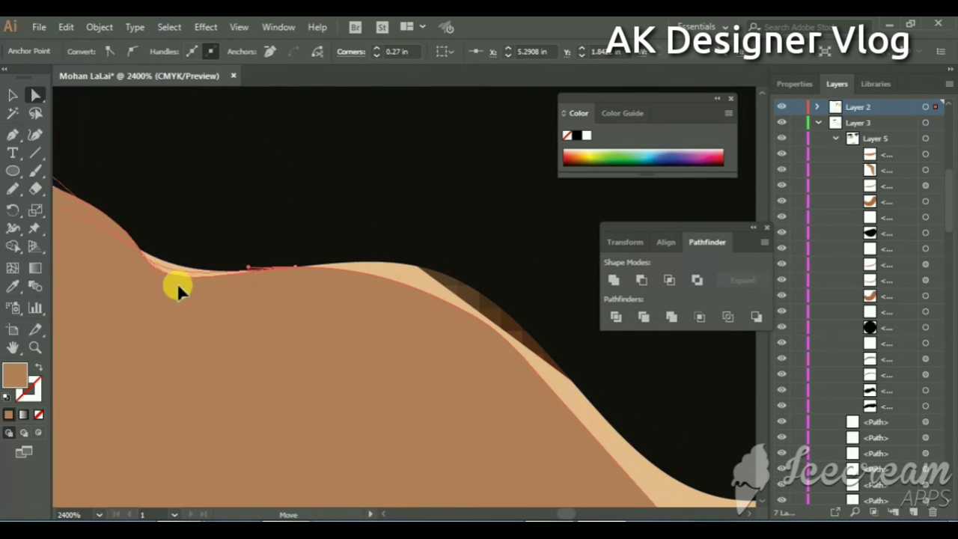
{"action": "left_click_drag", "start_coordinate": [154, 256], "coordinate": [228, 144]}
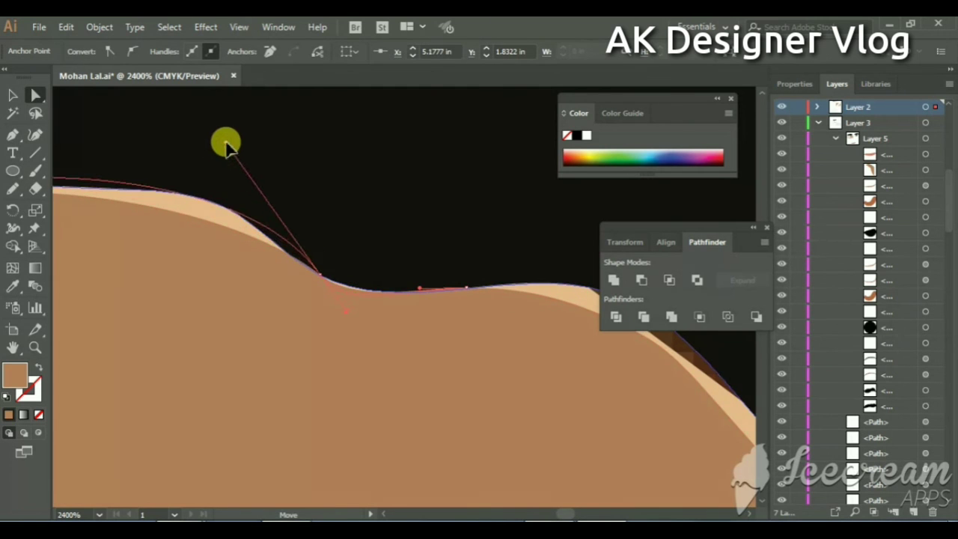
{"action": "left_click_drag", "start_coordinate": [292, 299], "coordinate": [407, 310]}
{"action": "left_click_drag", "start_coordinate": [396, 261], "coordinate": [247, 139]}
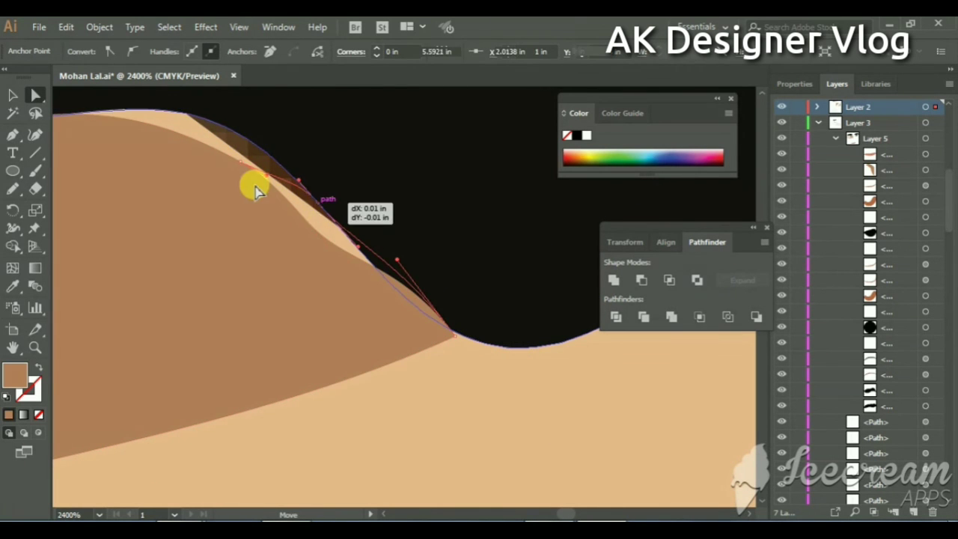
{"action": "scroll", "coordinate": [285, 240], "scroll_direction": "down", "scroll_amount": 3}
{"action": "scroll", "coordinate": [310, 300], "scroll_direction": "down", "scroll_amount": 2}
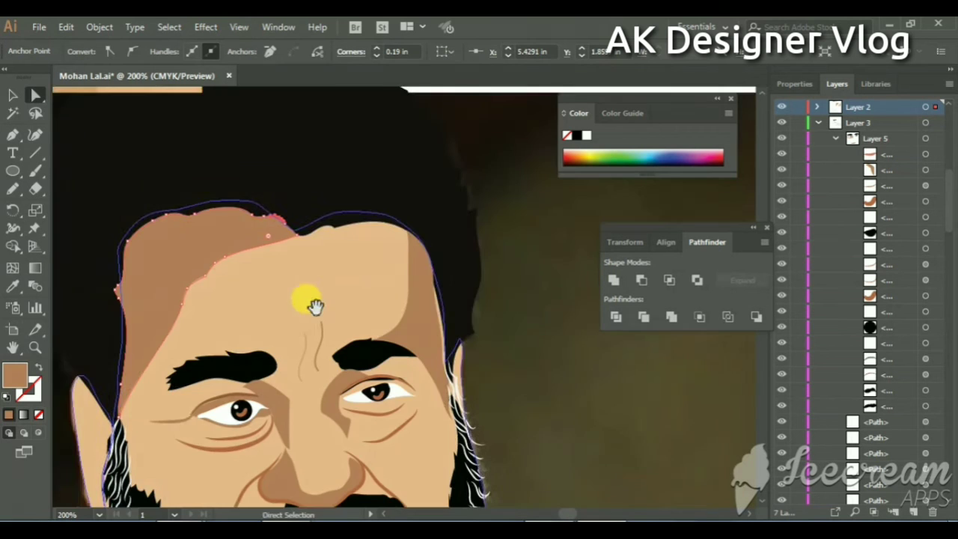
{"action": "scroll", "coordinate": [427, 302], "scroll_direction": "down", "scroll_amount": 1}
{"action": "scroll", "coordinate": [423, 386], "scroll_direction": "up", "scroll_amount": 2}
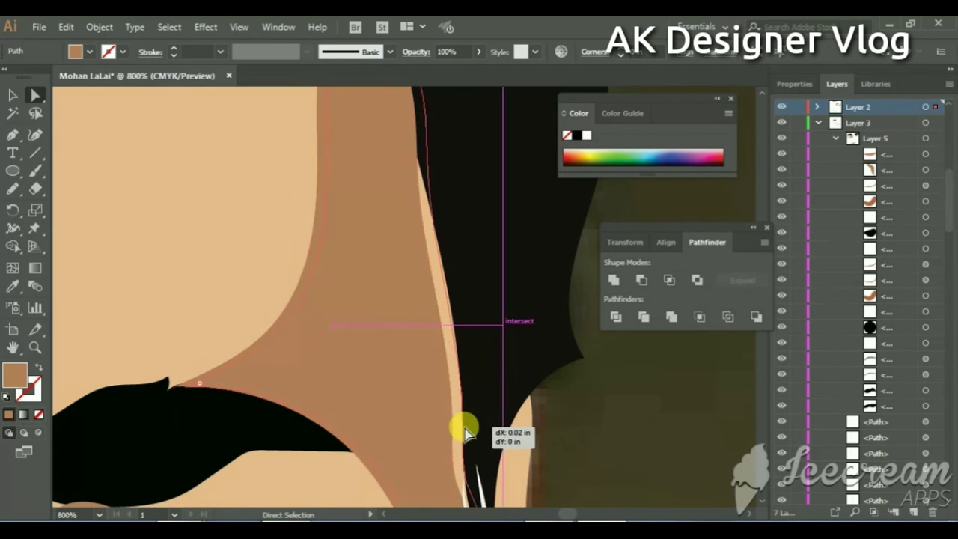
{"action": "scroll", "coordinate": [456, 430], "scroll_direction": "down", "scroll_amount": 1}
{"action": "scroll", "coordinate": [434, 419], "scroll_direction": "down", "scroll_amount": 3}
{"action": "mouse_move", "coordinate": [415, 329]}
{"action": "left_mouse_down"}
{"action": "mouse_move", "coordinate": [401, 303]}
{"action": "mouse_move", "coordinate": [409, 298]}
{"action": "left_mouse_up"}
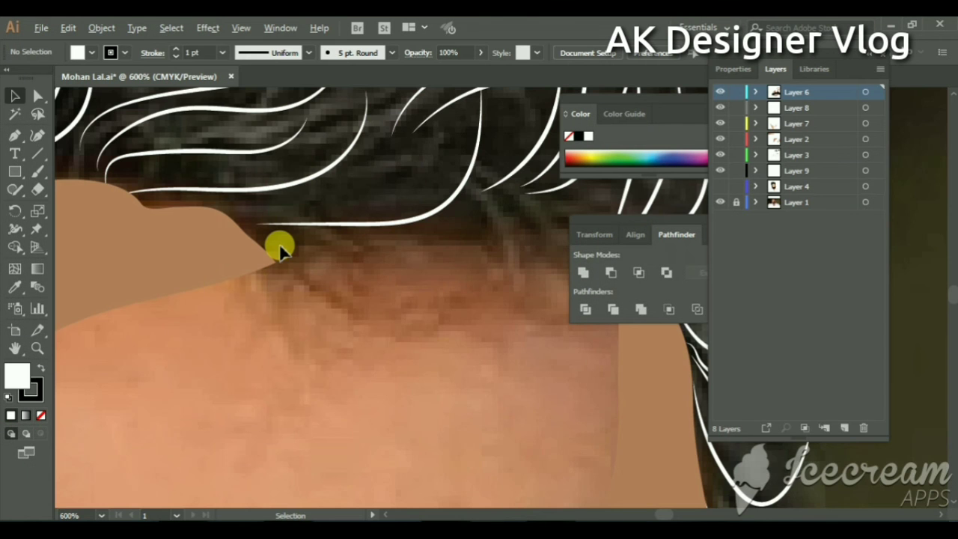
Step: Add Layer 10 and pencil a highlight shape along the forehead hairline
{"action": "key", "text": "ctrl+minus"}
{"action": "key", "text": "ctrl+minus"}
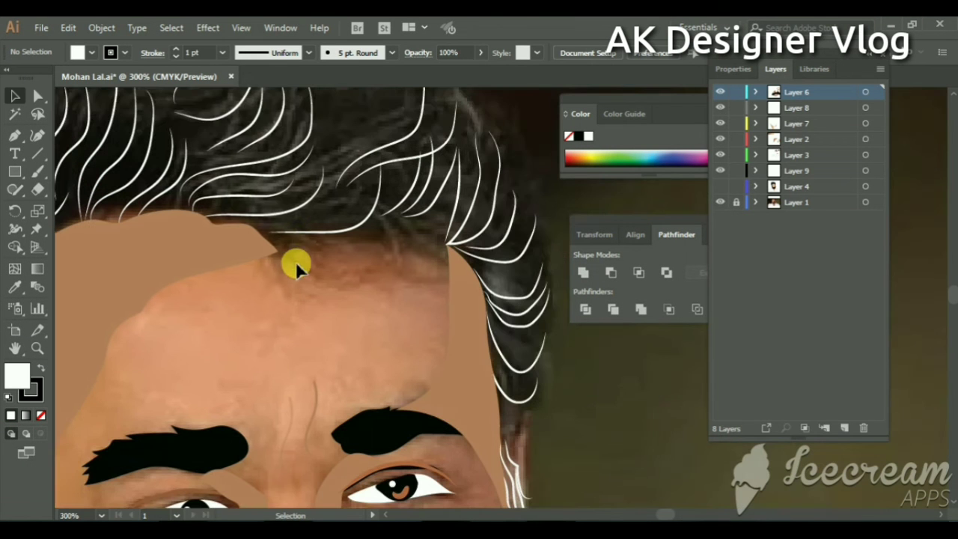
{"action": "left_click", "coordinate": [844, 427]}
{"action": "left_click_drag", "start_coordinate": [266, 252], "coordinate": [309, 246]}
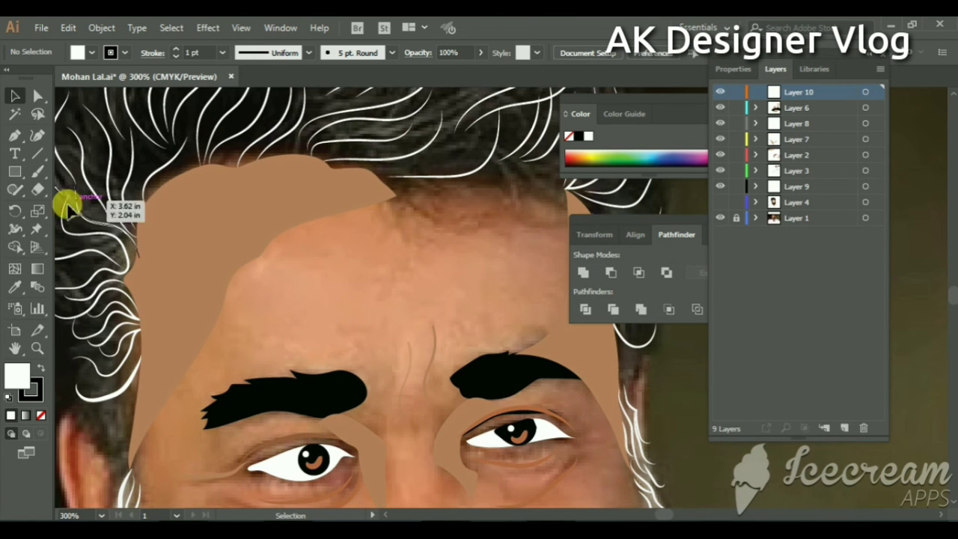
{"action": "left_click_drag", "start_coordinate": [15, 190], "coordinate": [75, 205]}
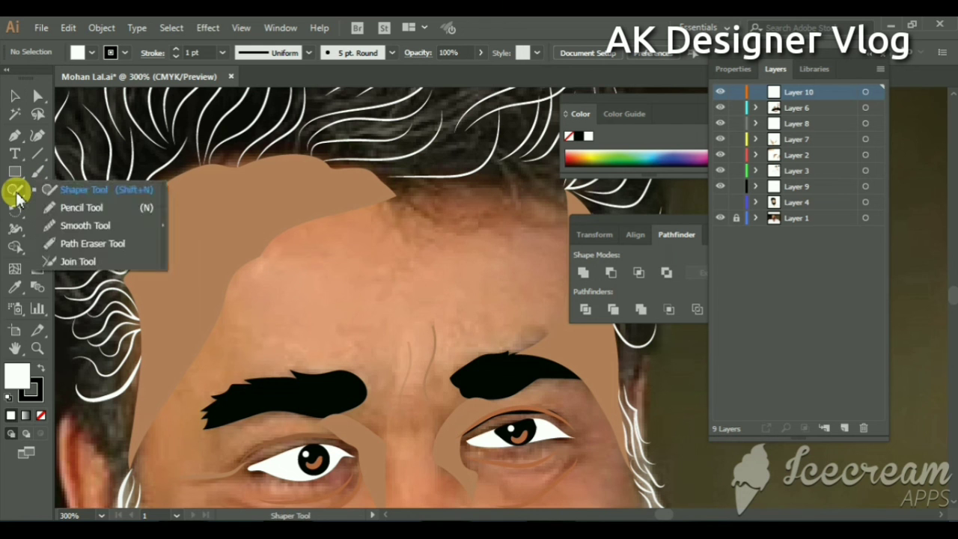
{"action": "scroll", "coordinate": [447, 185], "scroll_direction": "left", "scroll_amount": 2}
{"action": "left_click_drag", "start_coordinate": [442, 188], "coordinate": [315, 172]}
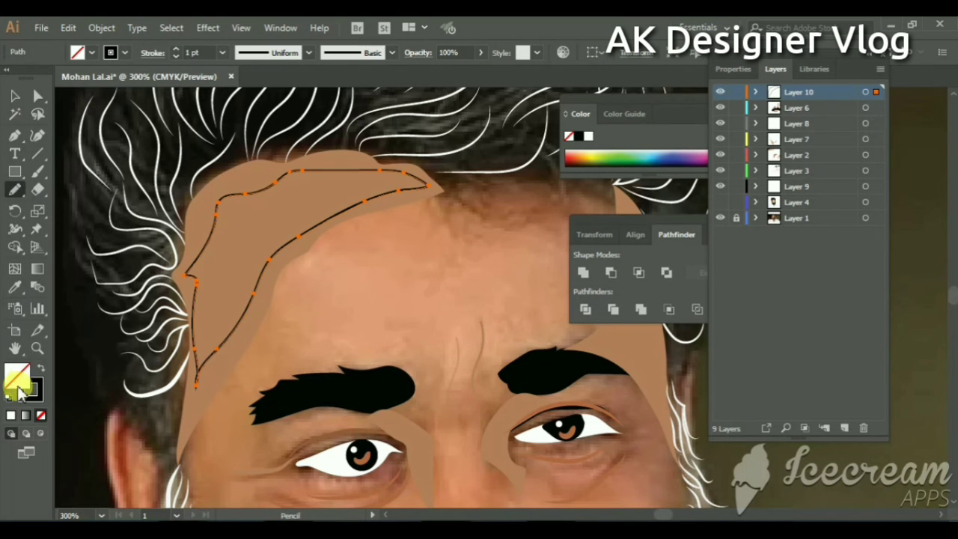
Step: Fill the forehead highlight with the light tan swatch, no outline, and deselect it
{"action": "left_click", "coordinate": [15, 286]}
{"action": "left_click", "coordinate": [214, 279]}
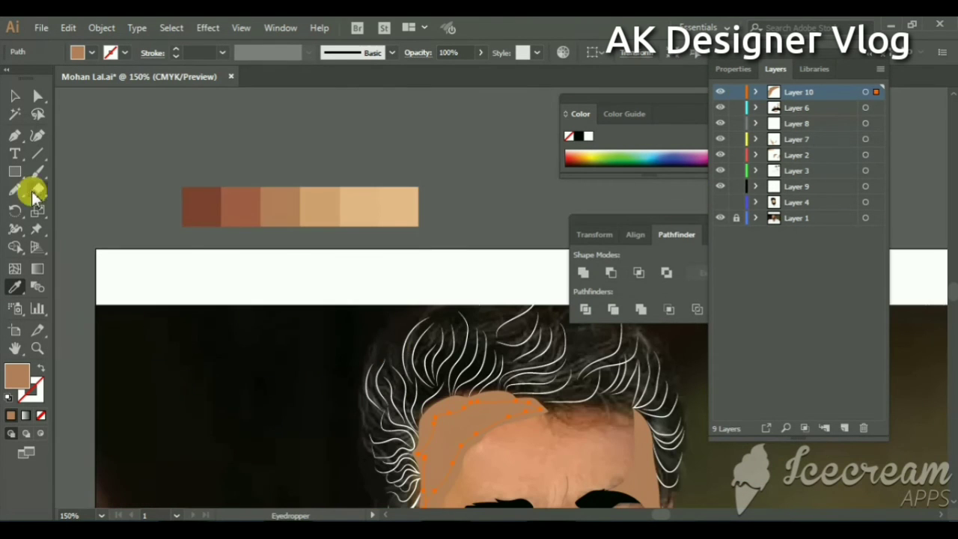
{"action": "left_click", "coordinate": [294, 199]}
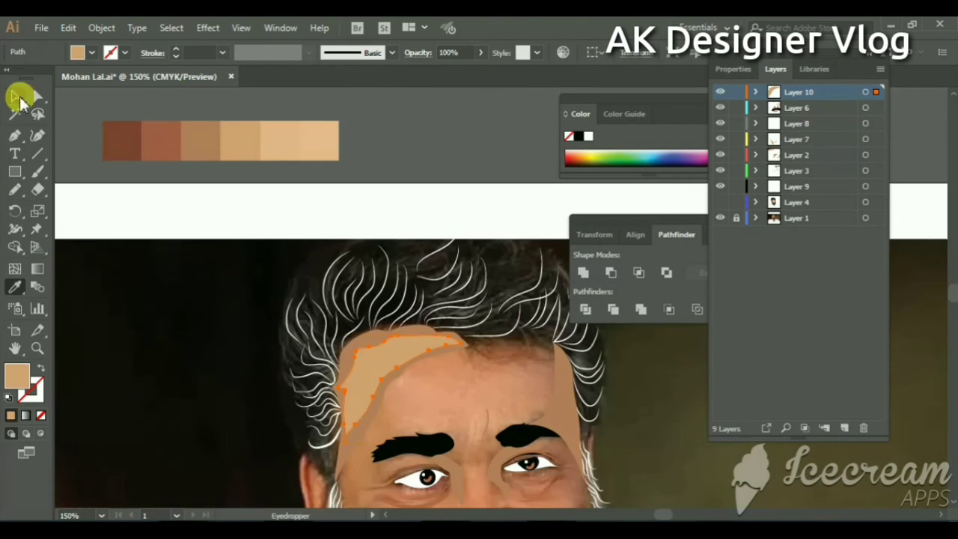
{"action": "left_click", "coordinate": [15, 95]}
{"action": "left_click", "coordinate": [416, 221]}
{"action": "left_click_drag", "start_coordinate": [416, 221], "coordinate": [360, 107]}
Step: Show the cartoon face layer and drag the highlight's temple and hairline anchors to fit
{"action": "left_click", "coordinate": [720, 202]}
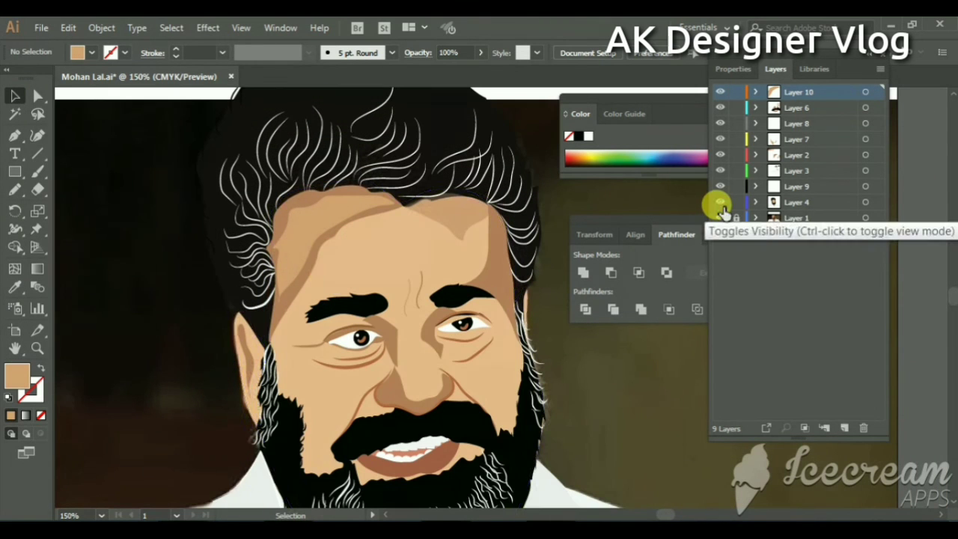
{"action": "left_click", "coordinate": [37, 96]}
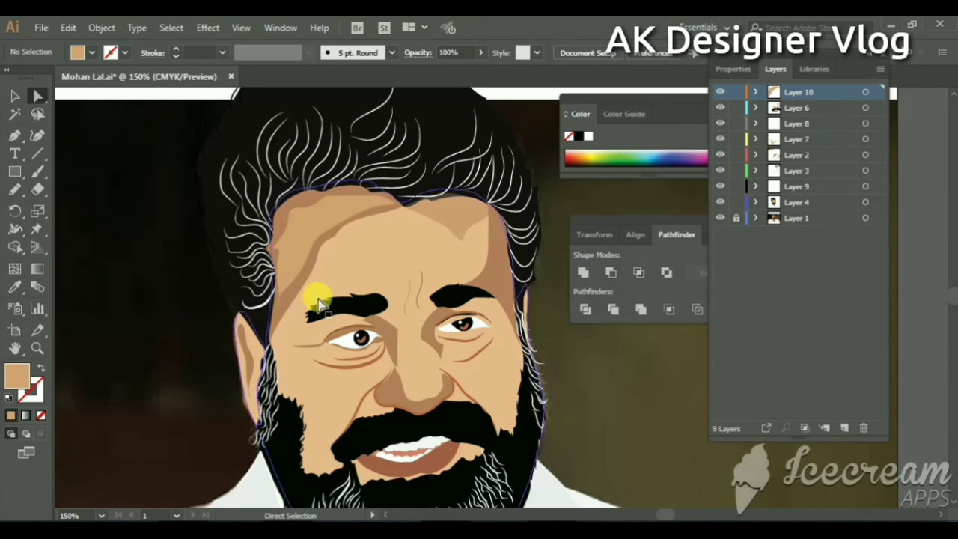
{"action": "left_click", "coordinate": [280, 303]}
{"action": "key", "text": "ctrl+plus"}
{"action": "key", "text": "ctrl+plus"}
{"action": "left_click_drag", "start_coordinate": [277, 300], "coordinate": [271, 350]}
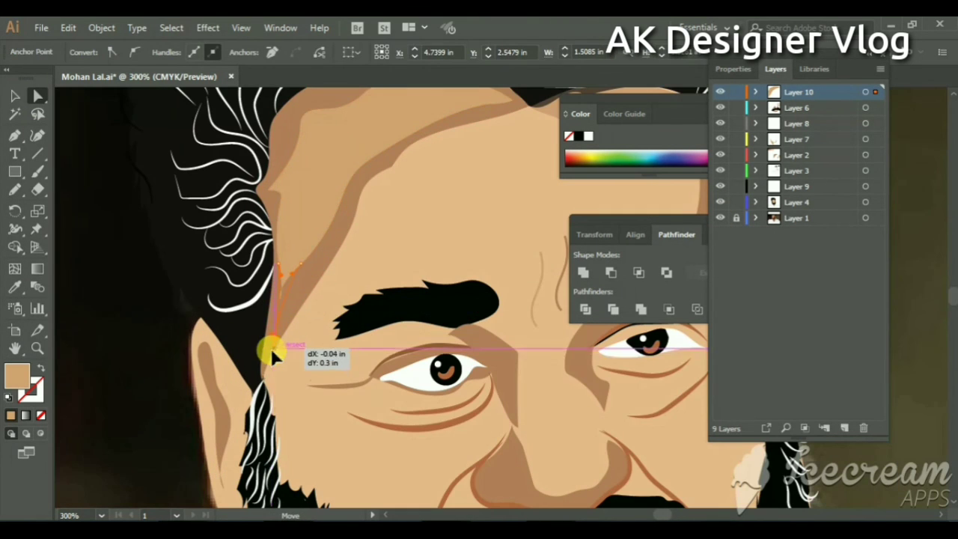
{"action": "left_click_drag", "start_coordinate": [300, 270], "coordinate": [322, 283]}
{"action": "mouse_move", "coordinate": [300, 320]}
{"action": "left_mouse_down"}
{"action": "mouse_move", "coordinate": [261, 367]}
{"action": "mouse_move", "coordinate": [306, 325]}
{"action": "left_mouse_up"}
{"action": "scroll", "coordinate": [306, 324], "scroll_direction": "up", "scroll_amount": 2}
{"action": "mouse_move", "coordinate": [329, 218]}
{"action": "left_mouse_down"}
{"action": "mouse_move", "coordinate": [344, 229]}
{"action": "mouse_move", "coordinate": [331, 265]}
{"action": "mouse_move", "coordinate": [349, 220]}
{"action": "mouse_move", "coordinate": [277, 266]}
{"action": "mouse_move", "coordinate": [414, 202]}
{"action": "mouse_move", "coordinate": [391, 197]}
{"action": "mouse_move", "coordinate": [397, 207]}
{"action": "left_mouse_up"}
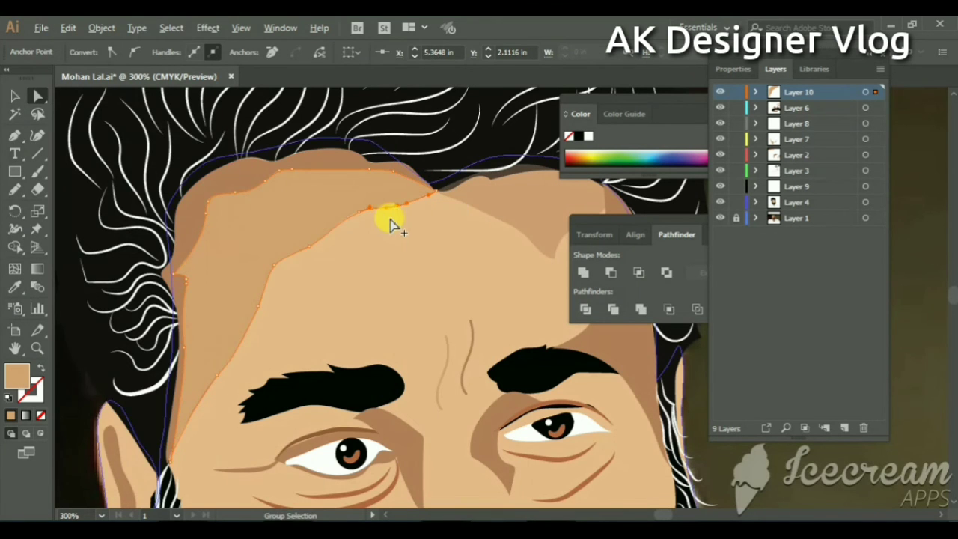
{"action": "key", "text": "ctrl+minus"}
{"action": "key", "text": "v"}
{"action": "left_click", "coordinate": [197, 169]}
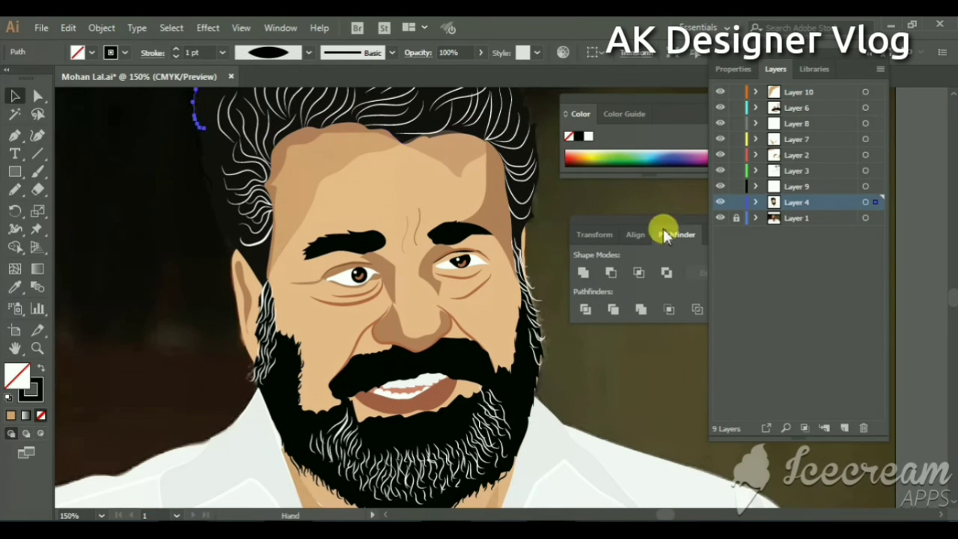
Step: On Layer 10, draw a skin-tone shading shape at the right of the forehead hairline
{"action": "left_click", "coordinate": [792, 93]}
{"action": "left_click", "coordinate": [15, 189]}
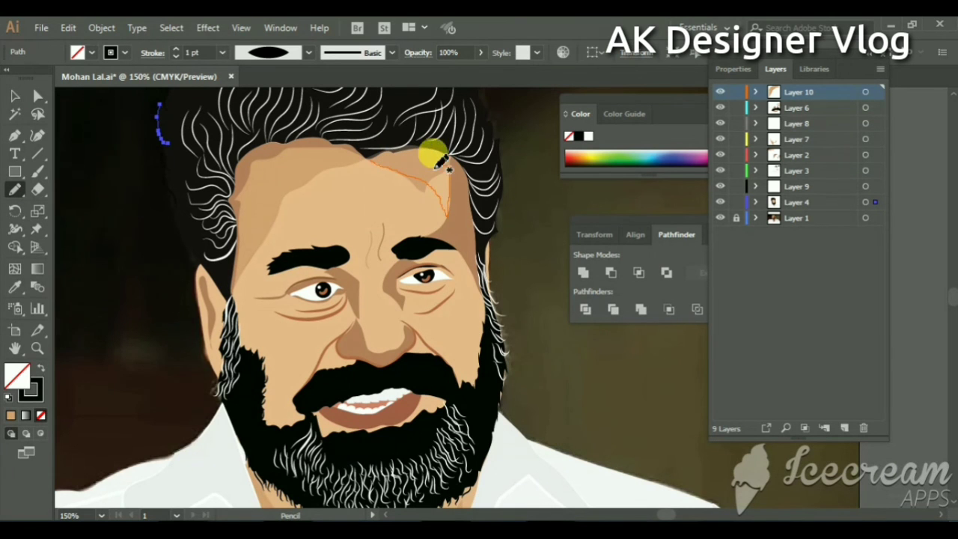
{"action": "left_click_drag", "start_coordinate": [441, 161], "coordinate": [378, 156]}
{"action": "scroll", "coordinate": [330, 247], "scroll_direction": "up", "scroll_amount": 2}
{"action": "scroll", "coordinate": [315, 288], "scroll_direction": "up", "scroll_amount": 3}
{"action": "key", "text": "i"}
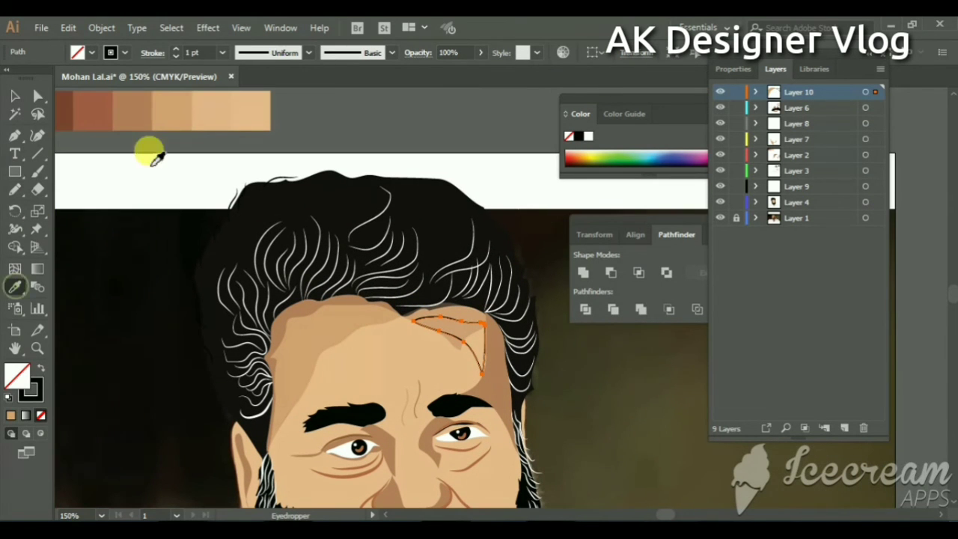
{"action": "left_click", "coordinate": [178, 120]}
{"action": "left_click", "coordinate": [14, 96]}
{"action": "left_click", "coordinate": [443, 298]}
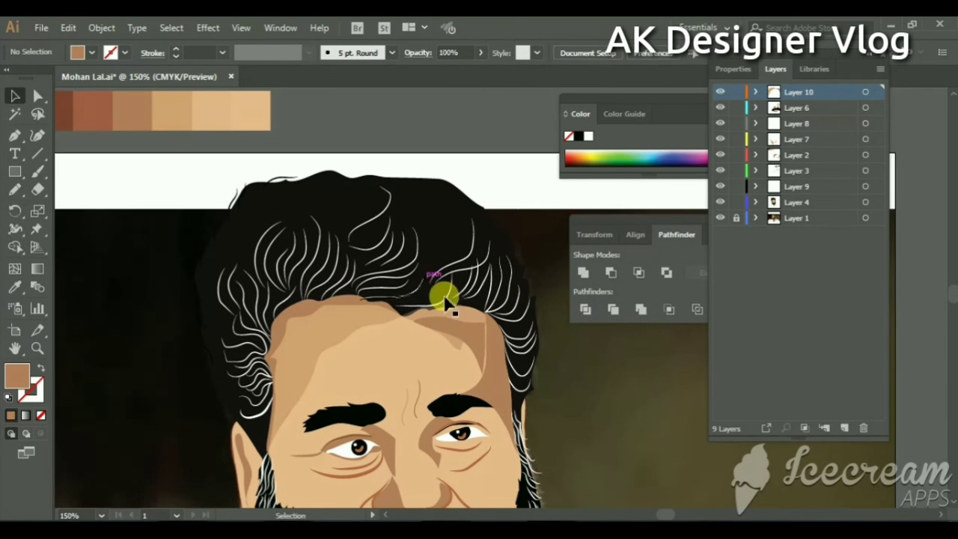
Step: Draw a left-cheek patch from jaw to mustache and fill it with a tan swatch
{"action": "scroll", "coordinate": [479, 239], "scroll_direction": "down", "scroll_amount": 3}
{"action": "scroll", "coordinate": [299, 210], "scroll_direction": "down", "scroll_amount": 1}
{"action": "left_click", "coordinate": [15, 190]}
{"action": "scroll", "coordinate": [300, 247], "scroll_direction": "down", "scroll_amount": 1}
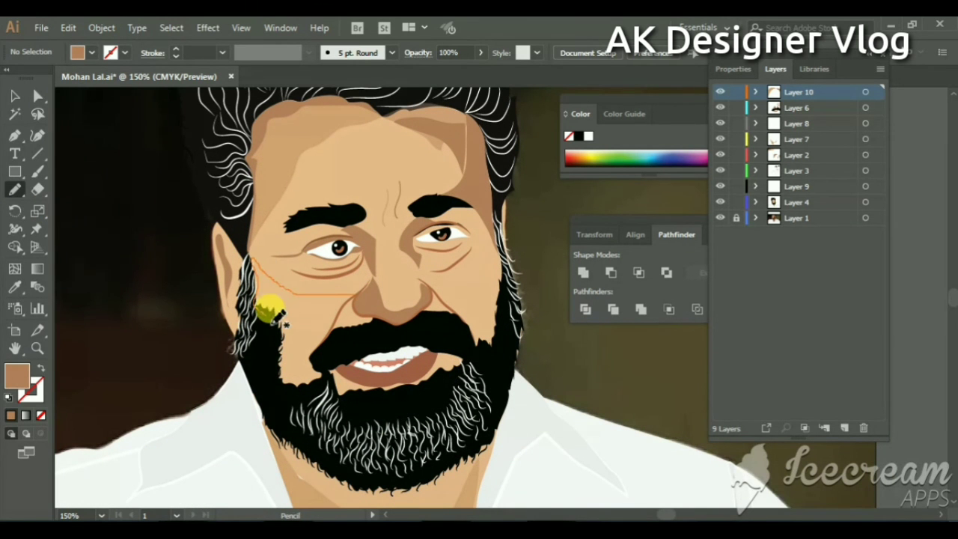
{"action": "left_click_drag", "start_coordinate": [284, 380], "coordinate": [314, 338]}
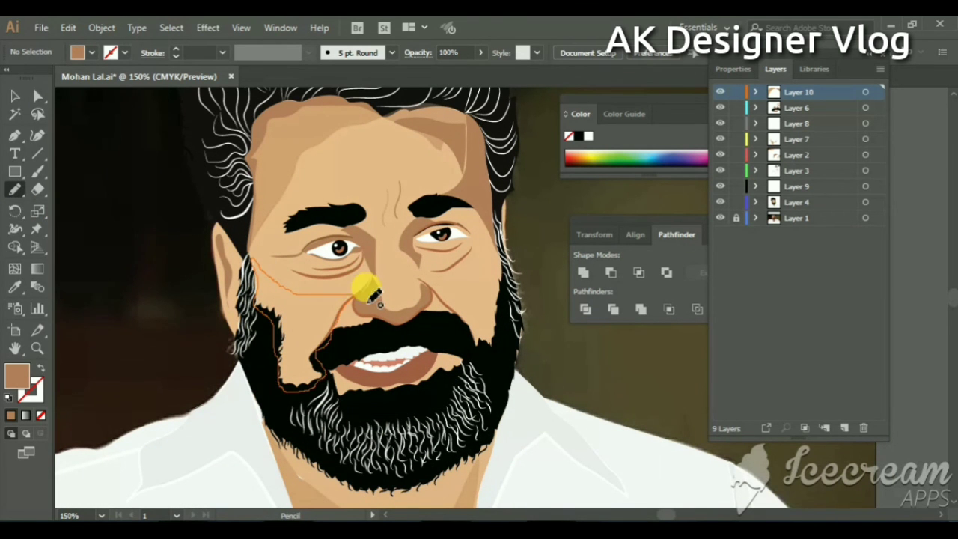
{"action": "left_click_drag", "start_coordinate": [380, 303], "coordinate": [309, 336]}
{"action": "scroll", "coordinate": [310, 336], "scroll_direction": "up", "scroll_amount": 3}
{"action": "scroll", "coordinate": [309, 336], "scroll_direction": "up", "scroll_amount": 3}
{"action": "left_click", "coordinate": [15, 287]}
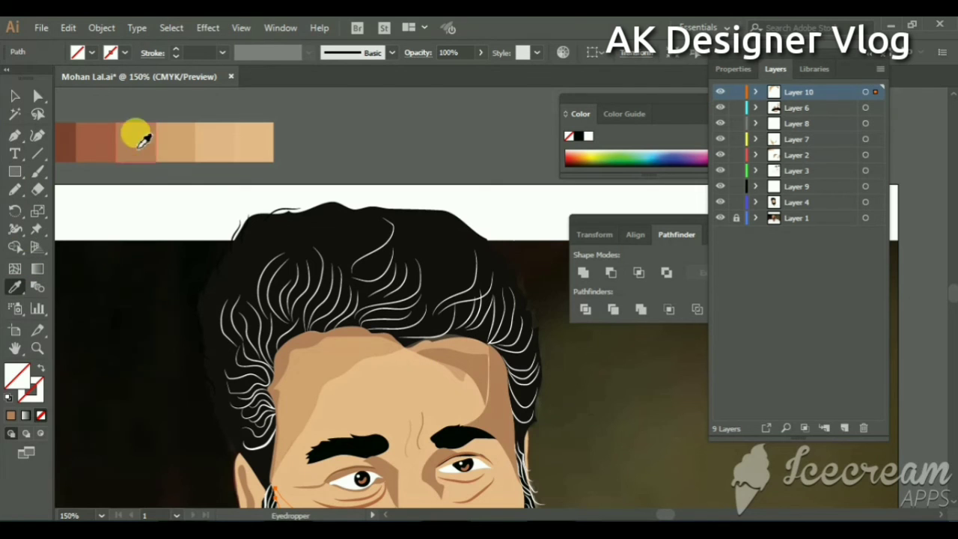
{"action": "left_click", "coordinate": [176, 141]}
Step: Select the new cheek shape to inspect its anchor points, then deselect it
{"action": "scroll", "coordinate": [326, 203], "scroll_direction": "down", "scroll_amount": 2}
{"action": "scroll", "coordinate": [334, 238], "scroll_direction": "down", "scroll_amount": 2}
{"action": "left_click", "coordinate": [15, 95]}
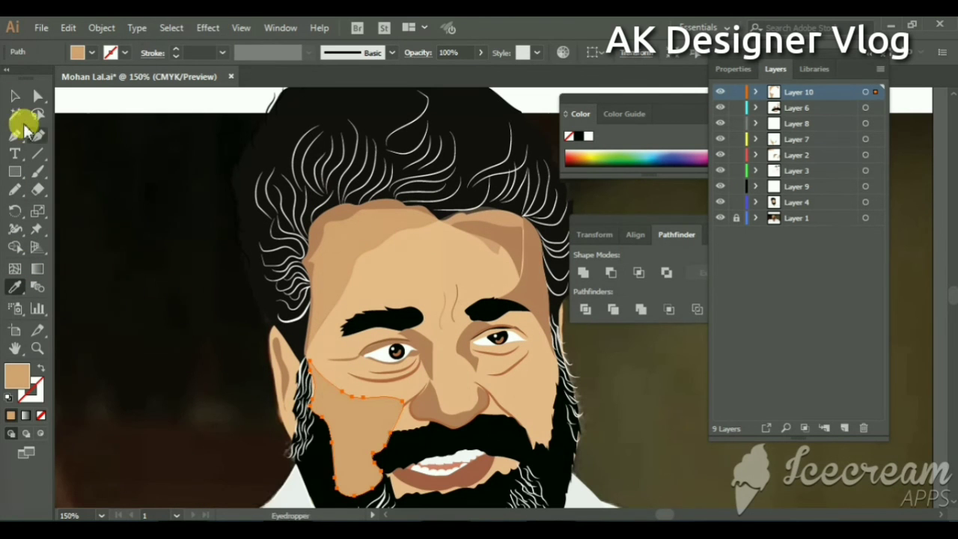
{"action": "left_click", "coordinate": [190, 129]}
{"action": "left_click", "coordinate": [334, 406]}
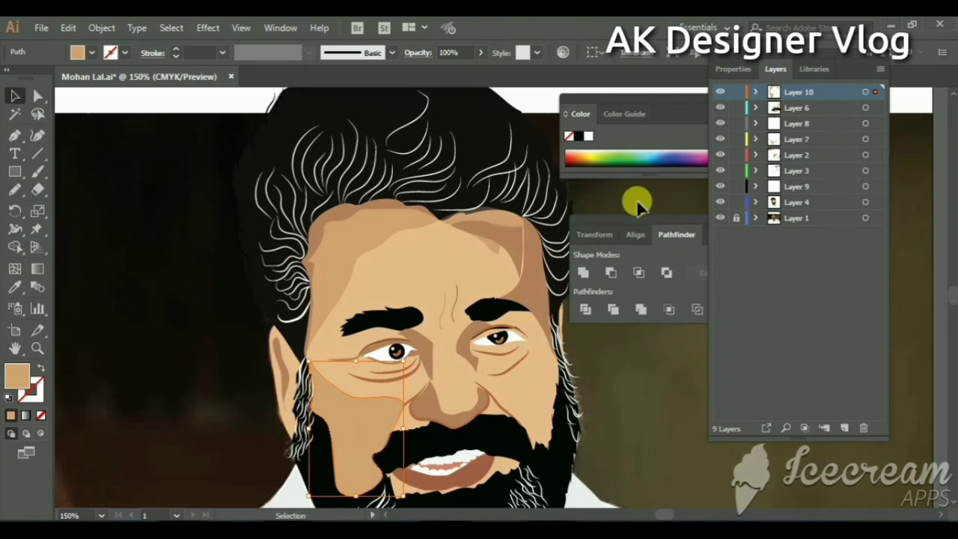
{"action": "left_click", "coordinate": [38, 96]}
{"action": "left_click", "coordinate": [187, 112]}
Step: Expand Layer 4, find the cheek path, and toggle the skin layer's visibility to compare
{"action": "left_click", "coordinate": [755, 202]}
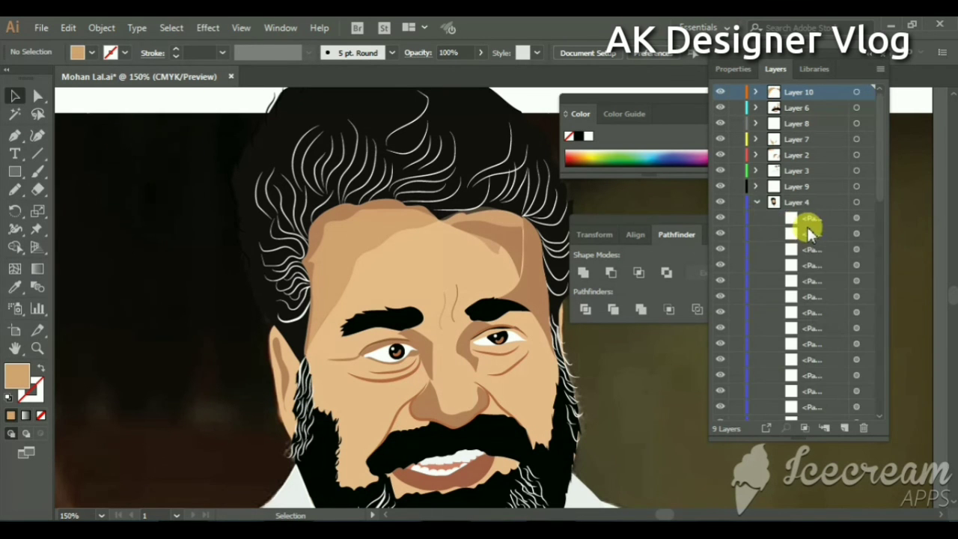
{"action": "scroll", "coordinate": [808, 247], "scroll_direction": "down", "scroll_amount": 5}
{"action": "scroll", "coordinate": [816, 314], "scroll_direction": "down", "scroll_amount": 3}
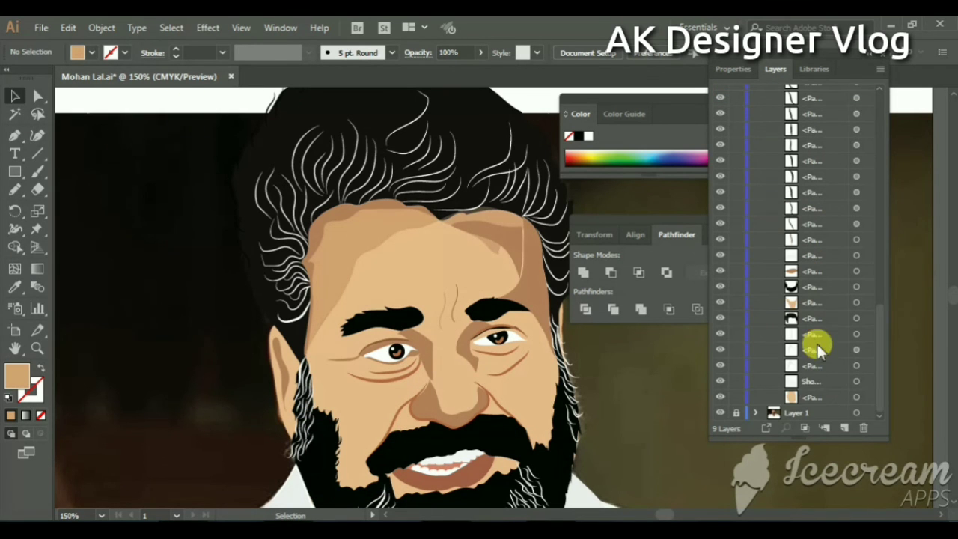
{"action": "left_click", "coordinate": [808, 397]}
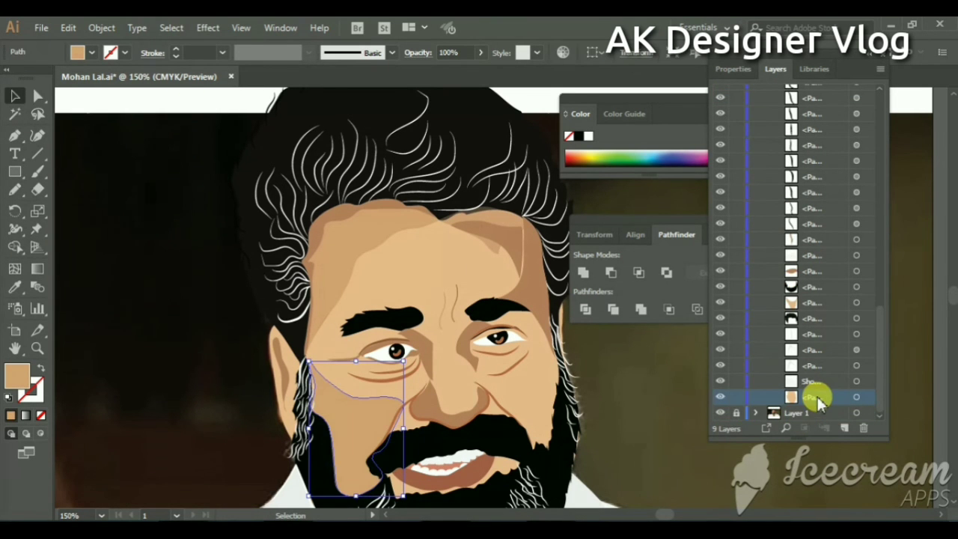
{"action": "key", "text": "ctrl+shift+a"}
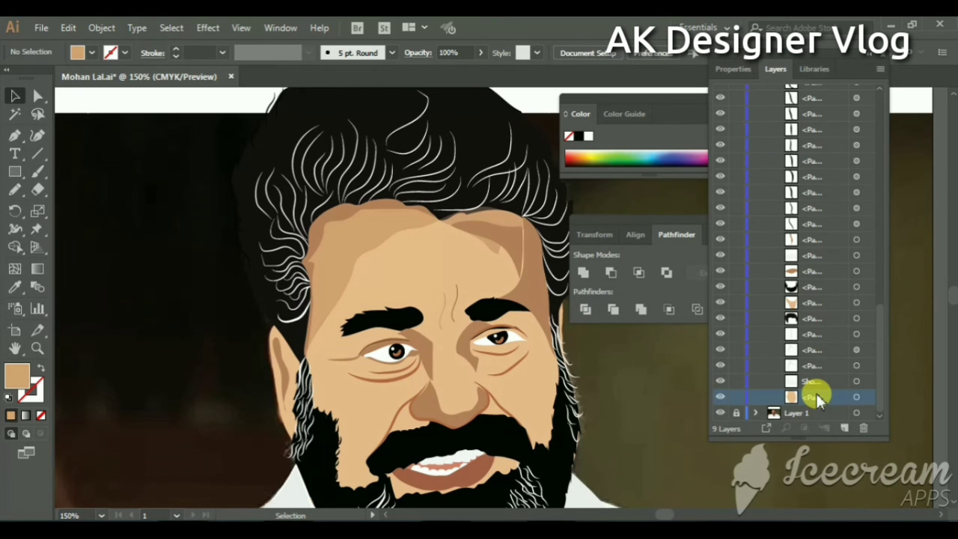
{"action": "left_click", "coordinate": [815, 398]}
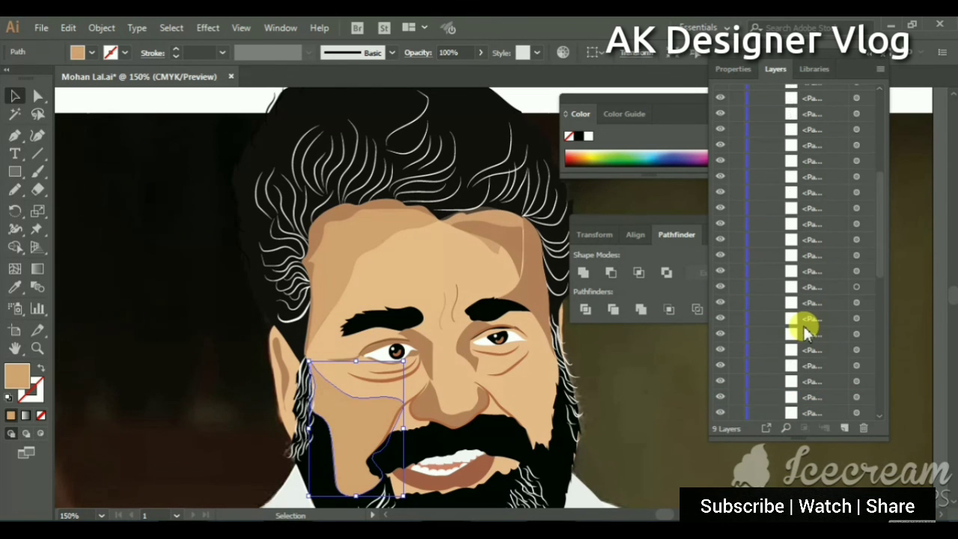
{"action": "scroll", "coordinate": [802, 325], "scroll_direction": "up", "scroll_amount": 5}
{"action": "scroll", "coordinate": [801, 325], "scroll_direction": "down", "scroll_amount": 5}
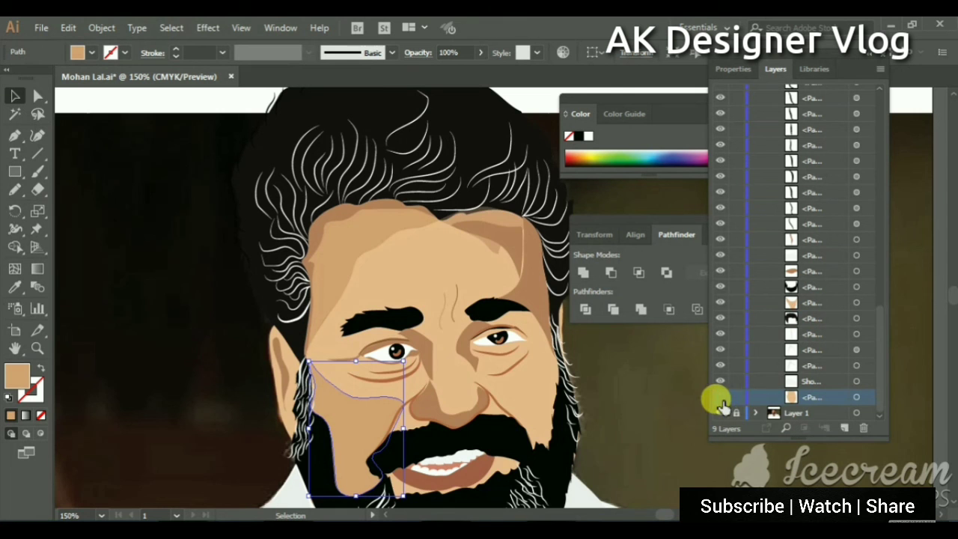
{"action": "left_click", "coordinate": [720, 398]}
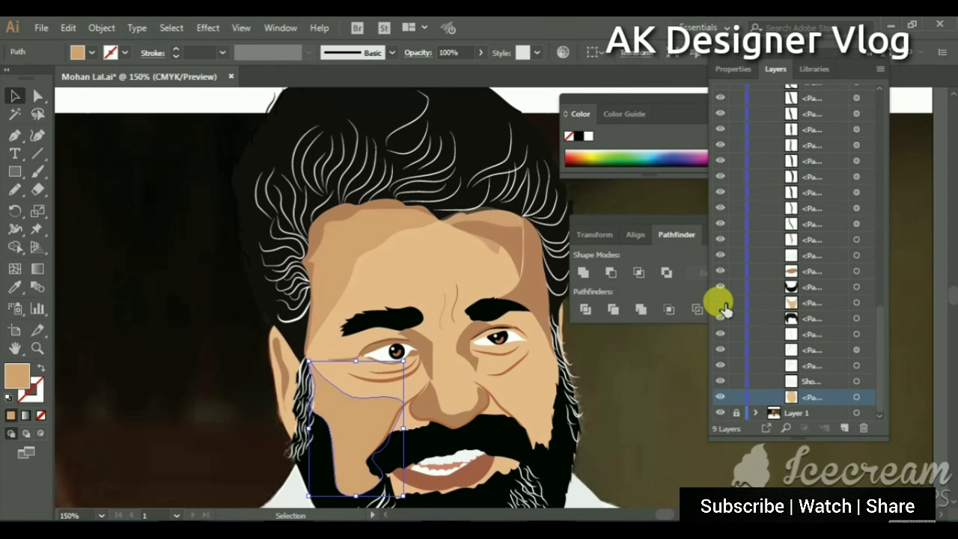
Step: Select the cheek path and send it backward in the stacking order
{"action": "left_click", "coordinate": [821, 381]}
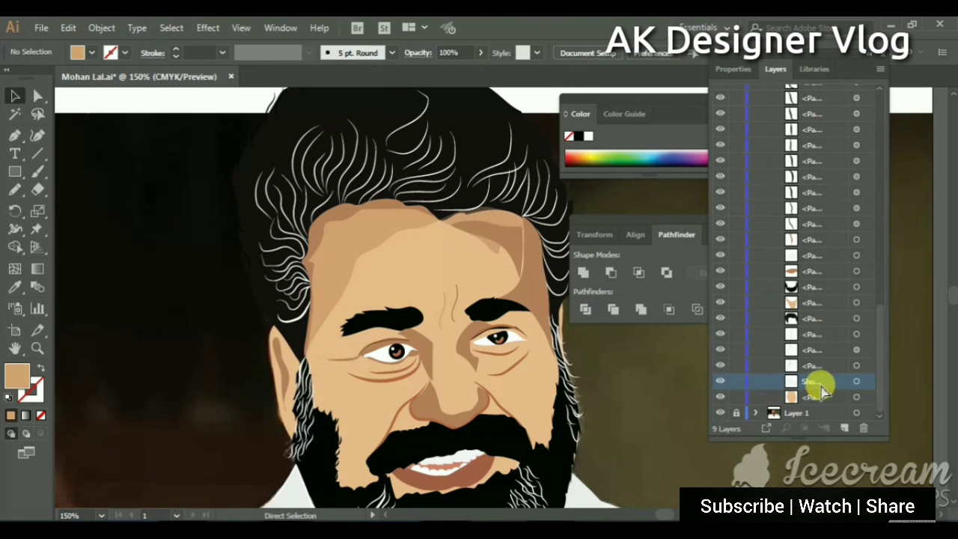
{"action": "scroll", "coordinate": [820, 385], "scroll_direction": "up", "scroll_amount": 1}
{"action": "left_click", "coordinate": [821, 401]}
{"action": "scroll", "coordinate": [821, 400], "scroll_direction": "down", "scroll_amount": 1}
{"action": "left_click", "coordinate": [596, 337]}
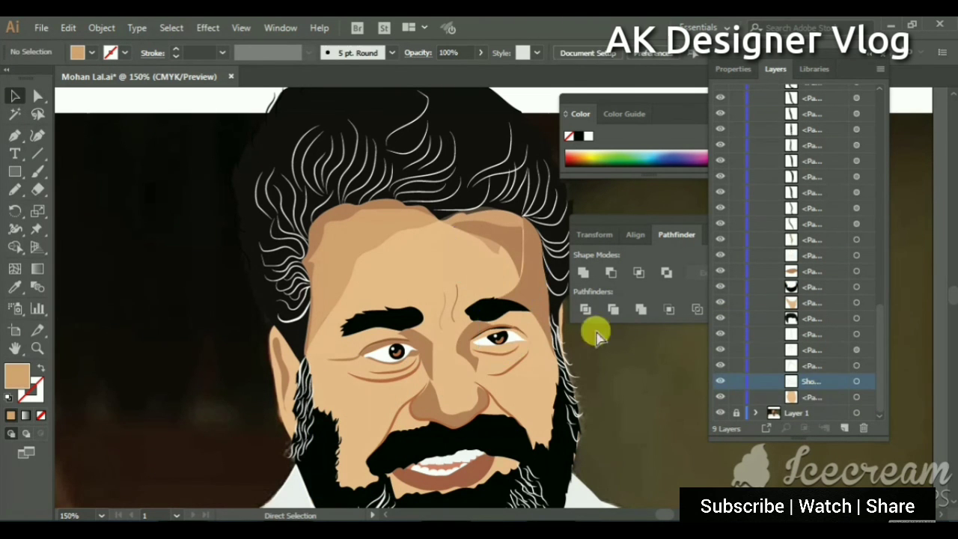
{"action": "scroll", "coordinate": [831, 406], "scroll_direction": "up", "scroll_amount": 1}
{"action": "left_click", "coordinate": [832, 405]}
{"action": "left_click", "coordinate": [844, 427]}
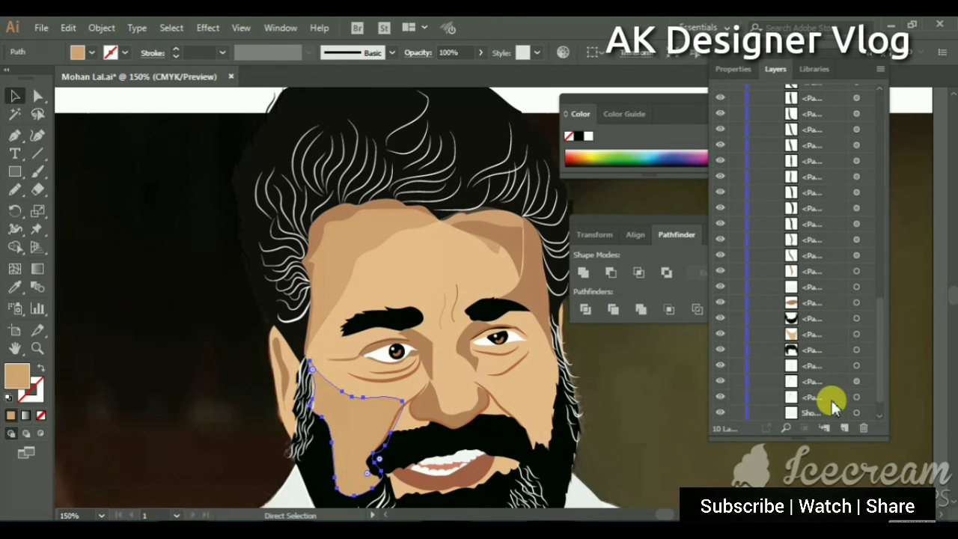
{"action": "key", "text": "ctrl+plus"}
{"action": "key", "text": "ctrl+plus"}
{"action": "key", "text": "ctrl+plus"}
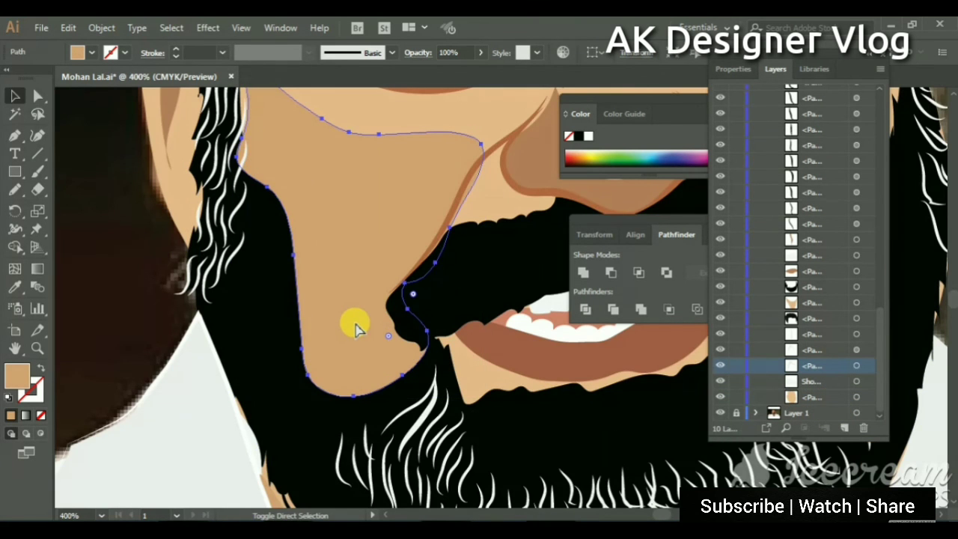
{"action": "key", "text": "ctrl+shift+bracketleft"}
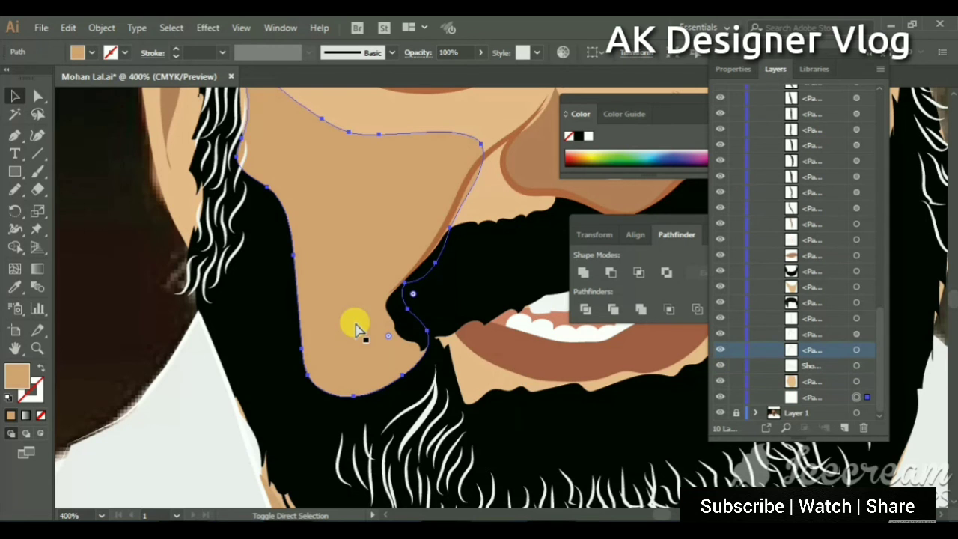
{"action": "key", "text": "ctrl+minus"}
{"action": "key", "text": "ctrl+bracketright"}
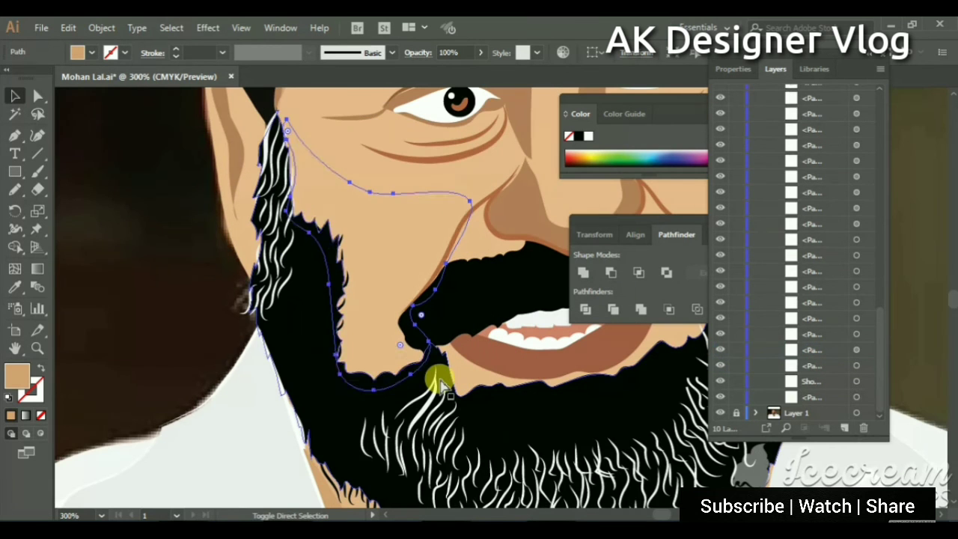
Step: Bring the black beard shape in front of the cheek skin
{"action": "left_click", "coordinate": [299, 292]}
{"action": "key", "text": "ctrl+shift+bracketleft"}
{"action": "key", "text": "ctrl+bracketright"}
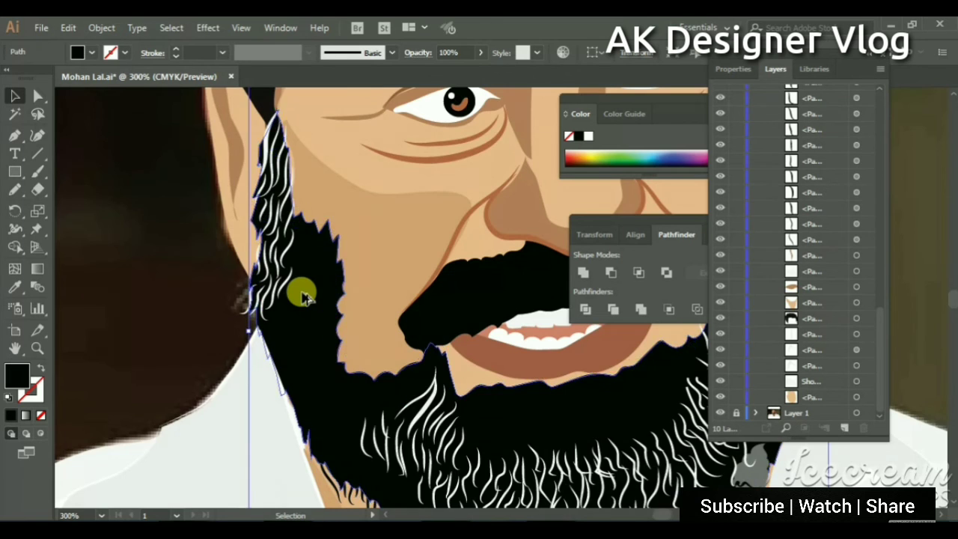
{"action": "key", "text": "ctrl+minus"}
{"action": "key", "text": "ctrl+minus"}
{"action": "key", "text": "ctrl+minus"}
Step: Deselect the beard and zoom in and out to inspect the face
{"action": "key", "text": "ctrl+shift+a"}
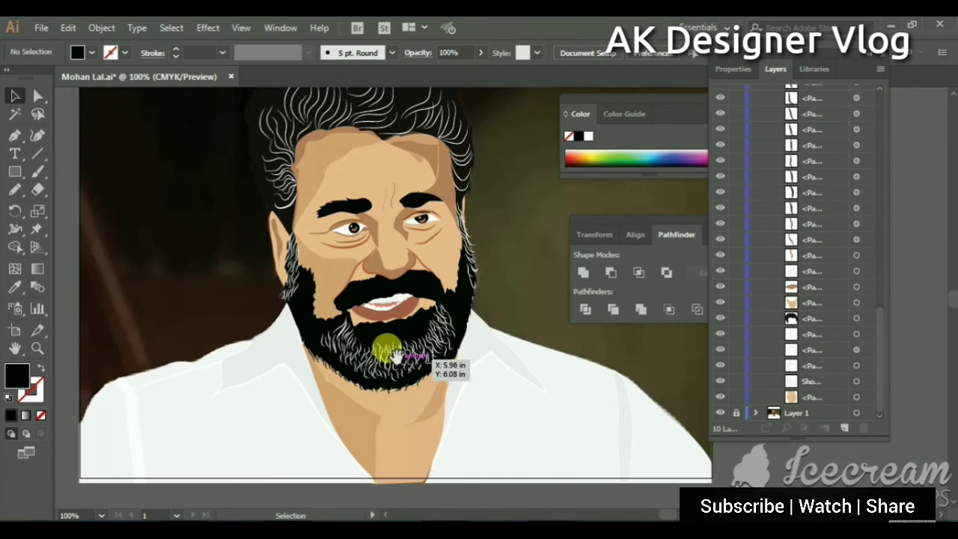
{"action": "left_click_drag", "start_coordinate": [381, 347], "coordinate": [365, 367]}
{"action": "left_click", "coordinate": [14, 190]}
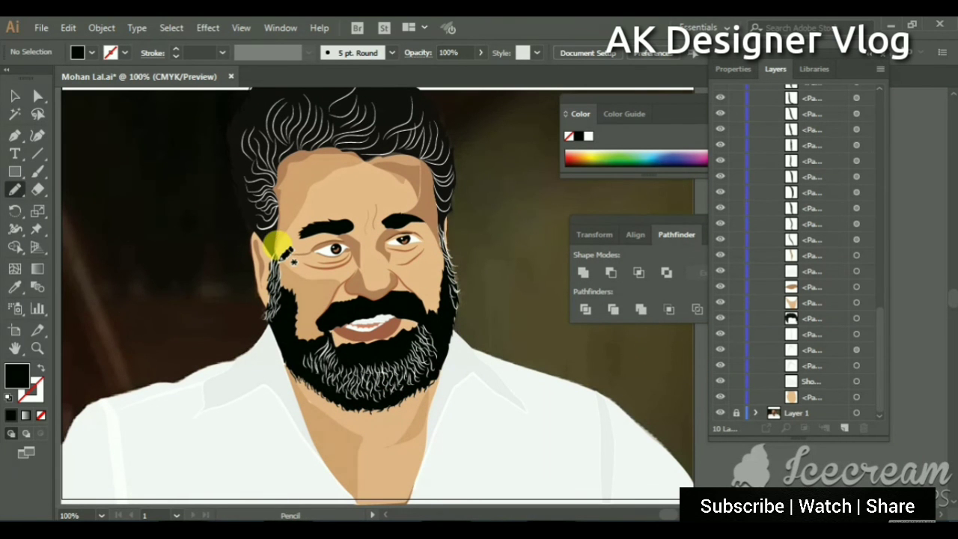
{"action": "key", "text": "v"}
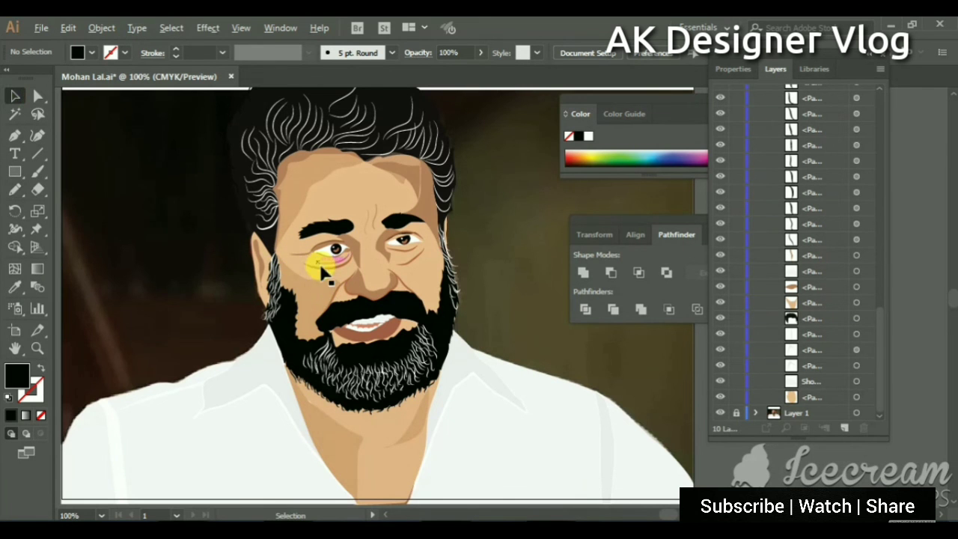
{"action": "key", "text": "ctrl+minus"}
{"action": "left_click", "coordinate": [324, 318]}
{"action": "key", "text": "ctrl+plus"}
{"action": "key", "text": "ctrl+plus"}
{"action": "key", "text": "ctrl+plus"}
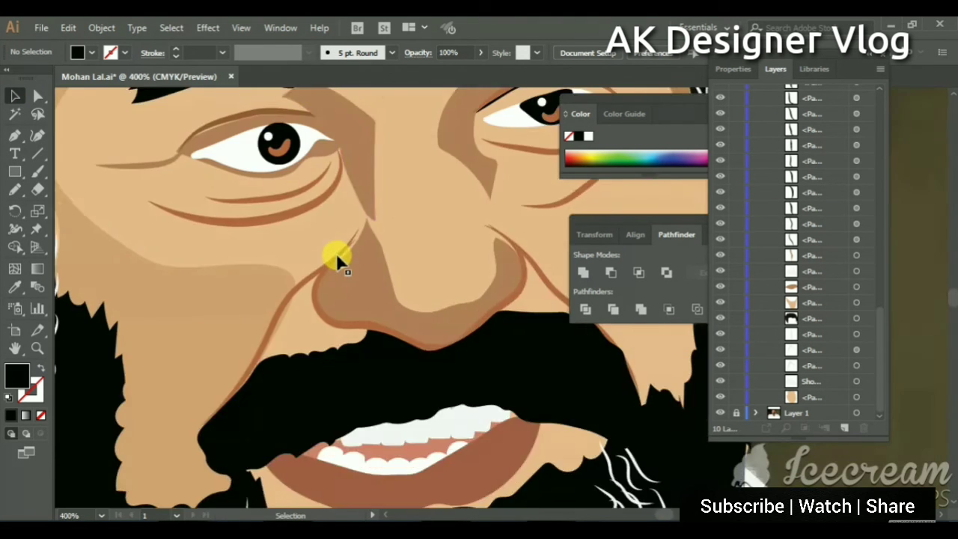
{"action": "key", "text": "ctrl+plus"}
{"action": "key", "text": "ctrl+plus"}
{"action": "key", "text": "ctrl+minus"}
{"action": "key", "text": "ctrl+minus"}
{"action": "key", "text": "ctrl+minus"}
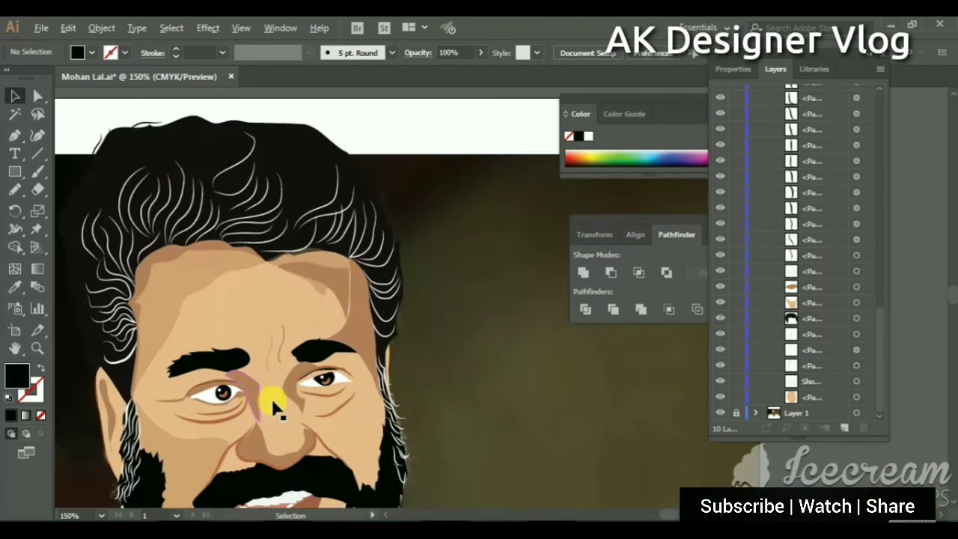
{"action": "key", "text": "ctrl+minus"}
Step: Collapse Layer 4, hide the artwork to check the reference photo, then make Layer 10 active
{"action": "scroll", "coordinate": [823, 205], "scroll_direction": "up", "scroll_amount": 10}
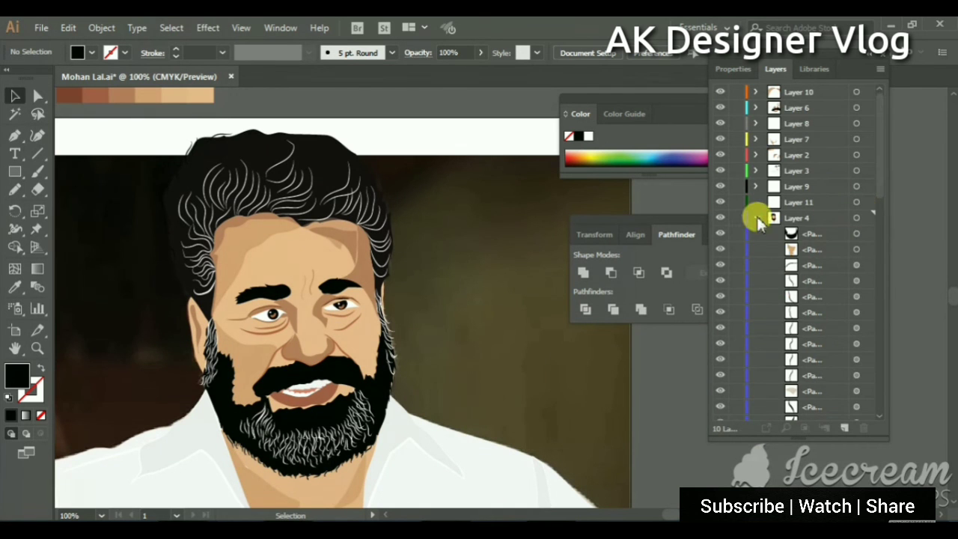
{"action": "left_click", "coordinate": [755, 234]}
{"action": "left_click", "coordinate": [720, 234], "text": "alt"}
{"action": "key", "text": "ctrl+0"}
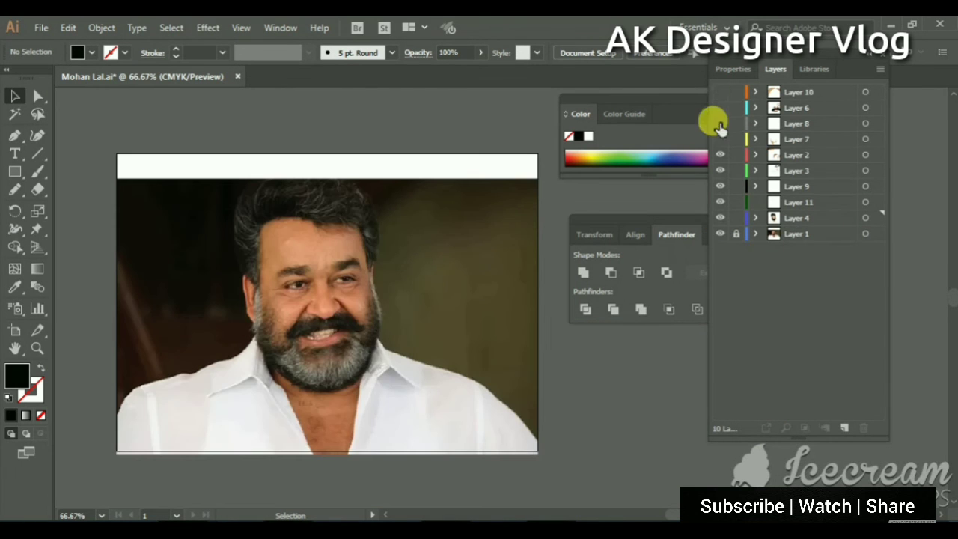
{"action": "left_click", "coordinate": [720, 91], "text": "alt"}
{"action": "left_click", "coordinate": [797, 91]}
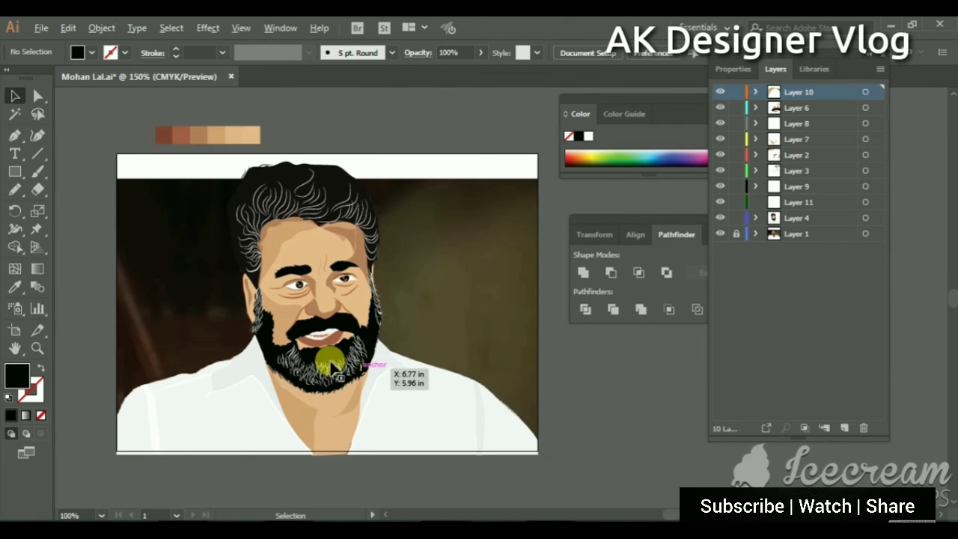
Step: Draw a shading shape along the lower lip and fill it with a reddish-brown colour
{"action": "scroll", "coordinate": [356, 367], "scroll_direction": "up", "scroll_amount": 3}
{"action": "left_click", "coordinate": [15, 197]}
{"action": "scroll", "coordinate": [214, 271], "scroll_direction": "up", "scroll_amount": 2}
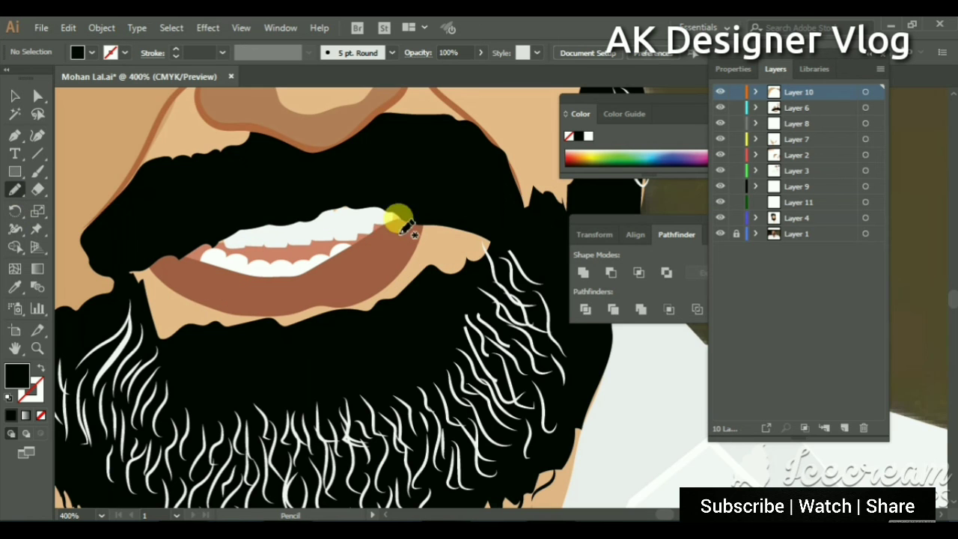
{"action": "mouse_move", "coordinate": [253, 303]}
{"action": "left_mouse_down"}
{"action": "mouse_move", "coordinate": [336, 288]}
{"action": "mouse_move", "coordinate": [414, 226]}
{"action": "left_mouse_up"}
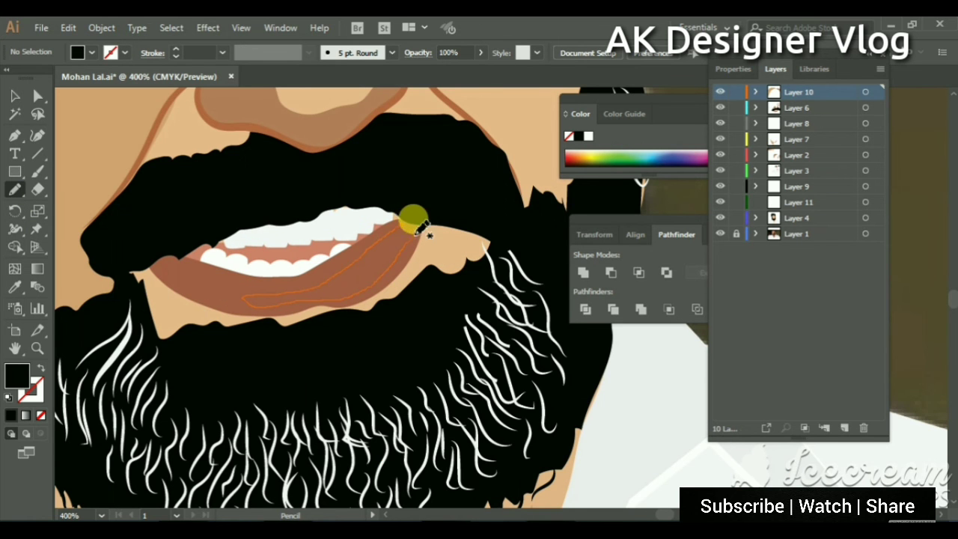
{"action": "scroll", "coordinate": [310, 292], "scroll_direction": "down", "scroll_amount": 3}
{"action": "scroll", "coordinate": [342, 396], "scroll_direction": "up", "scroll_amount": 5}
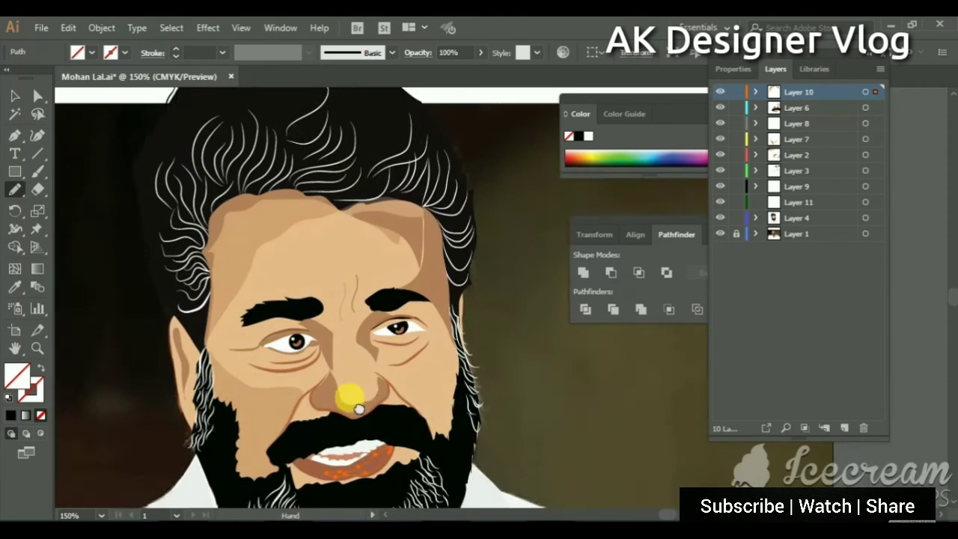
{"action": "scroll", "coordinate": [225, 314], "scroll_direction": "up", "scroll_amount": 5}
{"action": "left_click", "coordinate": [15, 287]}
{"action": "left_click", "coordinate": [71, 116]}
{"action": "scroll", "coordinate": [285, 358], "scroll_direction": "down", "scroll_amount": 5}
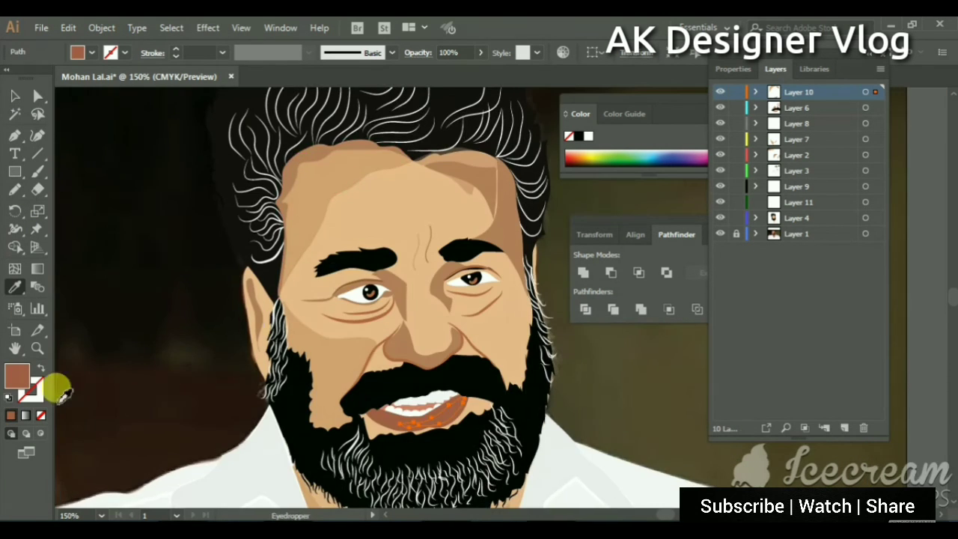
{"action": "left_click", "coordinate": [453, 277]}
{"action": "key", "text": "Return"}
{"action": "key", "text": "ctrl+minus"}
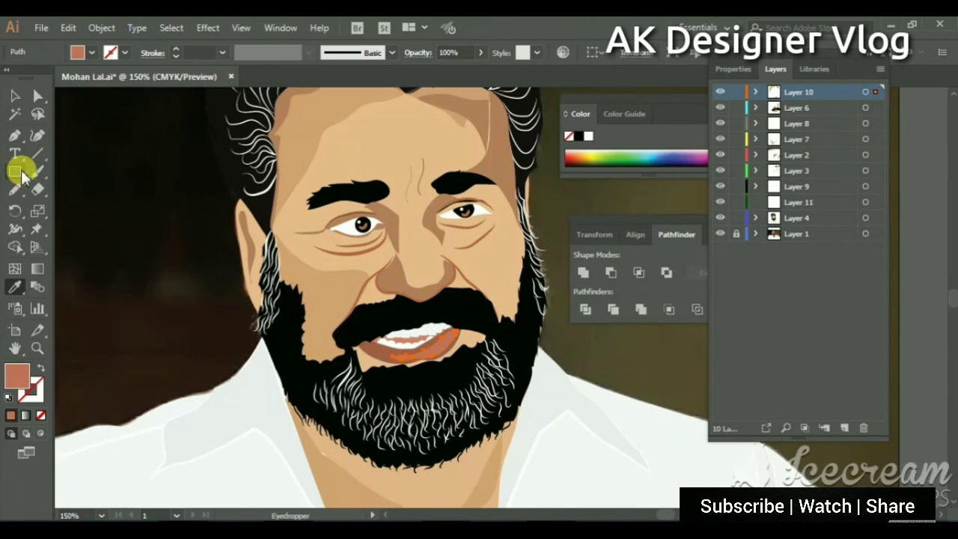
{"action": "left_click", "coordinate": [15, 95]}
Step: Add a second small shading stroke on the lower lip and zoom out to the portrait
{"action": "scroll", "coordinate": [474, 230], "scroll_direction": "down", "scroll_amount": 1}
{"action": "left_click", "coordinate": [474, 229]}
{"action": "scroll", "coordinate": [254, 314], "scroll_direction": "up", "scroll_amount": 2}
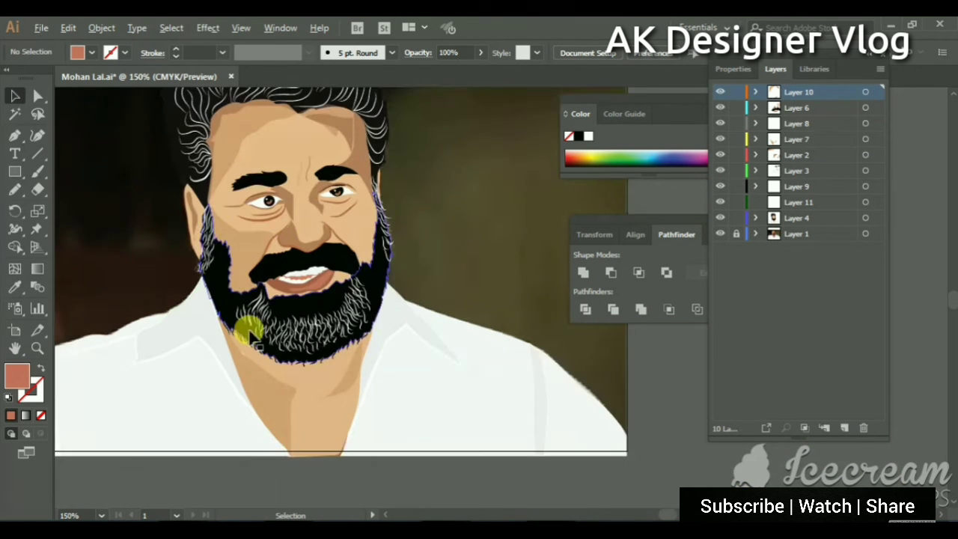
{"action": "scroll", "coordinate": [247, 329], "scroll_direction": "down", "scroll_amount": 1}
{"action": "left_click", "coordinate": [15, 189]}
{"action": "scroll", "coordinate": [255, 254], "scroll_direction": "up", "scroll_amount": 2}
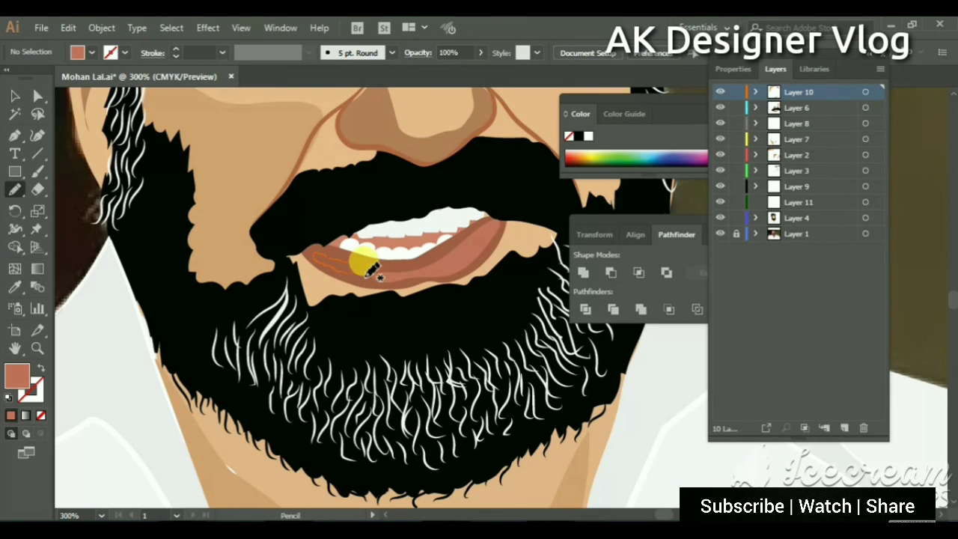
{"action": "left_click_drag", "start_coordinate": [389, 274], "coordinate": [391, 276]}
{"action": "key", "text": "ctrl+minus"}
{"action": "key", "text": "ctrl+minus"}
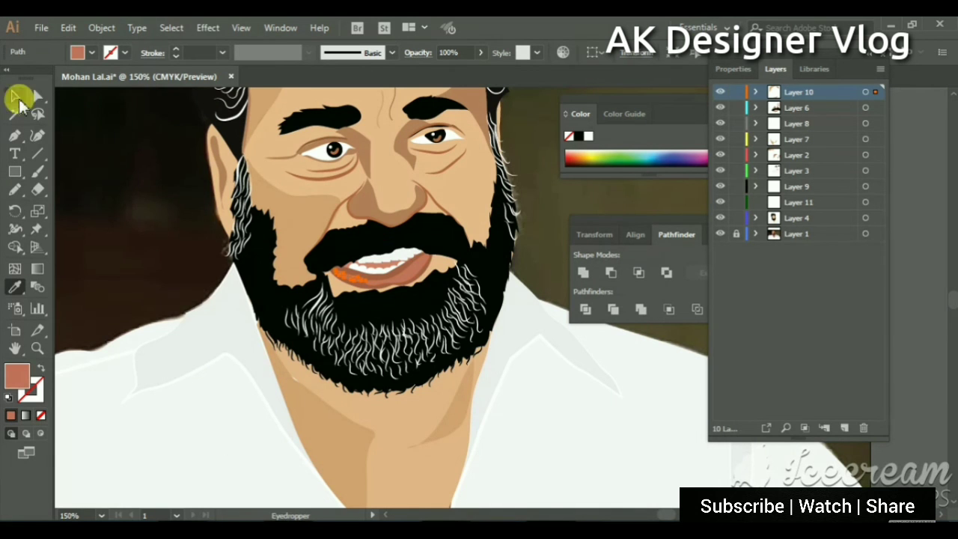
{"action": "left_click", "coordinate": [15, 96]}
{"action": "key", "text": "ctrl+minus"}
{"action": "left_click", "coordinate": [484, 385]}
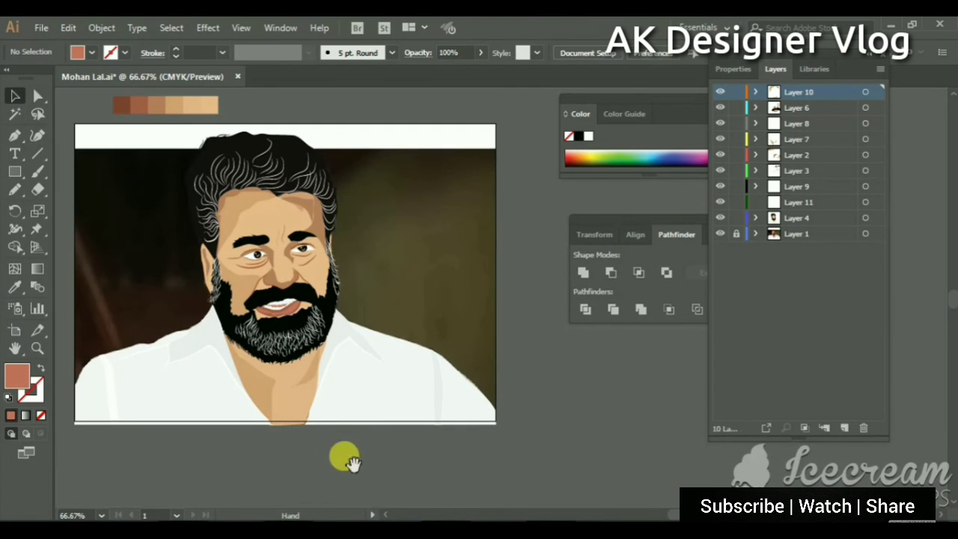
{"action": "key", "text": "ctrl+minus"}
{"action": "key", "text": "ctrl+plus"}
{"action": "left_click", "coordinate": [720, 234], "text": "alt"}
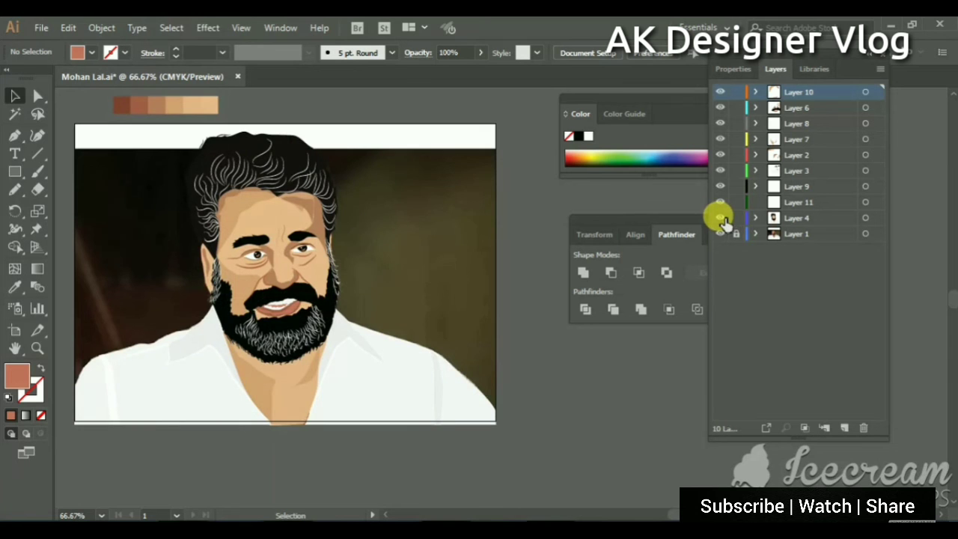
{"action": "left_click_drag", "start_coordinate": [725, 222], "coordinate": [720, 91]}
{"action": "left_click", "coordinate": [310, 273]}
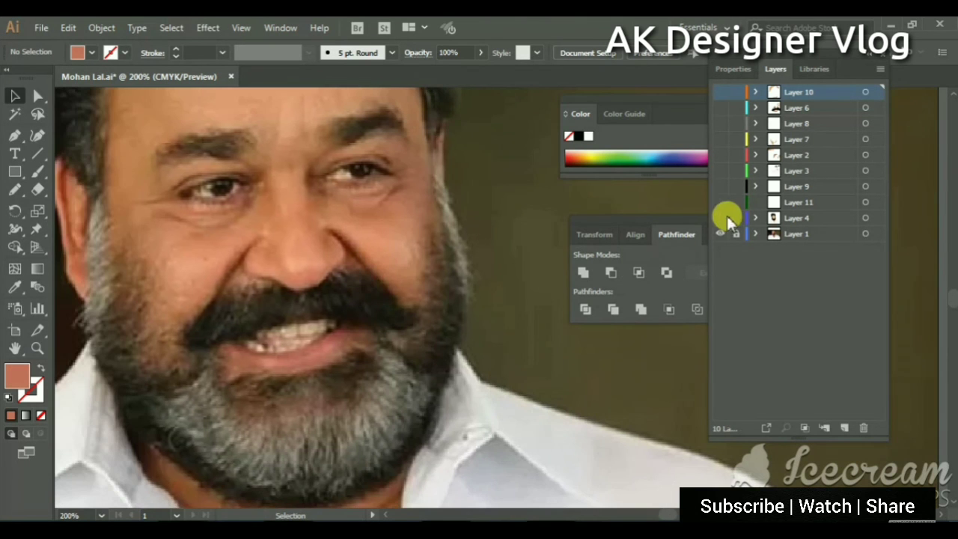
{"action": "left_click", "coordinate": [720, 218]}
{"action": "left_click_drag", "start_coordinate": [720, 218], "coordinate": [718, 90]}
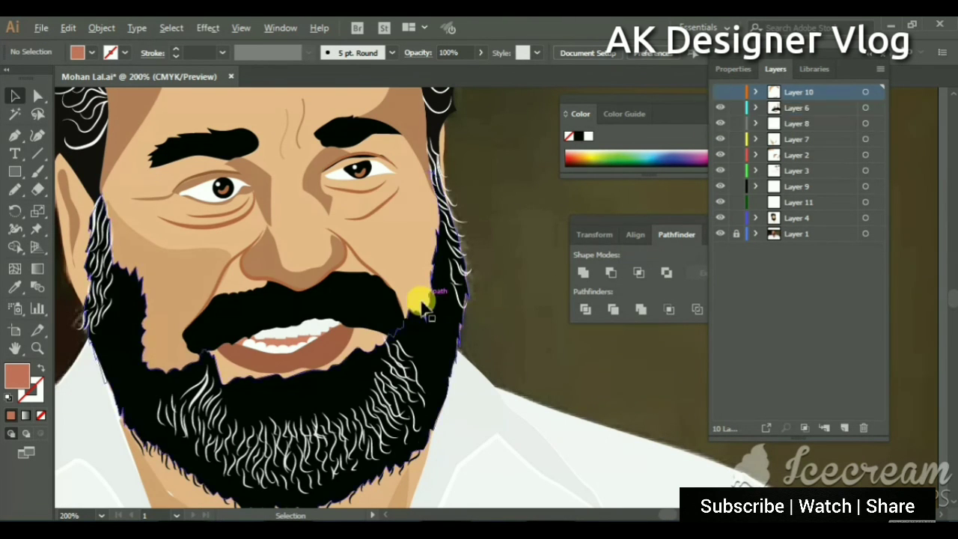
{"action": "scroll", "coordinate": [423, 307], "scroll_direction": "down", "scroll_amount": 1}
{"action": "scroll", "coordinate": [419, 306], "scroll_direction": "down", "scroll_amount": 2}
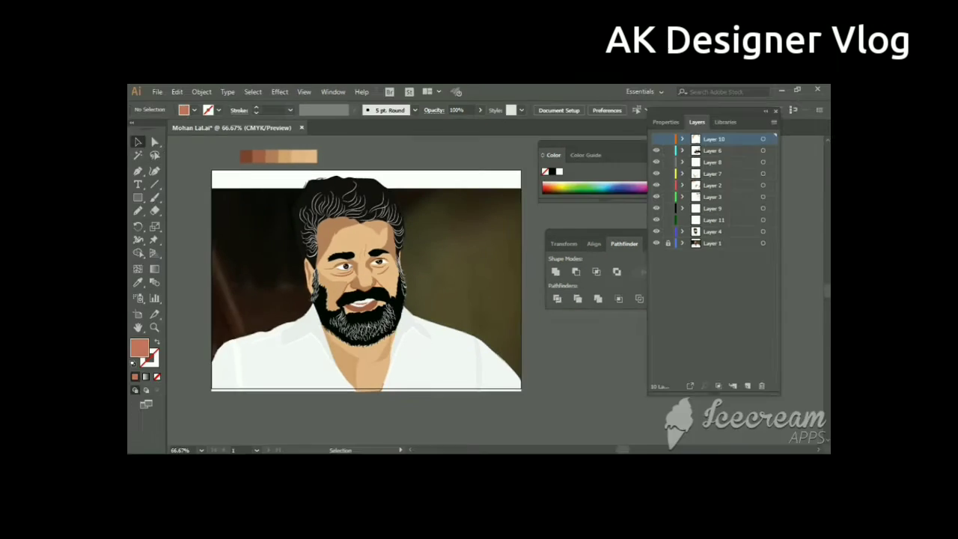